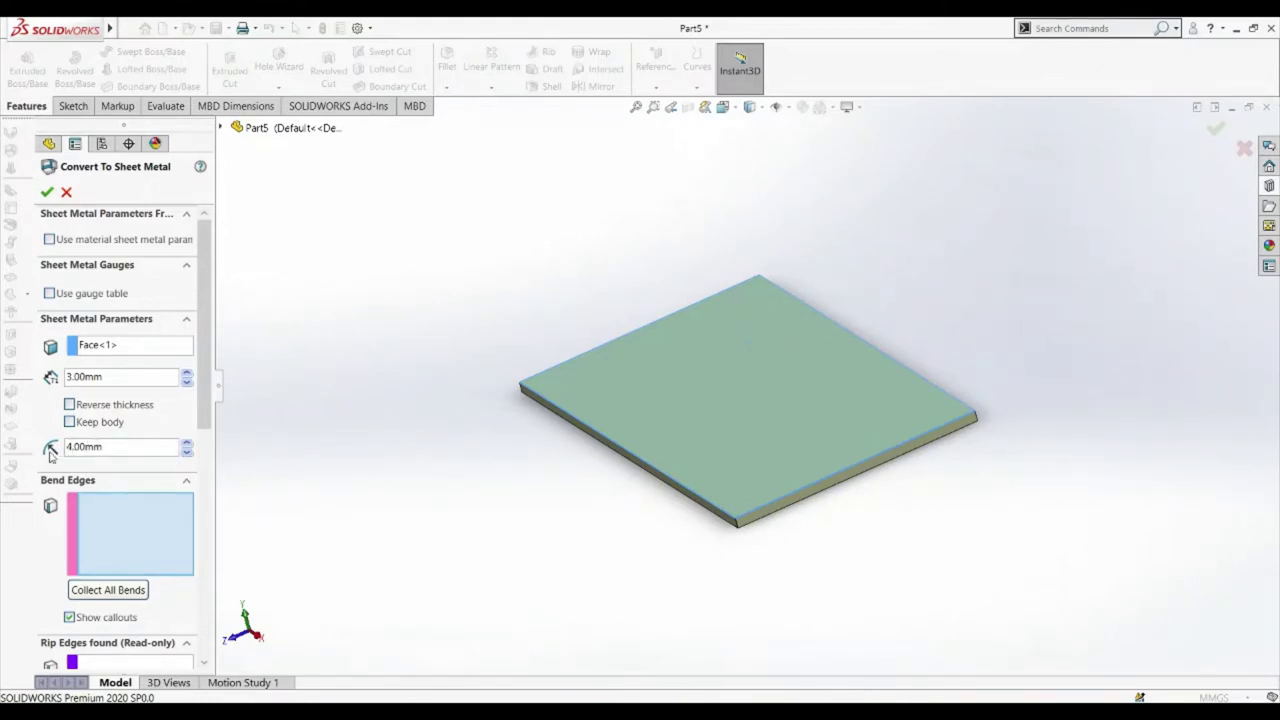
- Accept the plate's conversion to sheet metal and delete the original extrusion together with all its dependent sheet metal features
left_click(47, 192)
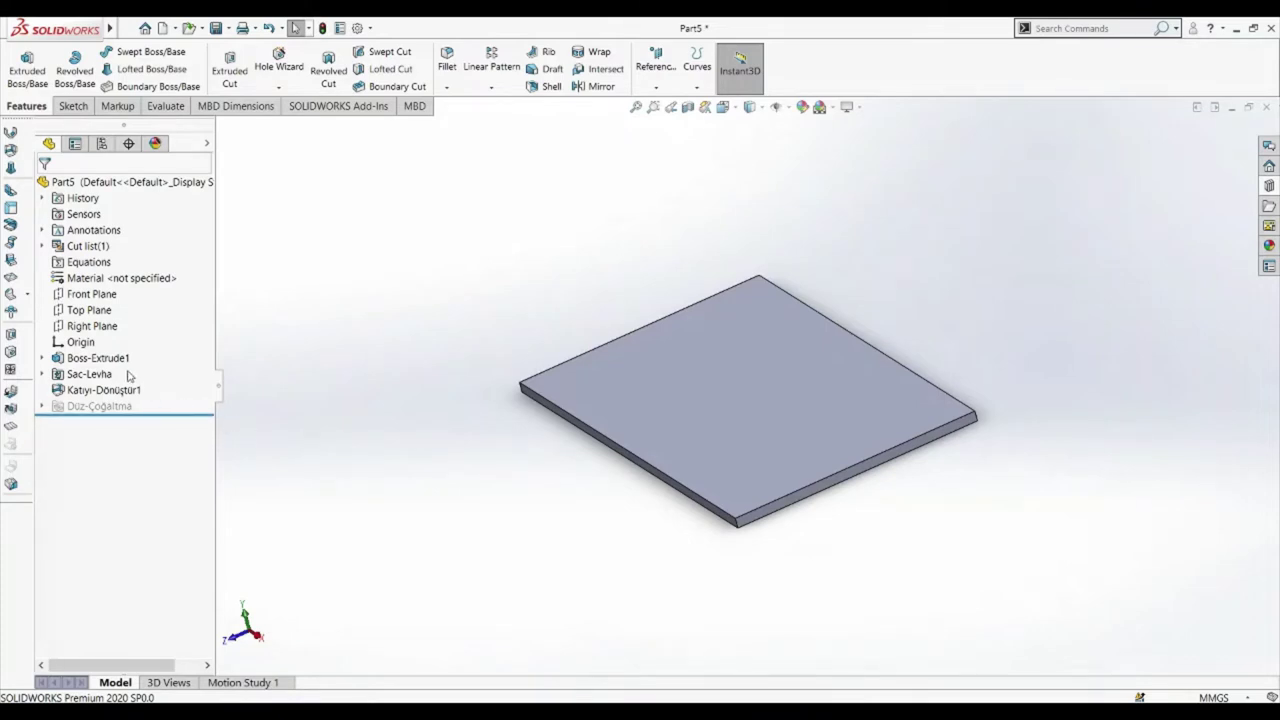
left_click(97, 358)
left_click(95, 385, "shift")
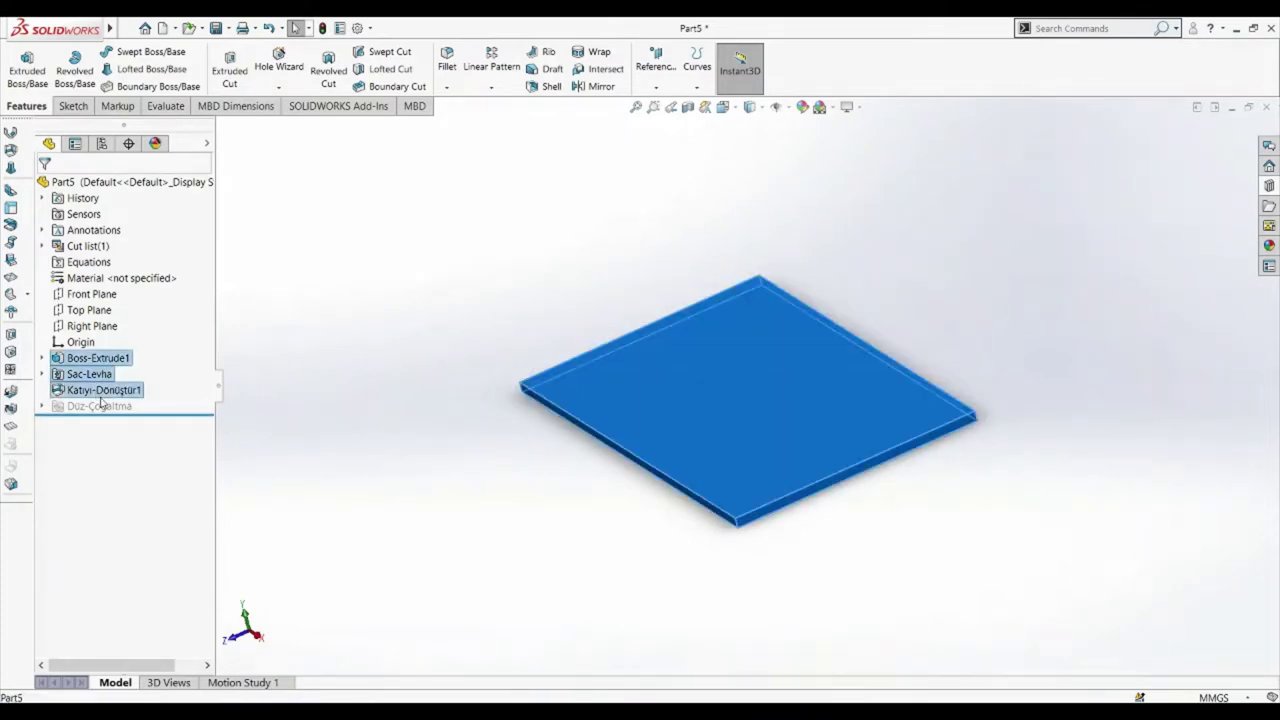
key("Delete")
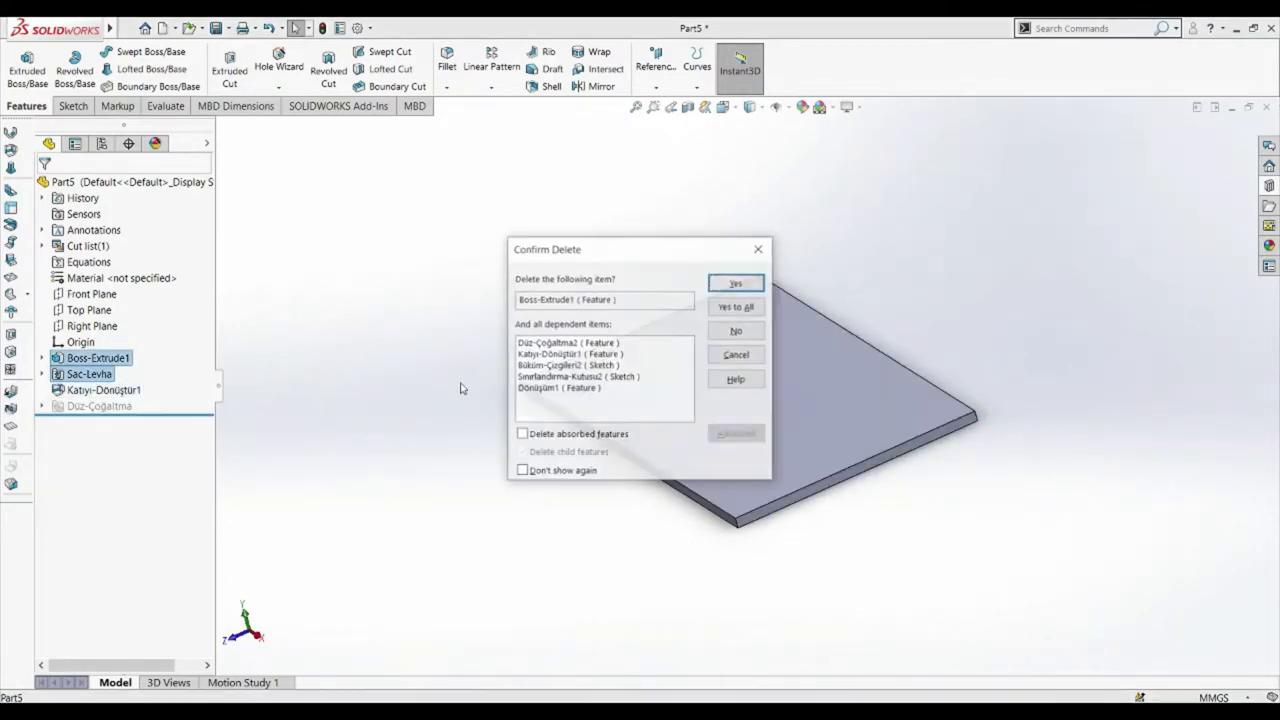
left_click(736, 281)
left_click(736, 281)
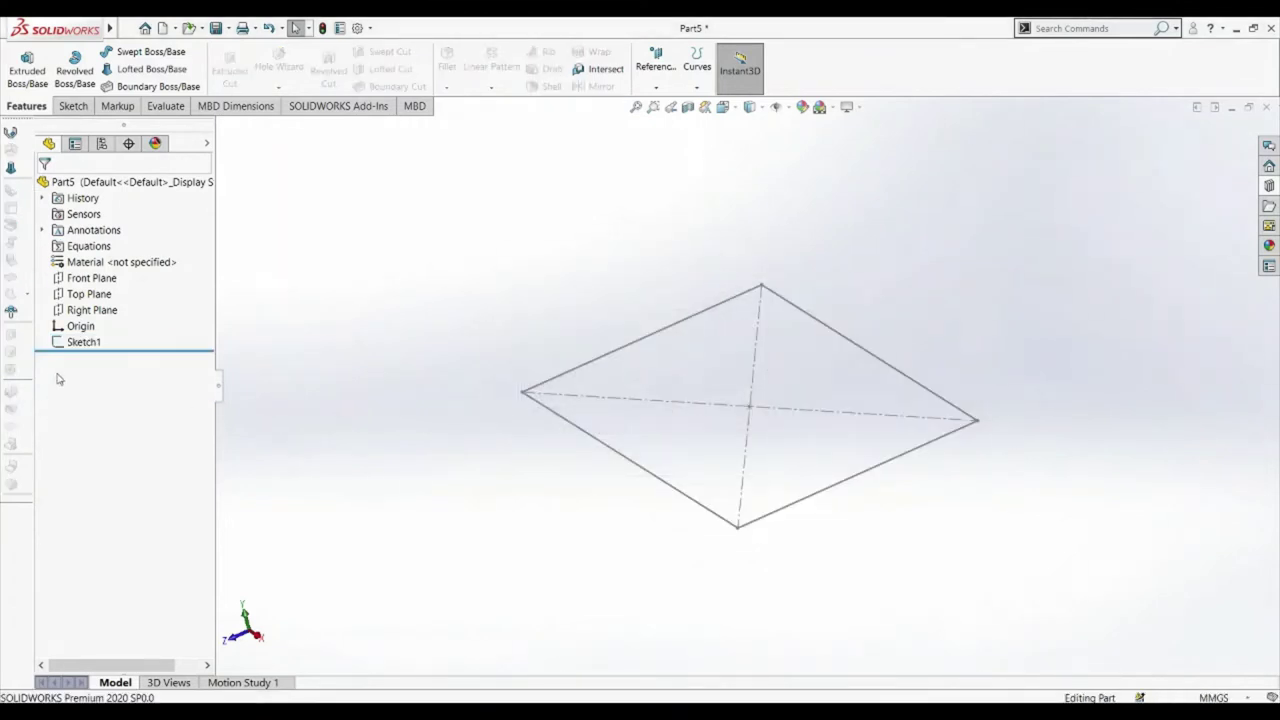
- Delete the leftover rectangle sketch, Sketch1, from the part
left_click(84, 342)
key("Delete")
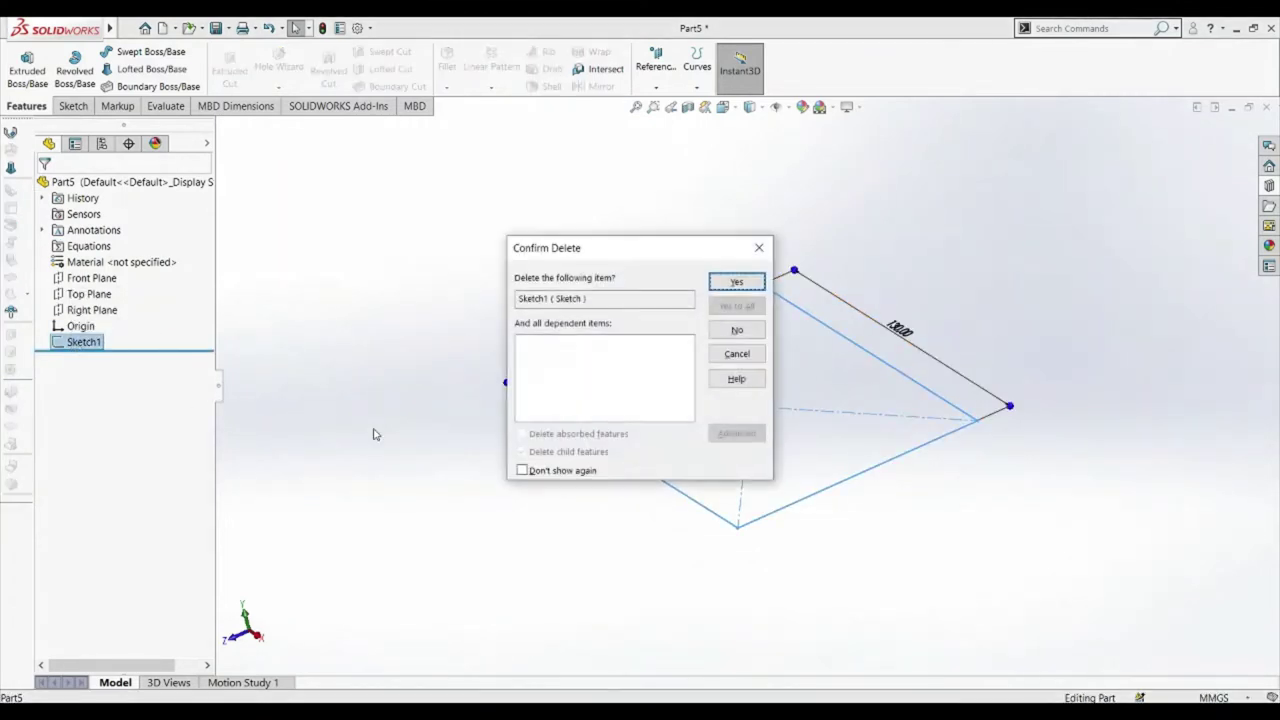
left_click(736, 281)
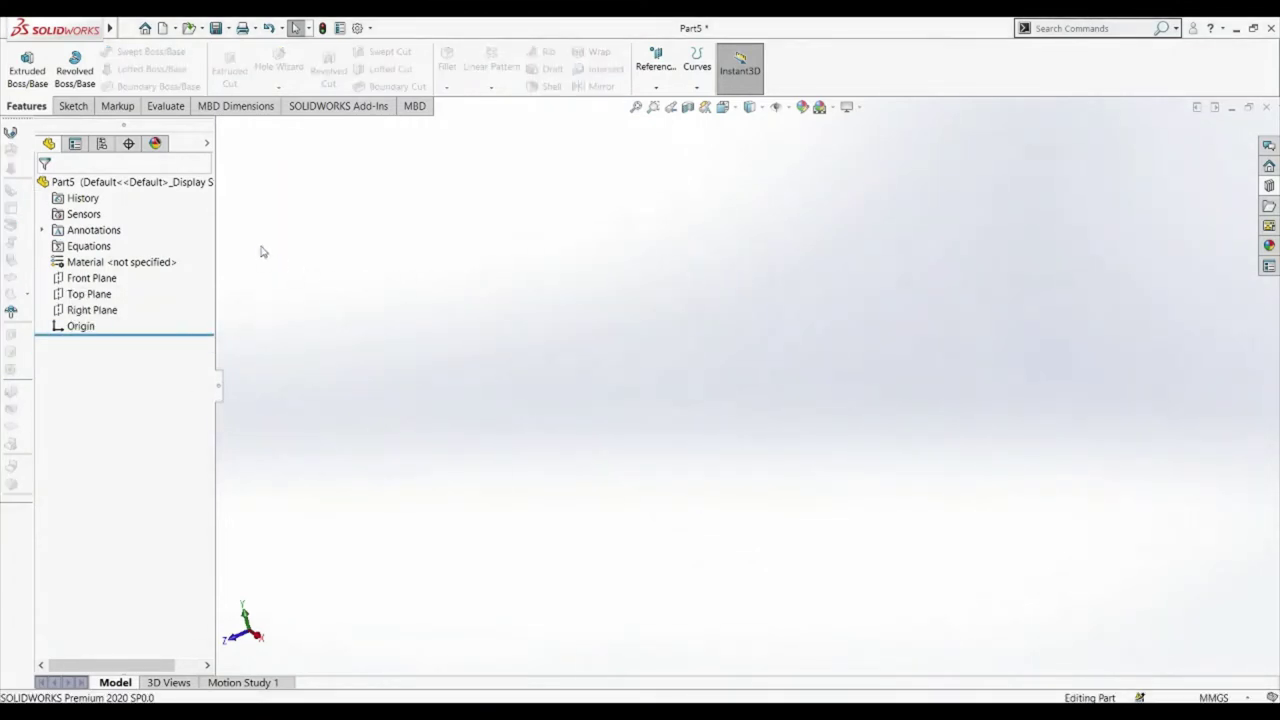
- Start a Base Flange on the Top Plane and sketch a center rectangle from the origin, about 150 by 100 mm
left_click(11, 136)
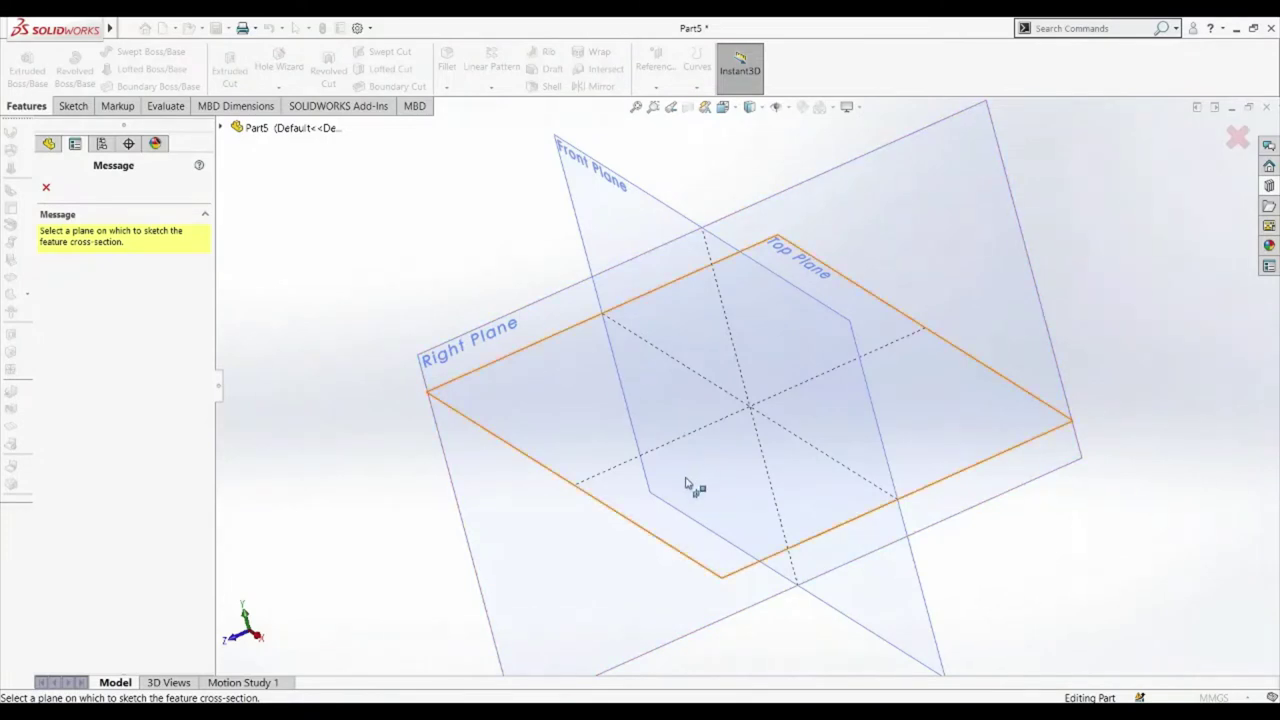
left_click(690, 547)
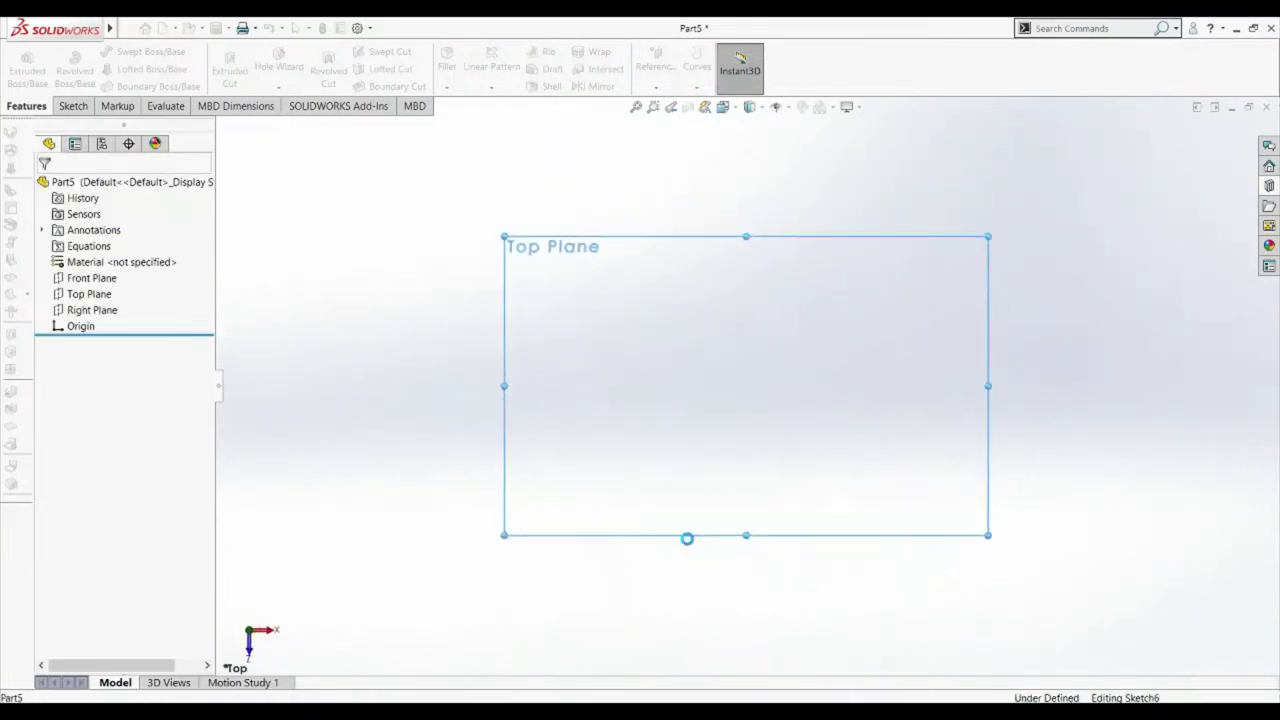
left_click(124, 68)
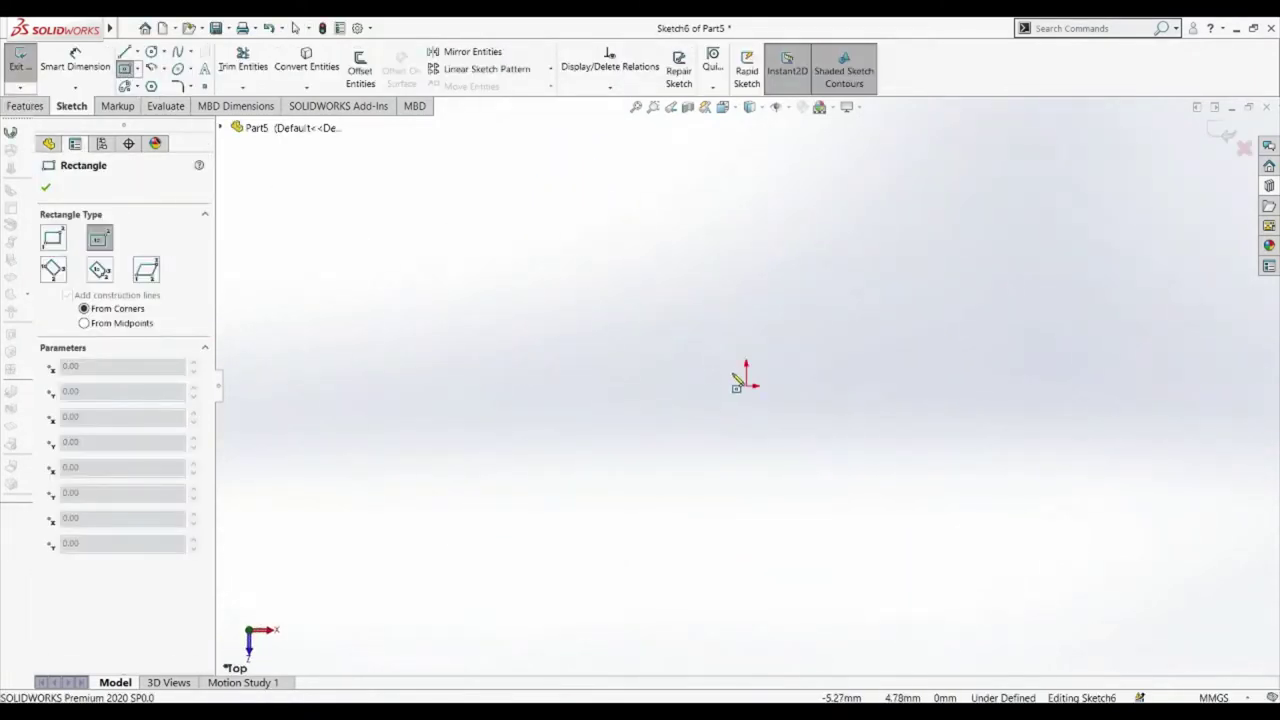
left_click(750, 382)
left_click(953, 524)
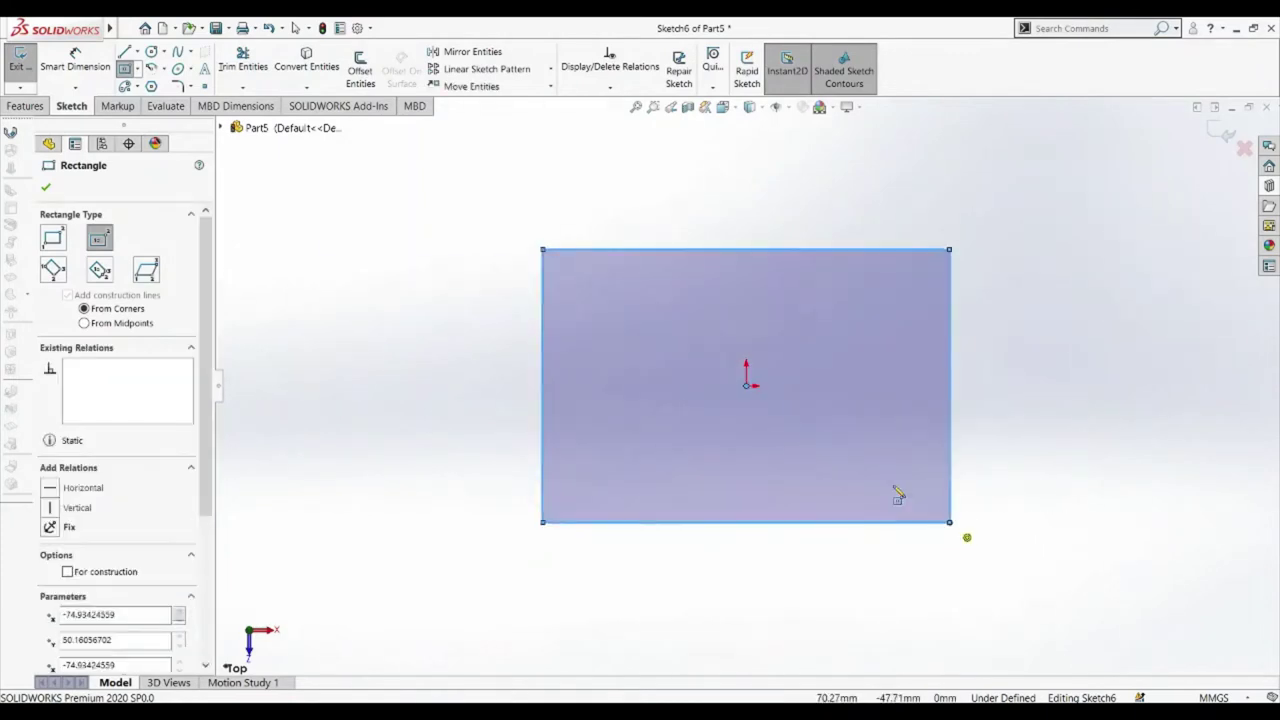
- Dimension the rectangle to 130 mm for its horizontal side and 75 mm for its vertical side
left_click(75, 60)
left_click(700, 250)
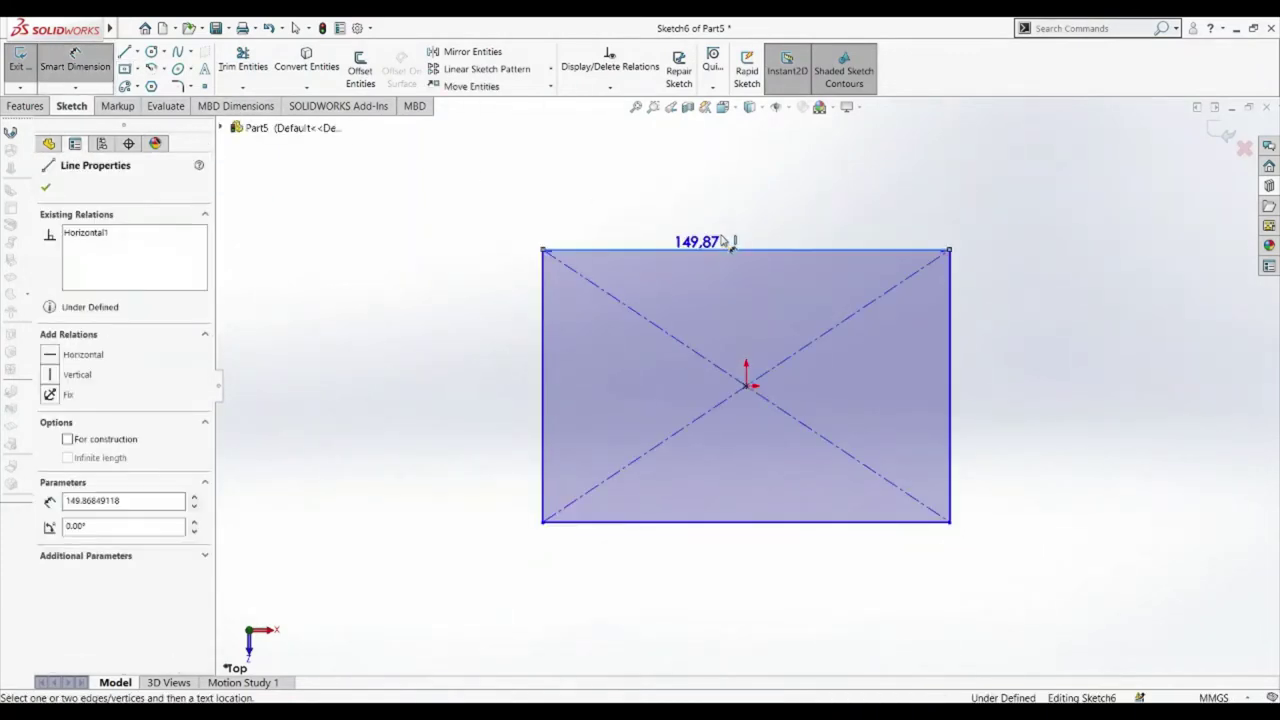
left_click(730, 230)
type("130")
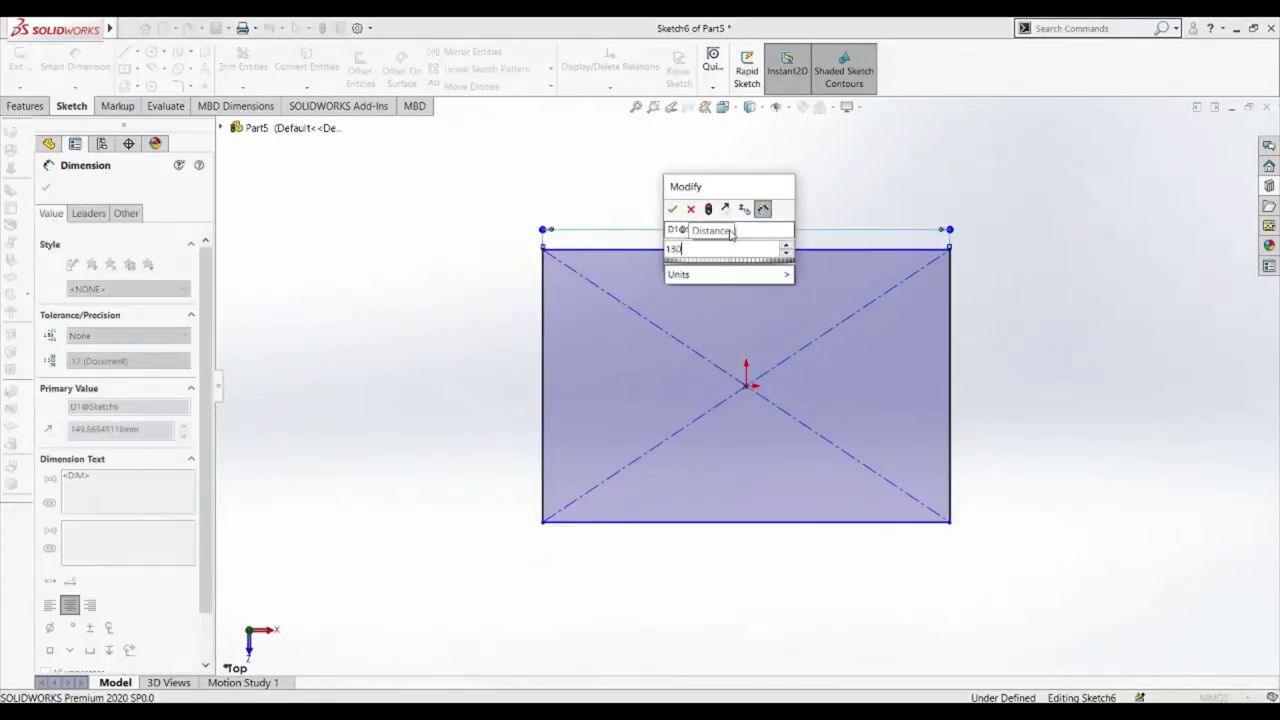
key("Return")
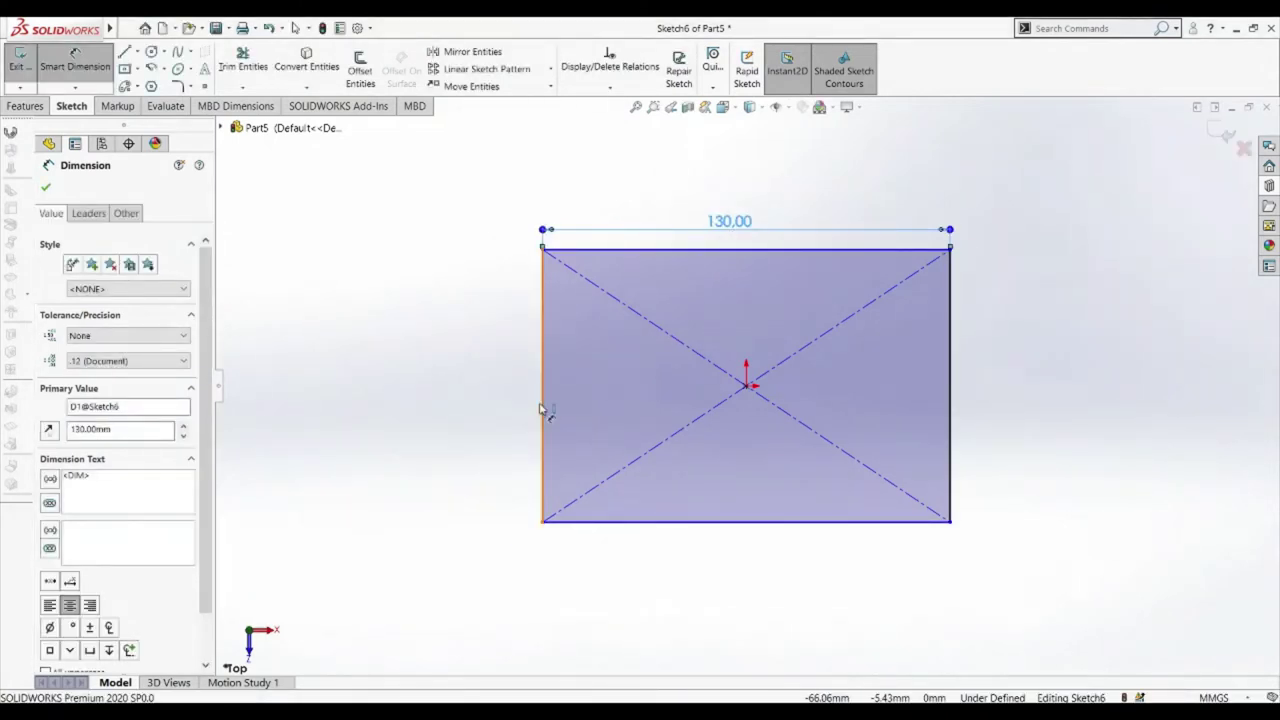
left_click(543, 409)
left_click(525, 412)
type("75")
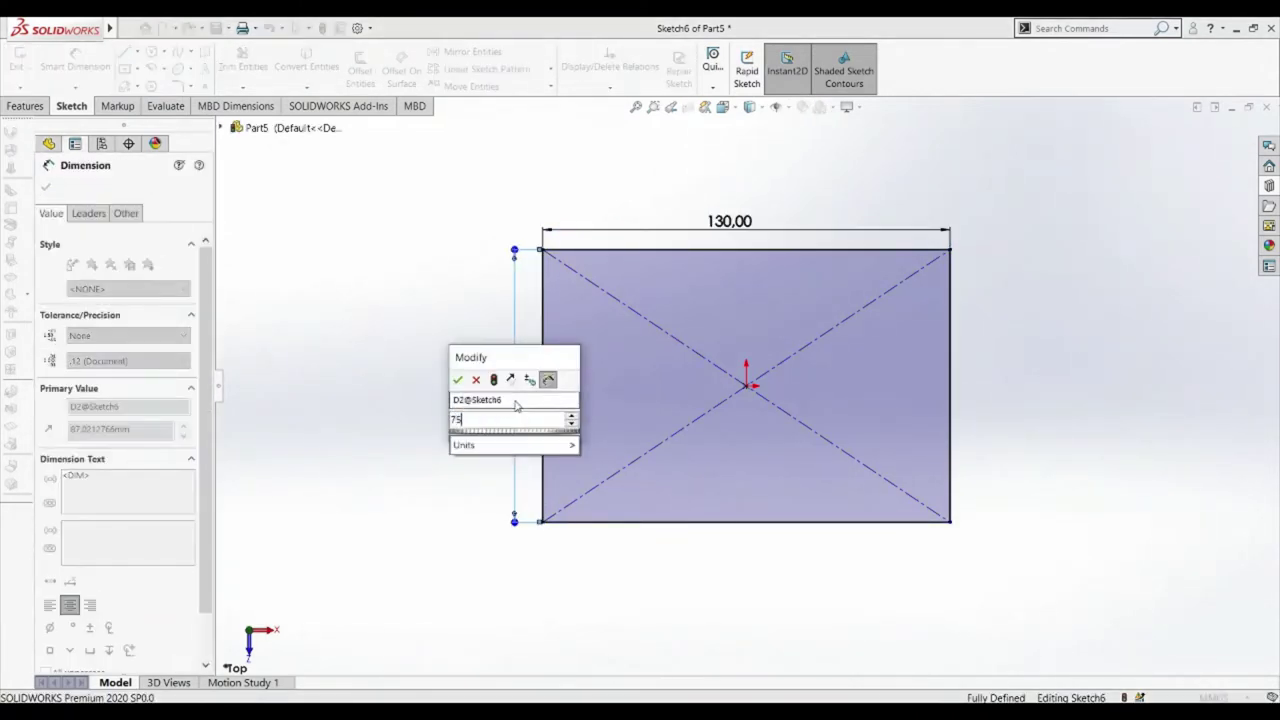
key("Return")
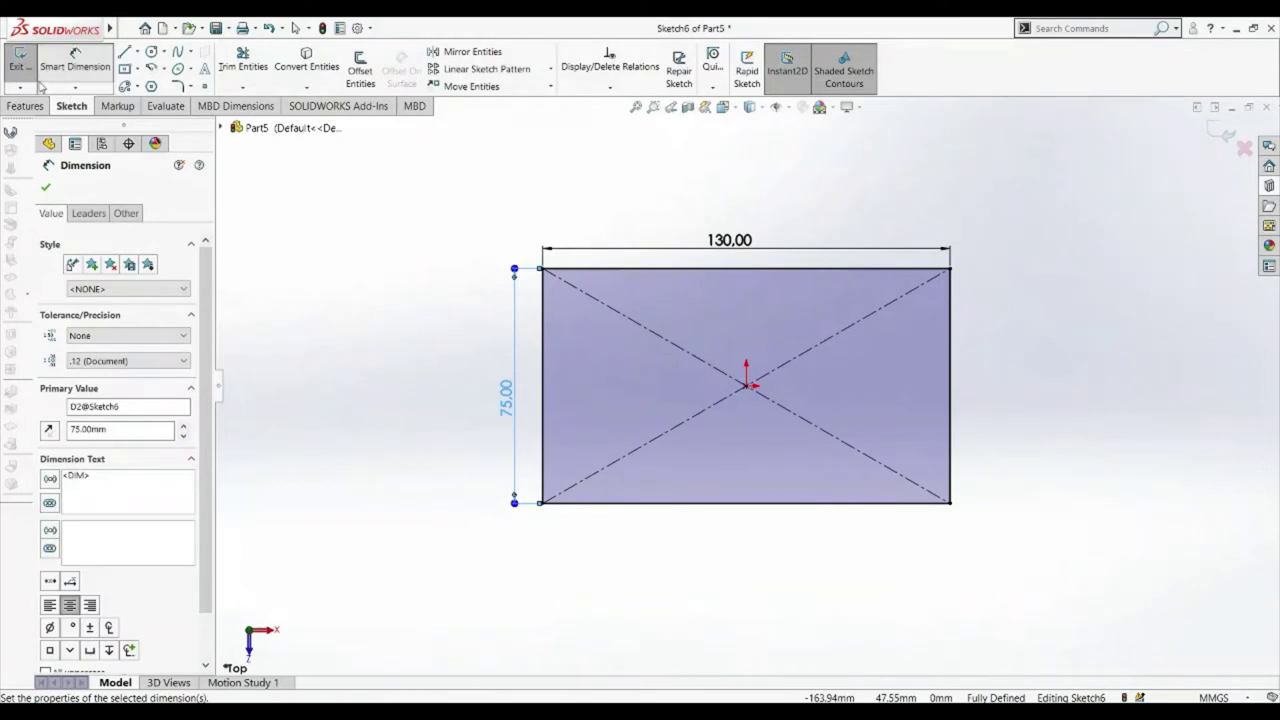
- Create the base flange from the rectangle with 3 mm thickness, K-factor 0.5 and rectangular auto relief
left_click(75, 60)
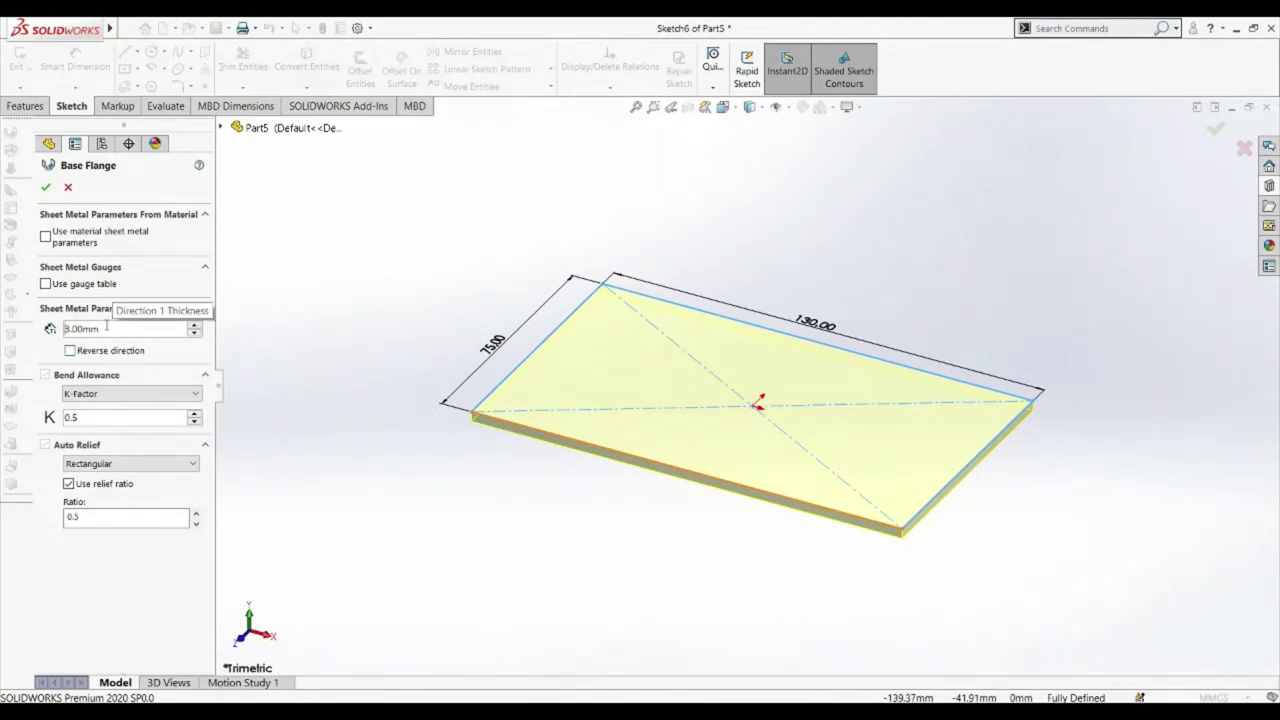
left_click(45, 187)
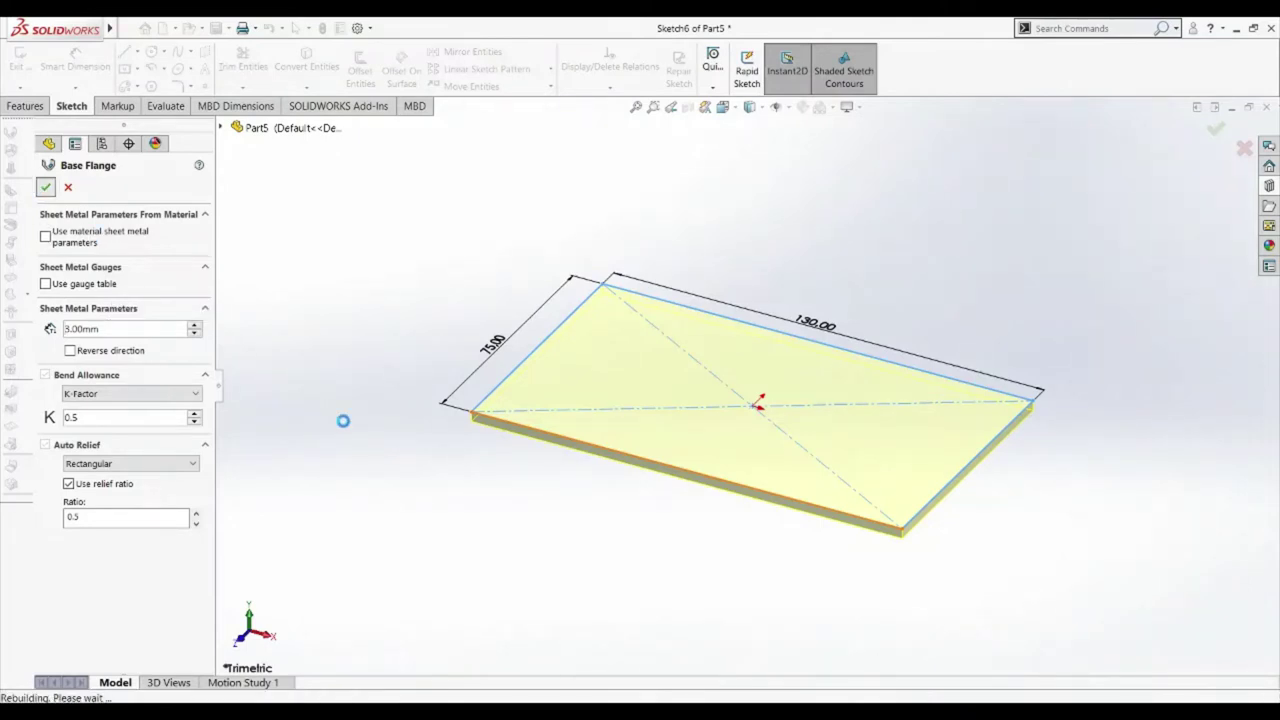
left_click(608, 530)
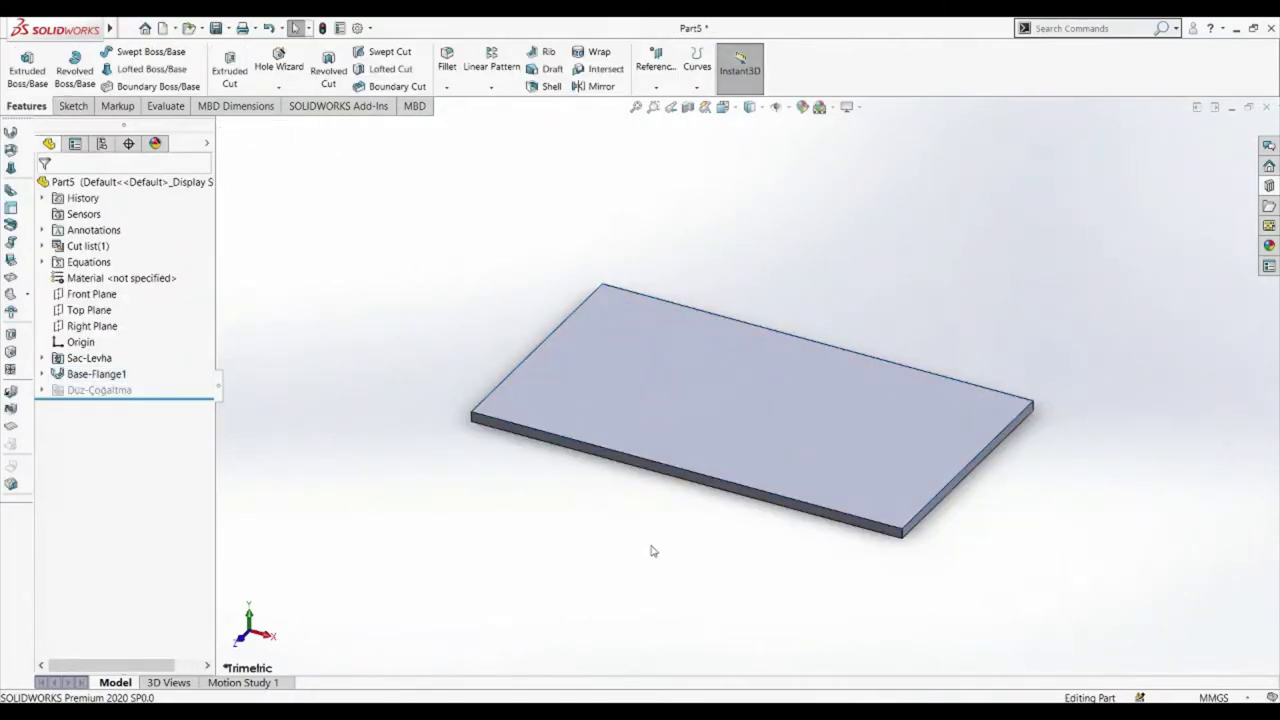
- Start an Edge Flange on one of the plate's 75 mm edges and place it upward with a length of about 38 mm
middle_click_drag(688, 562, 631, 554)
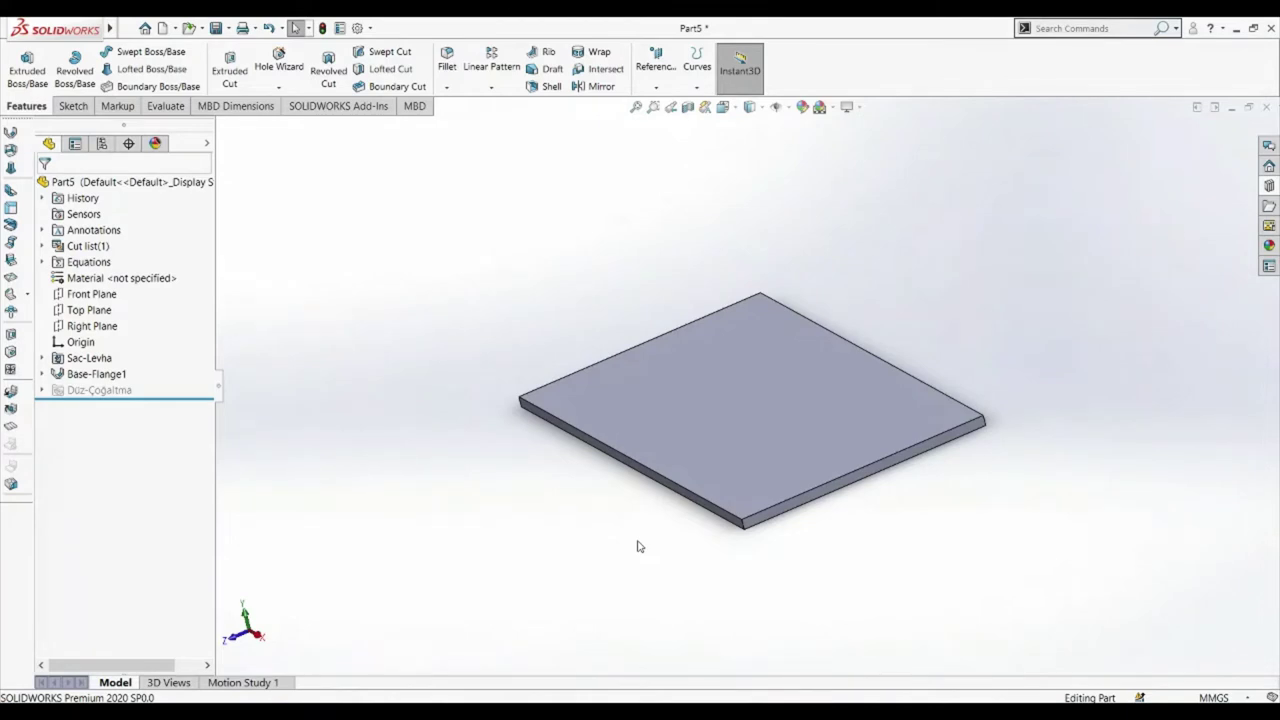
left_click(10, 192)
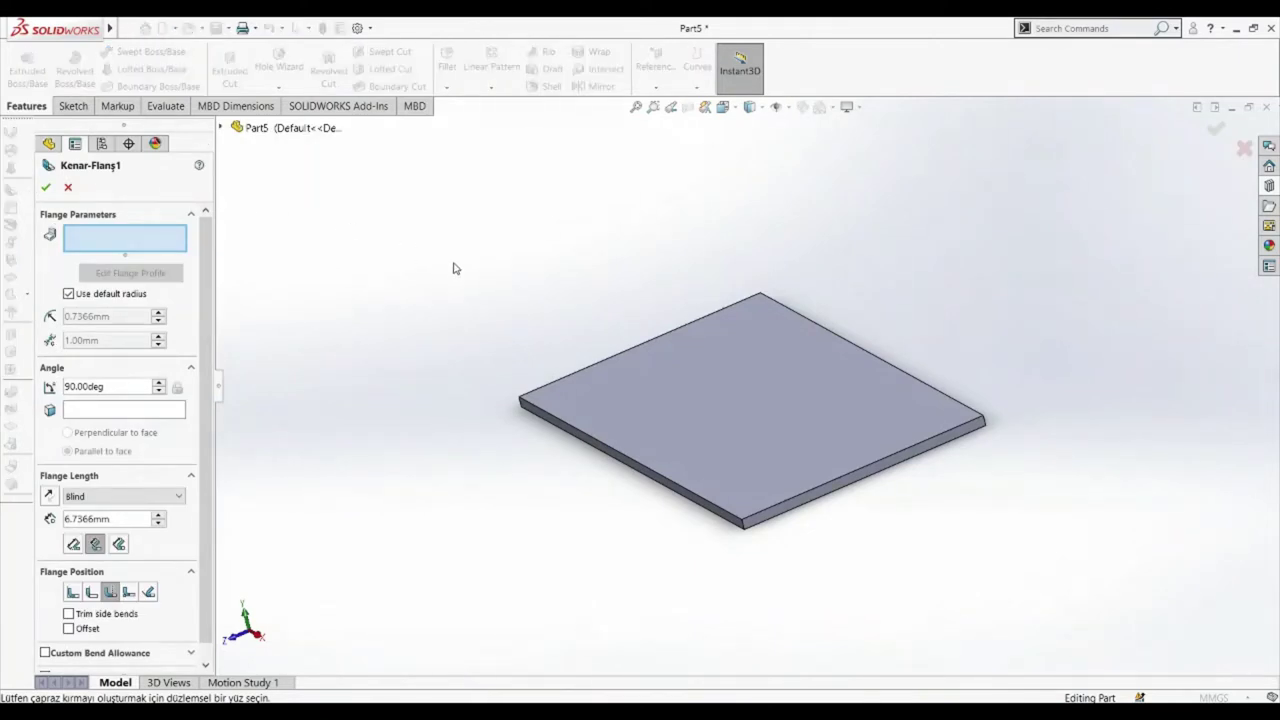
left_click(617, 356)
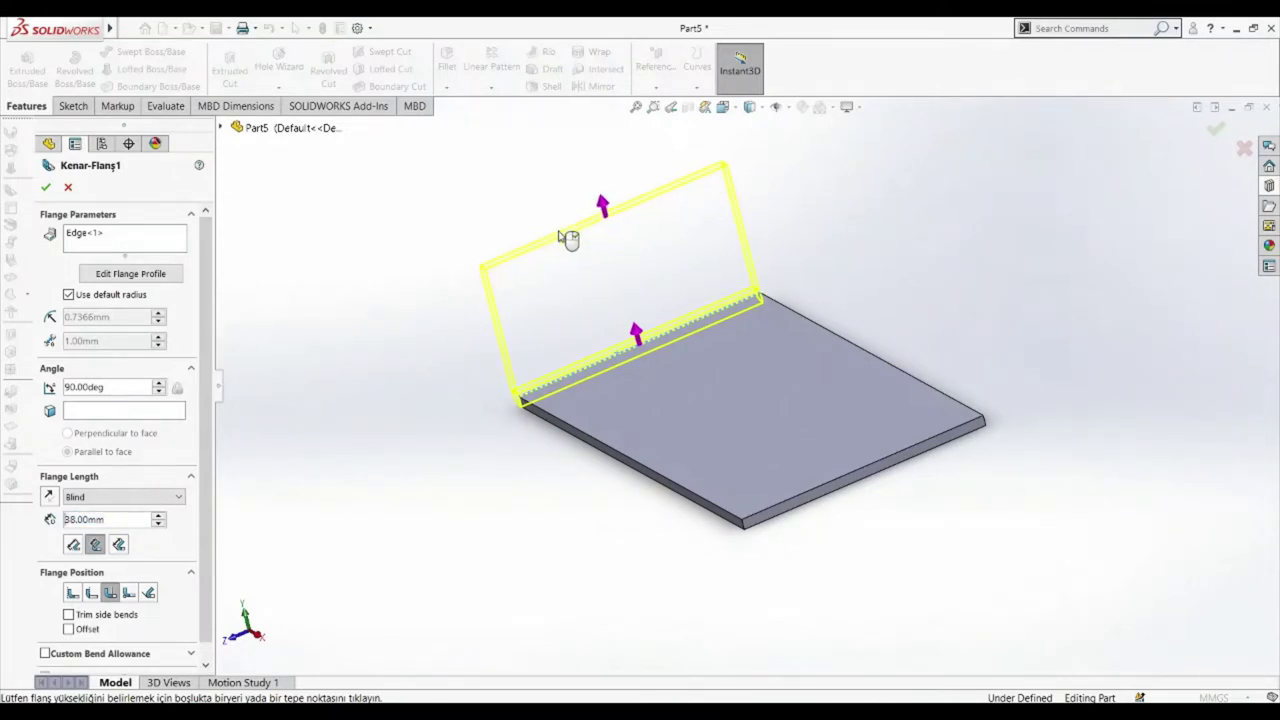
left_click(561, 236)
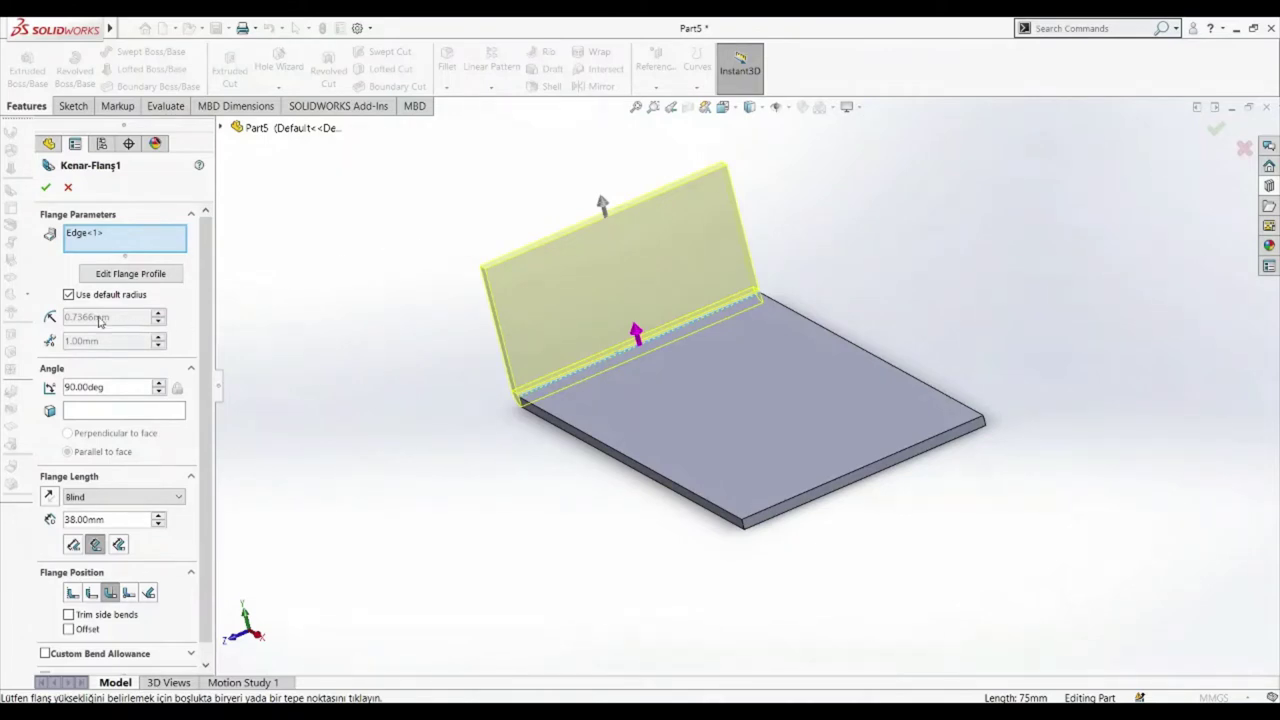
- Turn off the default bend radius for the edge flange and set its radius to 2 mm
middle_click_drag(546, 486, 670, 463)
scroll(570, 402, "up", 3)
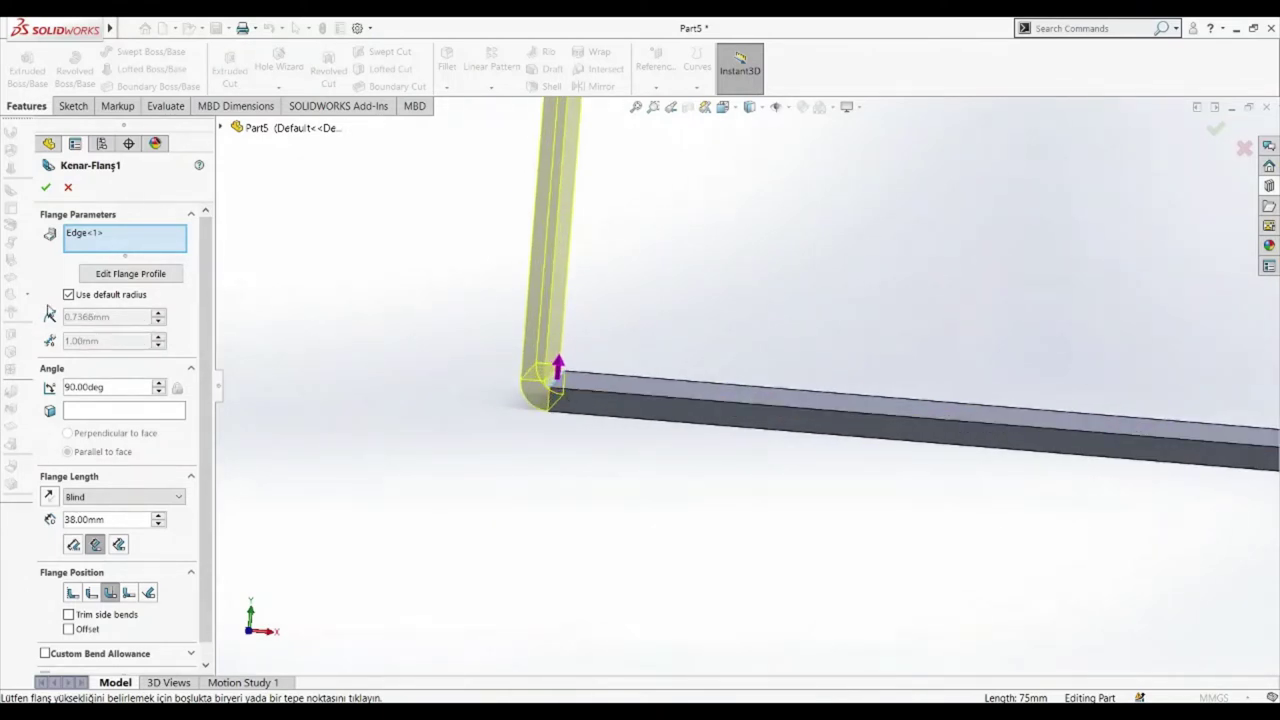
left_click(68, 295)
left_click_drag(120, 319, 50, 321)
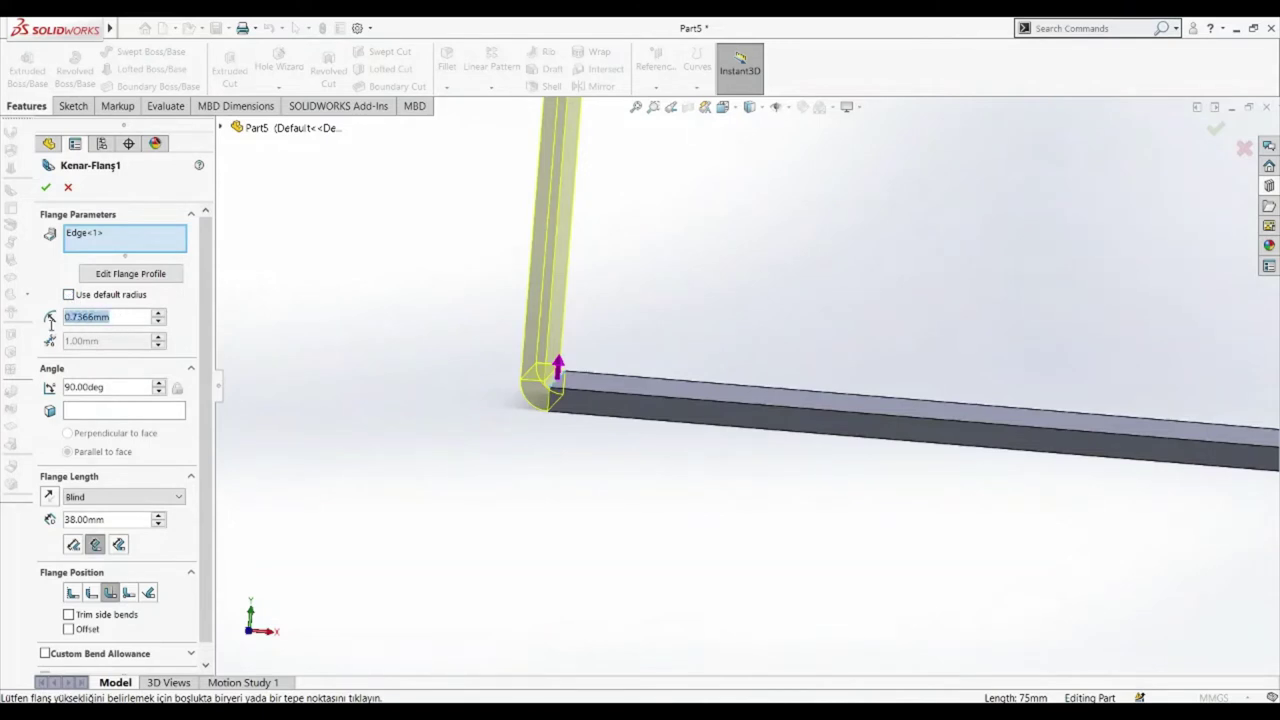
type("2")
key("Return")
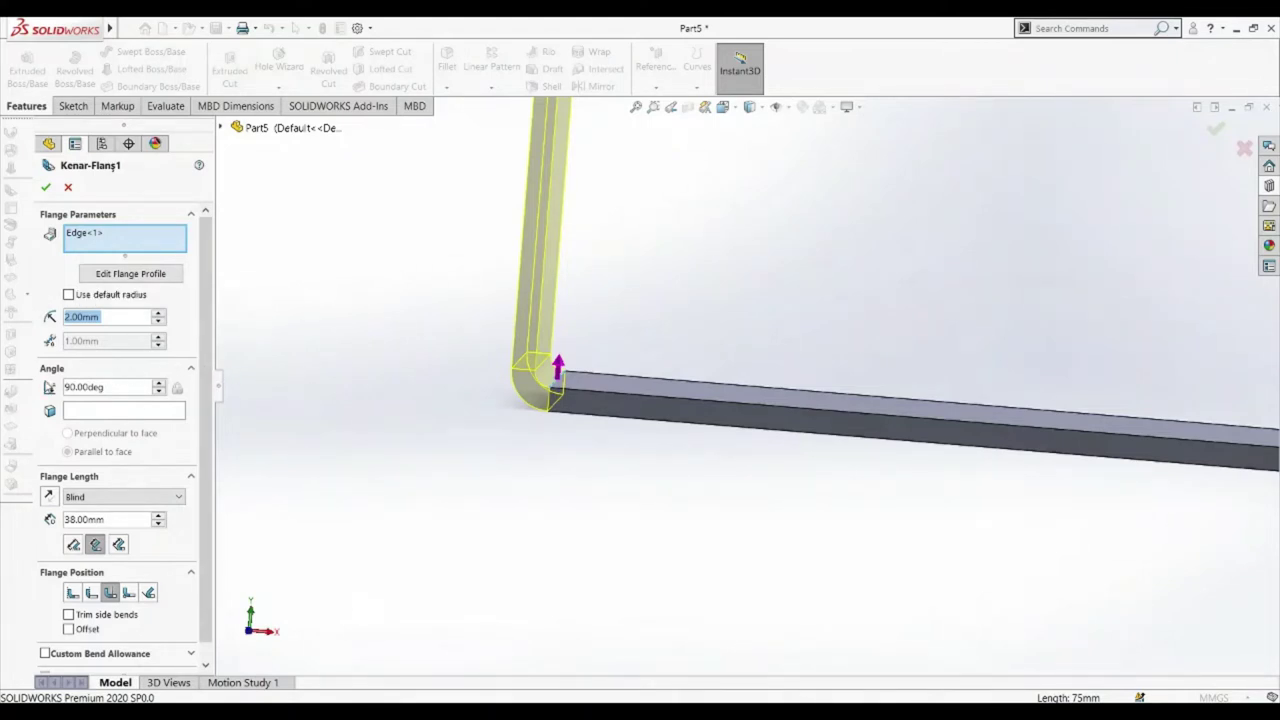
- Set the edge flange angle to 100 degrees and try reversing its direction before restoring it upward
left_click(160, 384)
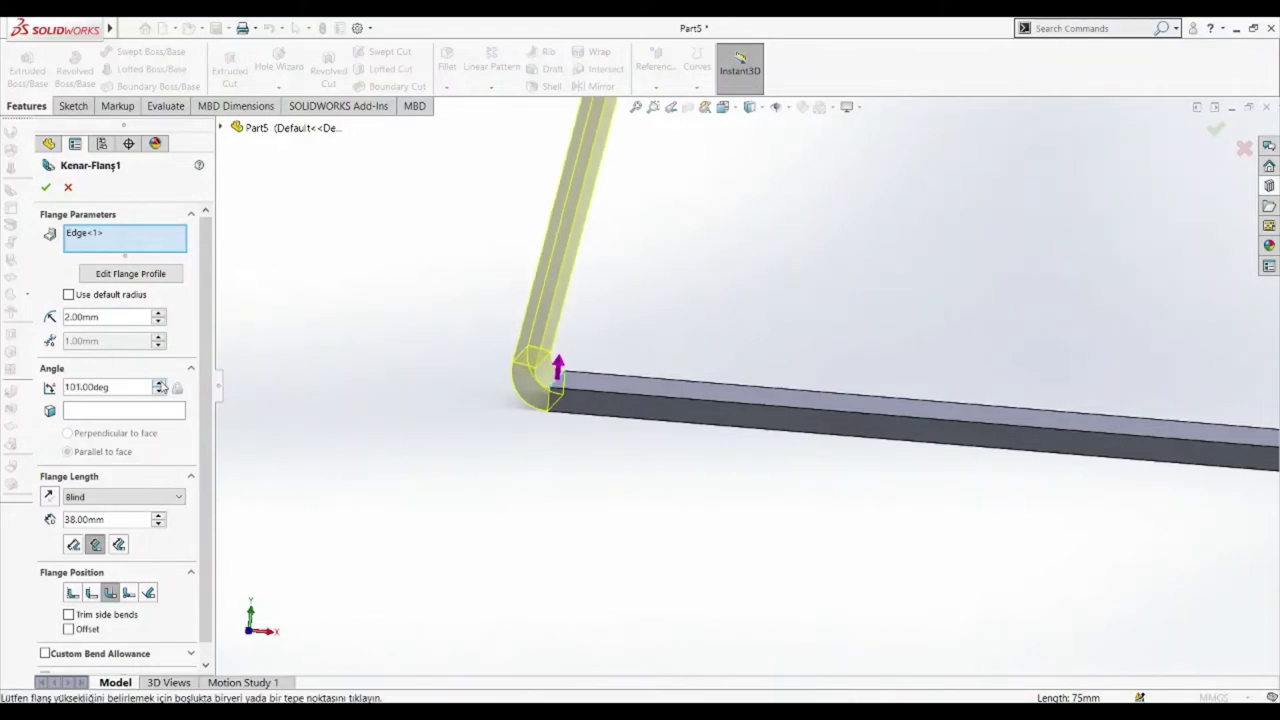
left_click_drag(160, 386, 160, 386)
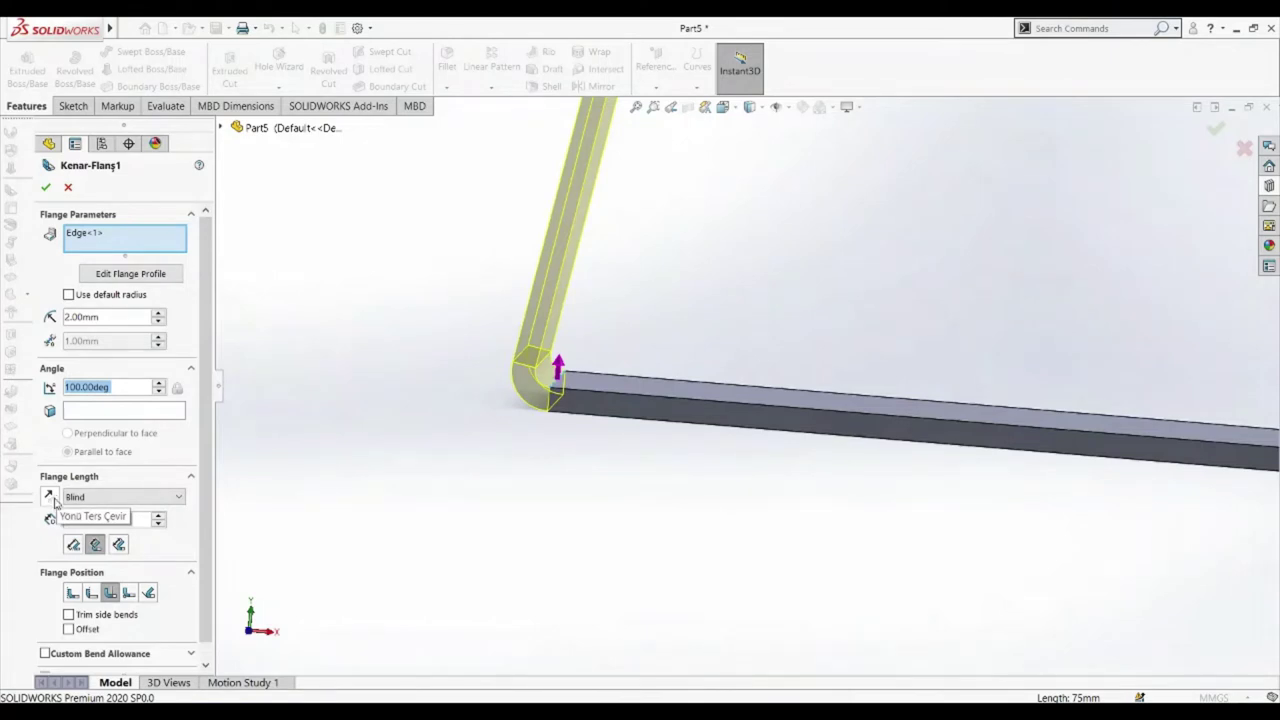
left_click(49, 497)
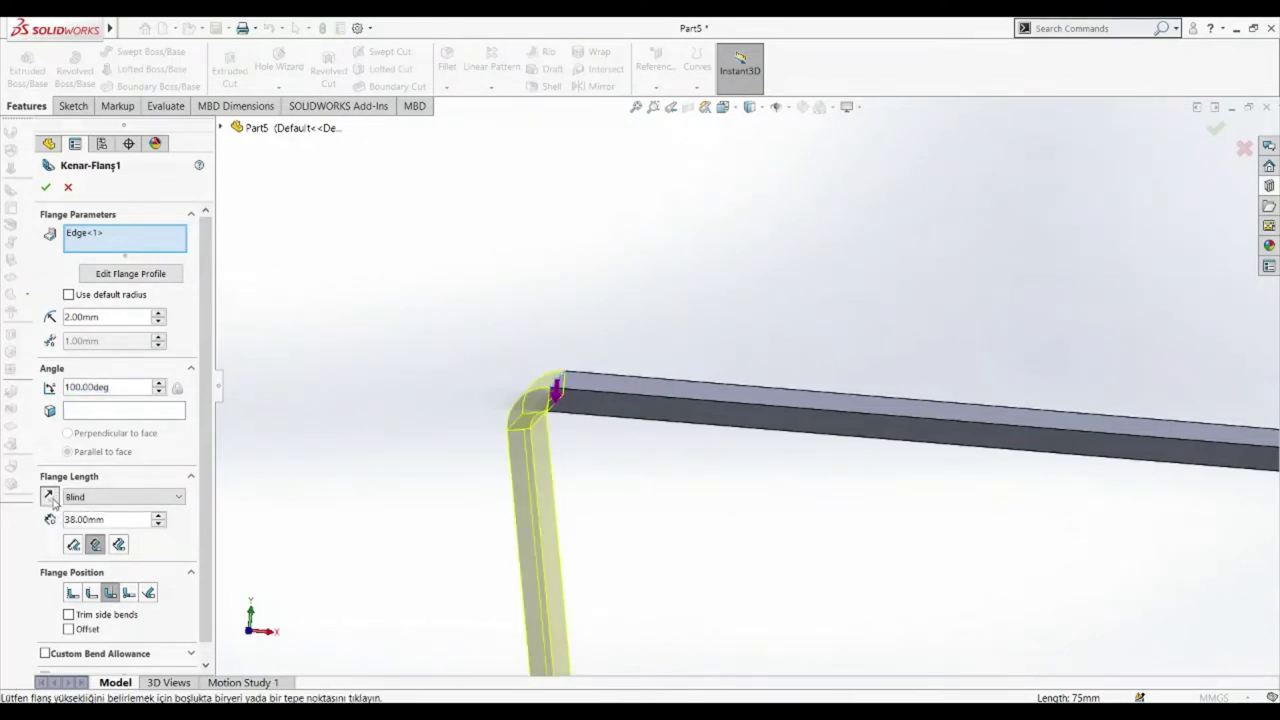
left_click(49, 497)
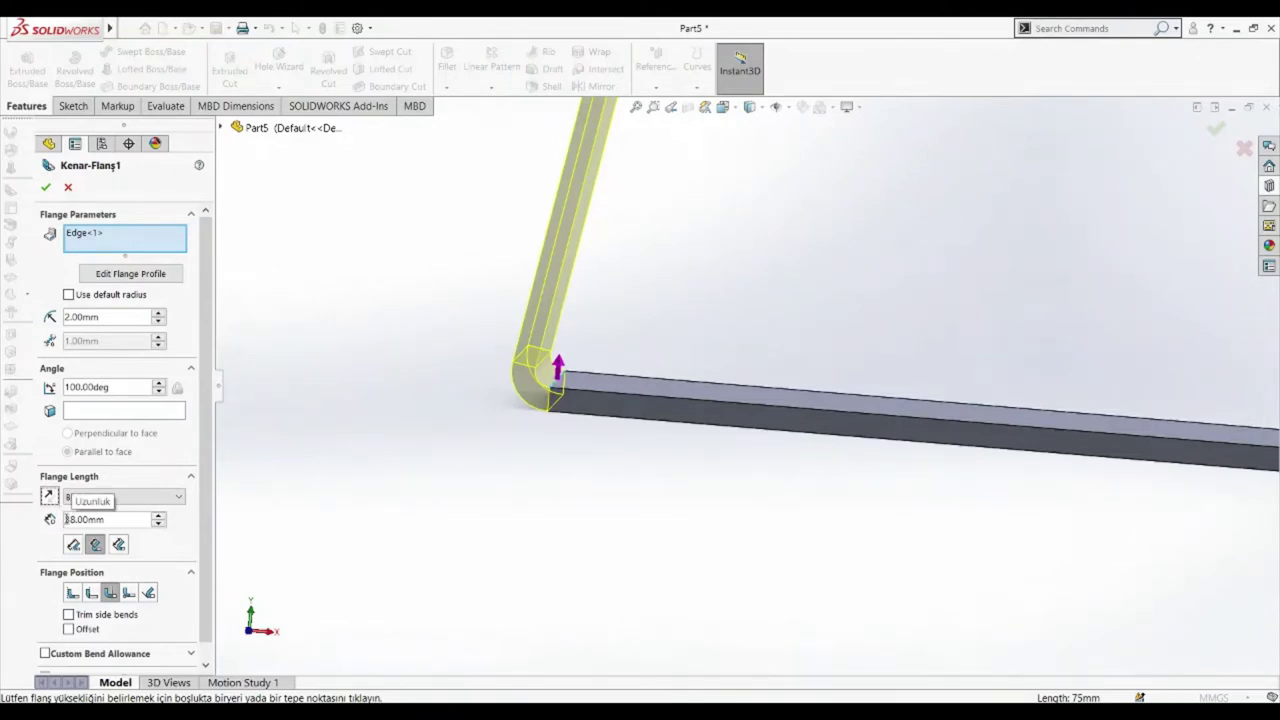
- Set the edge flange length to 50 mm
left_click_drag(66, 519, 102, 521)
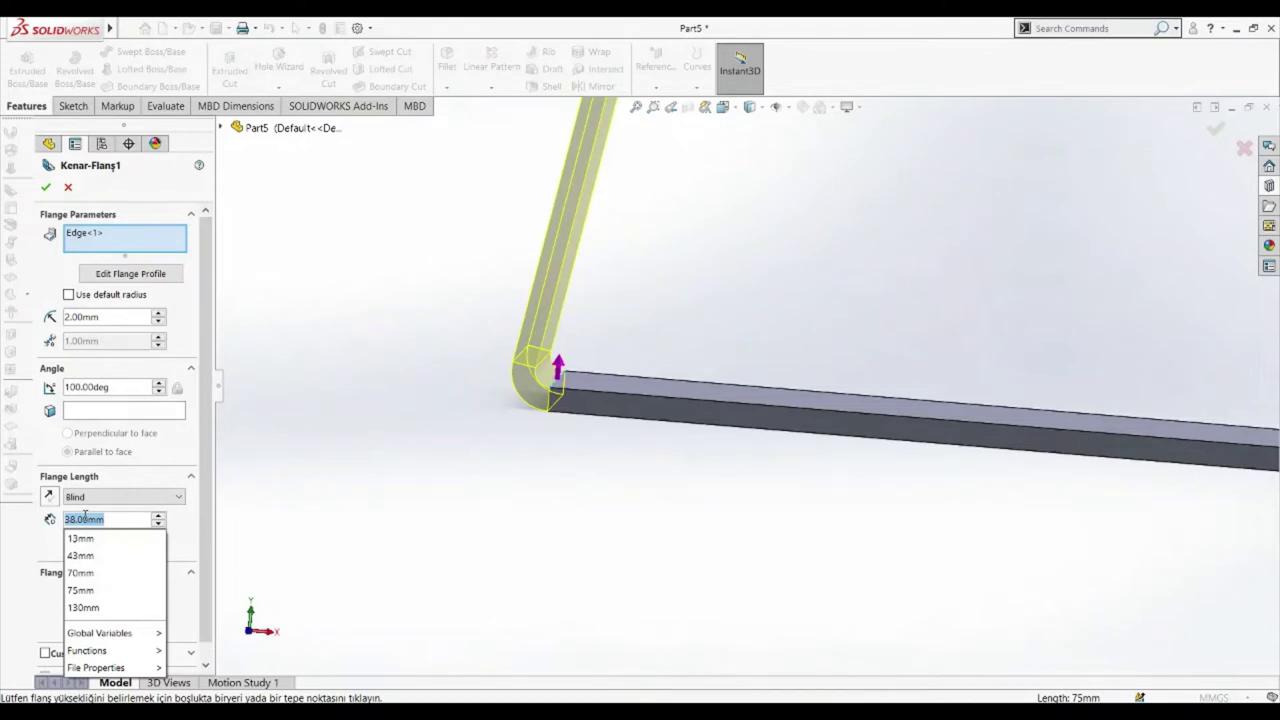
type("50")
key("Return")
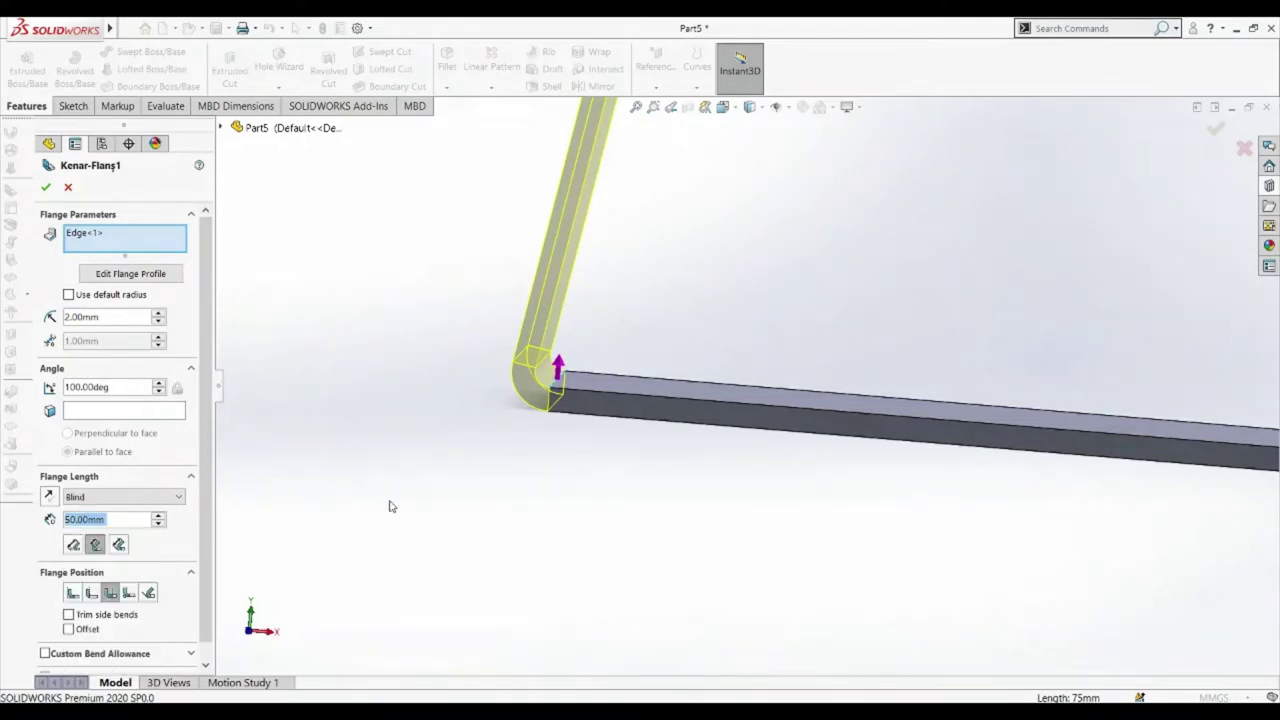
- Try measuring the flange length from the outer virtual sharp and switch back to the inner virtual sharp
scroll(689, 331, "up", 3)
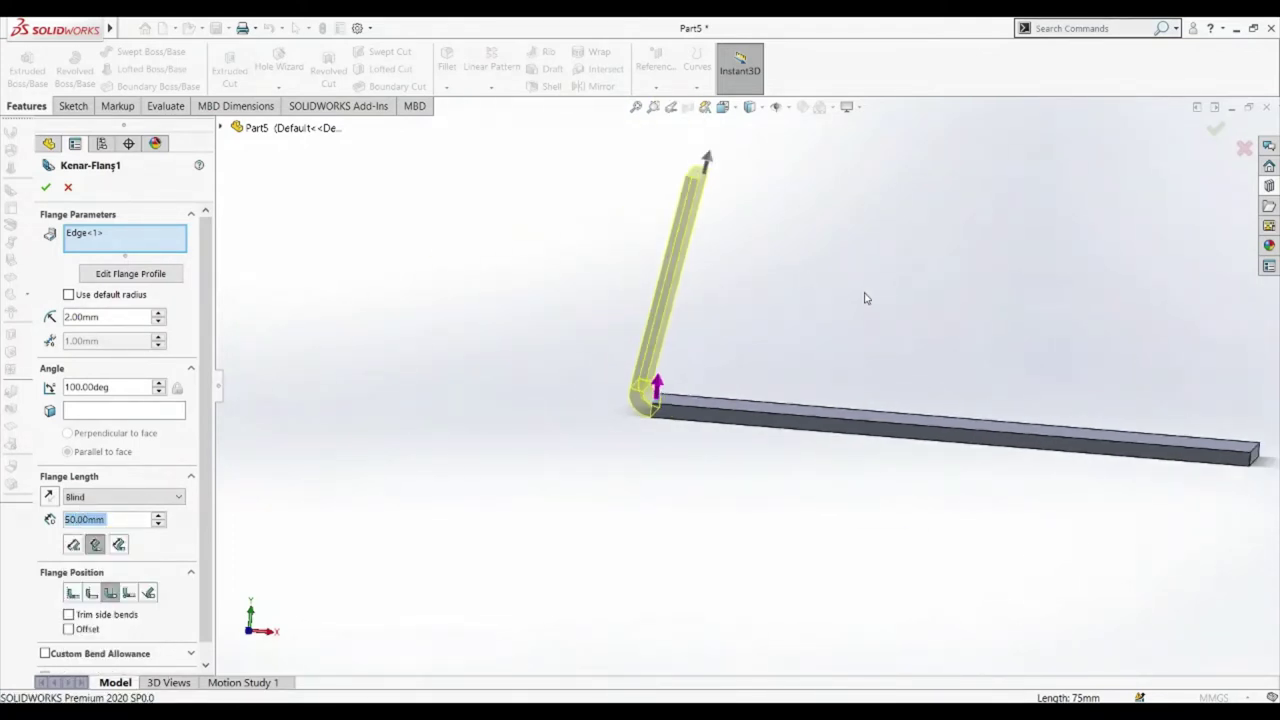
middle_click_drag(863, 294, 757, 366)
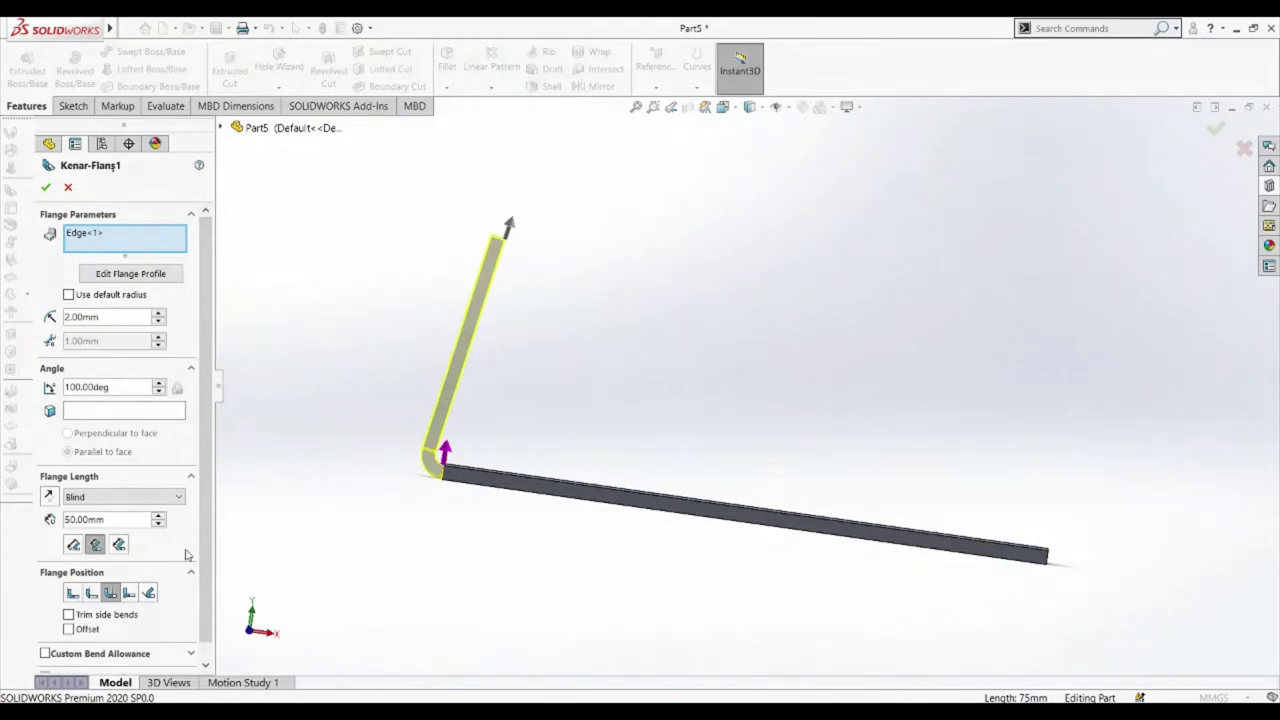
left_click(73, 546)
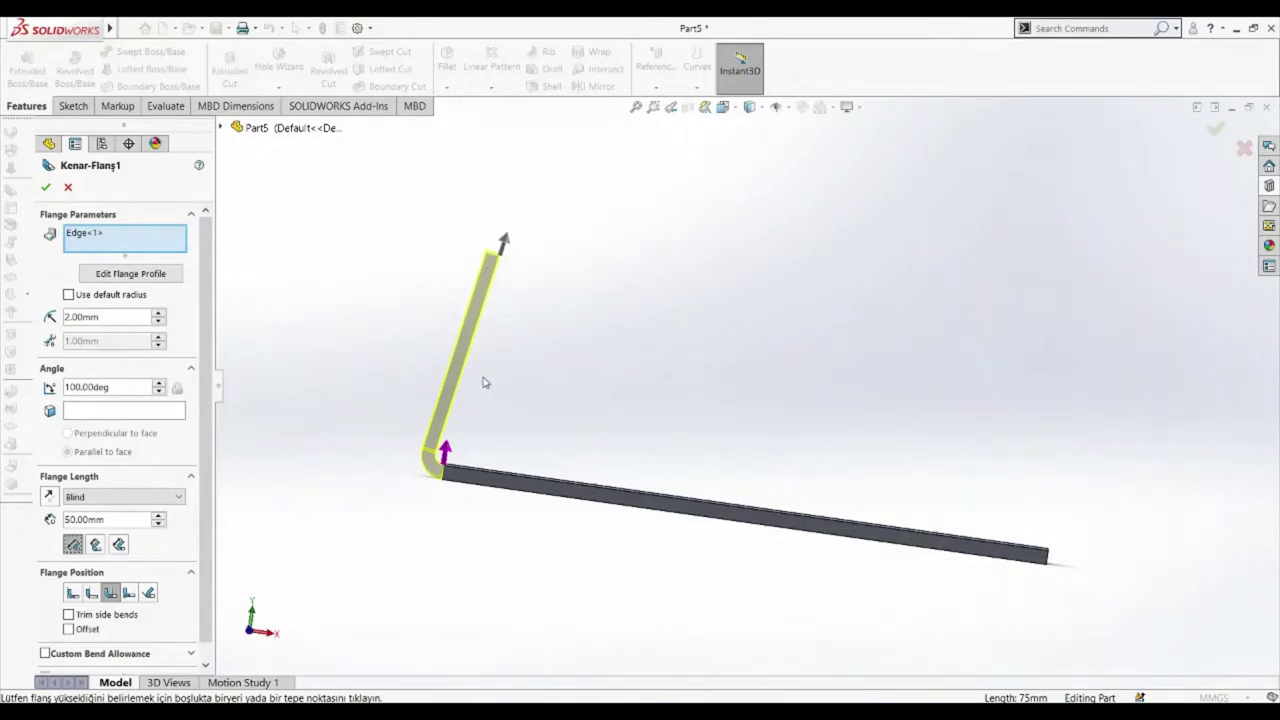
left_click(96, 546)
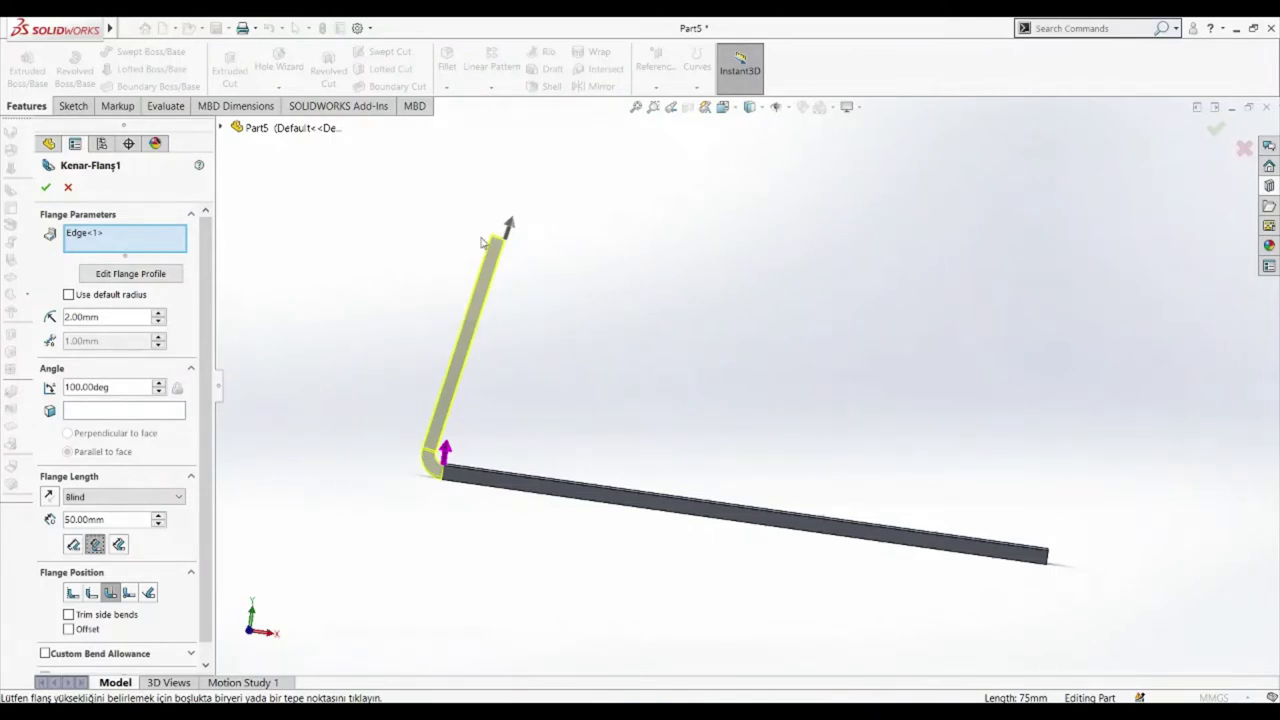
- Try the tangent bend length reference, return to inner virtual sharp, and try the Material Inside and Material Outside flange positions
left_click(119, 544)
left_click(95, 544)
left_click(72, 593)
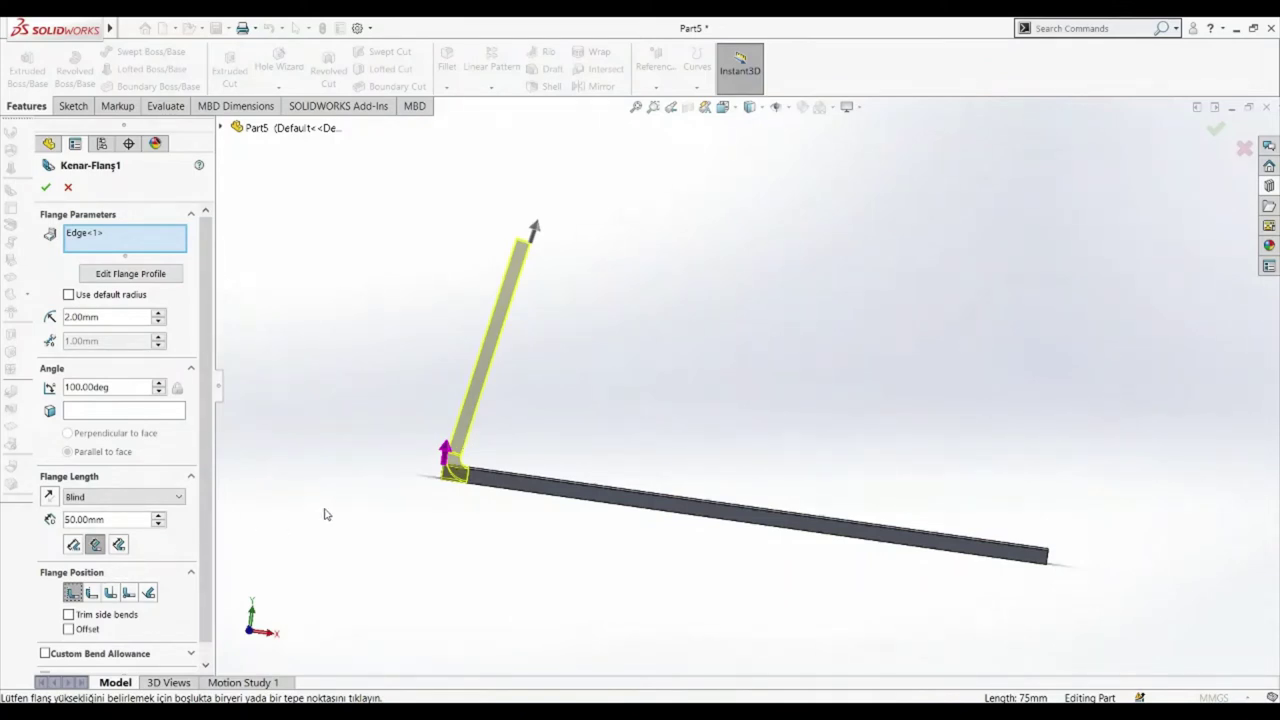
left_click(93, 595)
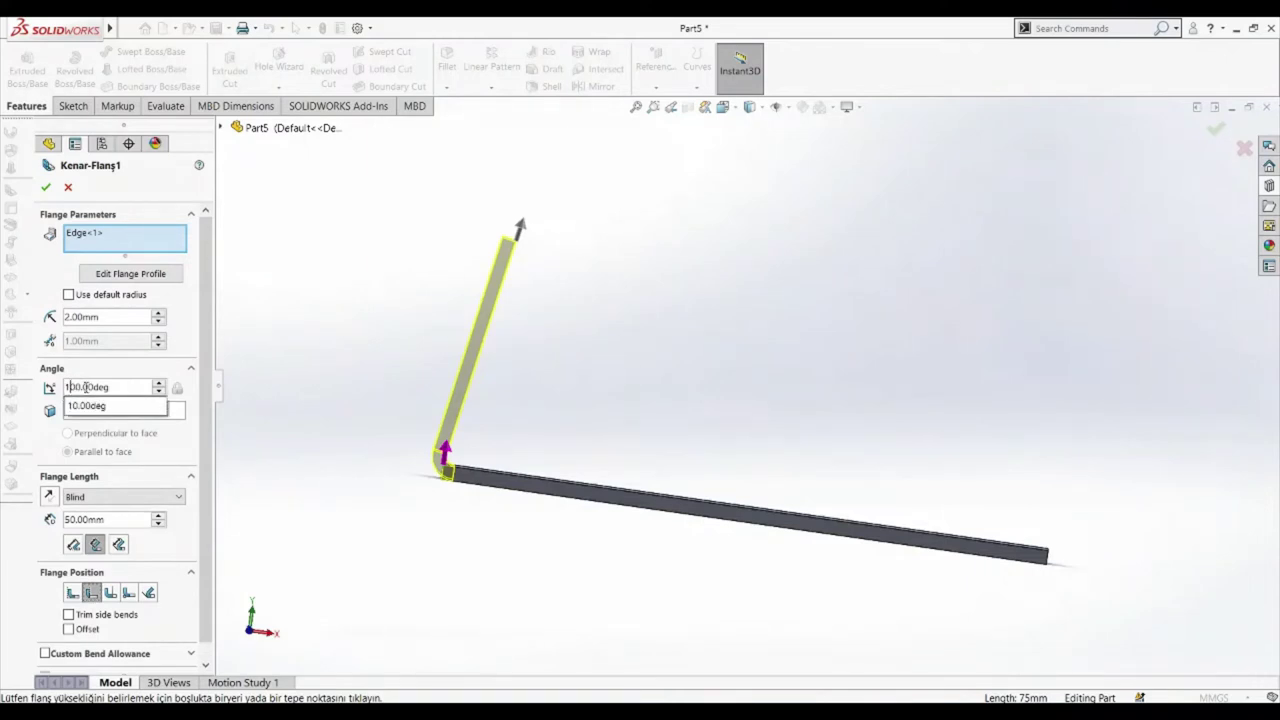
- Set the edge flange angle to 90 degrees and its flange position to Bend Outside
type("90")
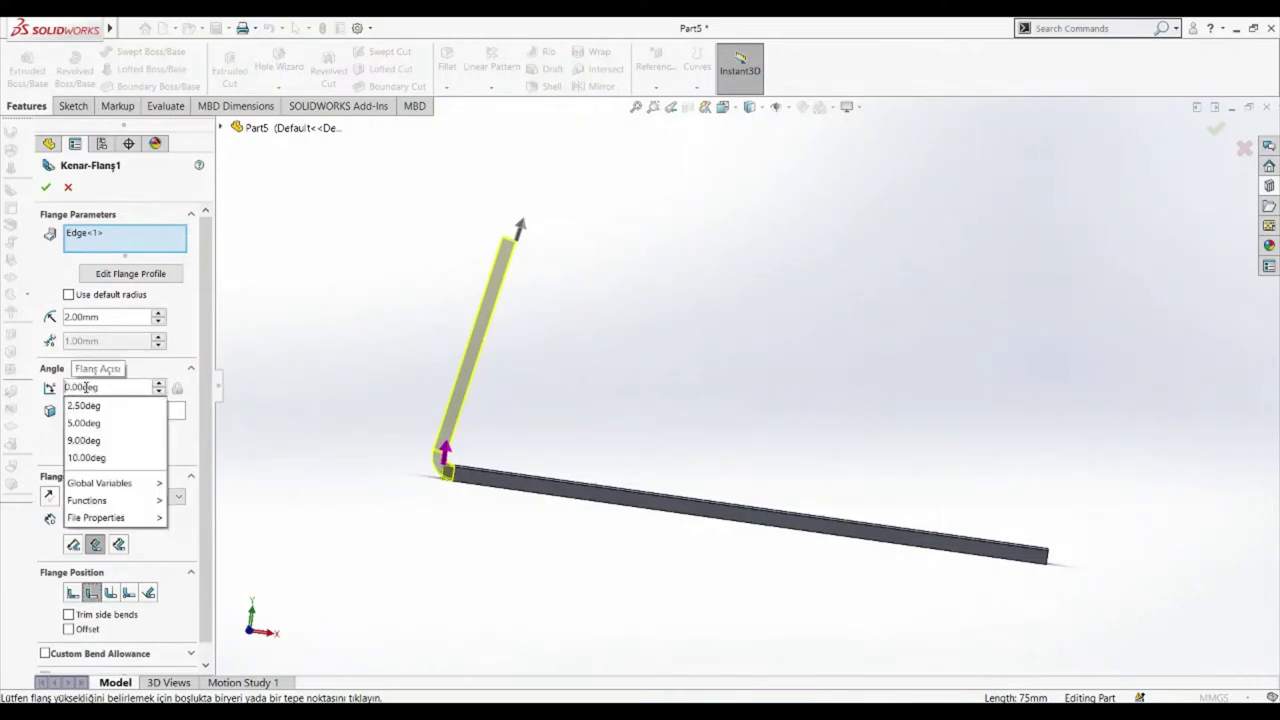
key("Return")
scroll(485, 460, "up", 5)
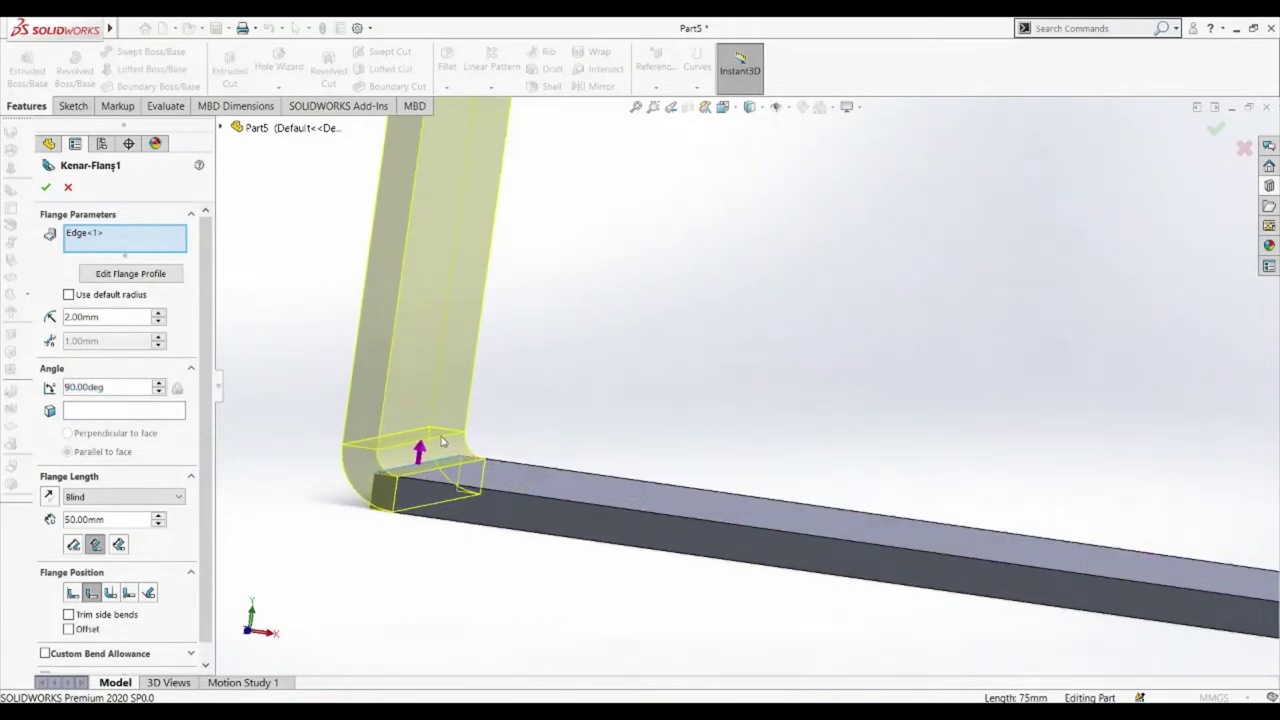
key("Up")
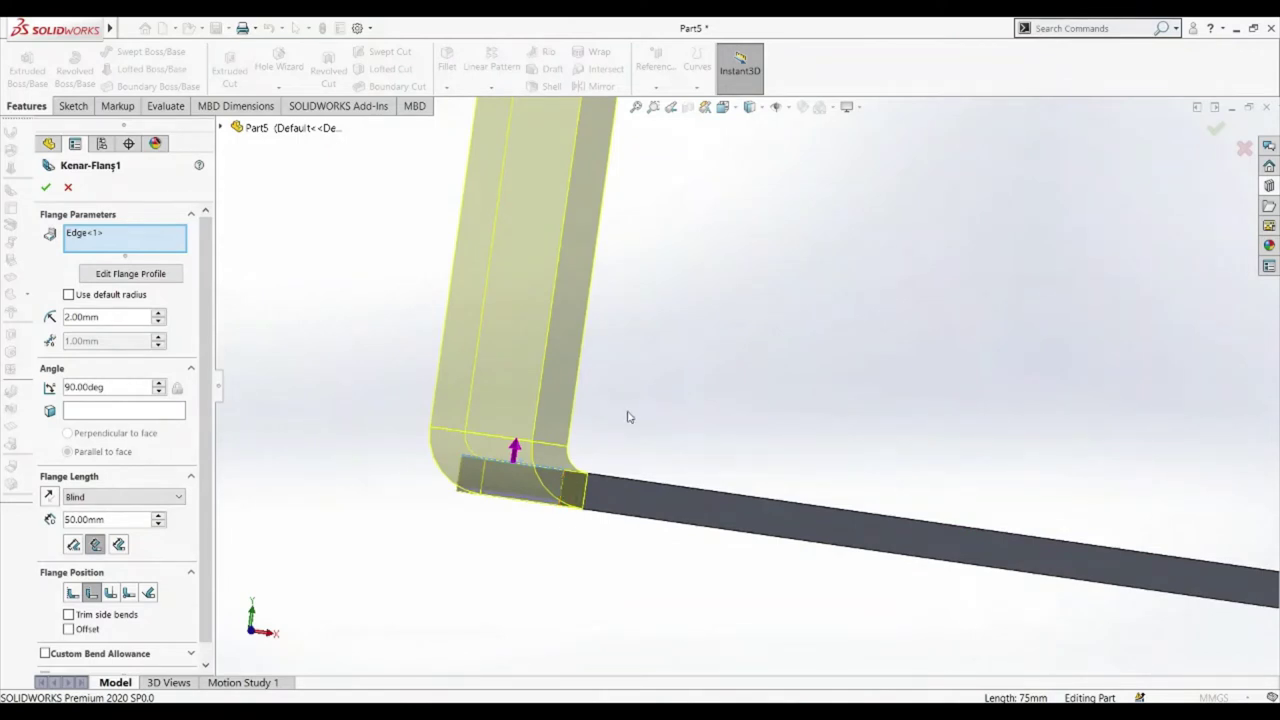
key("Down")
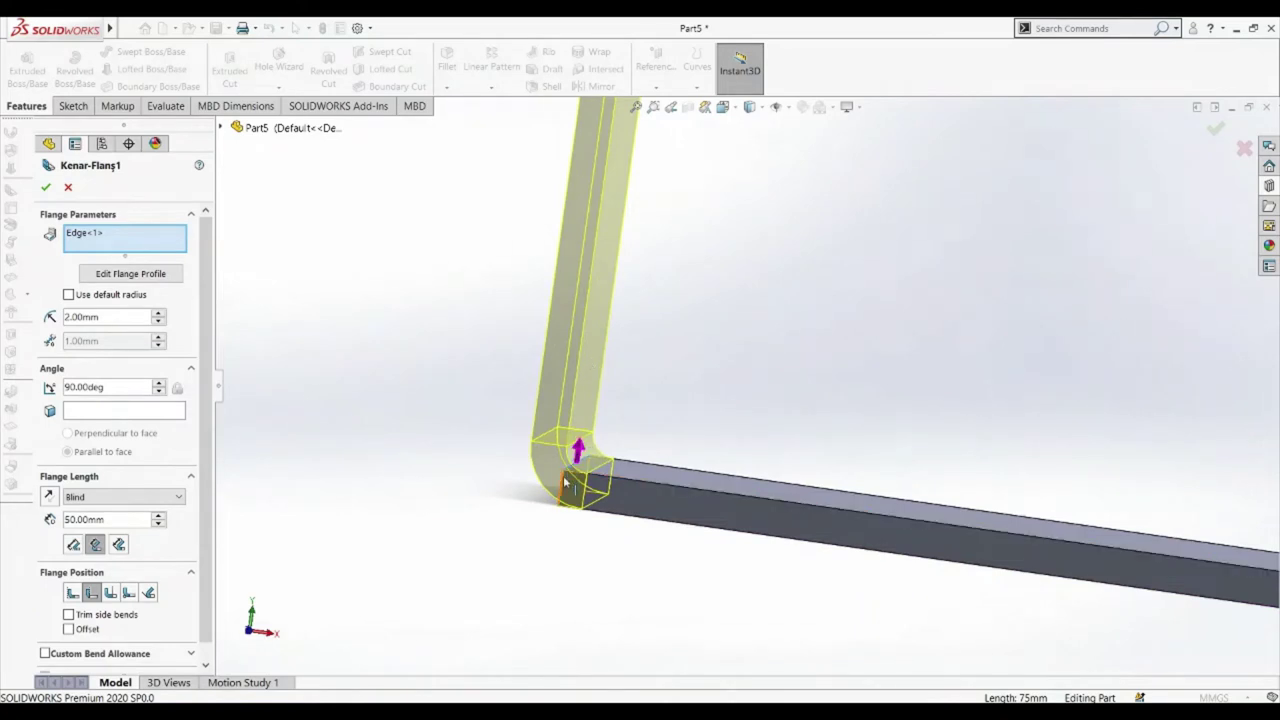
left_click(111, 593)
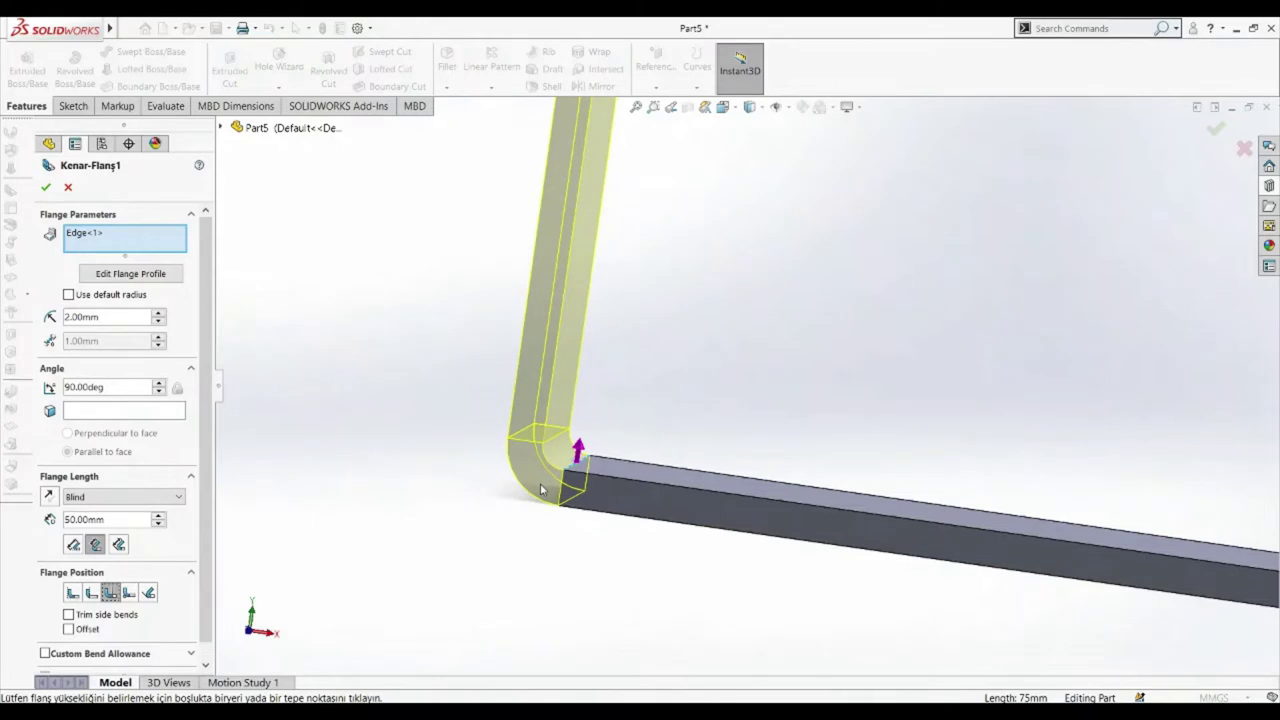
middle_click_drag(680, 462, 940, 302)
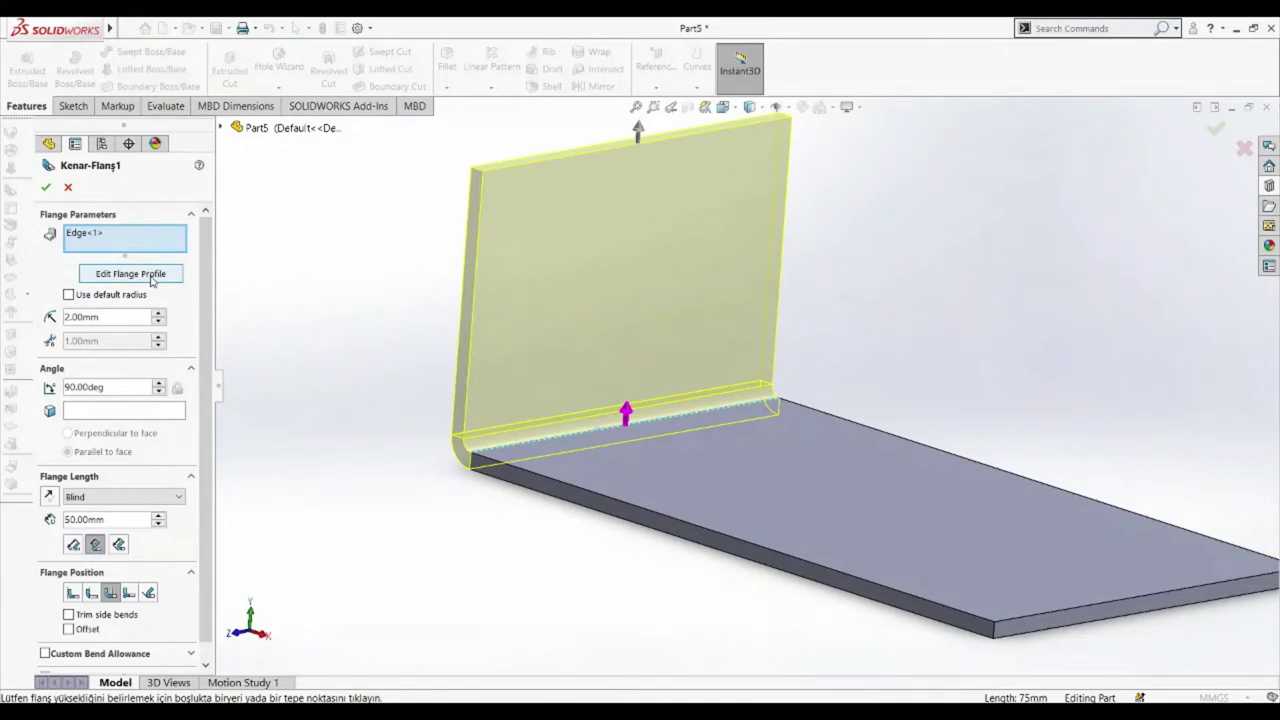
- Edit the edge flange profile by moving its side line inward, dimension its width as 45 mm, and finish the flange
left_click(151, 280)
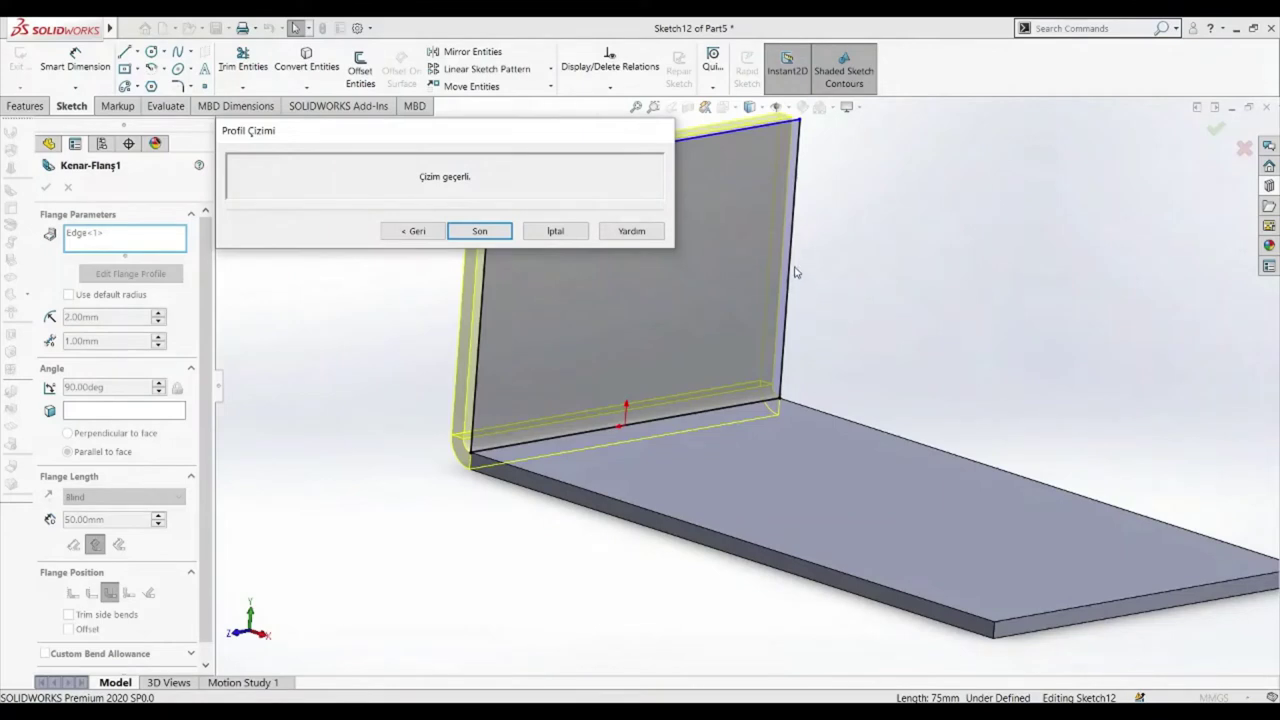
mouse_move(795, 268)
left_mouse_down()
mouse_move(634, 334)
mouse_move(705, 325)
mouse_move(685, 332)
left_mouse_up()
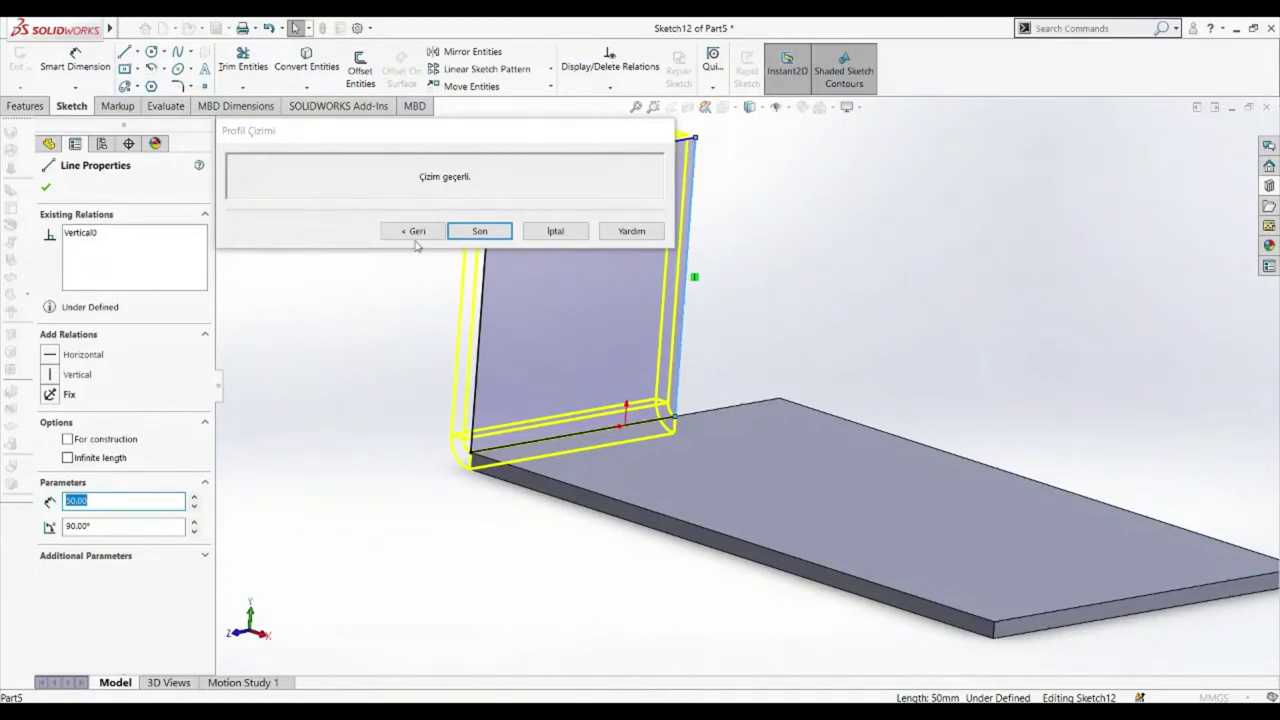
left_click(75, 60)
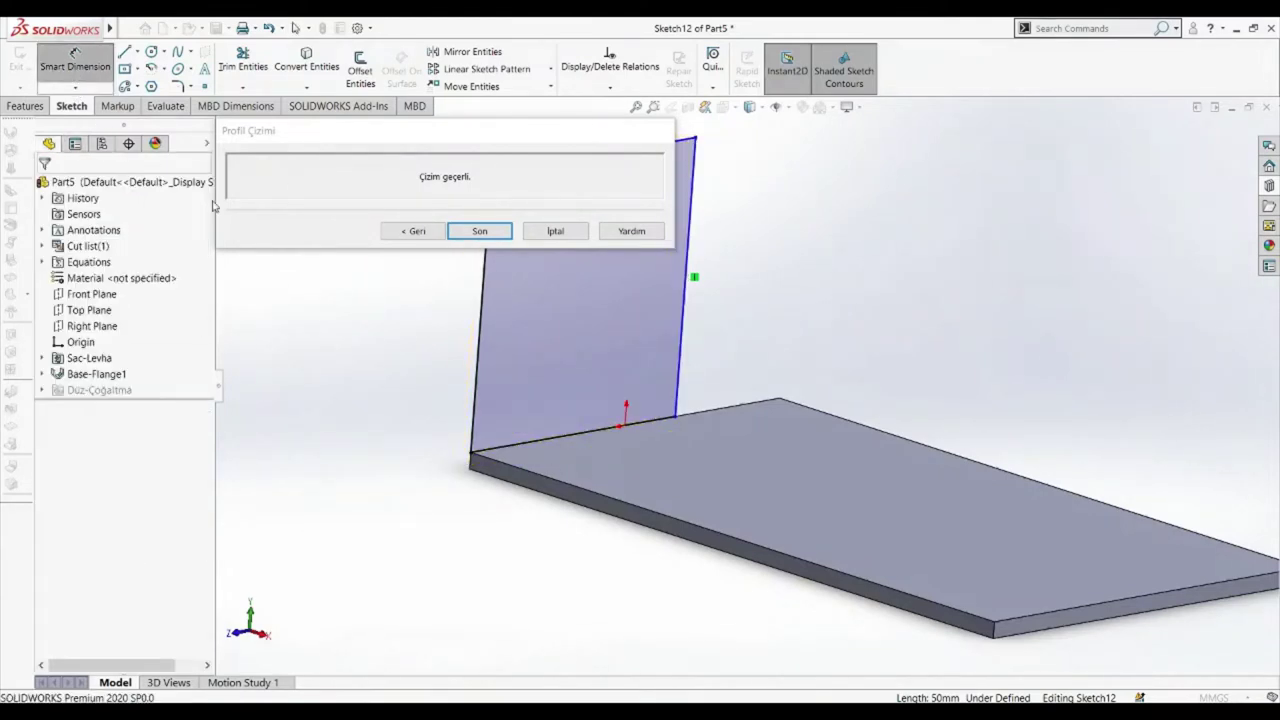
left_click(479, 350)
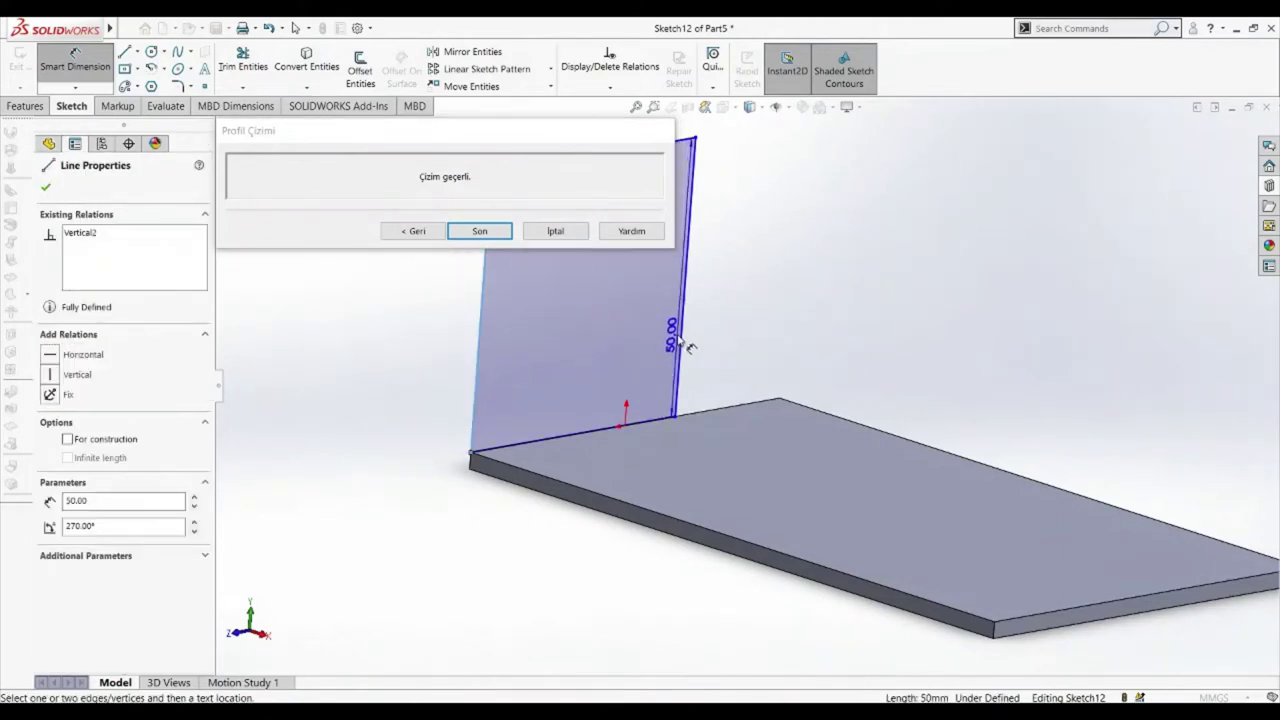
left_click(677, 345)
left_click(738, 345)
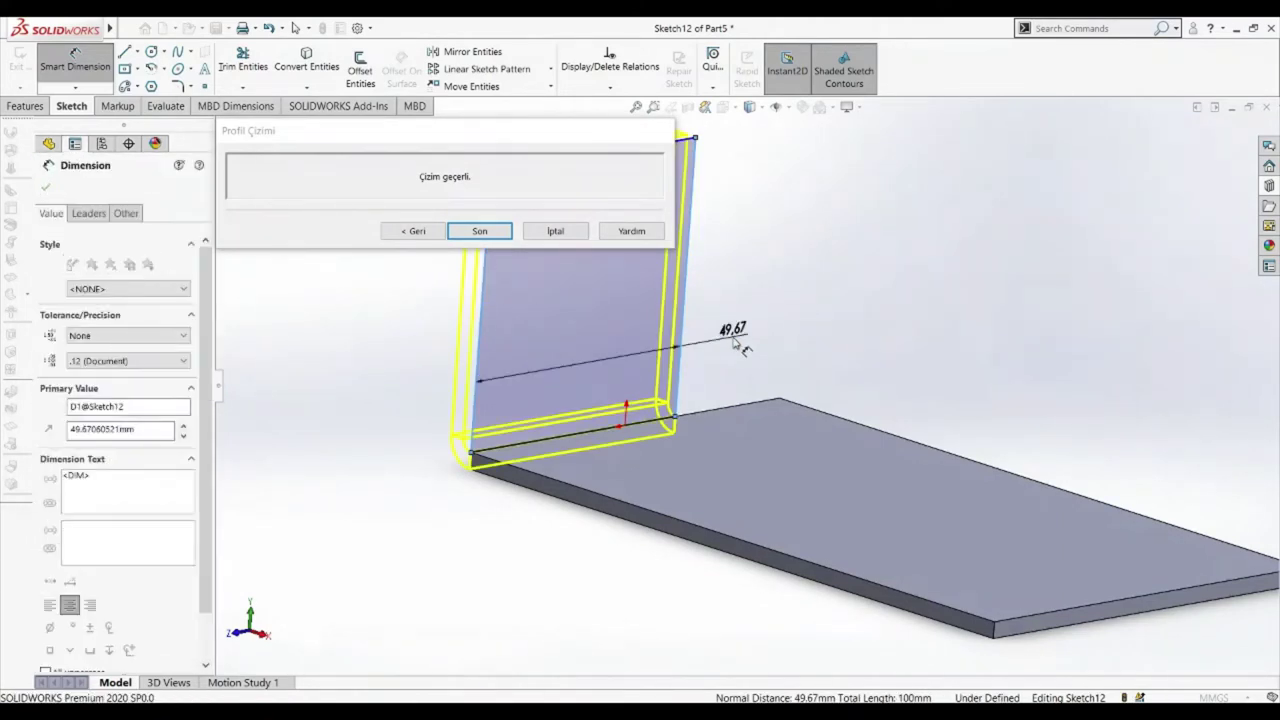
key("Return")
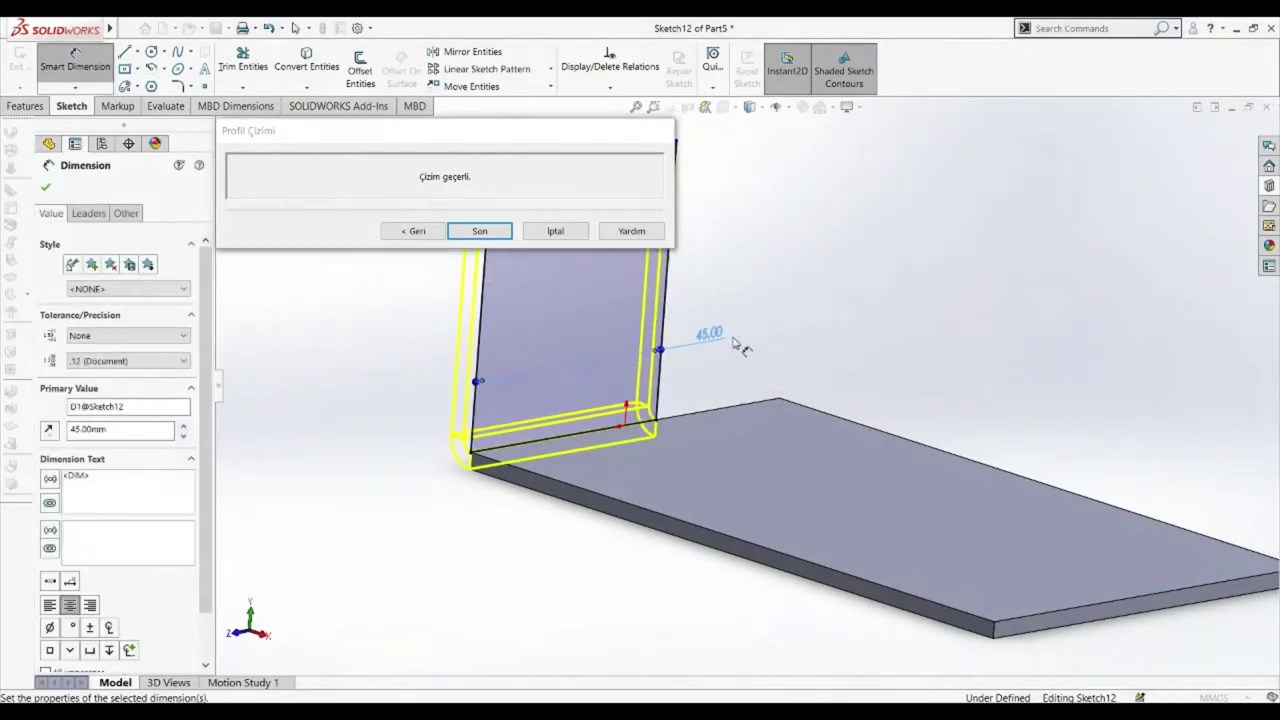
left_click(480, 231)
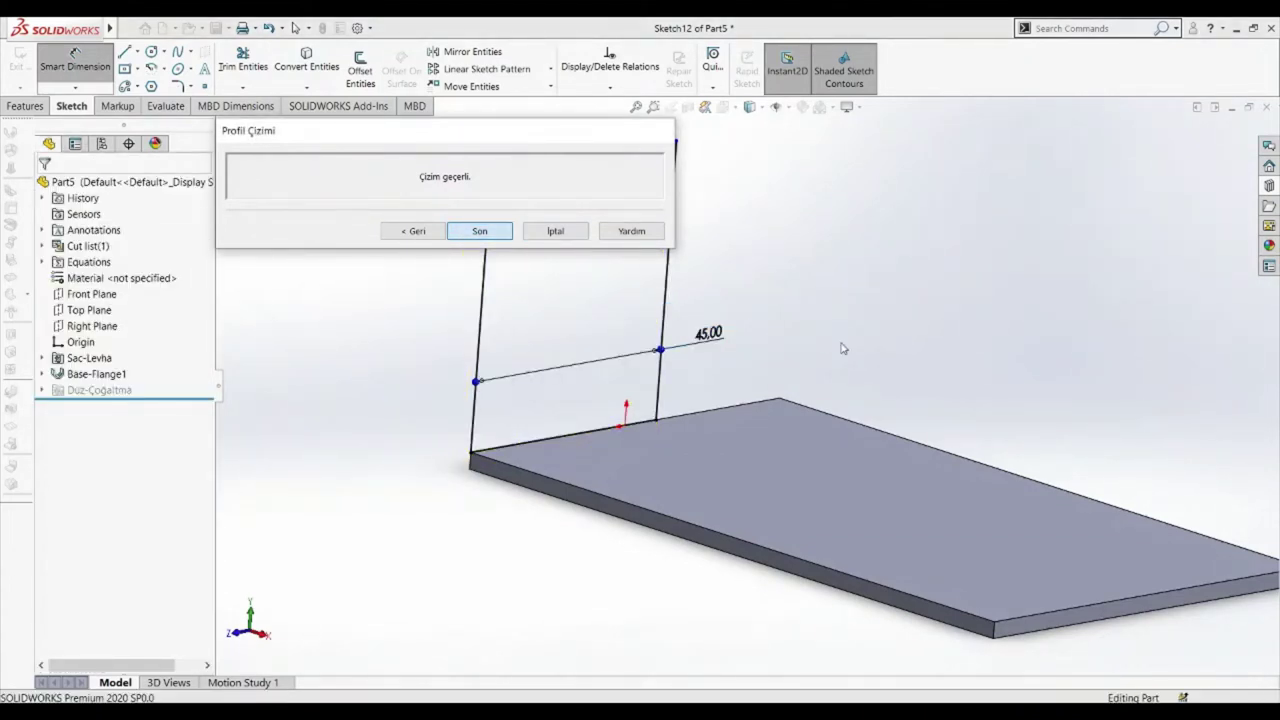
left_click(905, 370)
mouse_move(914, 389)
middle_mouse_down()
mouse_move(894, 374)
mouse_move(906, 374)
middle_mouse_up()
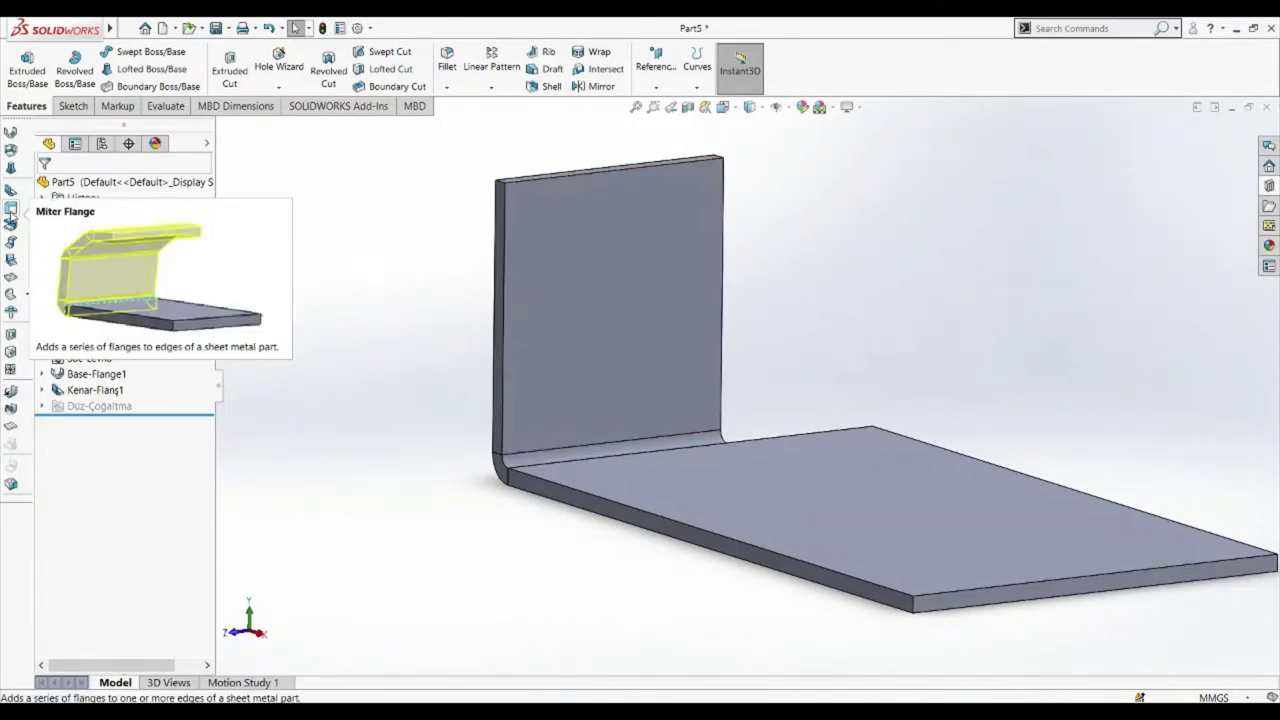
- Start a miter flange on the base flange's free end face and sketch an L-shaped profile about 31 mm high and 17 mm wide from its lower corner
left_click(11, 212)
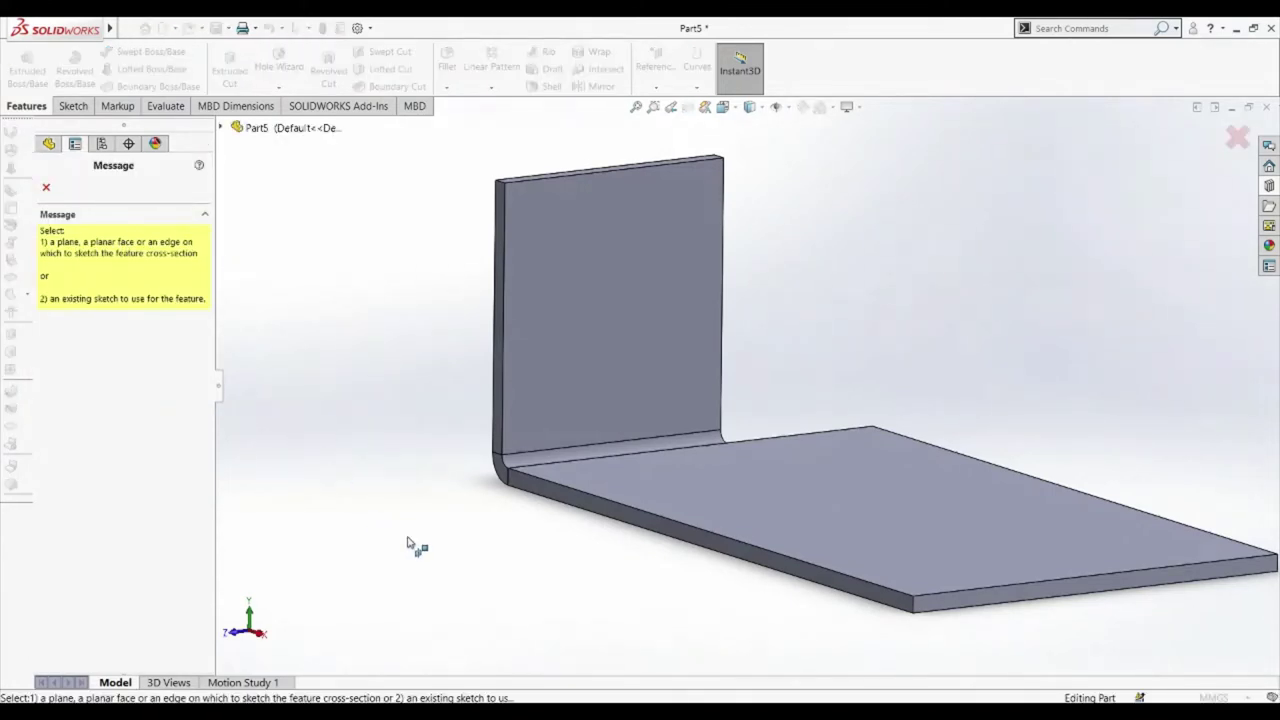
left_click(926, 607)
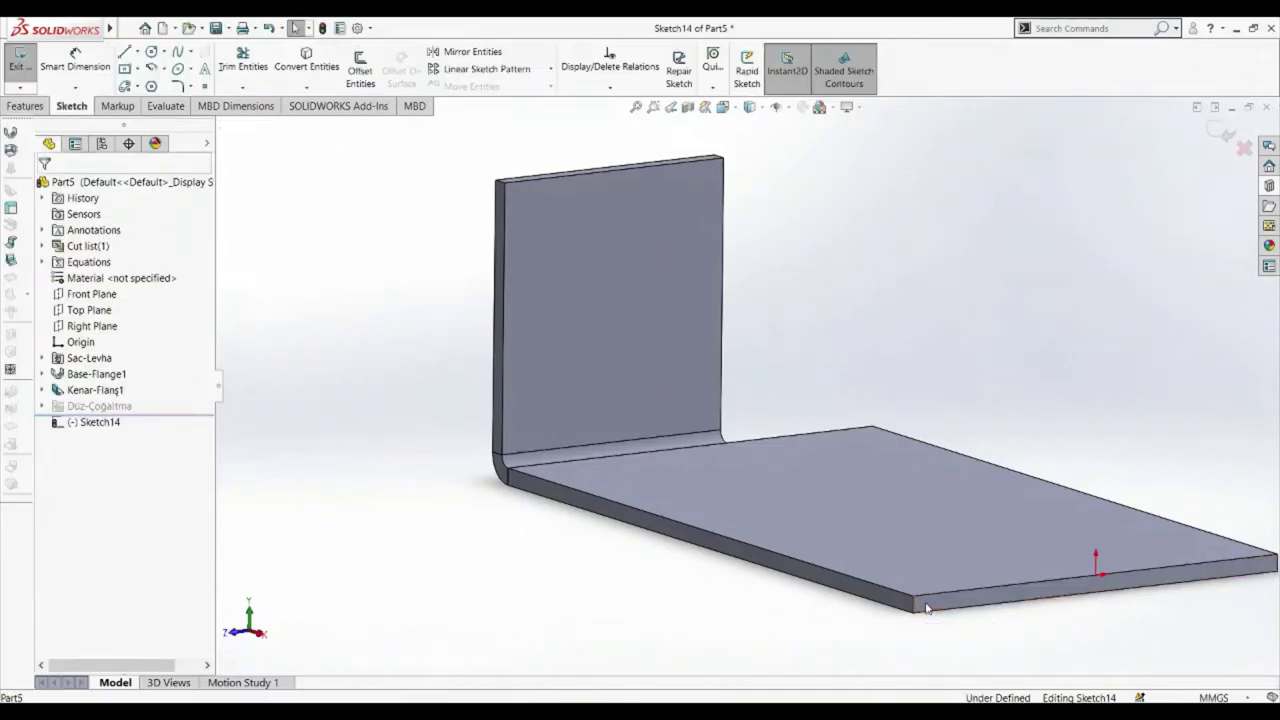
key("space")
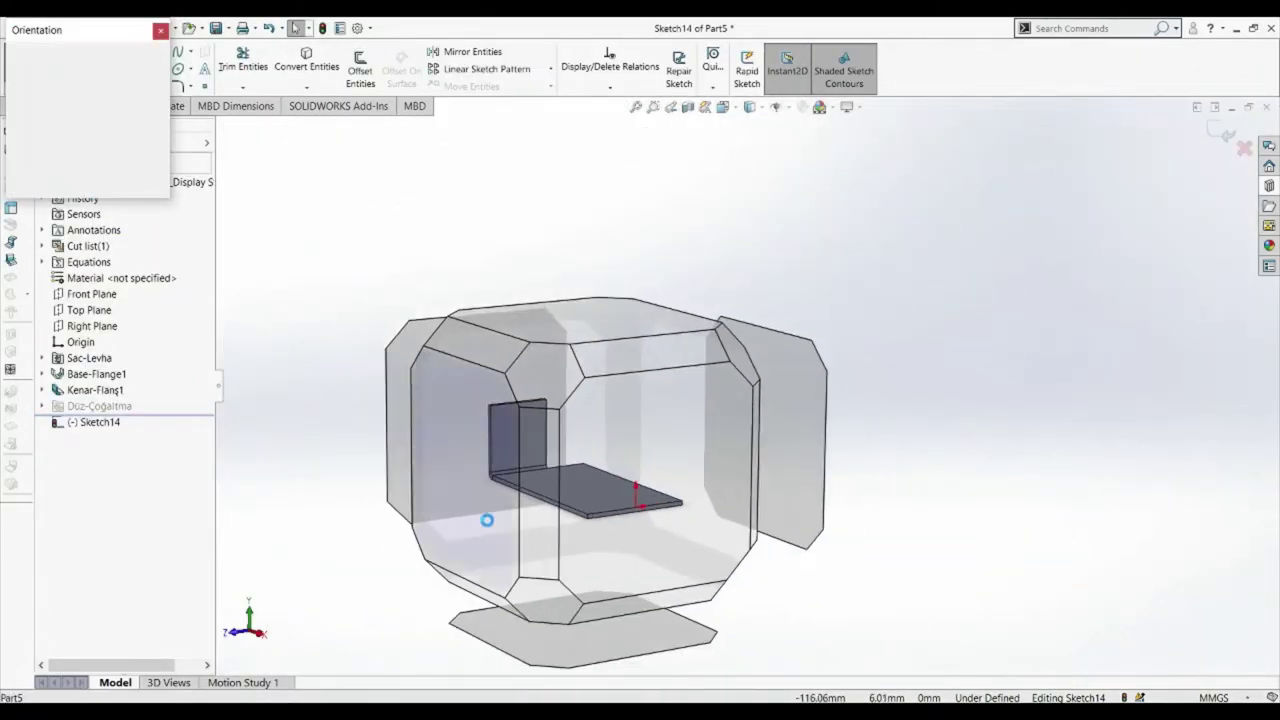
left_click(691, 516)
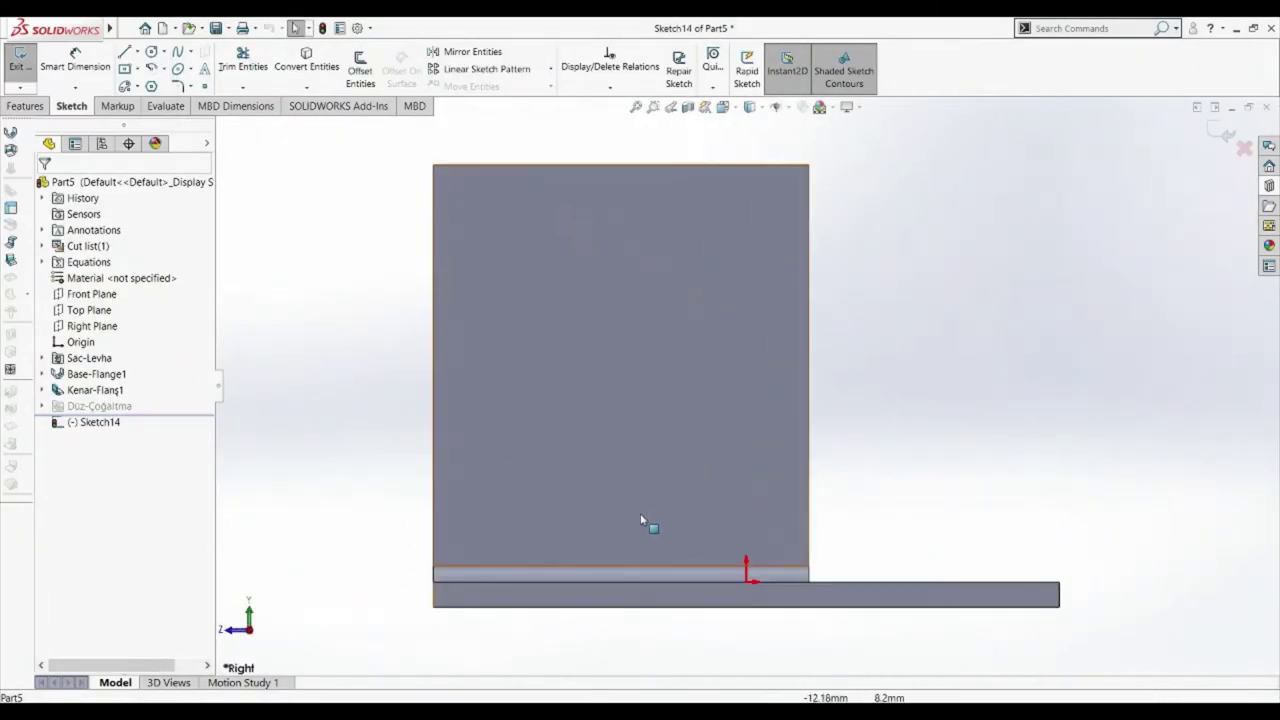
left_click(124, 51)
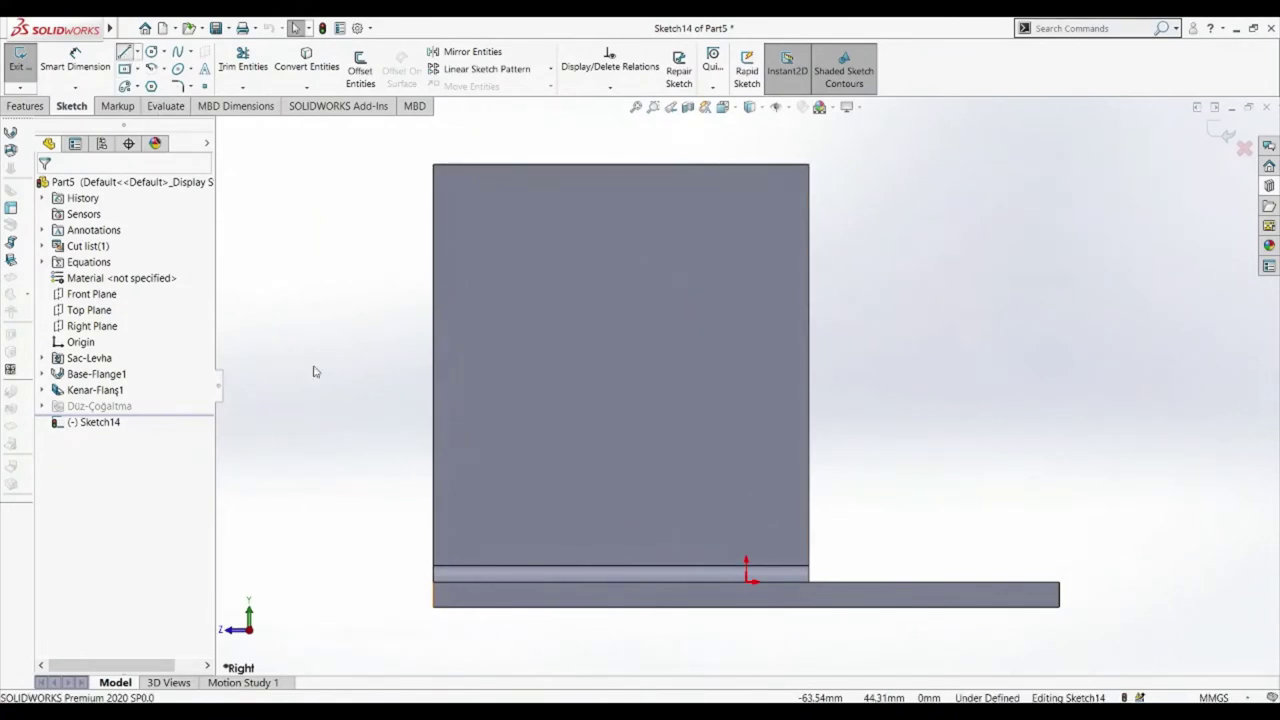
left_click(433, 606)
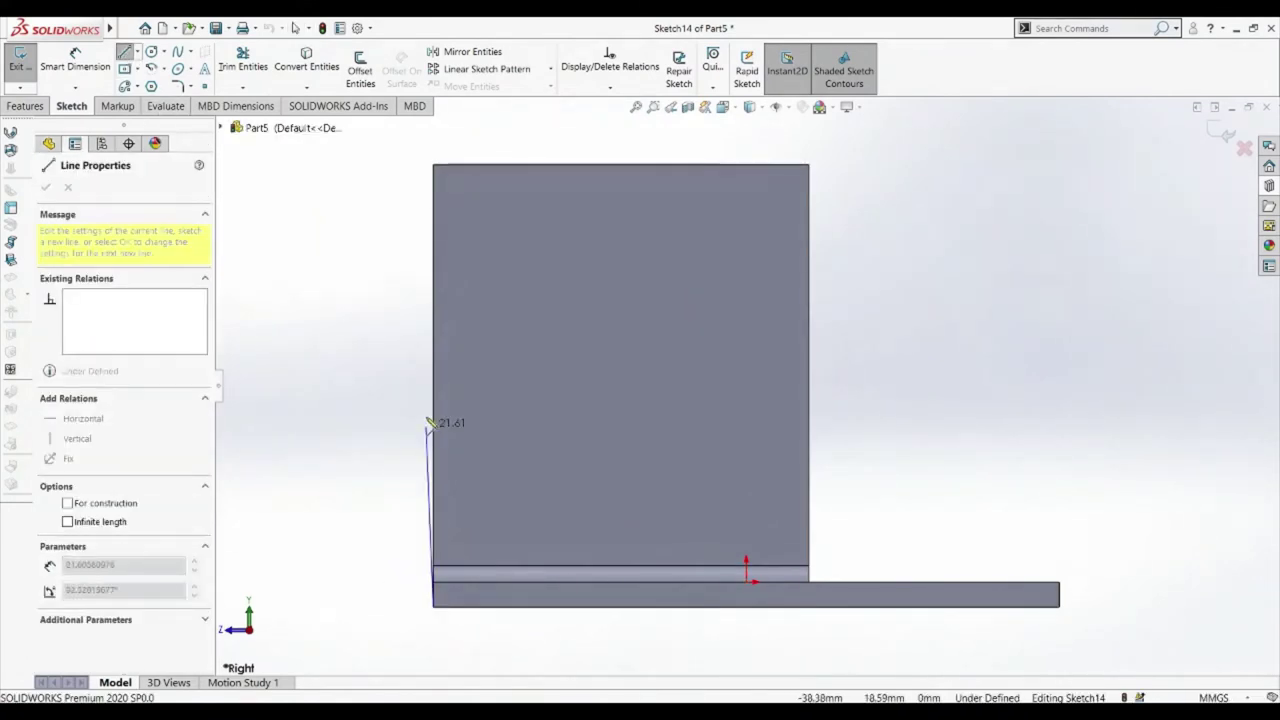
left_click(433, 347)
double_click(291, 349)
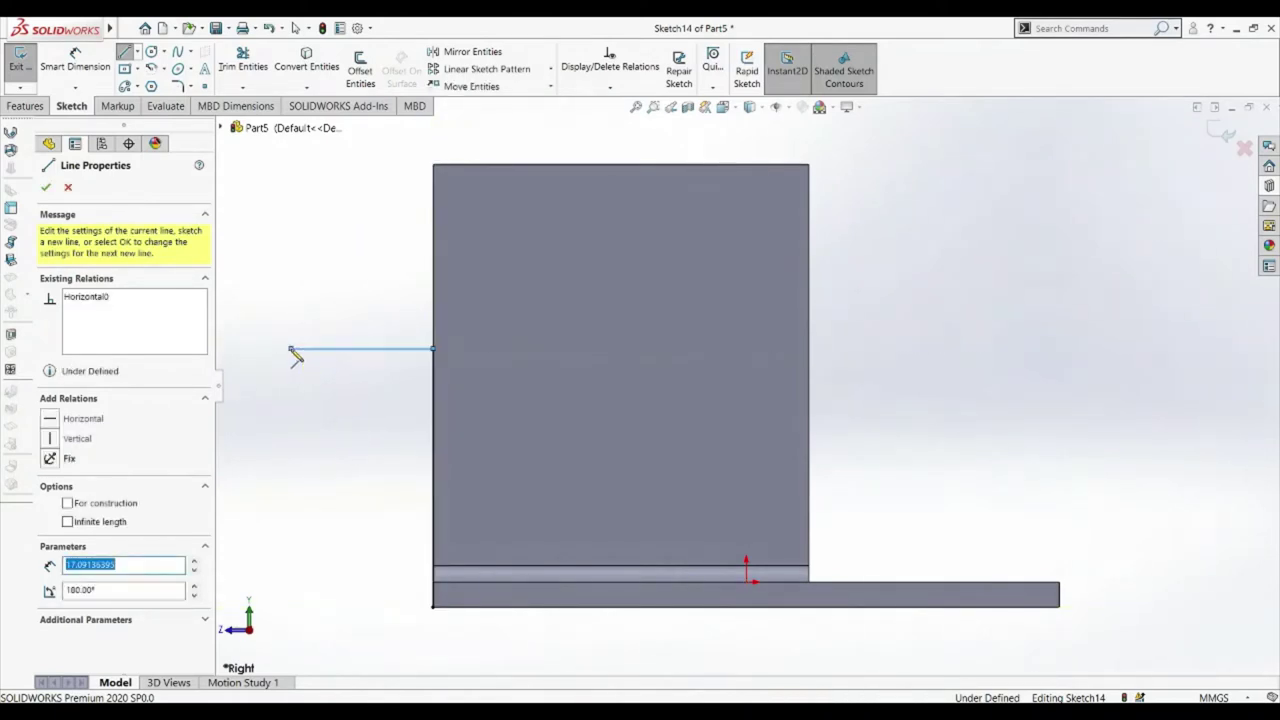
- Dimension the profile's horizontal line as 20 mm and its vertical line as 30 mm
key("d")
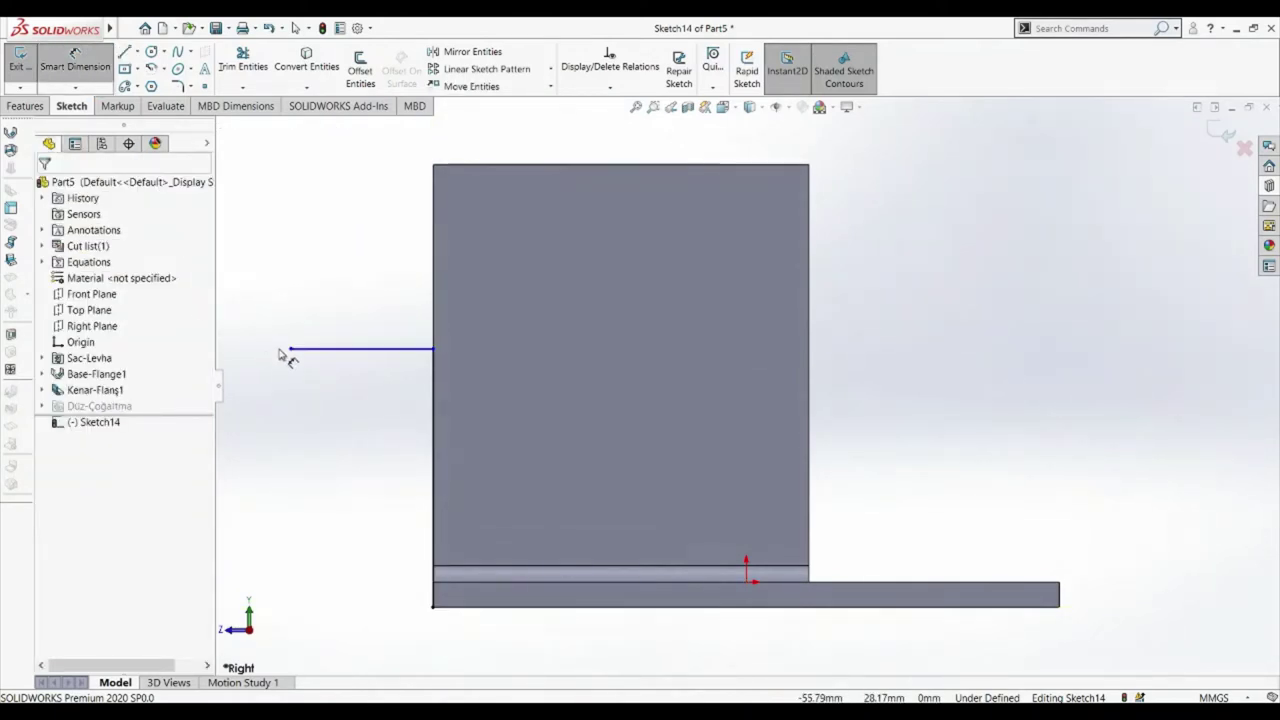
left_click(300, 355)
left_click(340, 343)
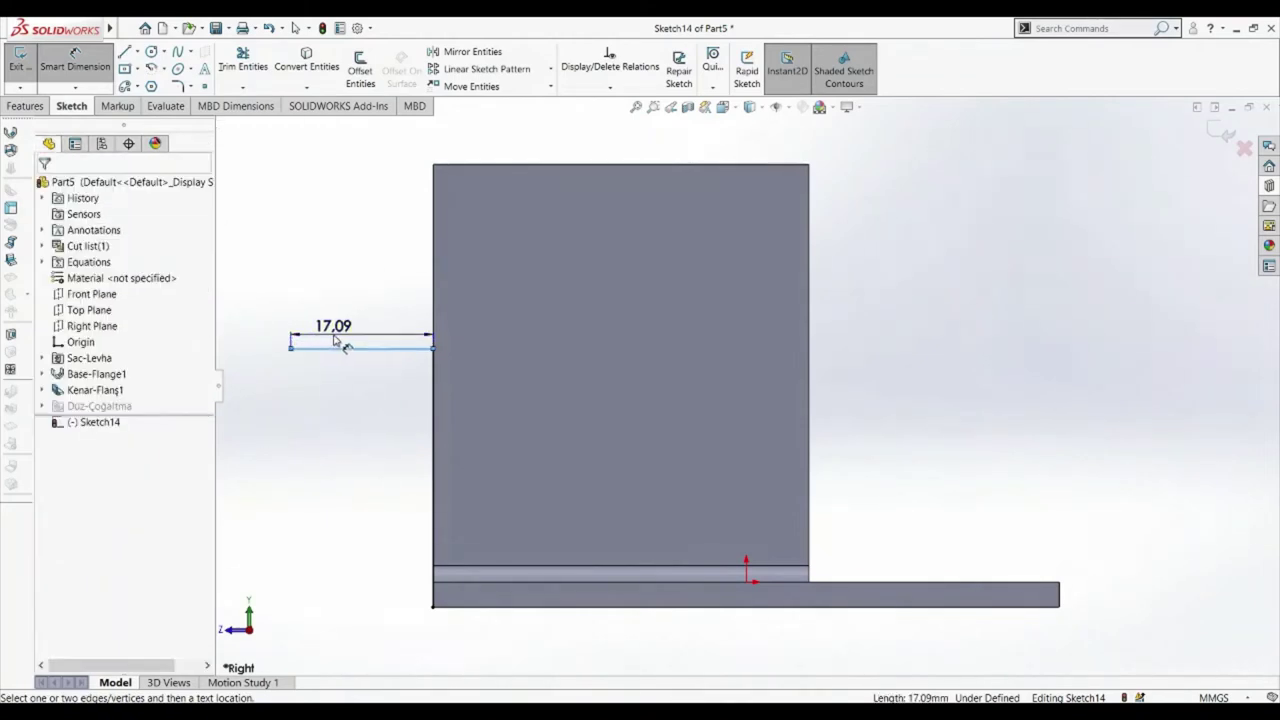
type("20")
key("Return")
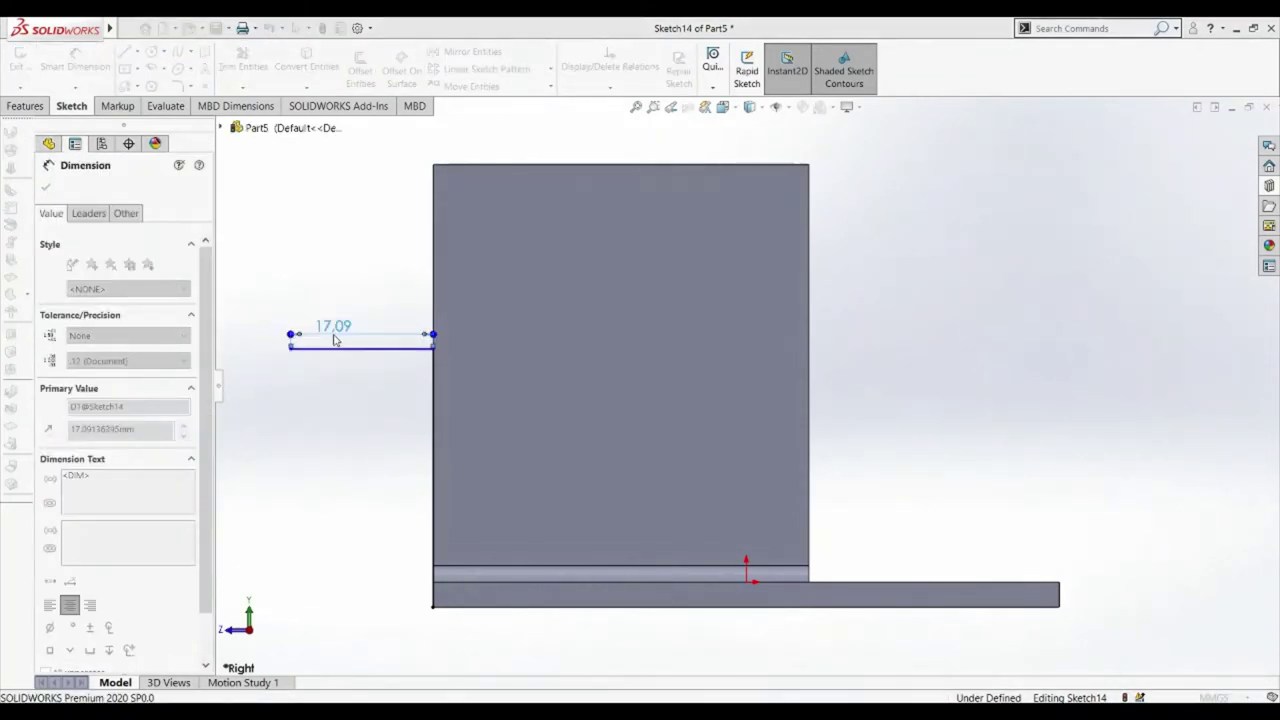
left_click(433, 348)
left_click(433, 607)
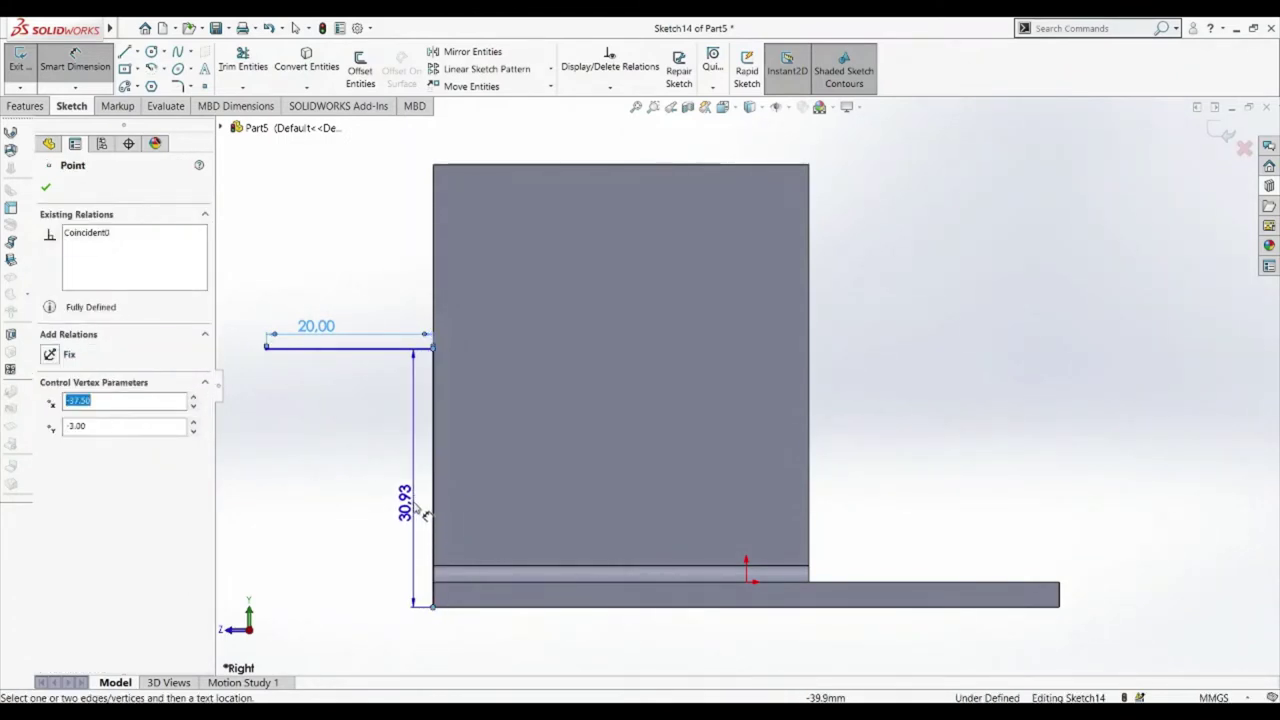
left_click(425, 512)
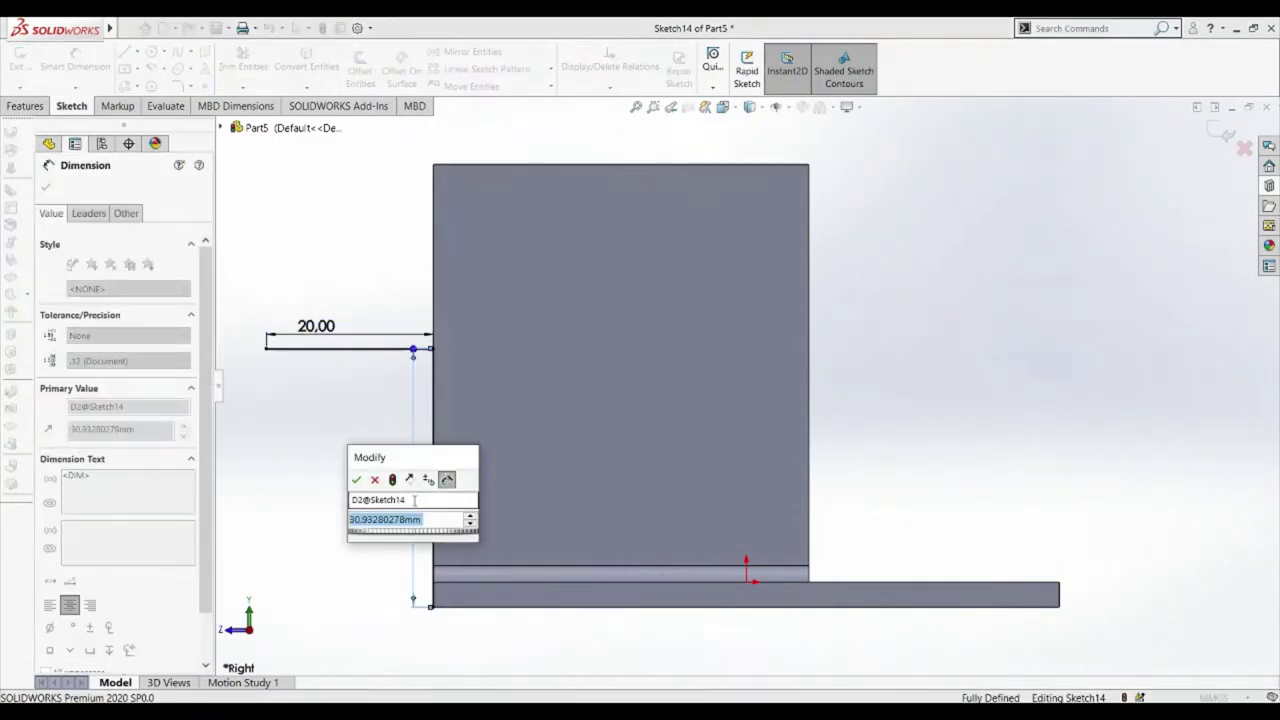
type("30.00mm")
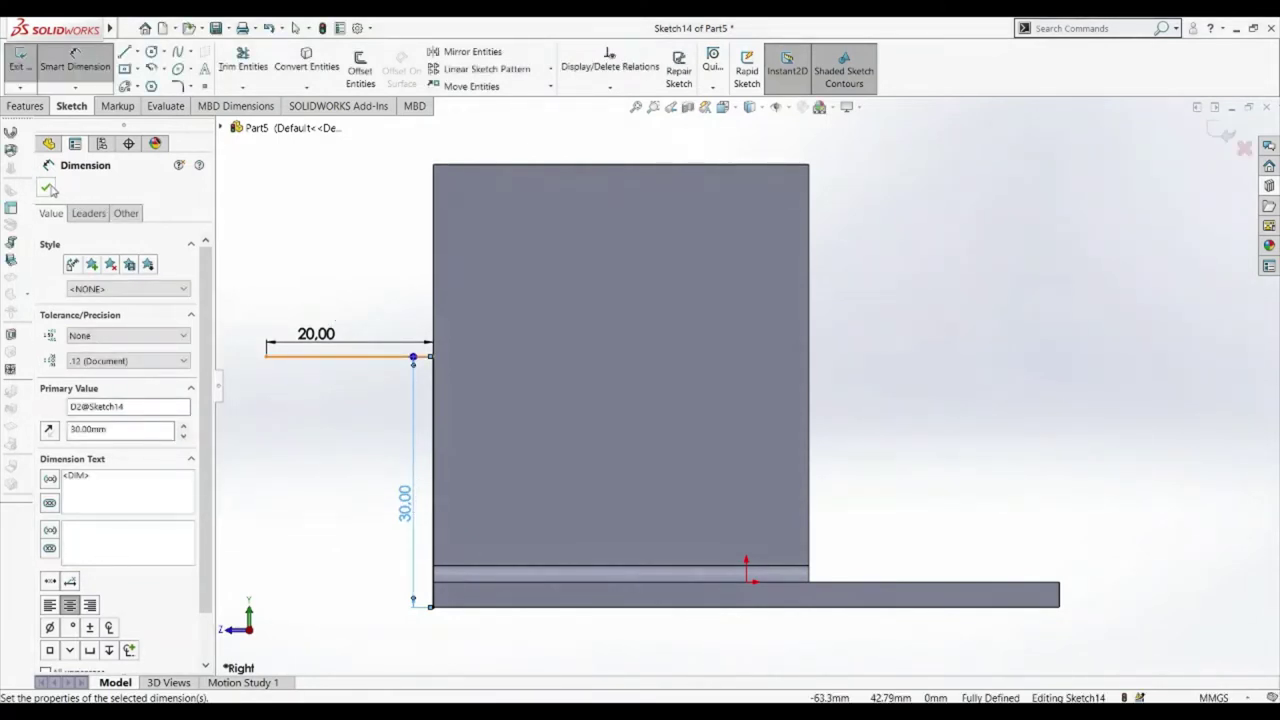
left_click(46, 188)
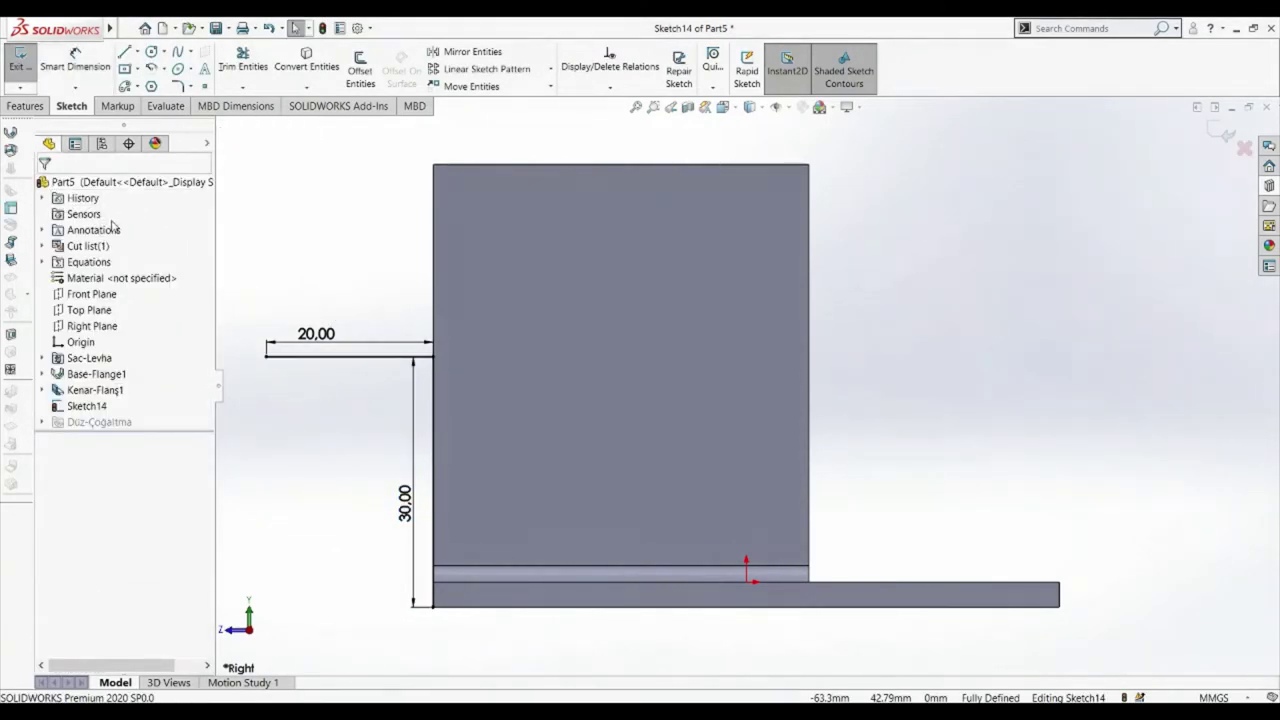
- Apply Miter Flange to the L-shaped profile, turn off the default radius, and set the bend radius to 2 mm
left_click(10, 207)
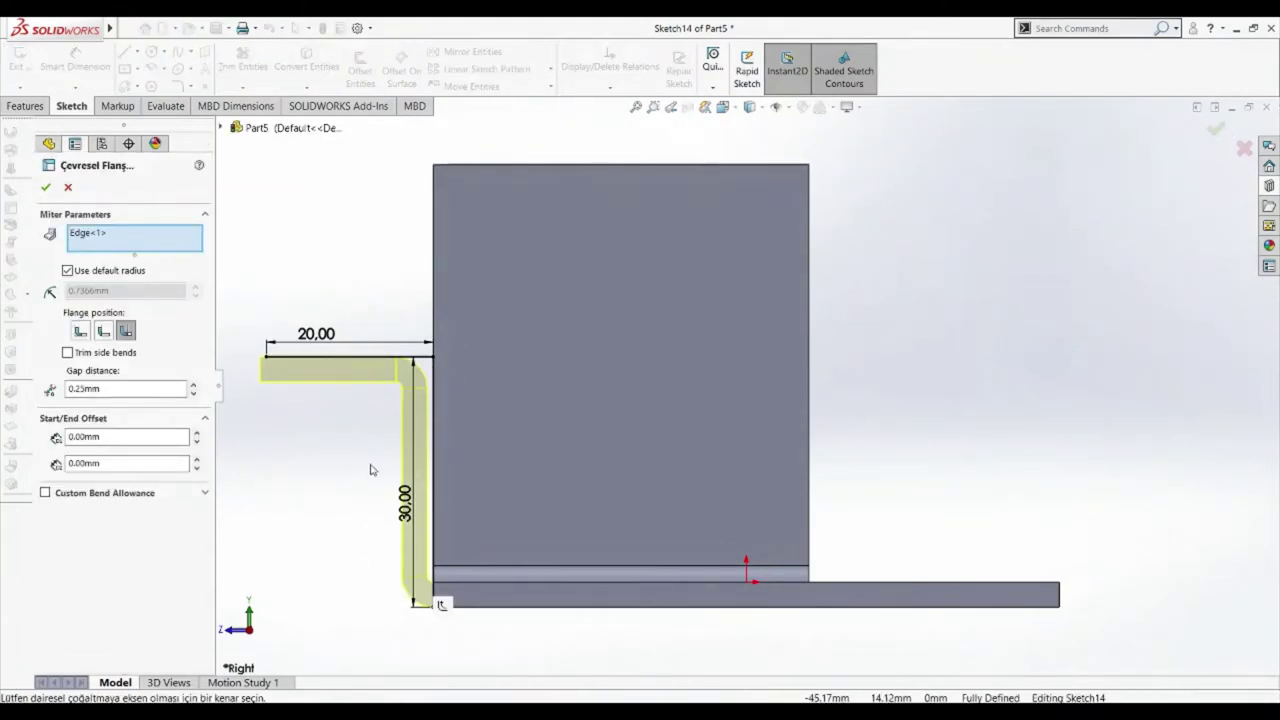
key("Left")
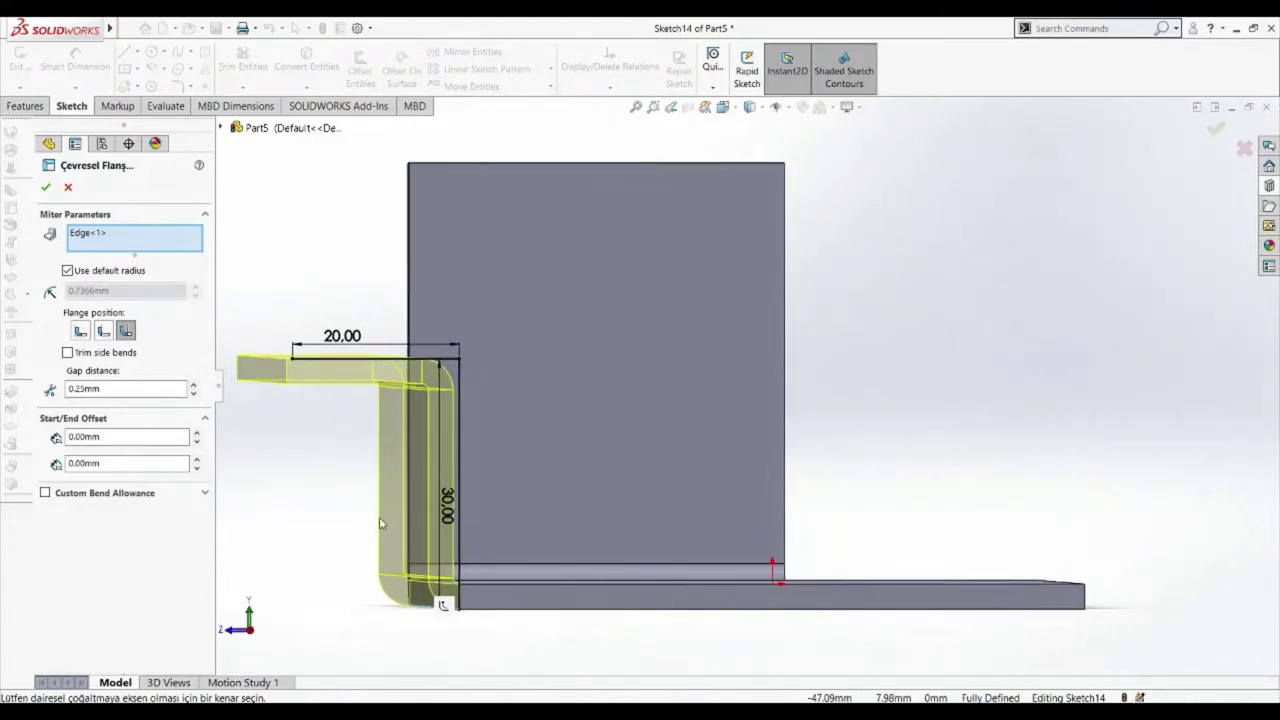
key("Right")
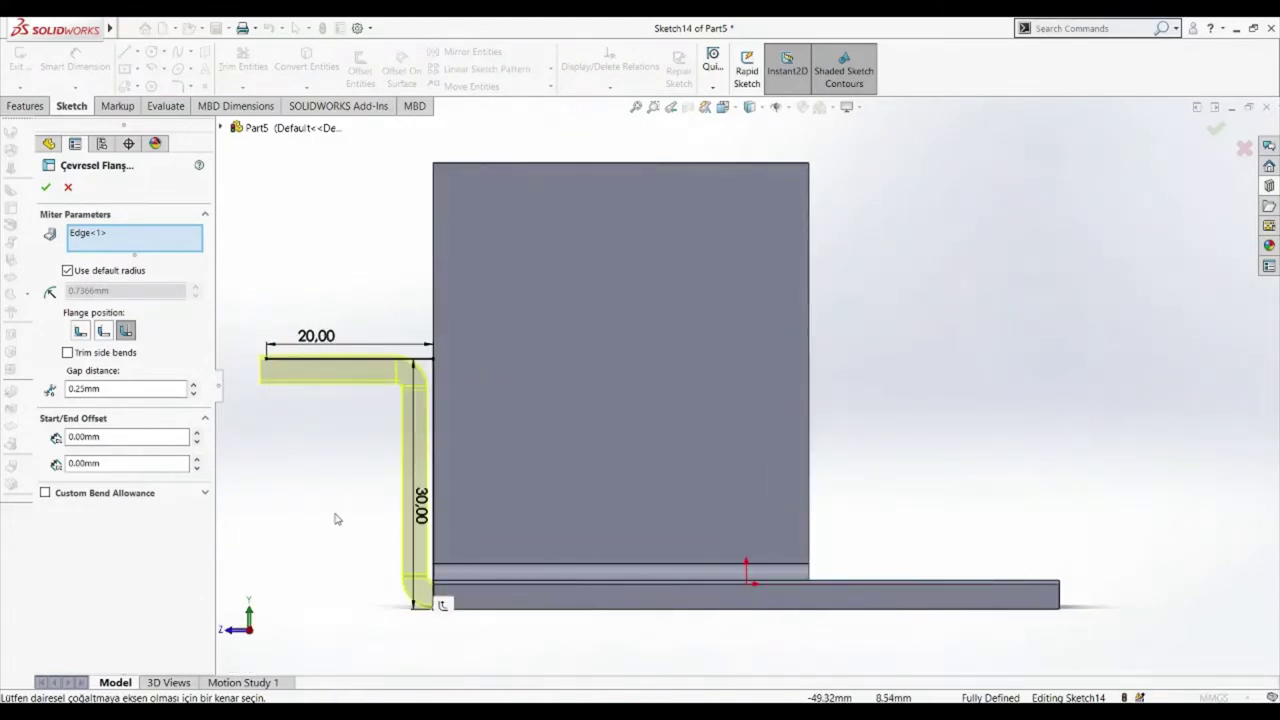
left_click(68, 271)
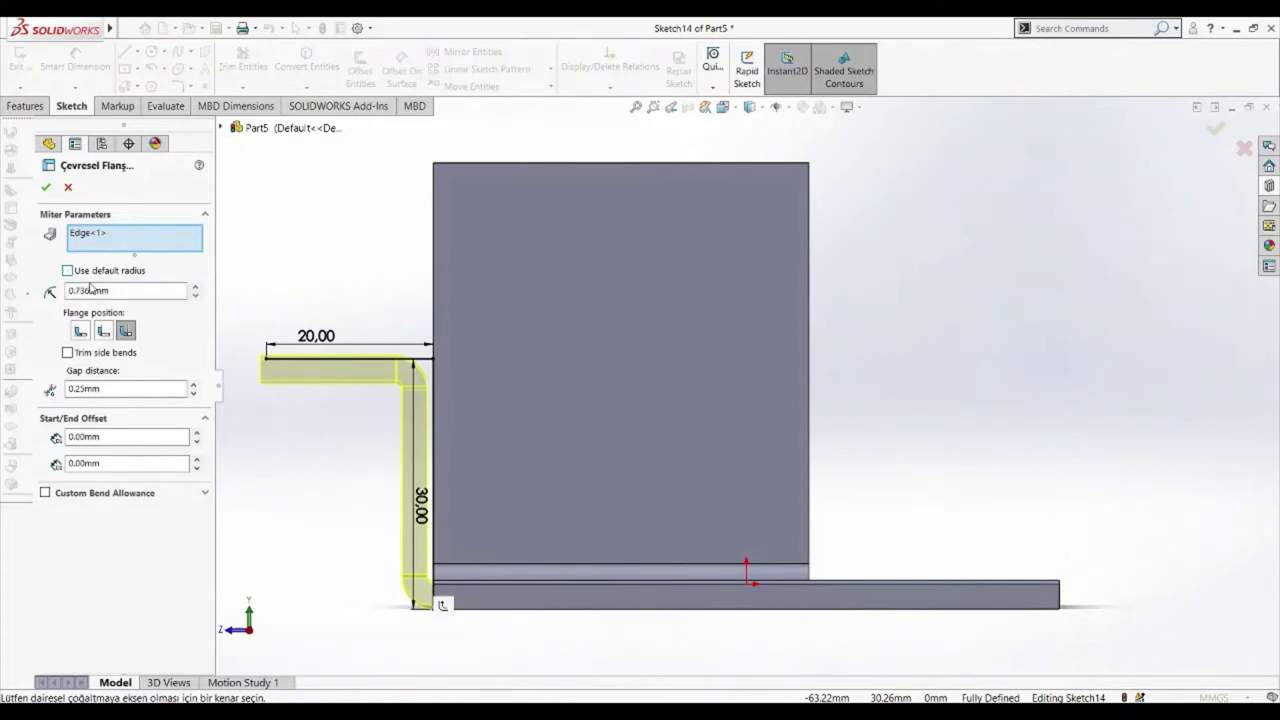
double_click(66, 290)
type("2.00mm")
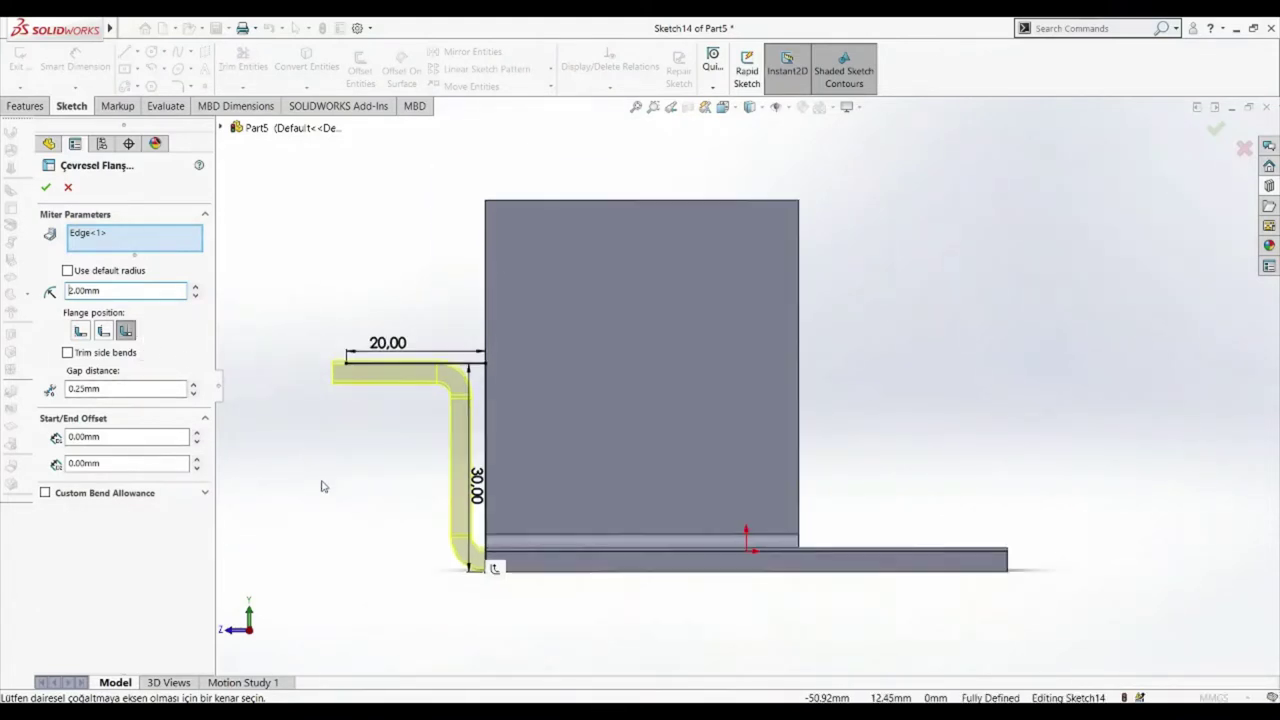
- Finish the miter flange with its current settings and clear the selection
middle_click_drag(371, 489, 362, 493)
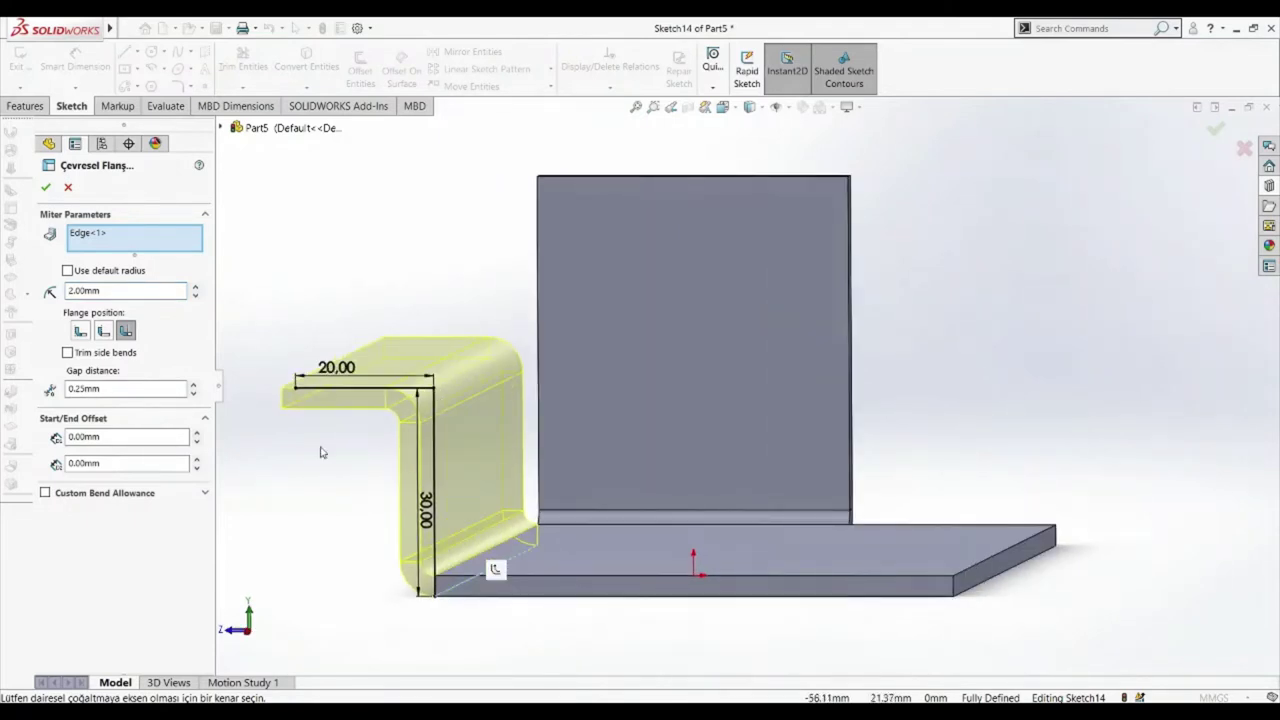
left_click(45, 187)
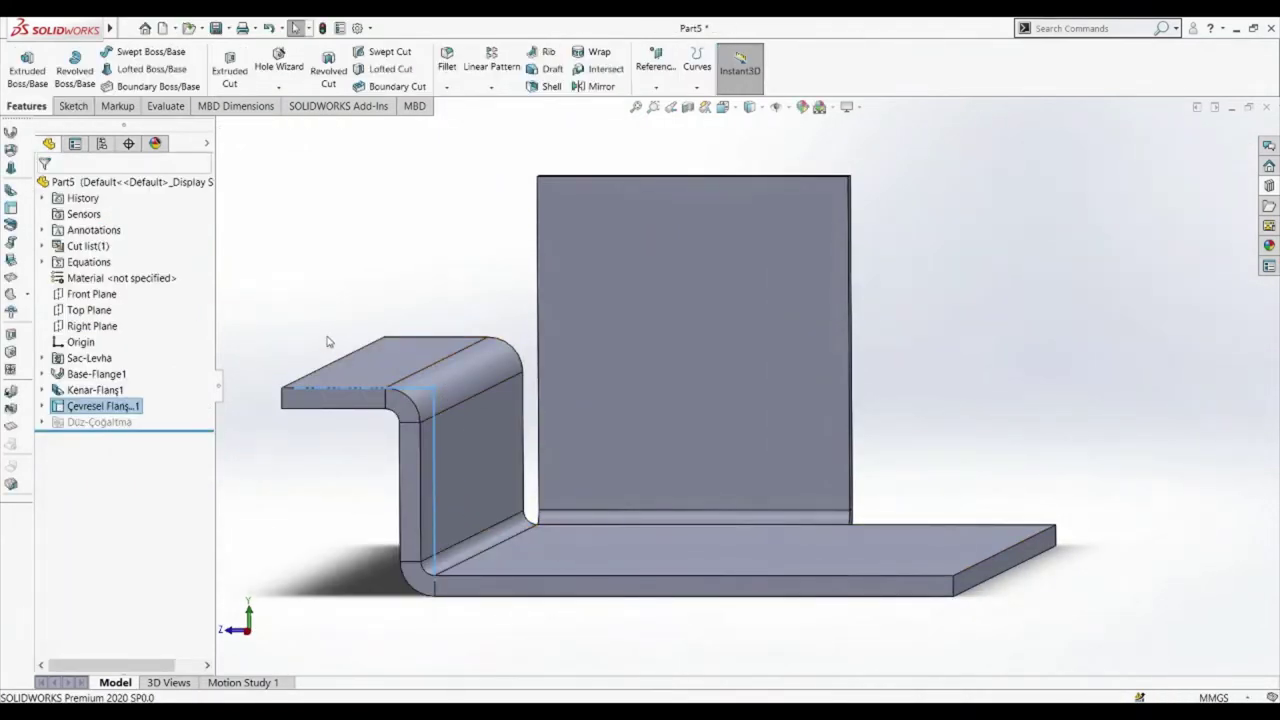
left_click(411, 292)
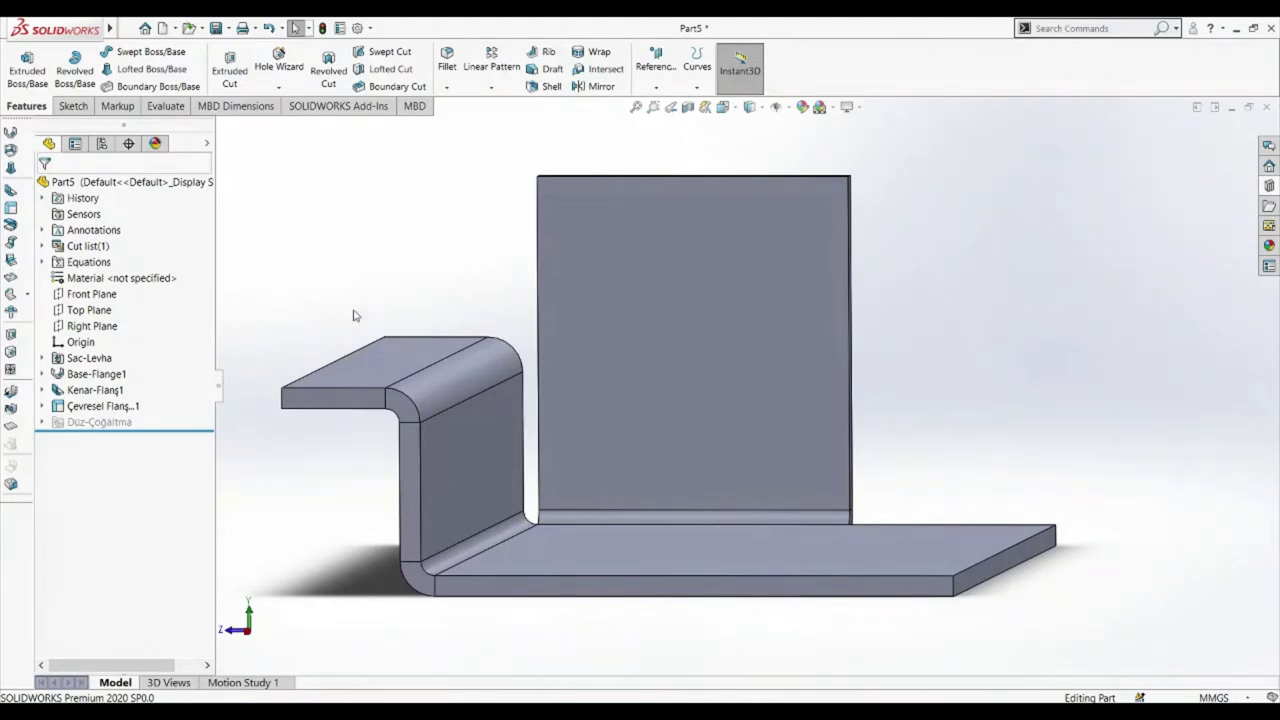
- Start a Hem on the upper outer edge at the free end of the miter flange
left_click(10, 225)
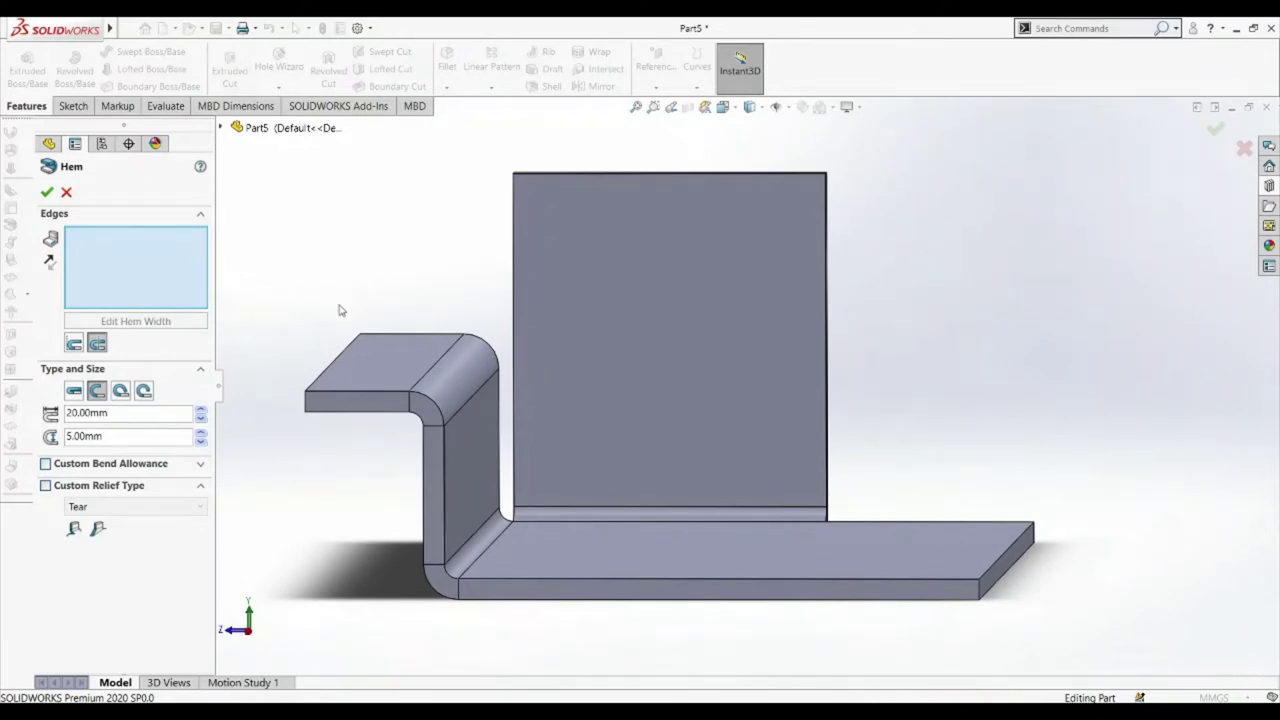
left_click(343, 353)
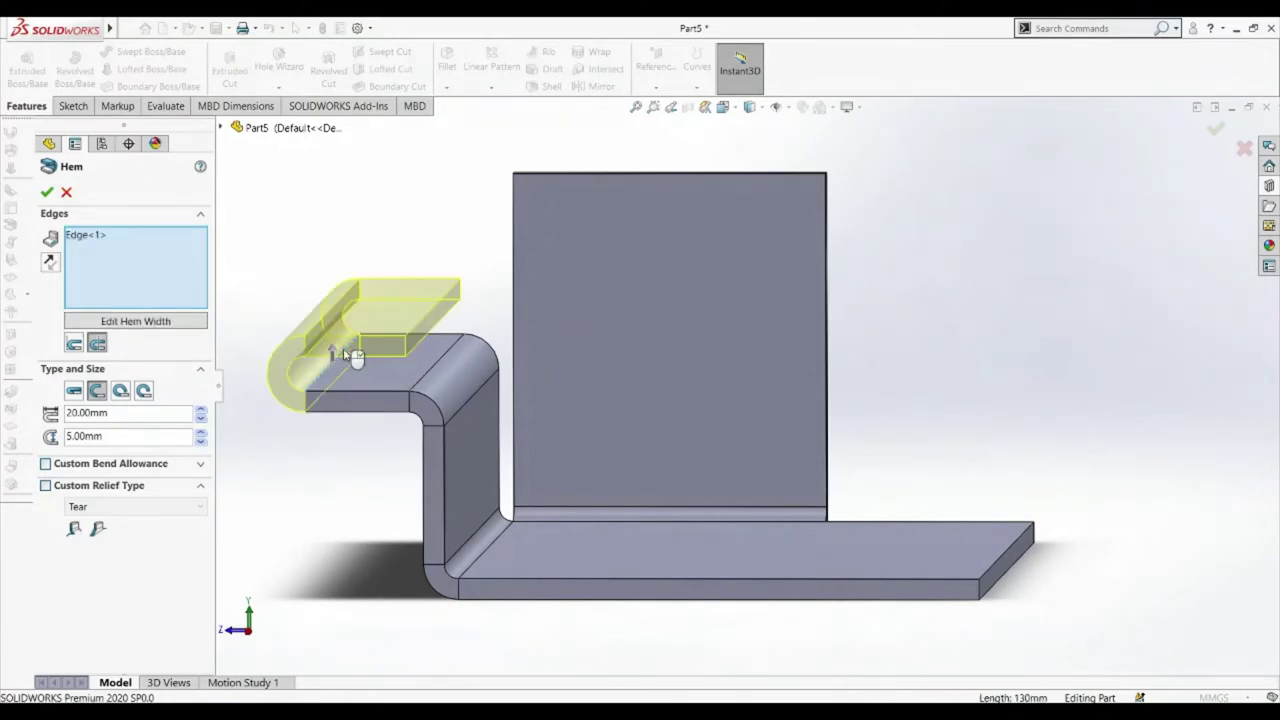
middle_click_drag(329, 497, 333, 480)
scroll(335, 365, "down", 3)
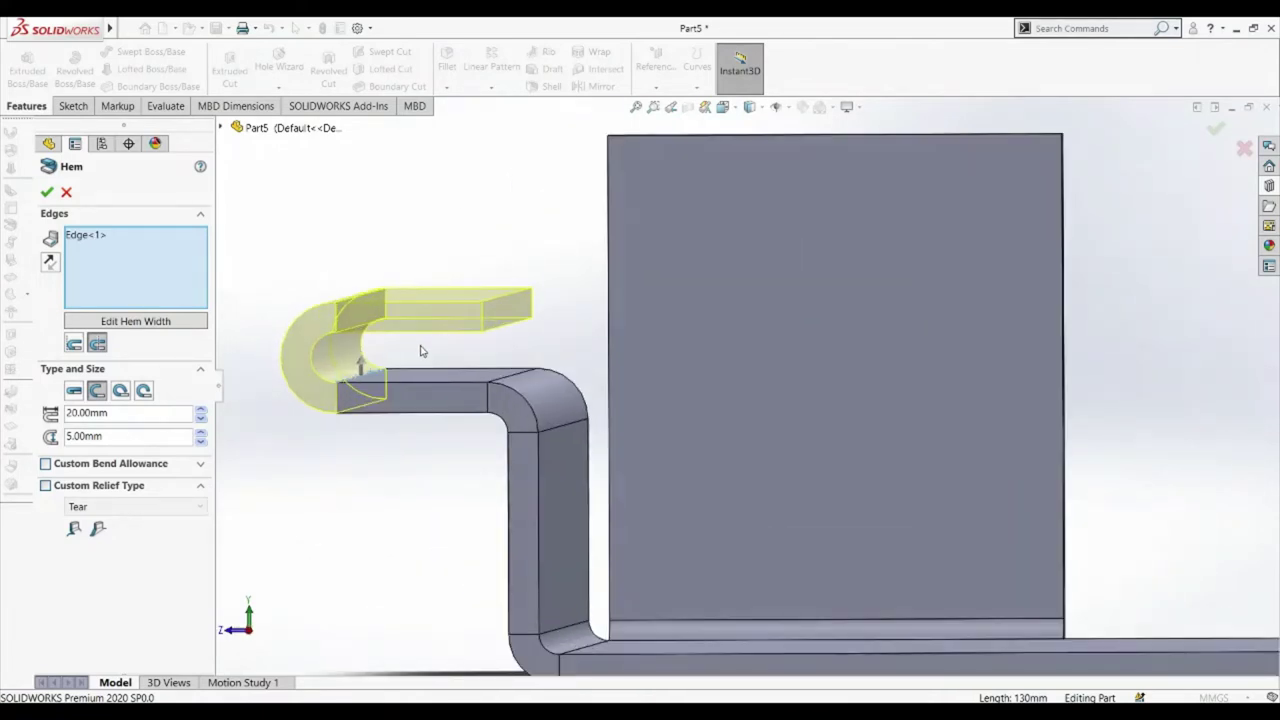
- Preview the hem with its direction reversed and with Material Inside, and return to the original direction and Bend Outside
left_click(50, 262)
left_click(50, 262)
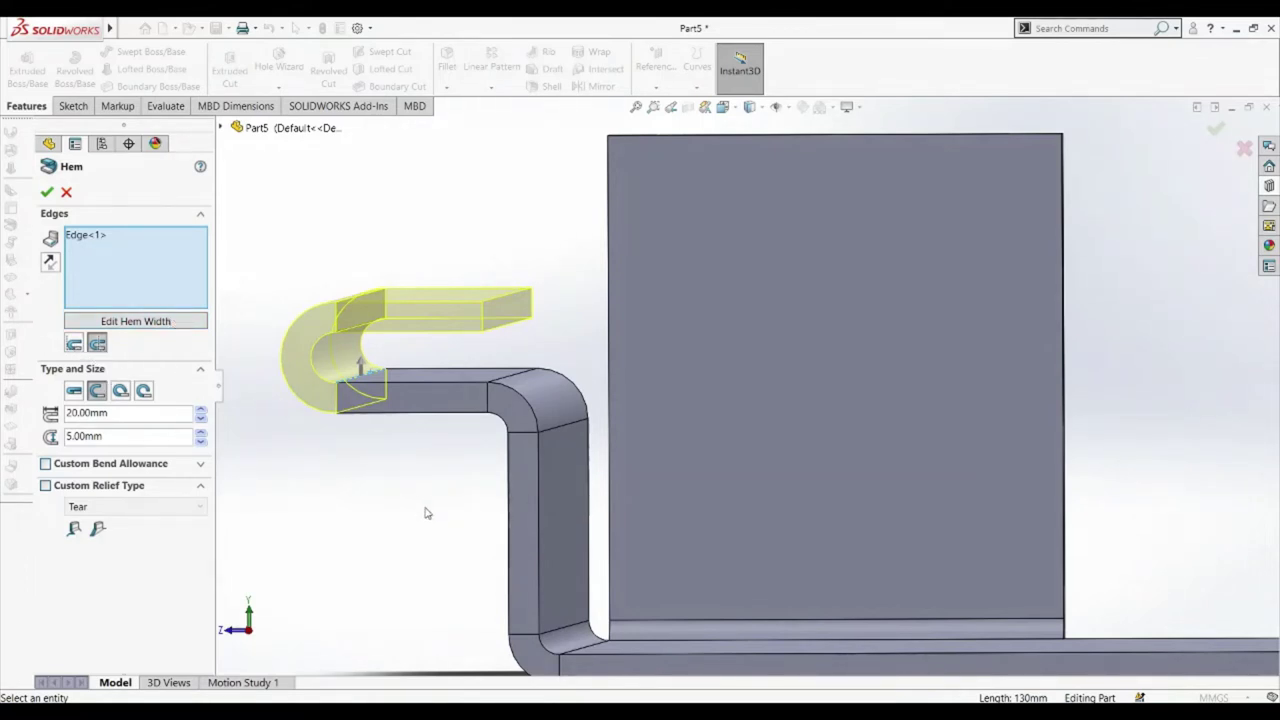
mouse_move(425, 513)
middle_mouse_down()
mouse_move(423, 500)
mouse_move(428, 514)
middle_mouse_up()
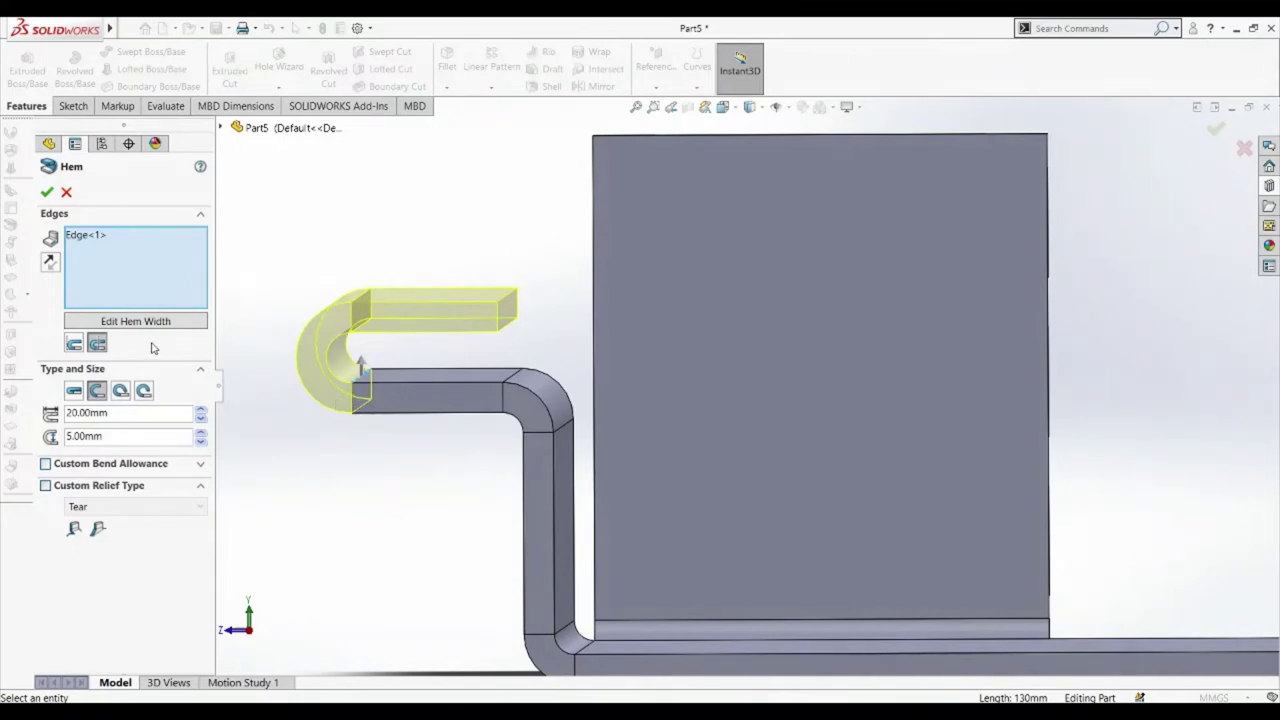
left_click(75, 345)
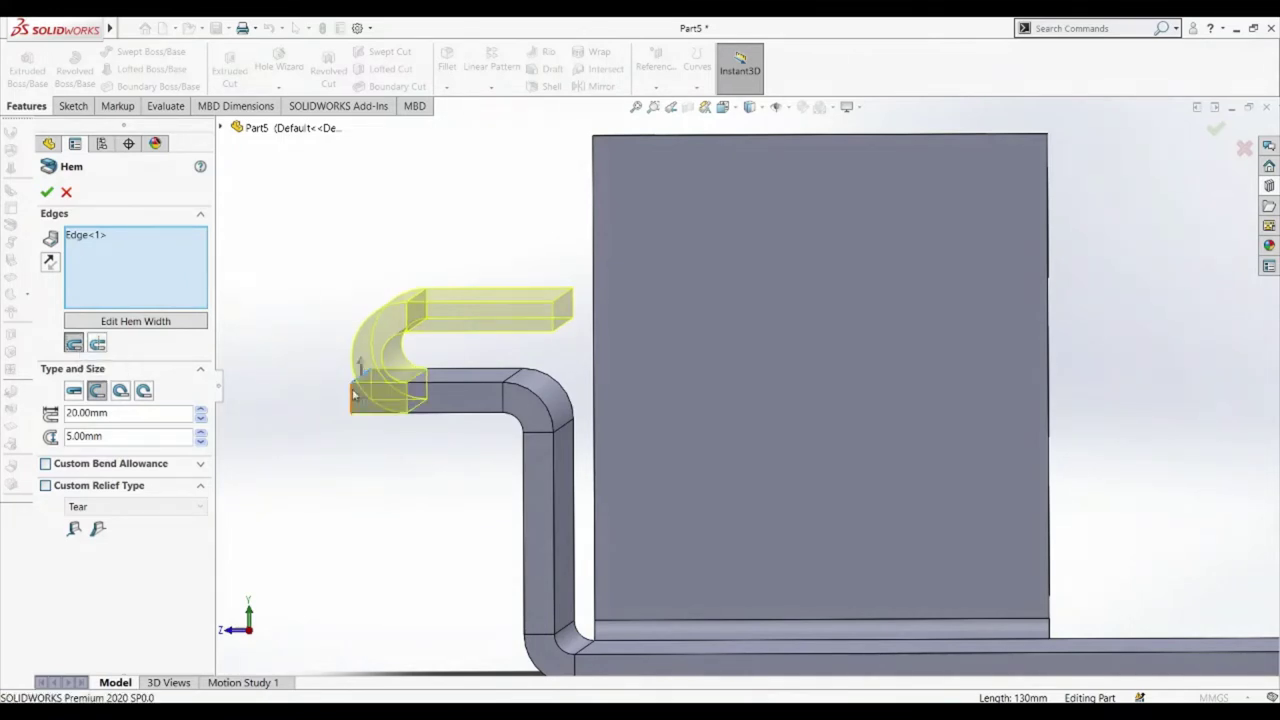
middle_click_drag(409, 480, 408, 466)
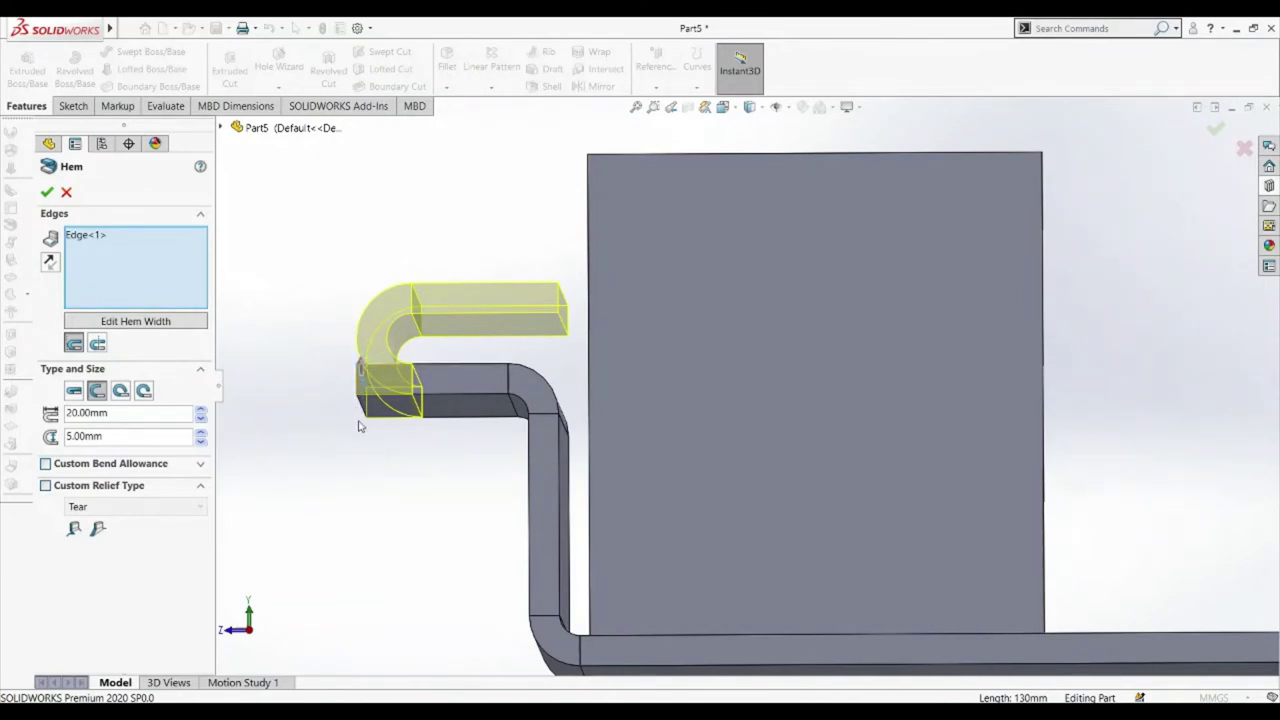
left_click(97, 343)
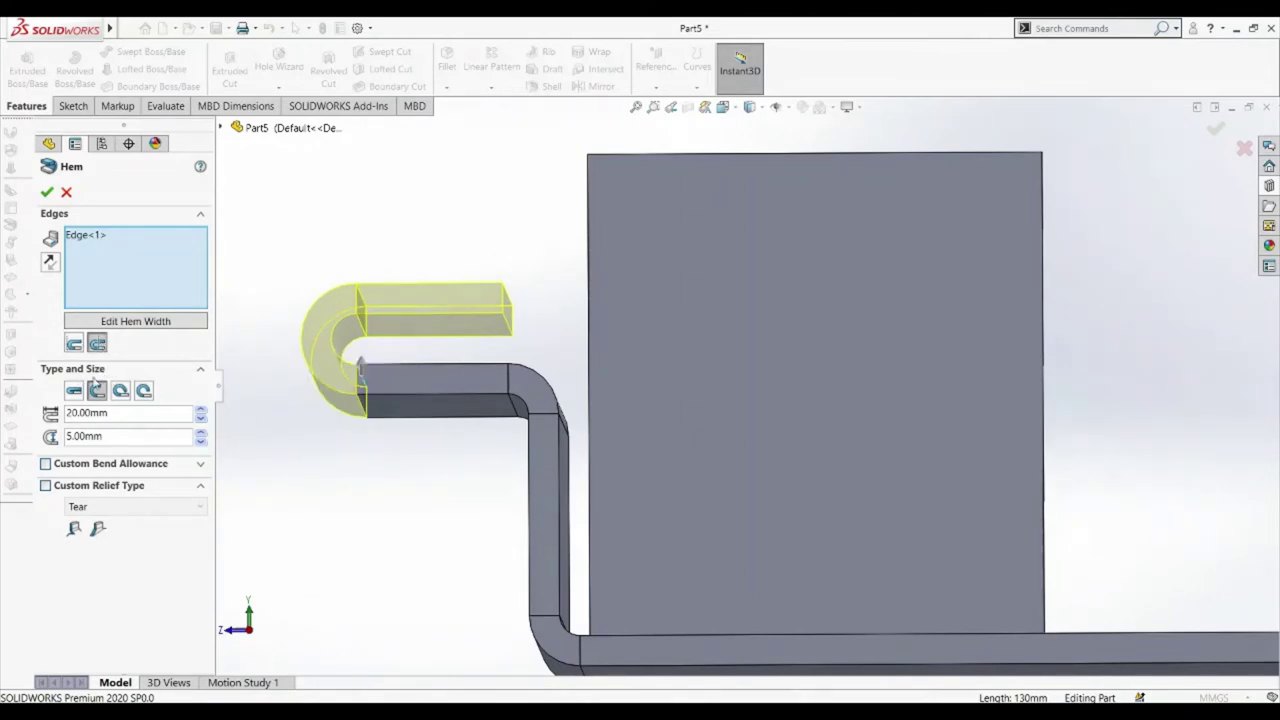
- Compare the Closed, Open, Tear Drop and Rolled hem types, and return to Open
left_click(73, 391)
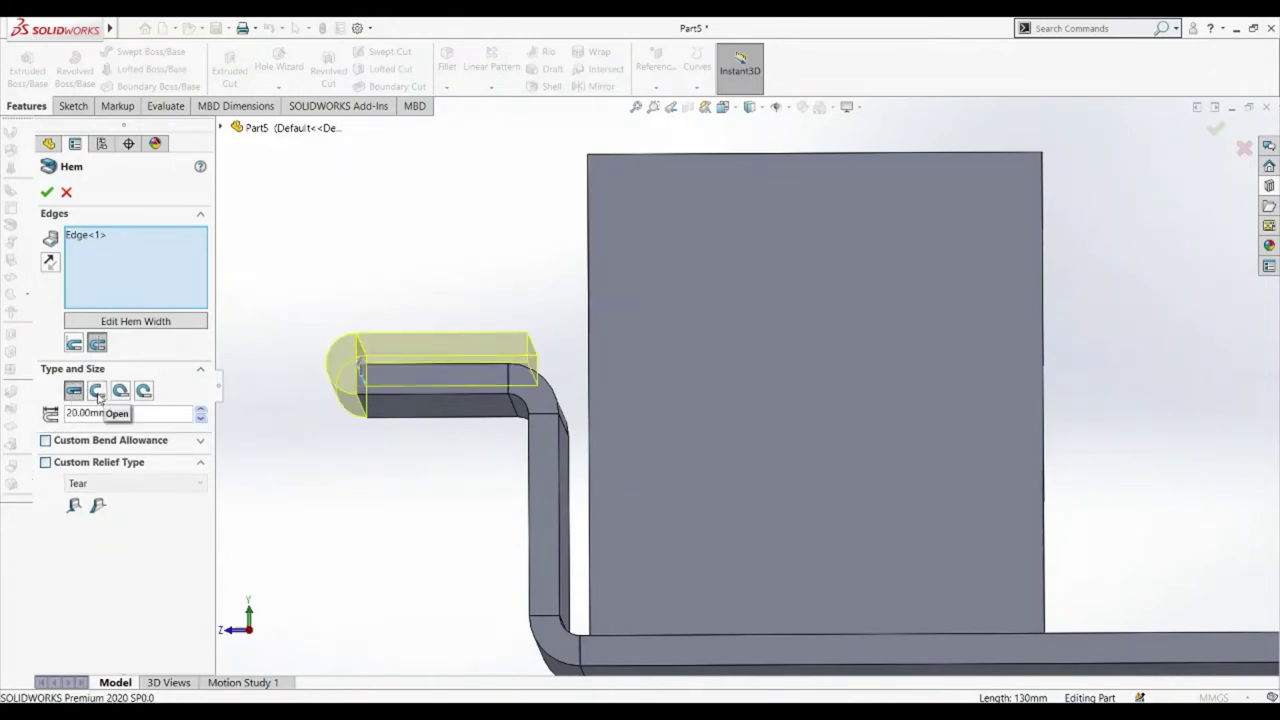
left_click(103, 396)
left_click(120, 392)
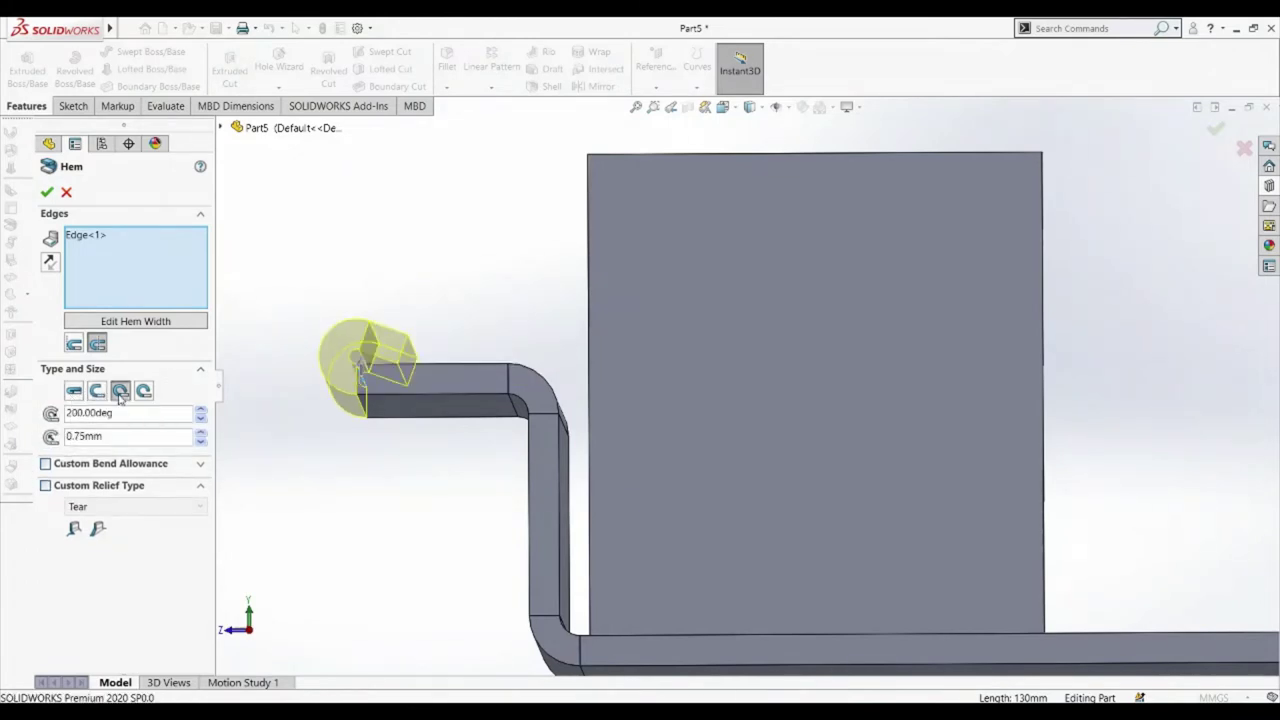
left_click(145, 392)
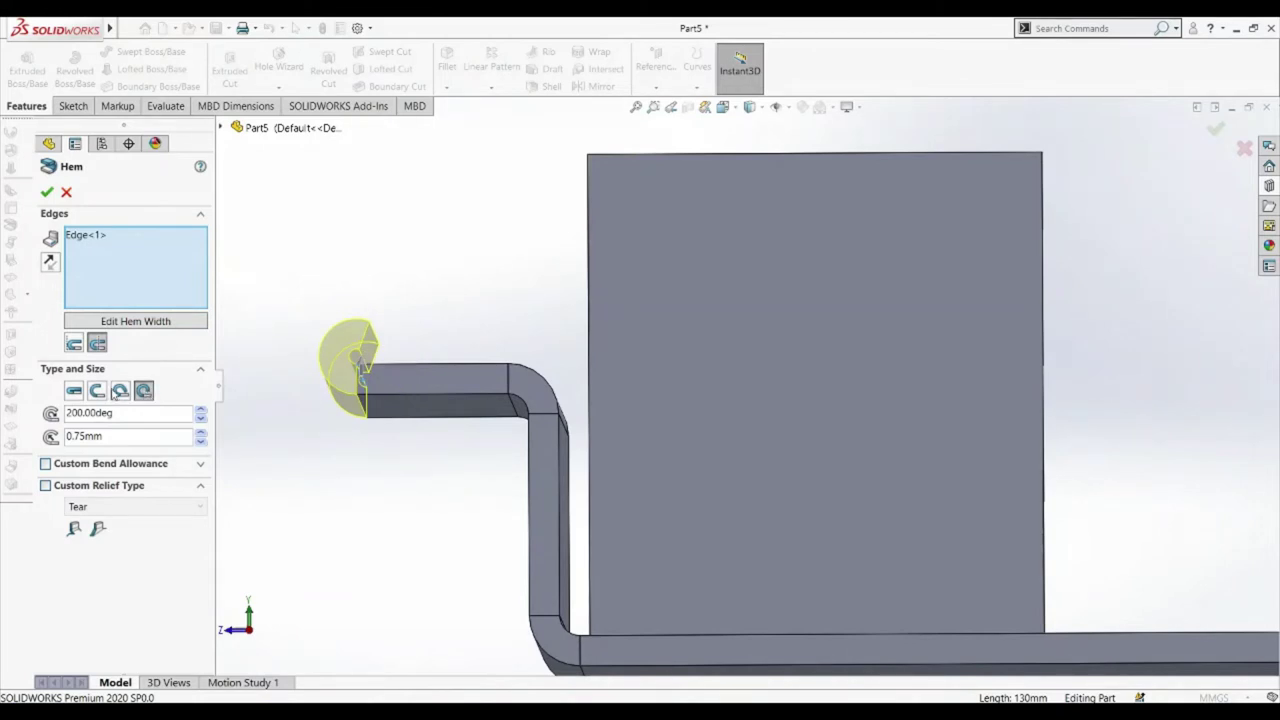
left_click(97, 391)
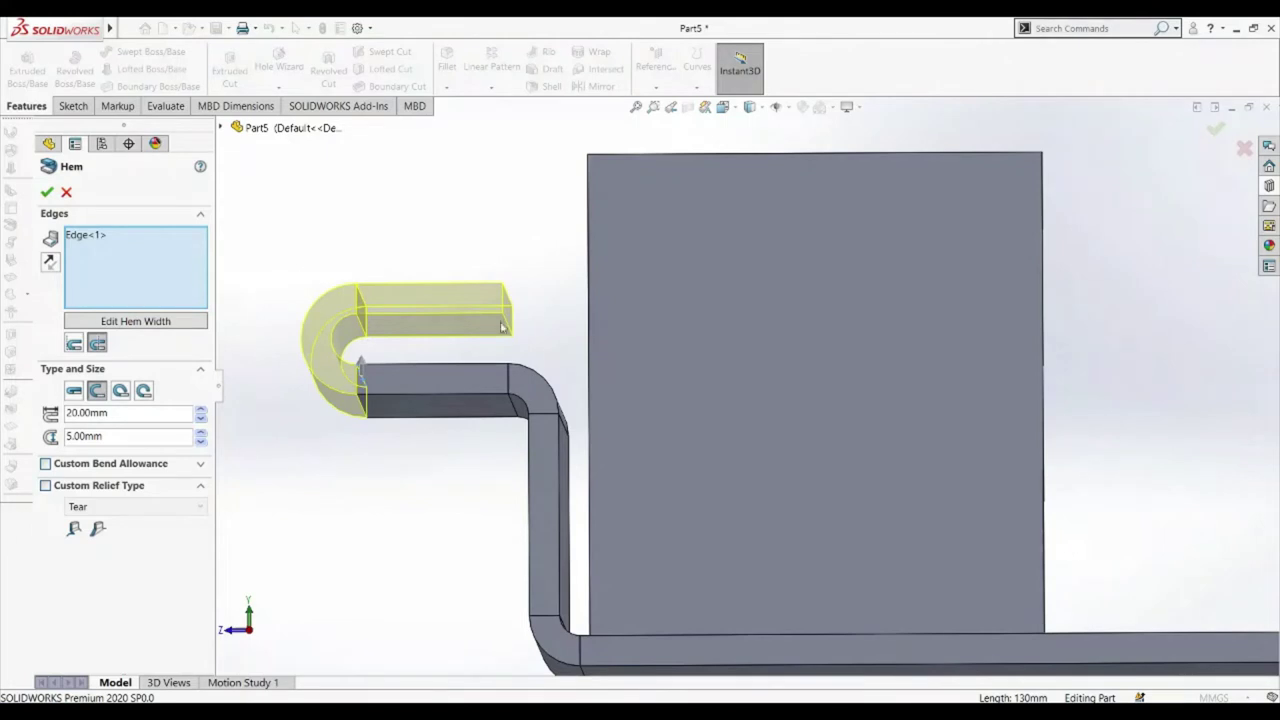
- Set the open hem's length to 10 mm and its gap distance to 10 mm, and finish the hem
left_click(201, 409)
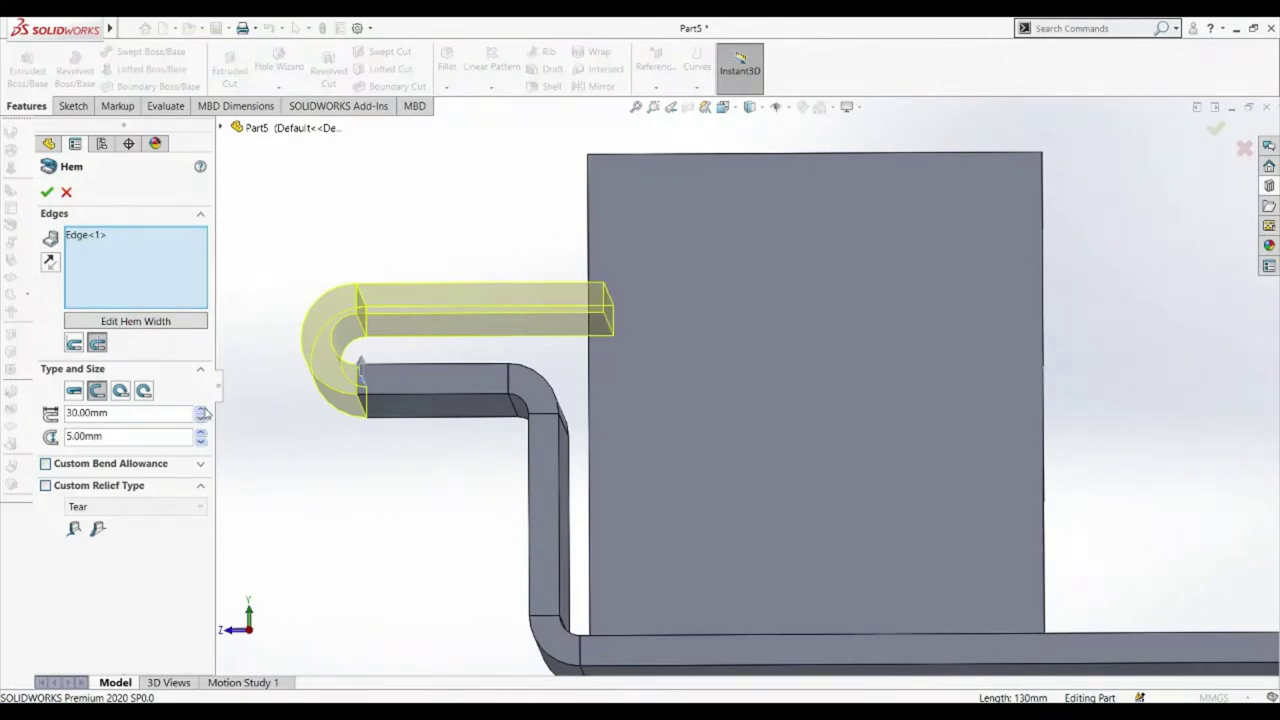
left_click(201, 410)
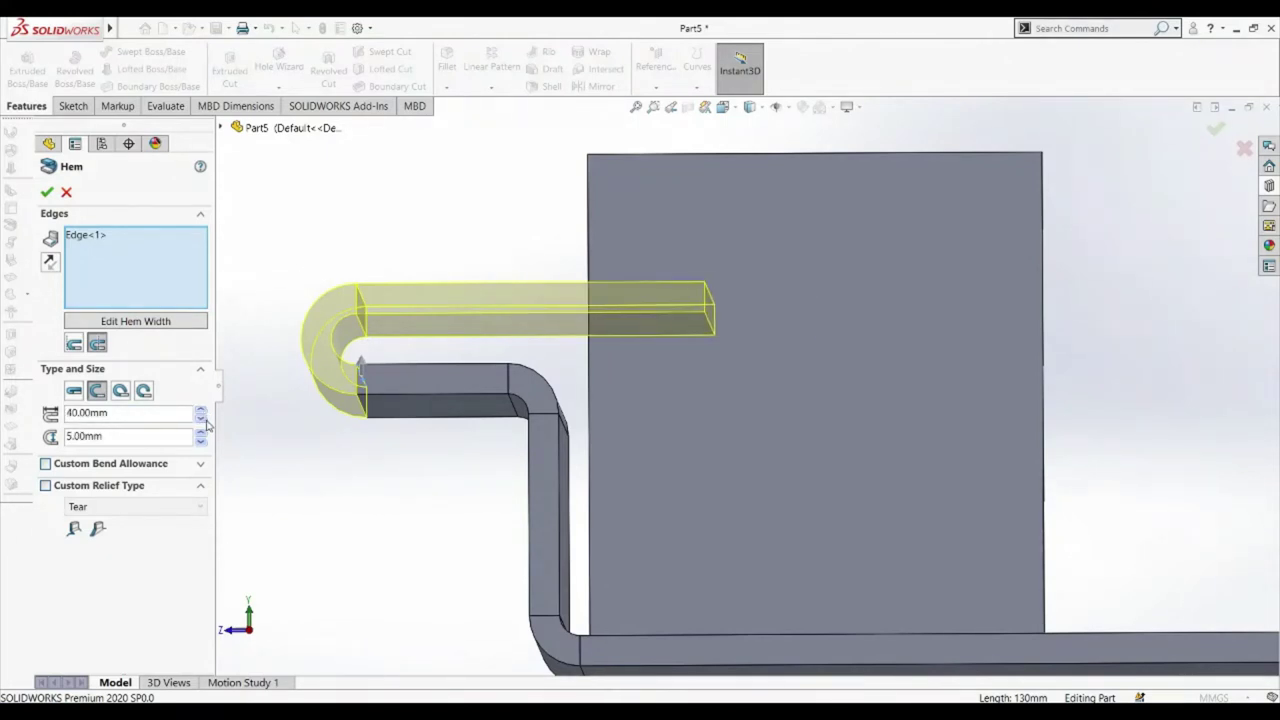
left_click(202, 418)
left_click(202, 418)
left_click(202, 418)
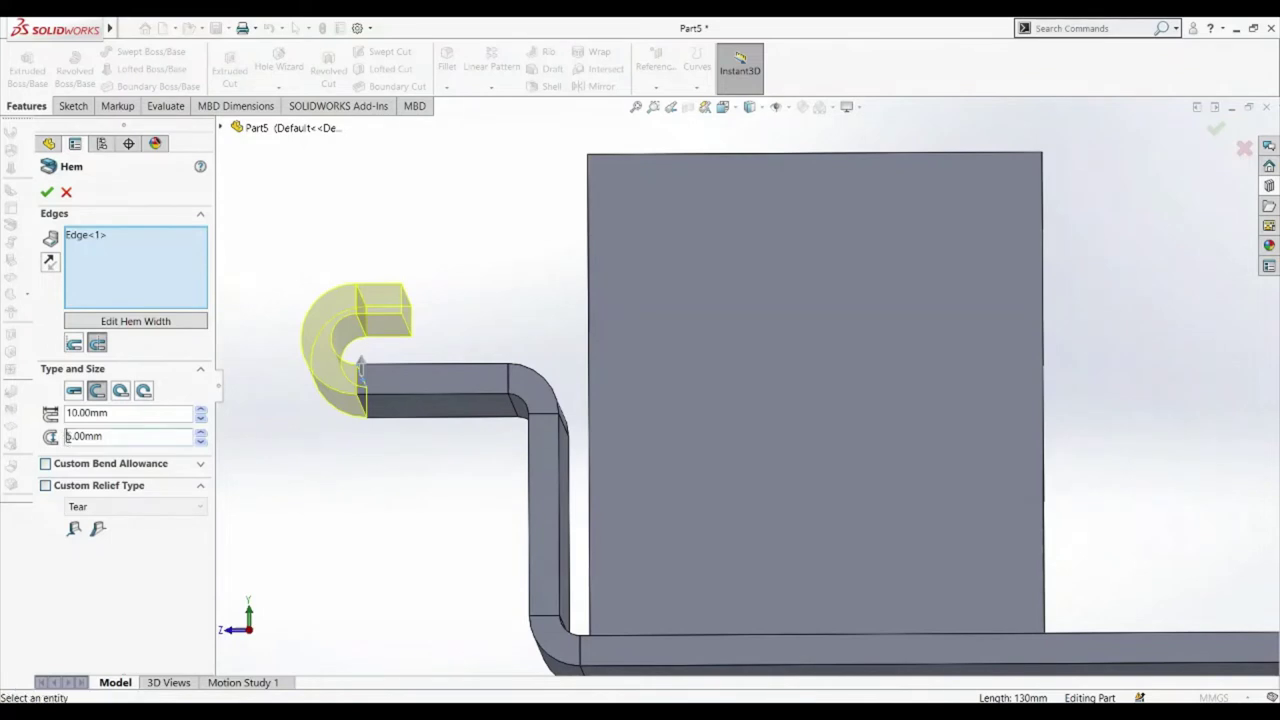
type("10")
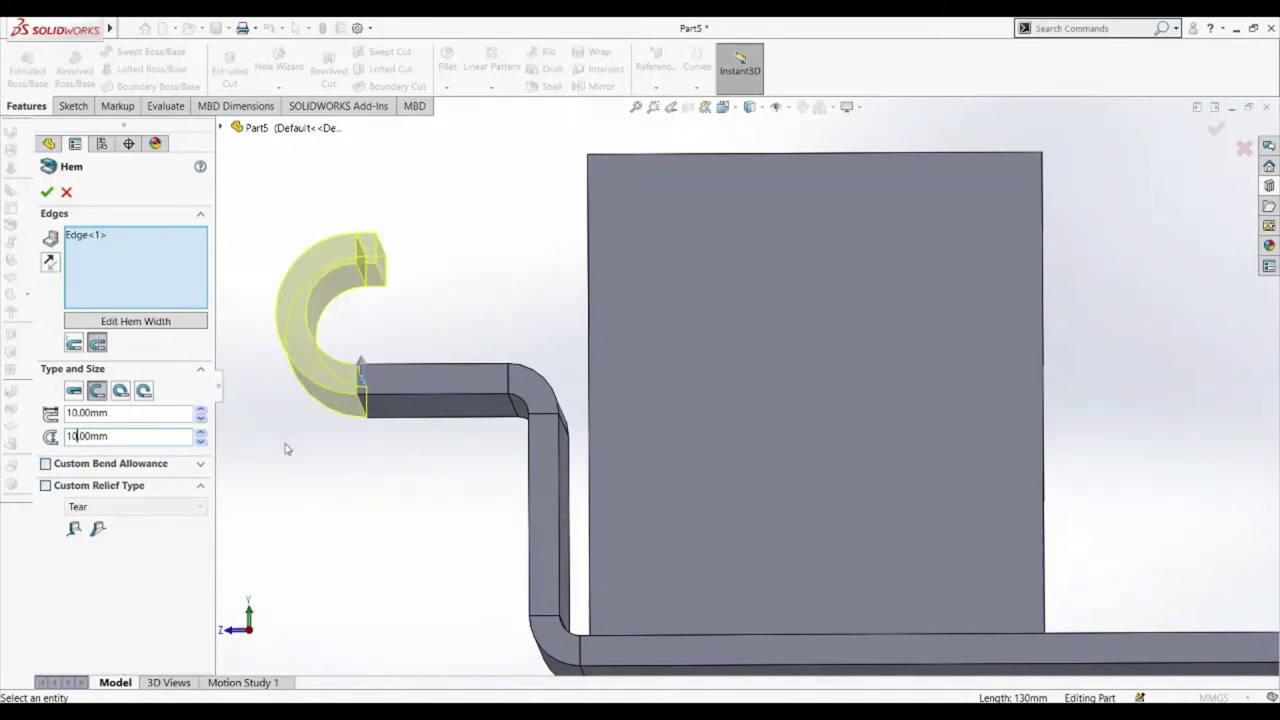
key("Up")
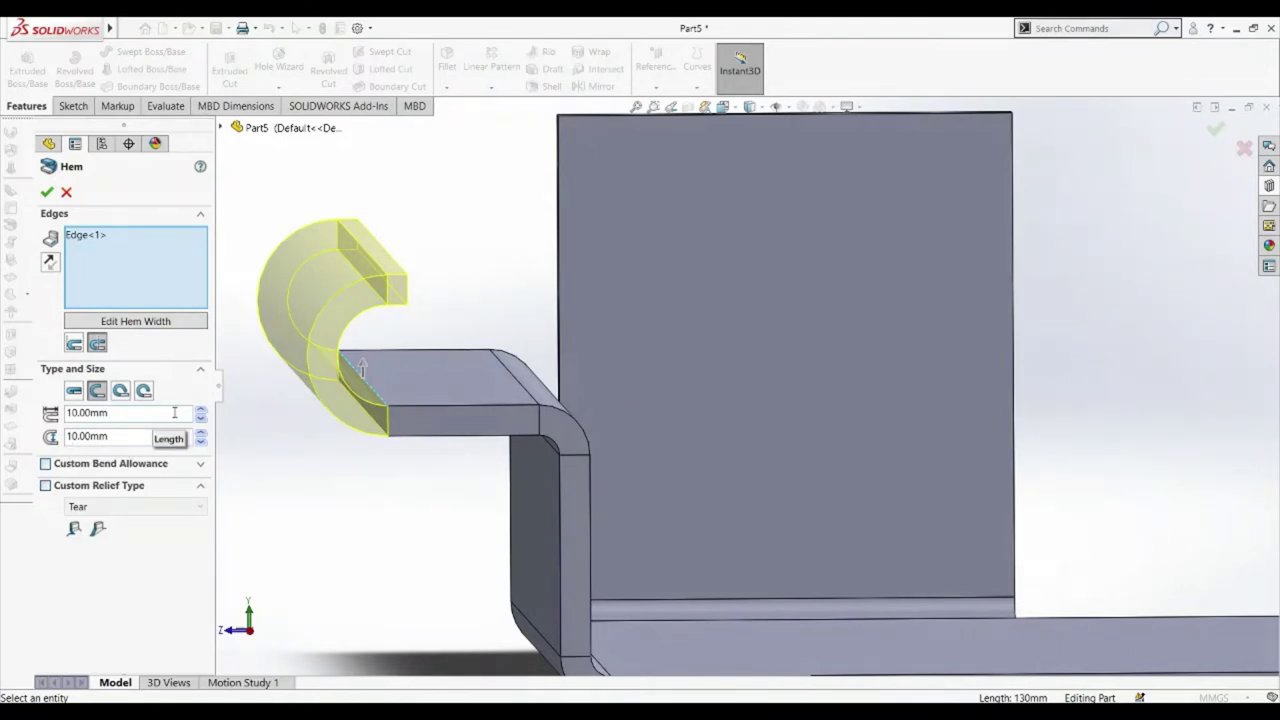
left_click(47, 192)
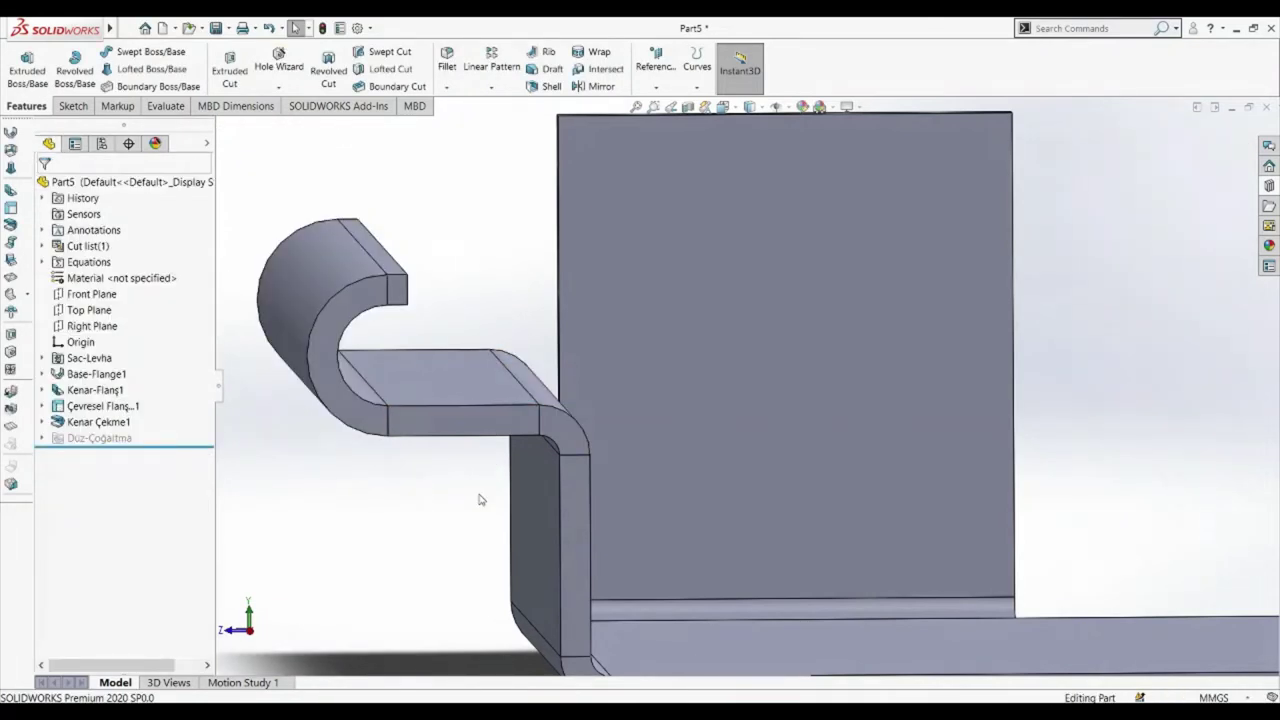
- Start a sketch on the upright edge flange's large face and draw a horizontal line across its full width
middle_click_drag(480, 500, 829, 463)
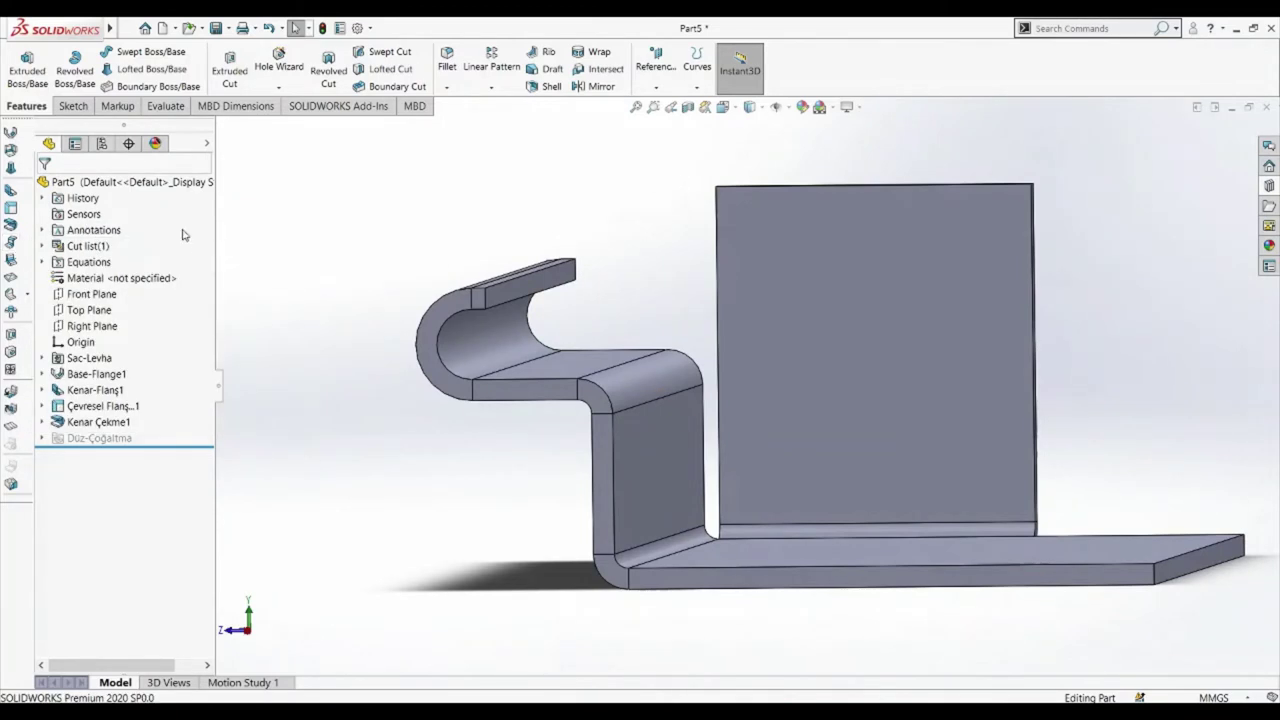
left_click(73, 106)
left_click(20, 60)
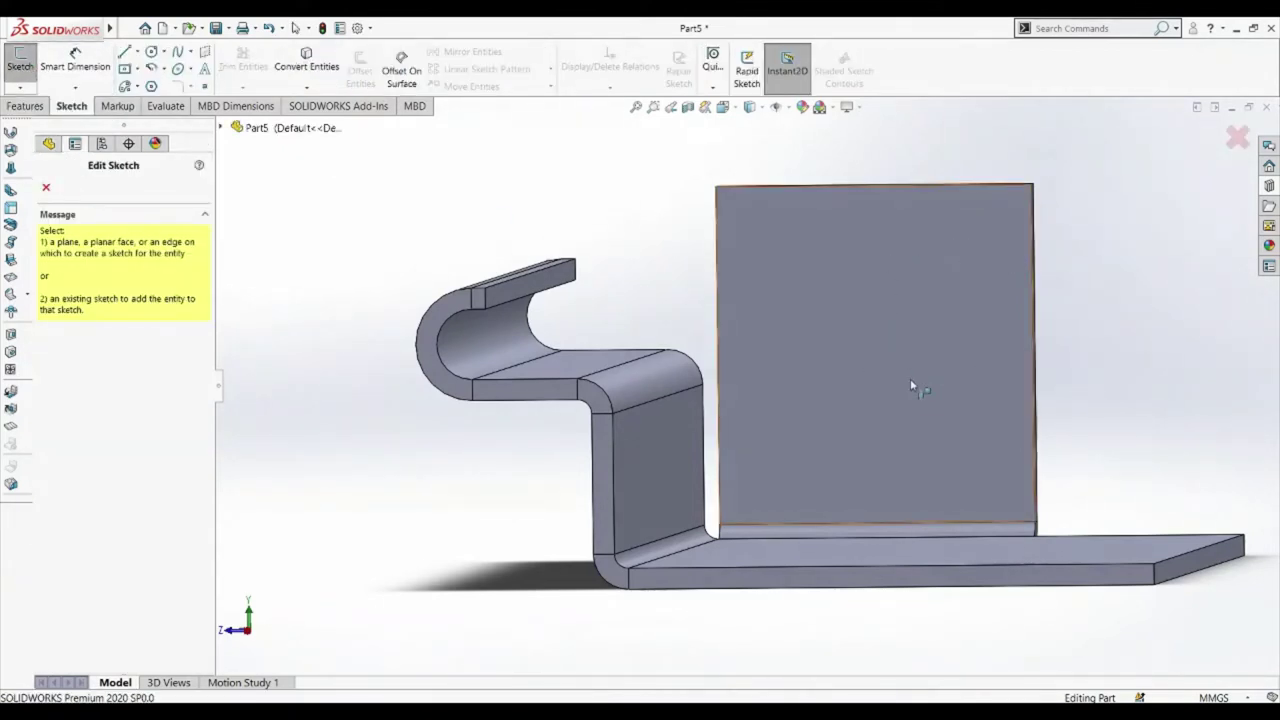
left_click(861, 365)
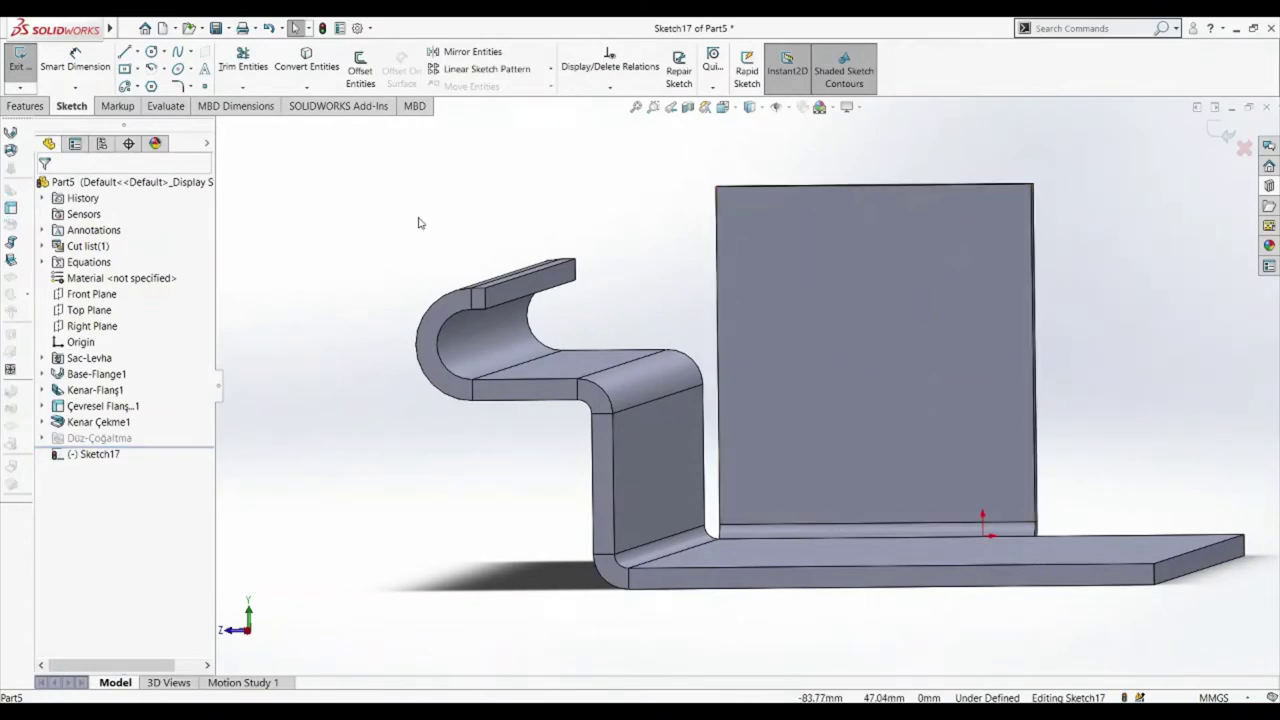
left_click(125, 51)
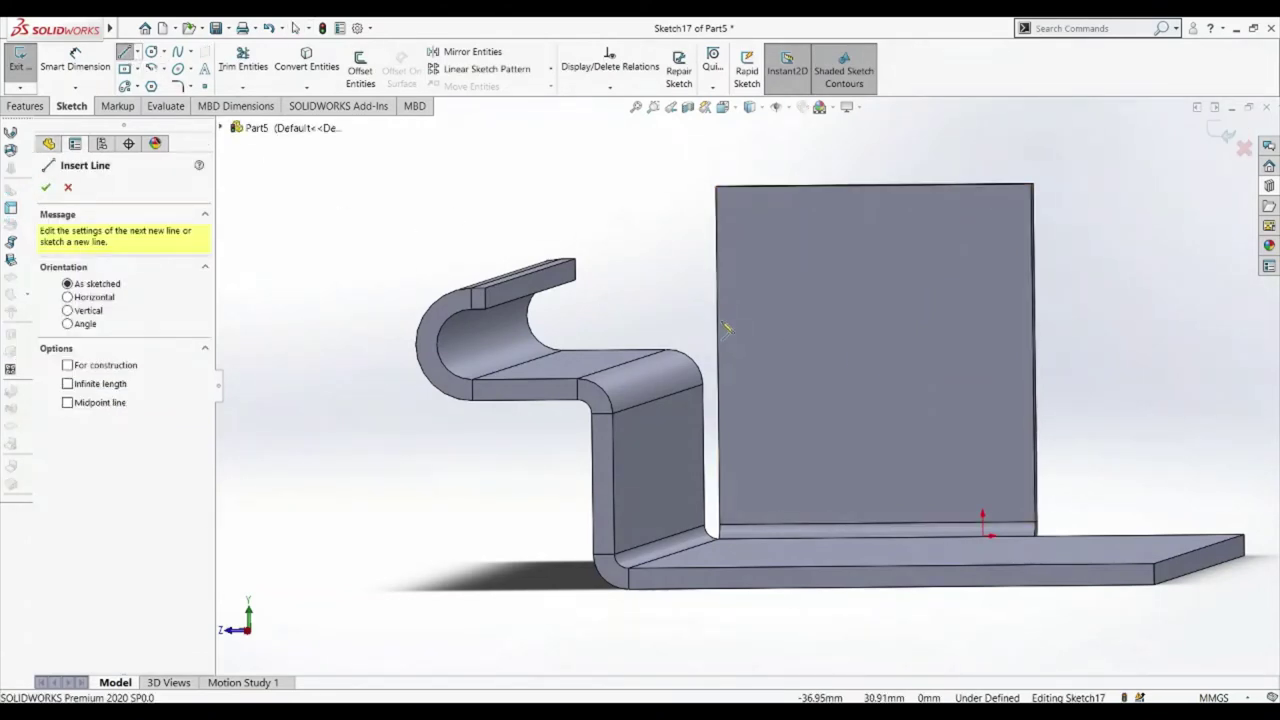
left_click(720, 321)
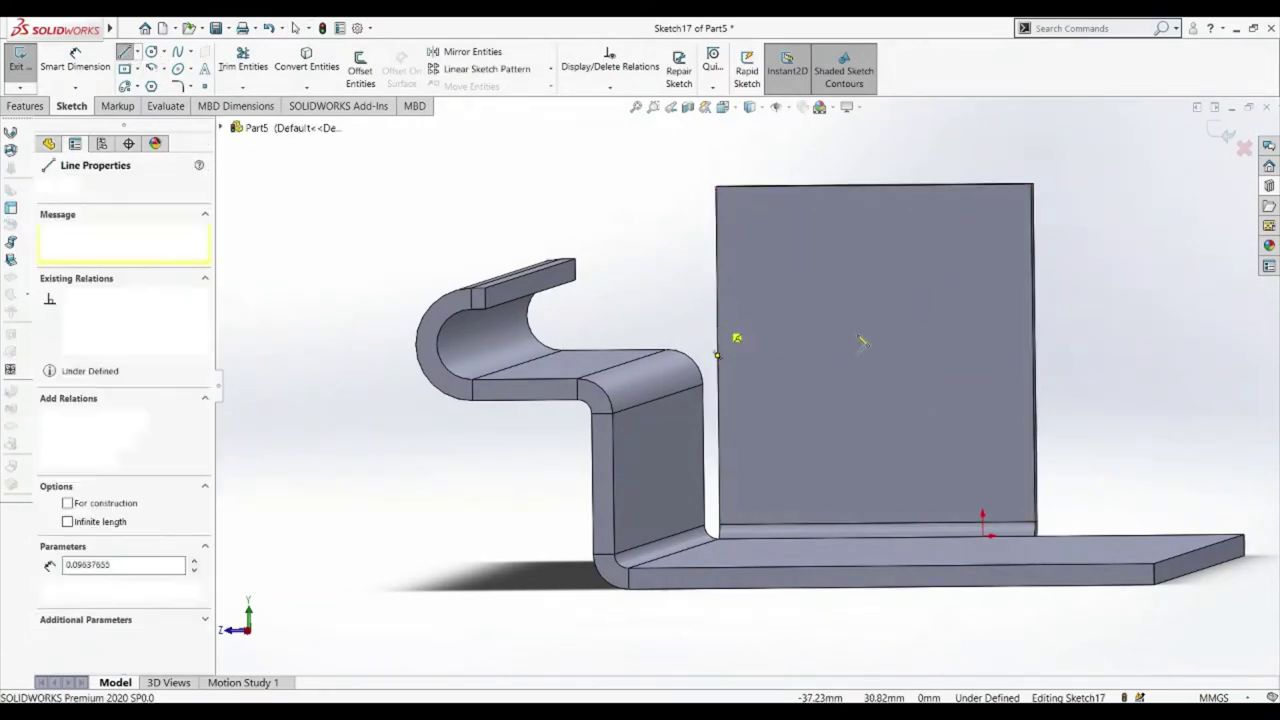
left_click(1032, 321)
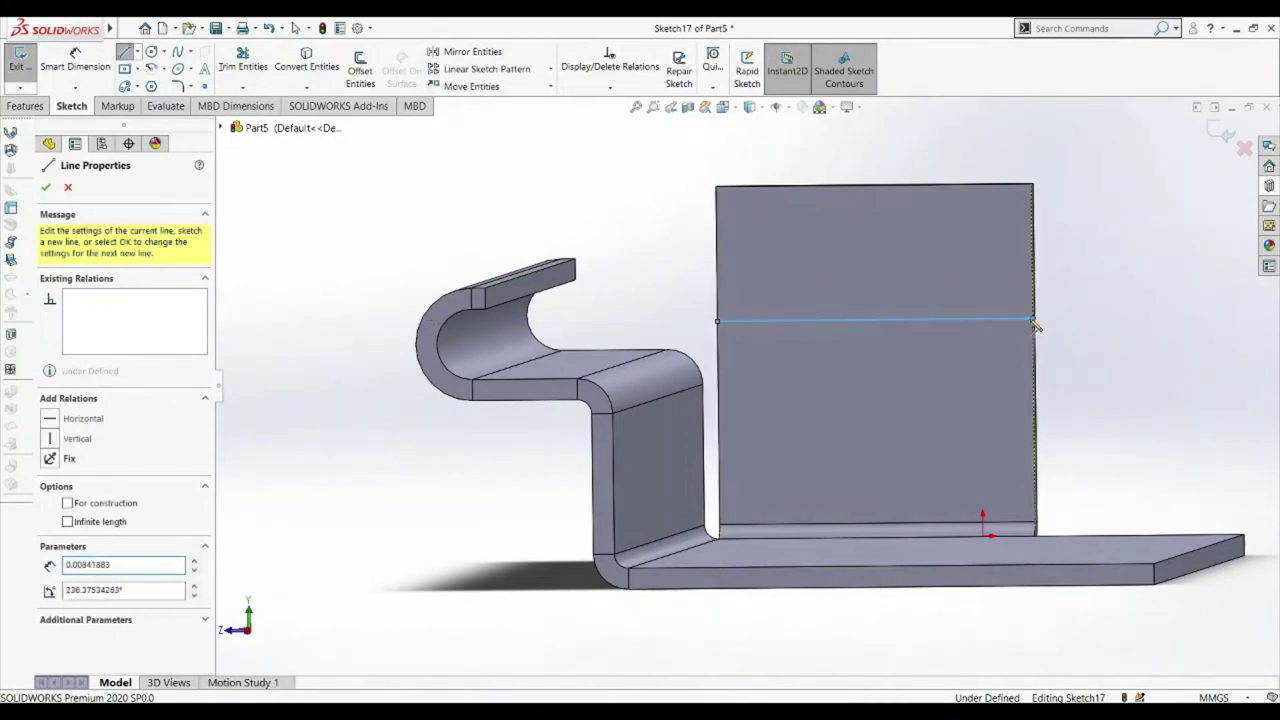
- Dimension the sketched line 30 mm above the bend edge at the base of the upright flange
left_click(75, 60)
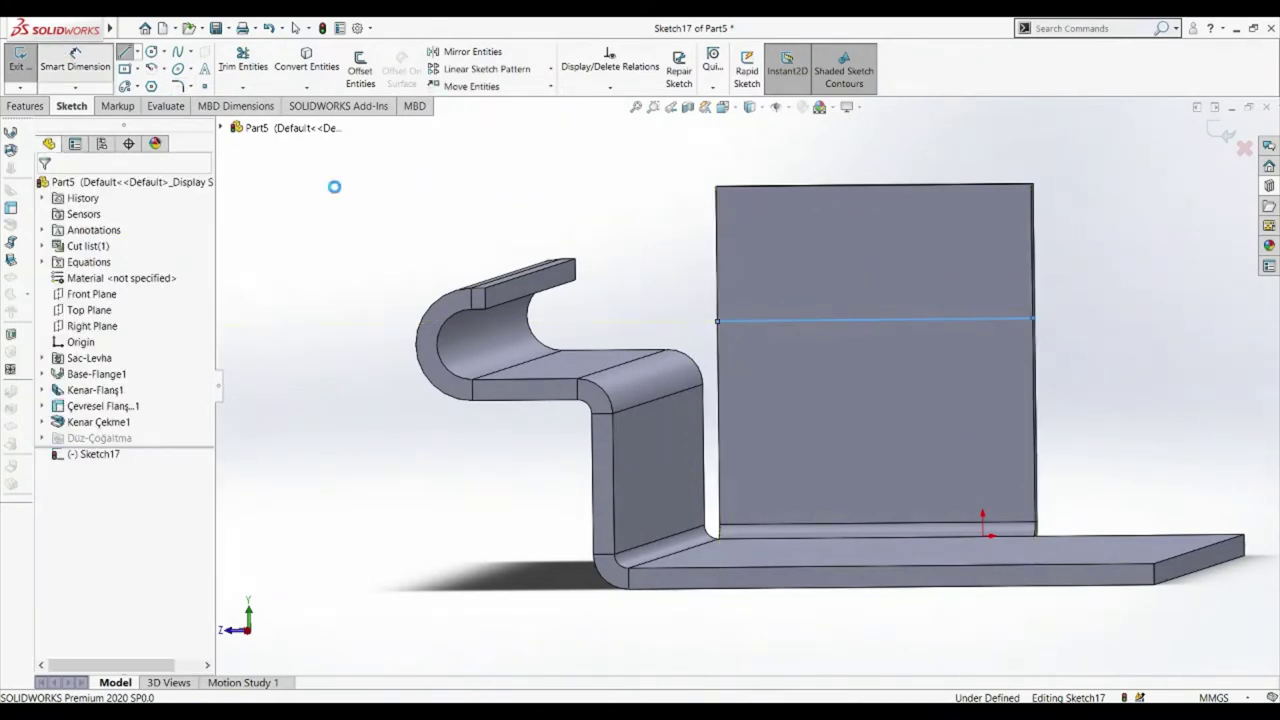
left_click(965, 325)
left_click(985, 522)
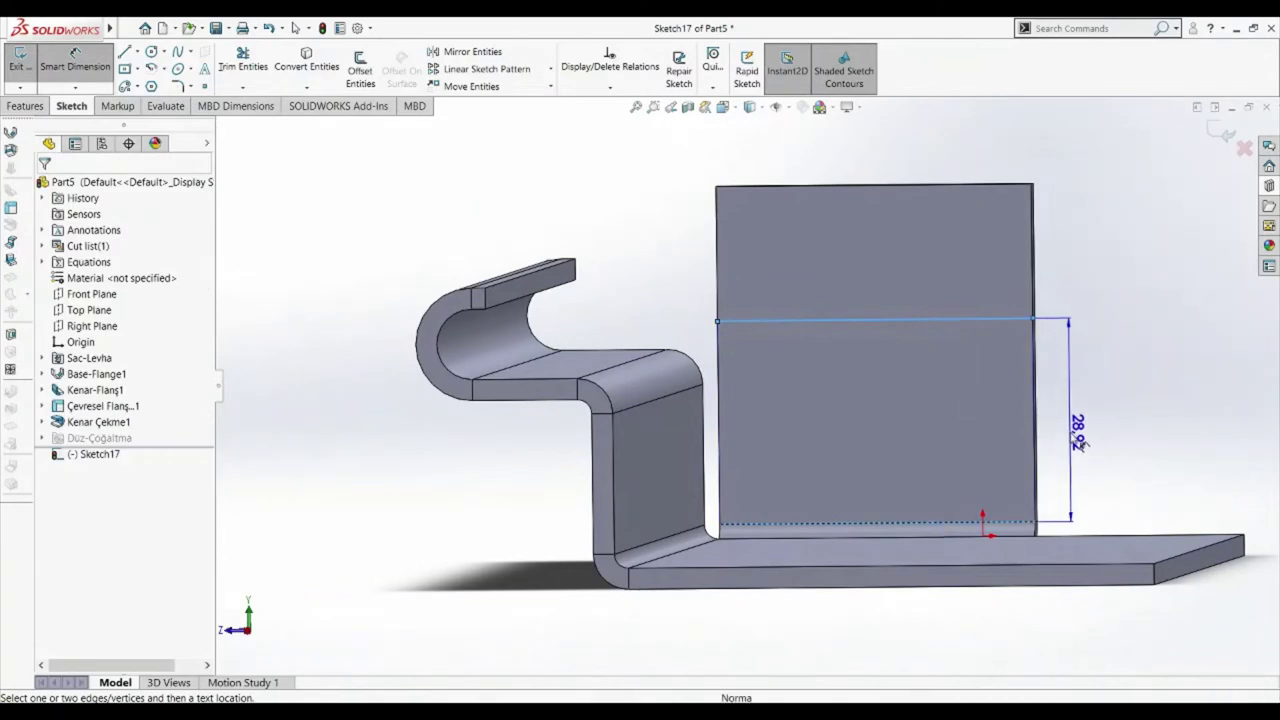
left_click(1078, 440)
type("30")
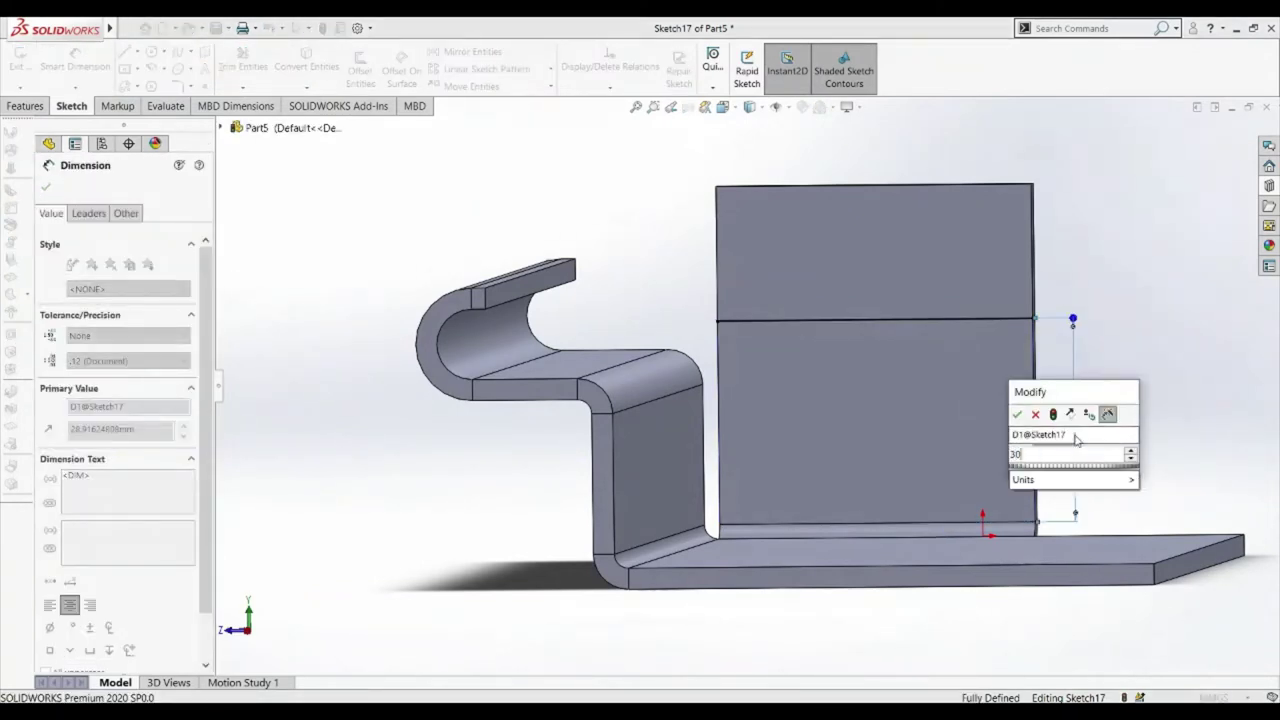
key("Return")
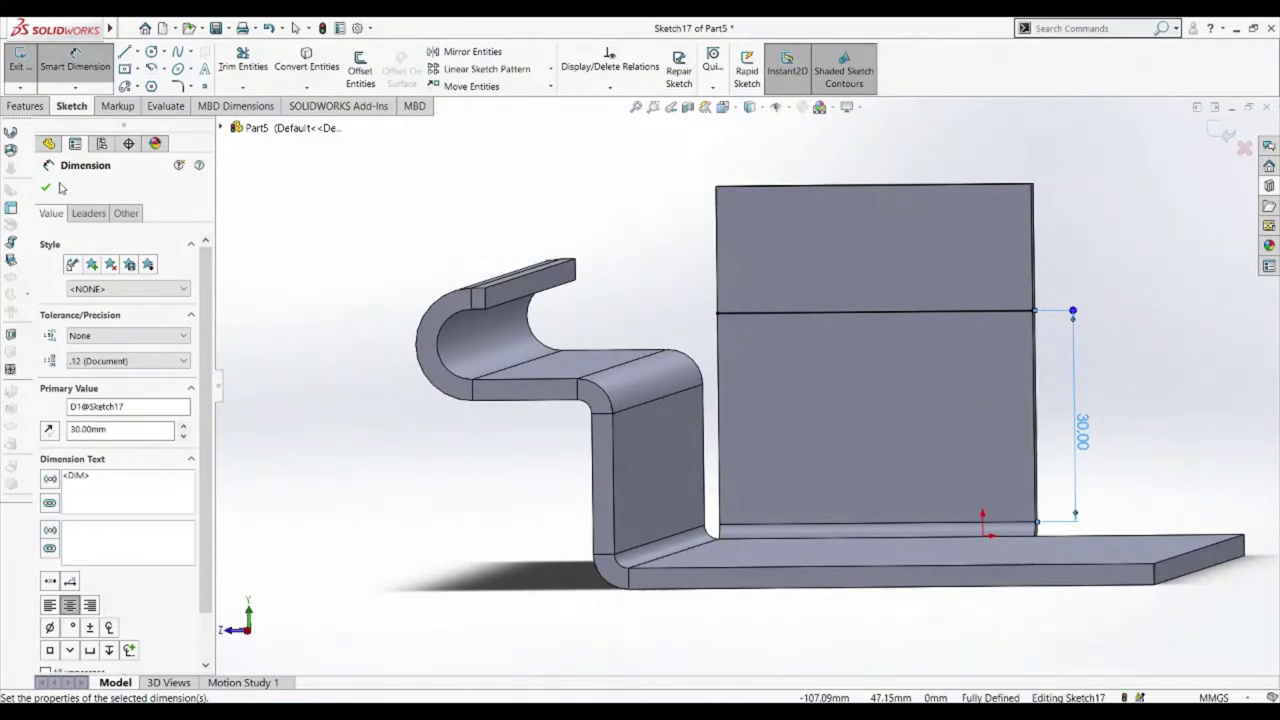
key("Escape")
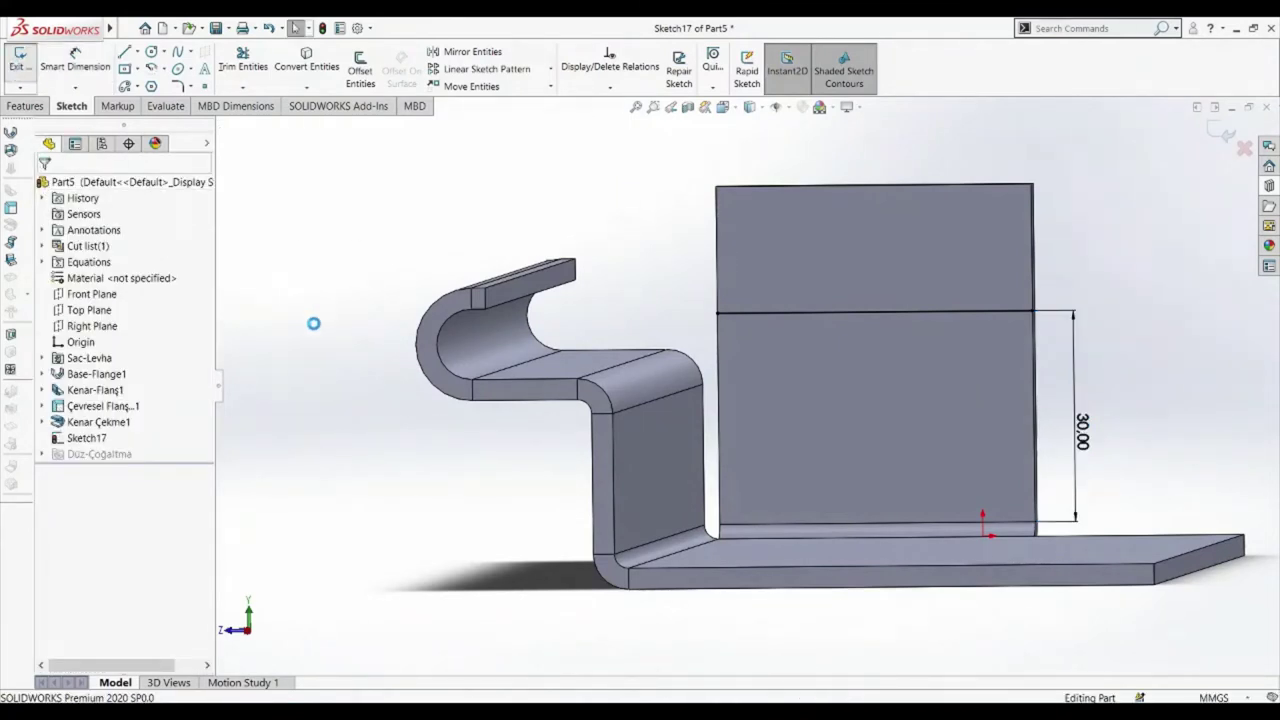
- Start a jog from the sketched line on the upright flange, keeping the face area below the line fixed
left_click(35, 251)
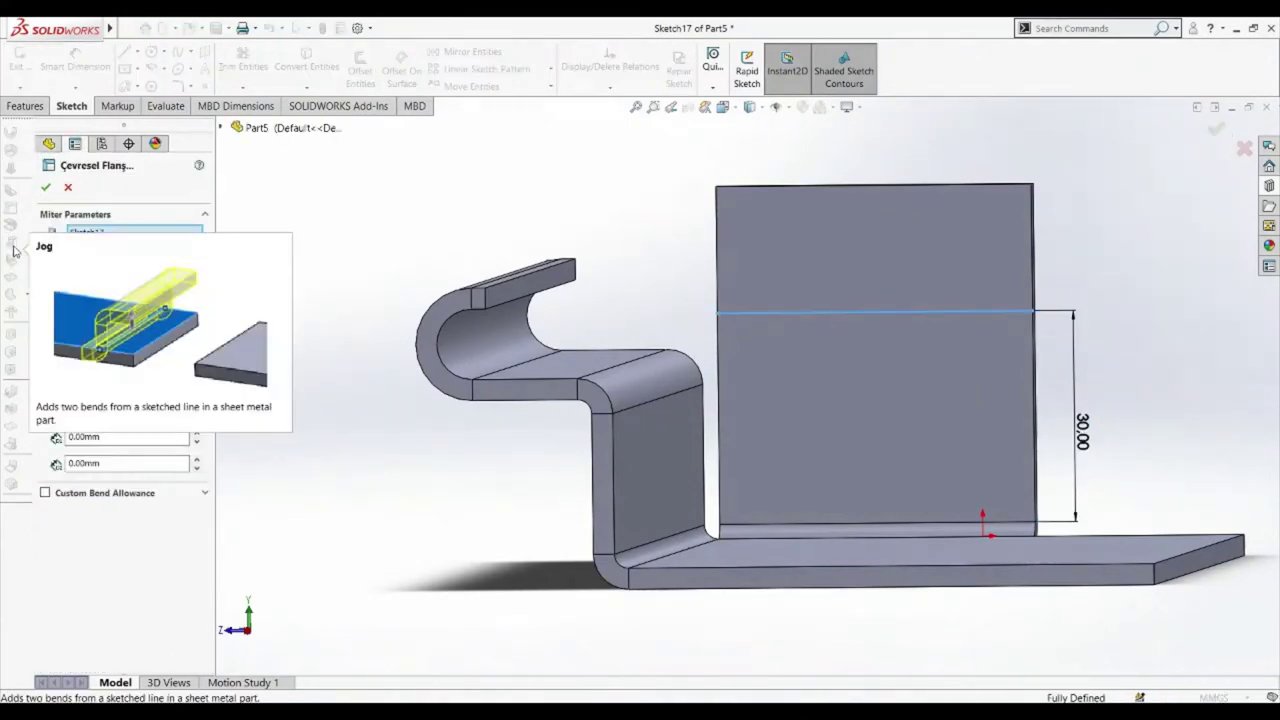
left_click(68, 187)
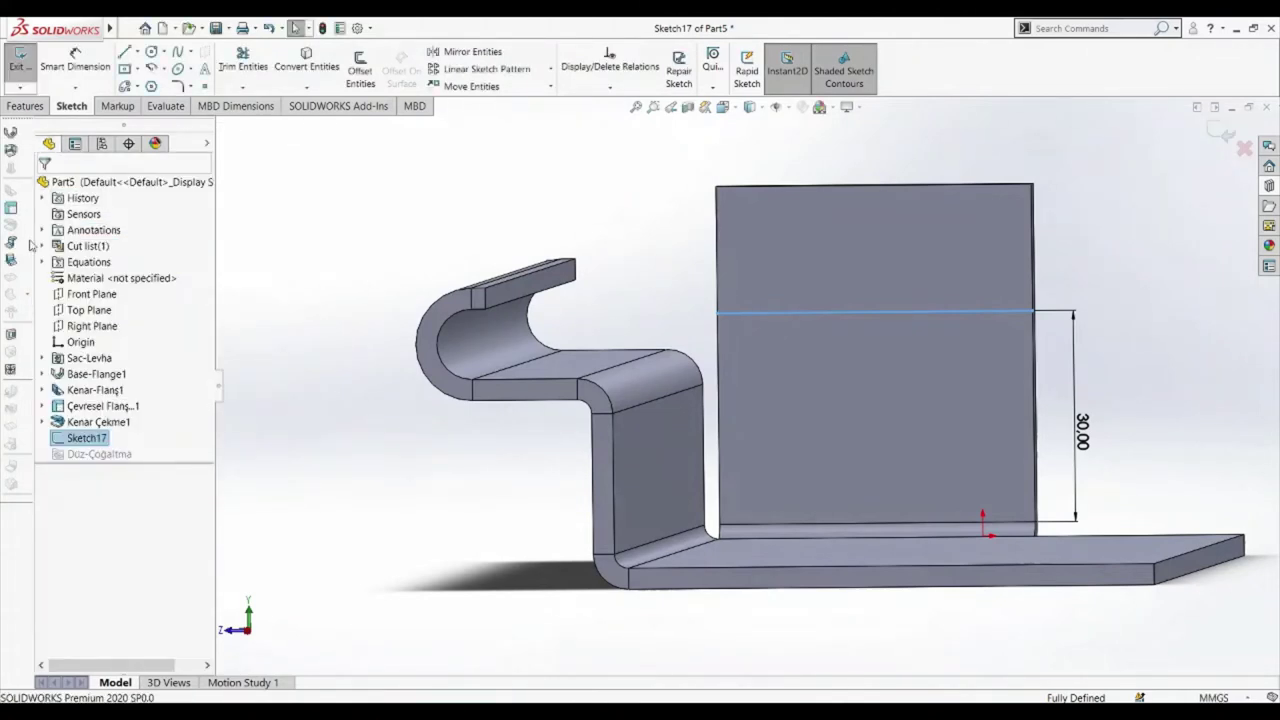
left_click(12, 245)
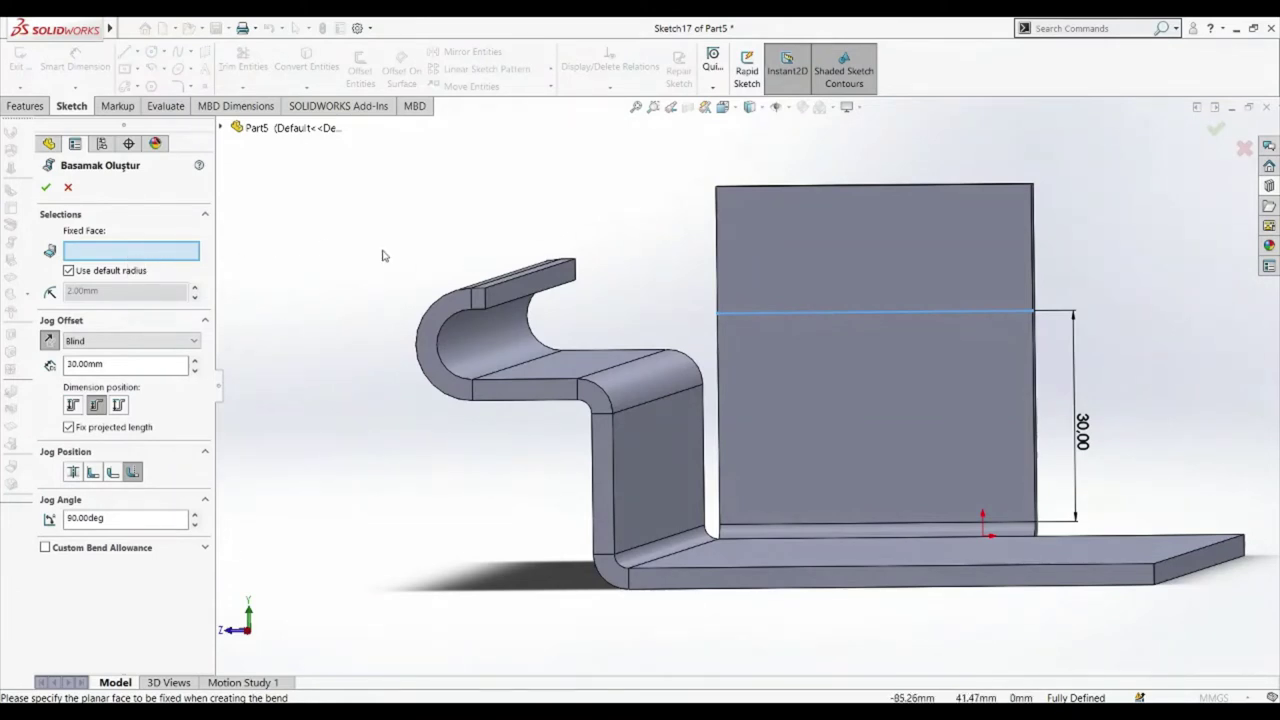
left_click(931, 374)
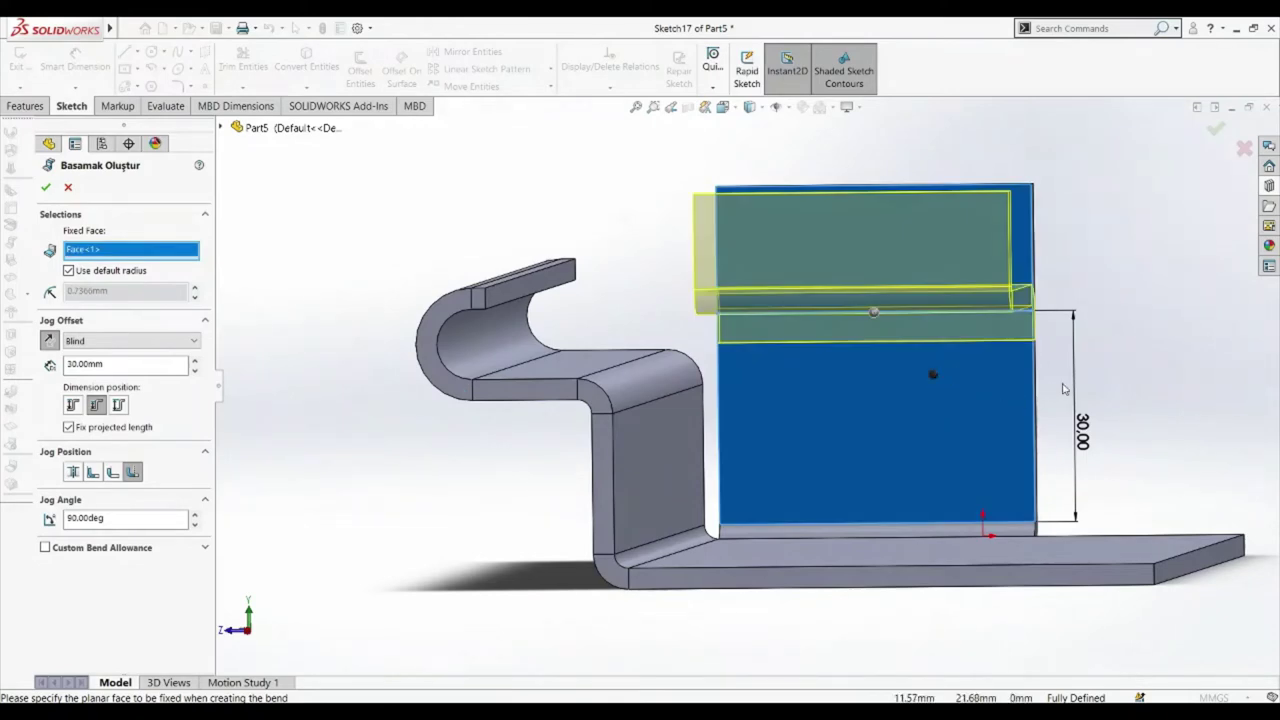
middle_click_drag(933, 373, 1037, 410)
scroll(1037, 410, "up", 3)
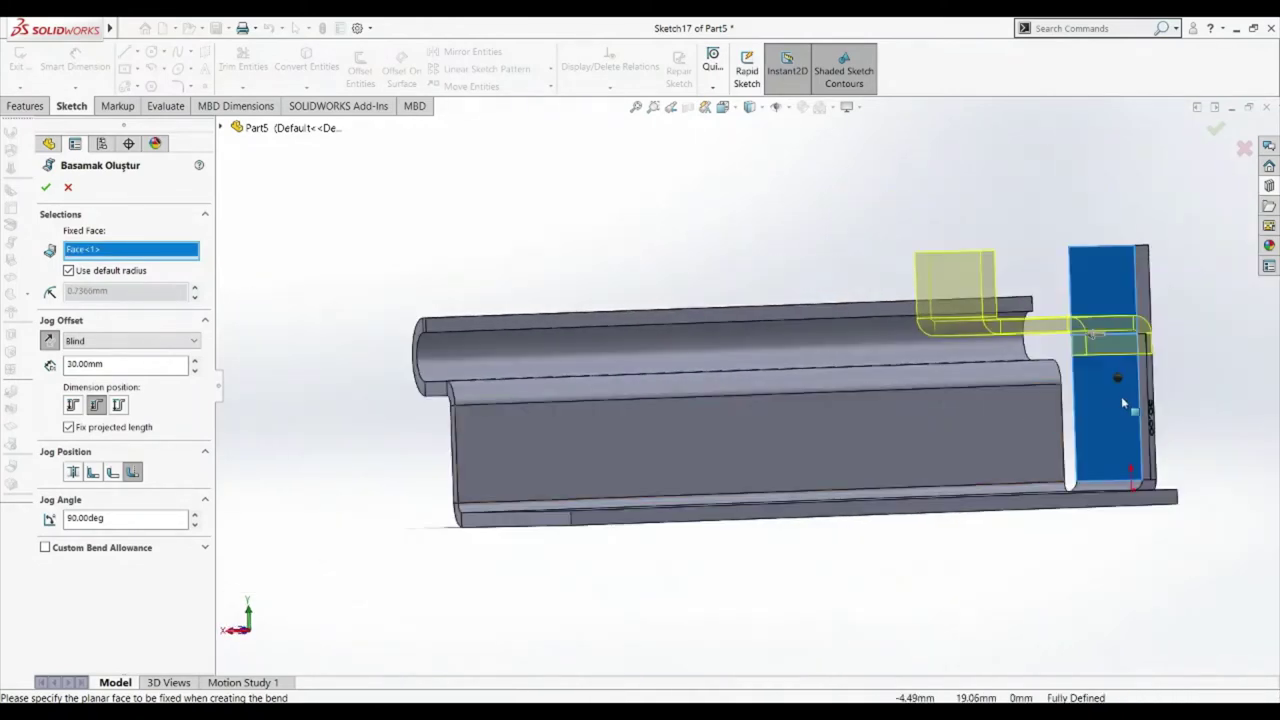
middle_click_drag(1121, 396, 900, 280)
scroll(1080, 380, "down", 5)
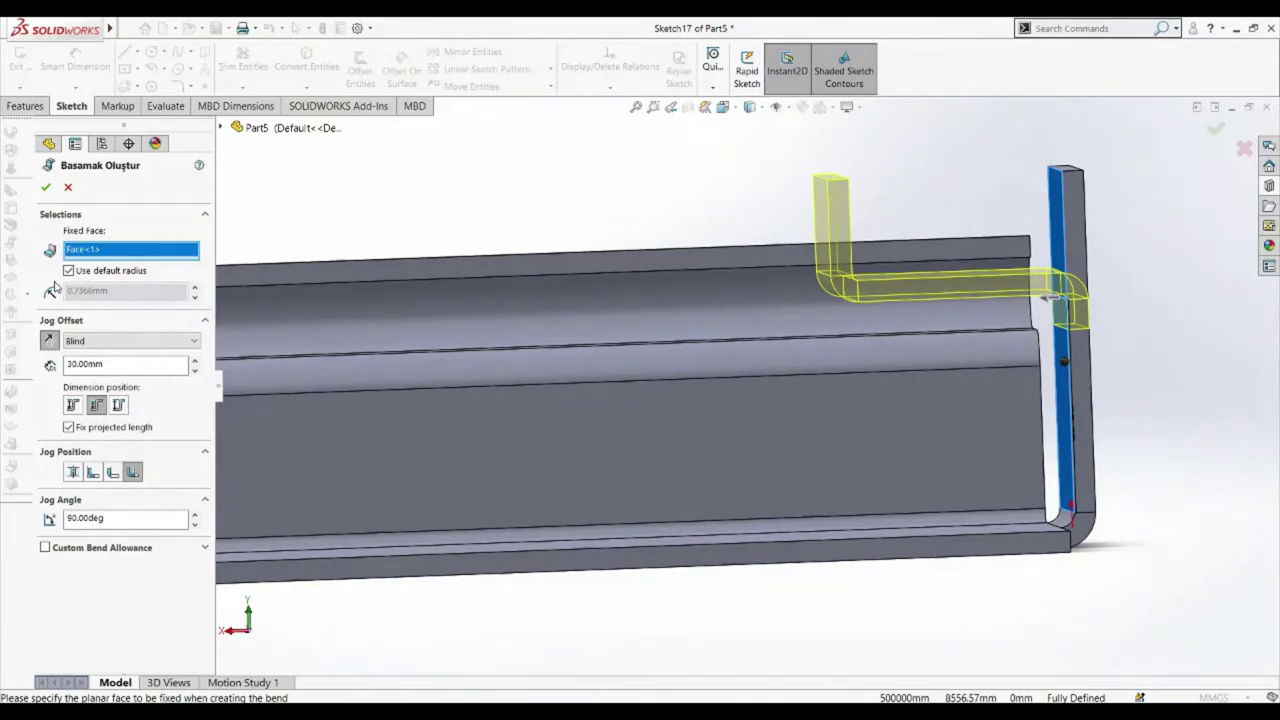
- Turn off the default bend radius for the jog and set the radius to 2 mm
left_click(68, 270)
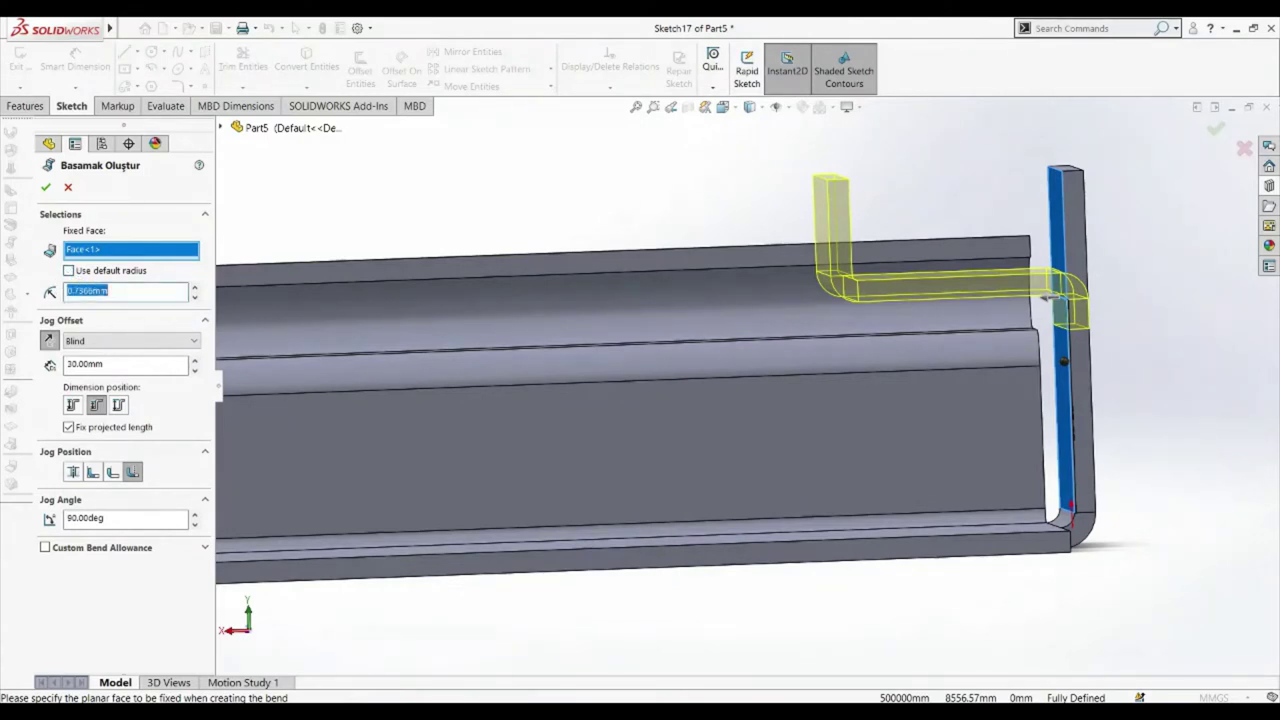
type("2")
key("Return")
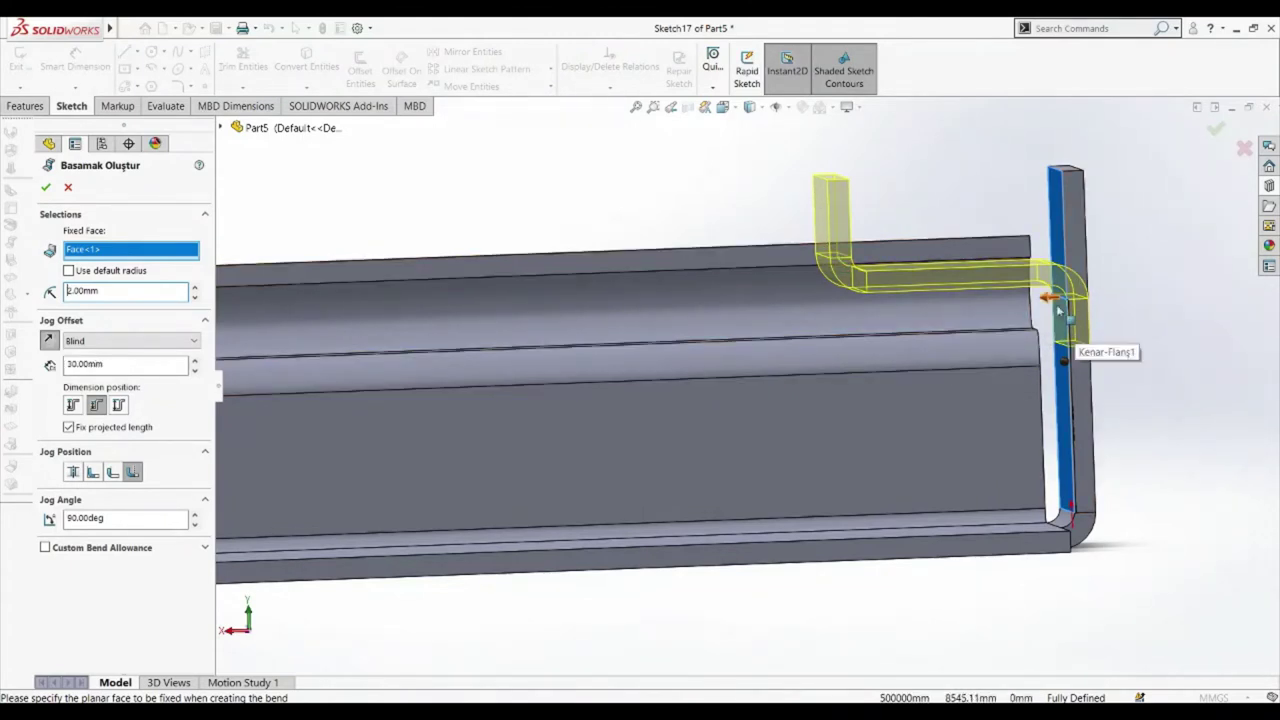
- Try a jog offset of 50 mm and return it to 30 mm
left_click(196, 362)
left_click(196, 362)
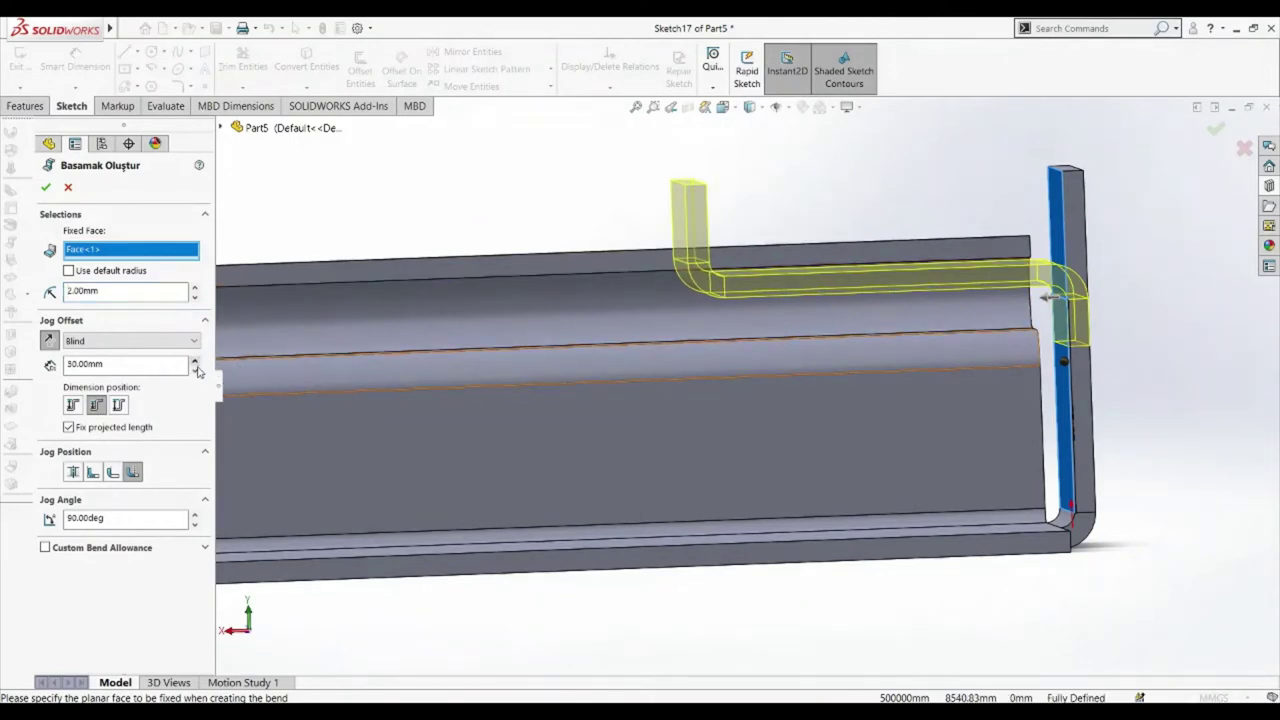
left_click(196, 371)
left_click(196, 371)
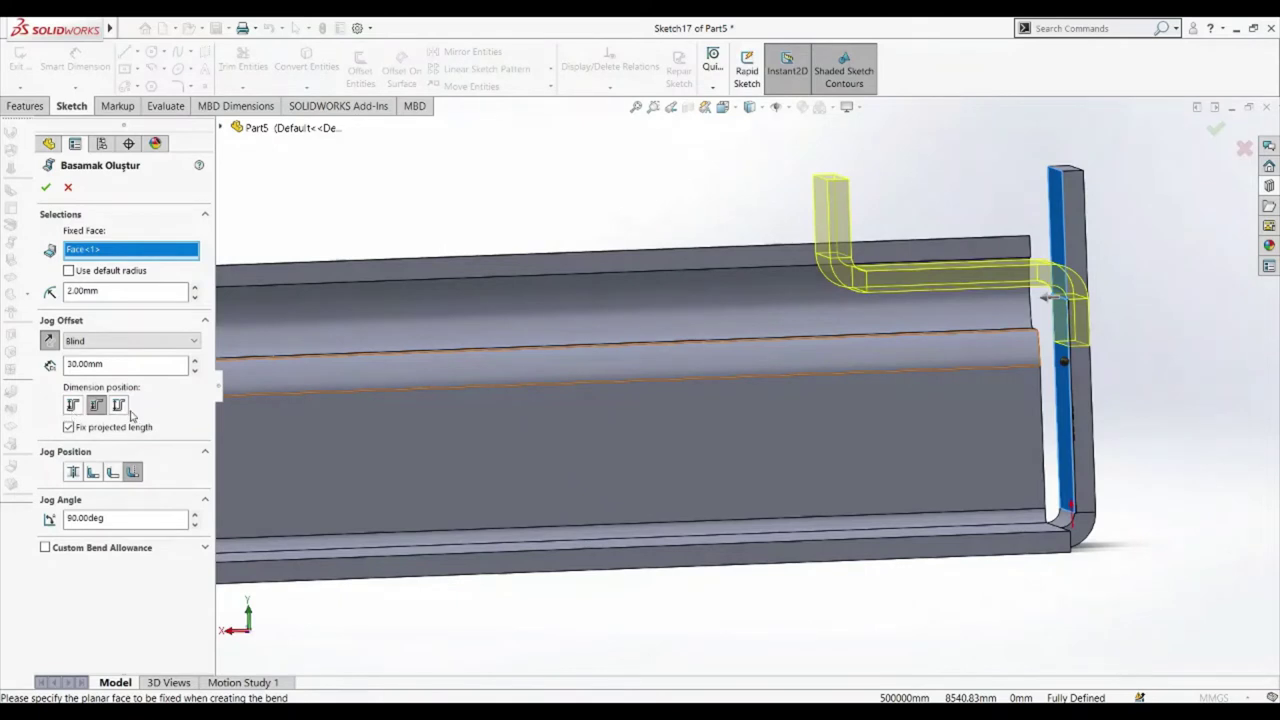
- Compare the jog's outside offset, inside offset and overall dimension positions, and keep the overall dimension
left_click(73, 406)
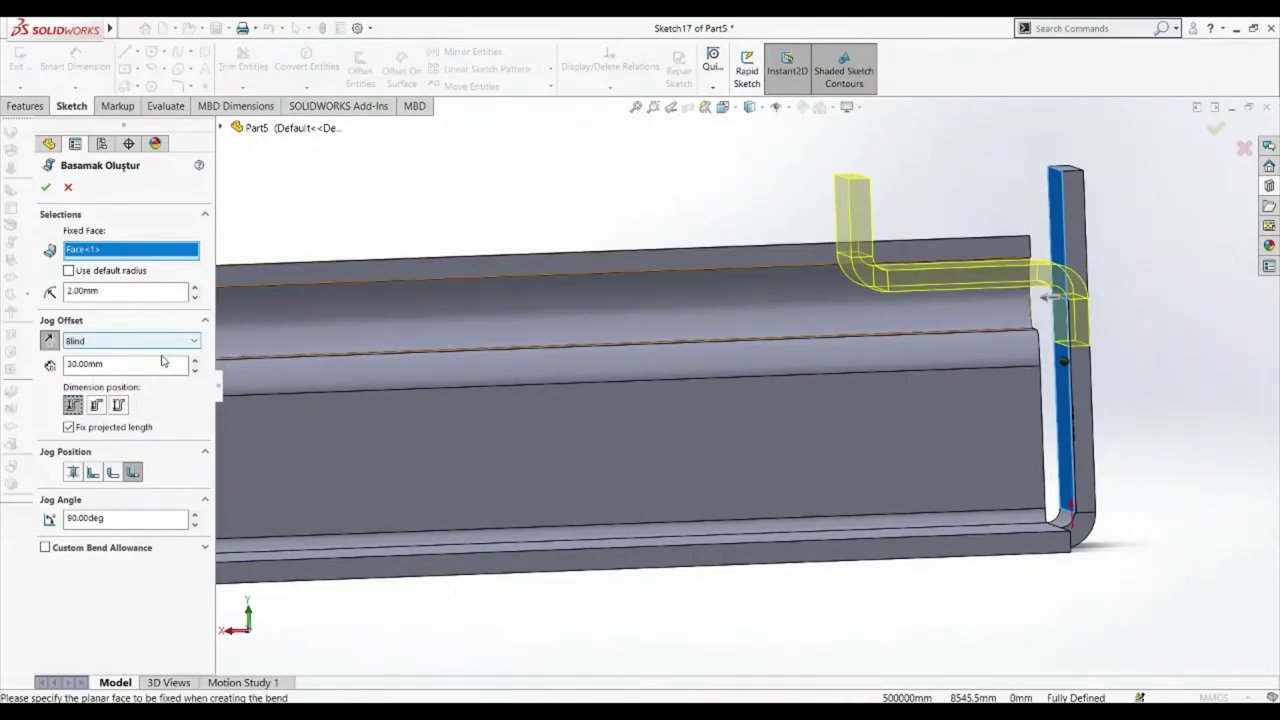
left_click(95, 405)
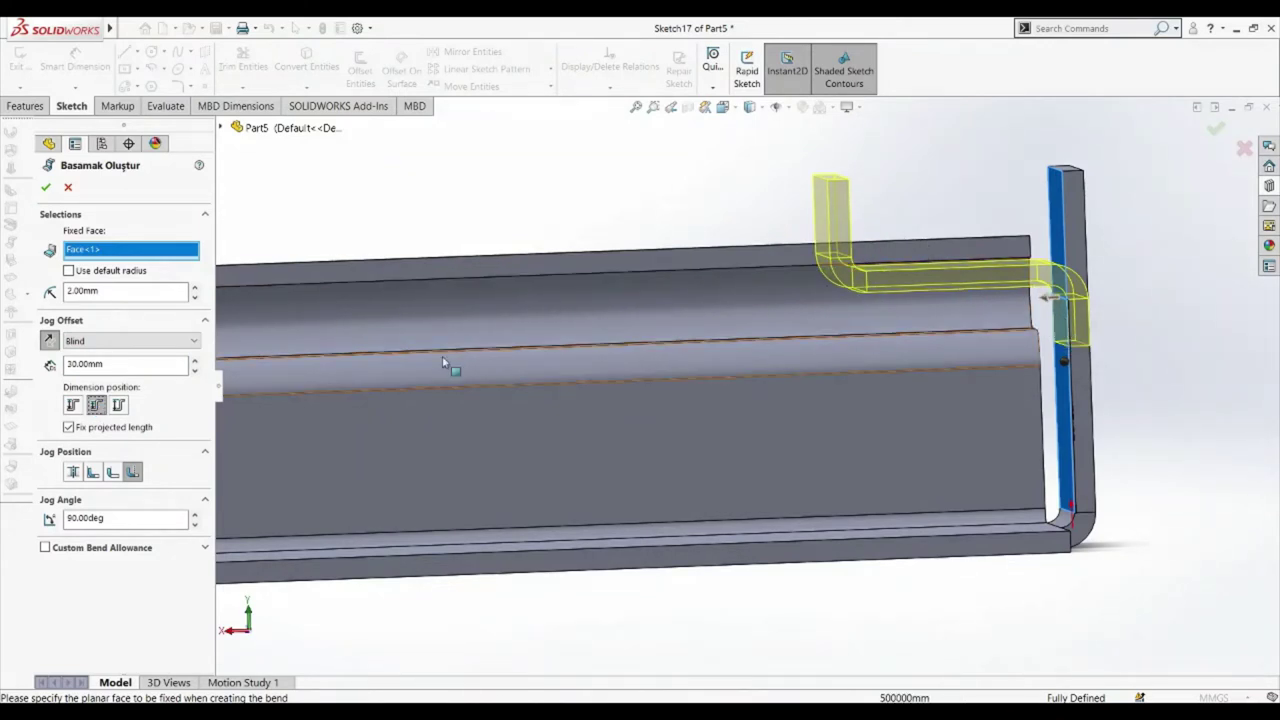
left_click(119, 405)
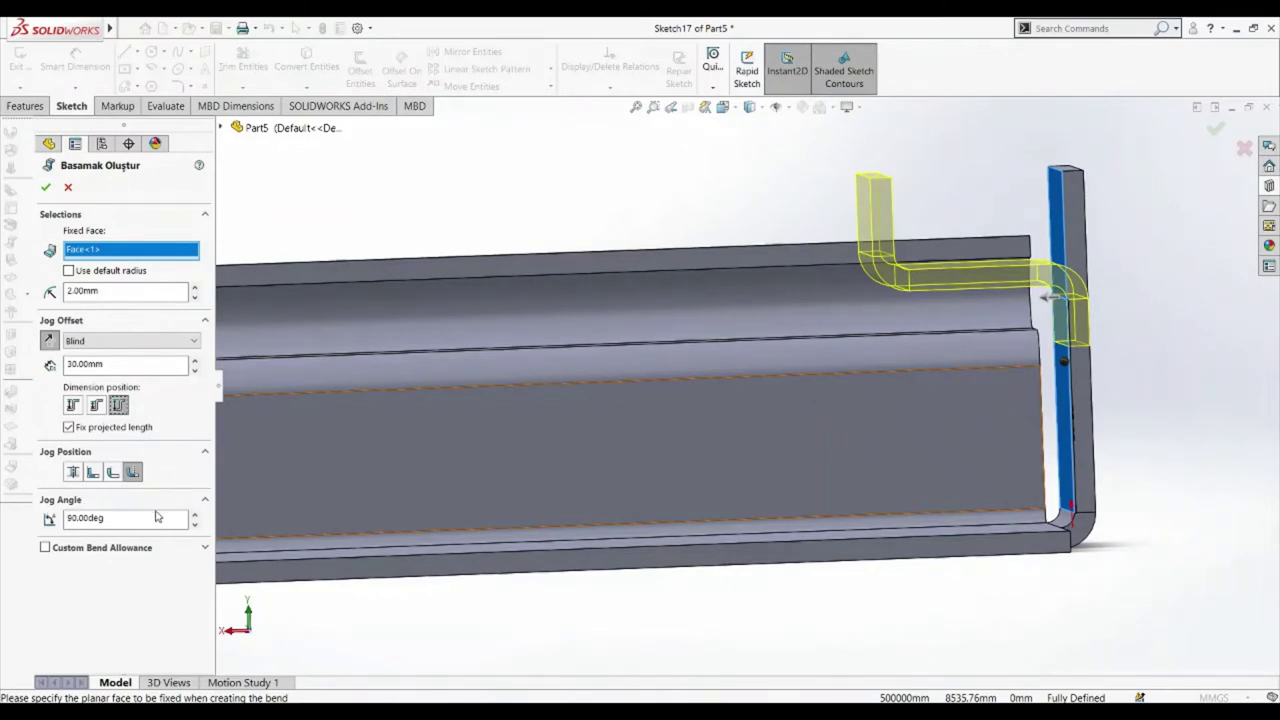
- Try various jog angles up to 102 degrees and set the angle back to 90 degrees
left_click(195, 514)
left_click(195, 514)
left_click(195, 514)
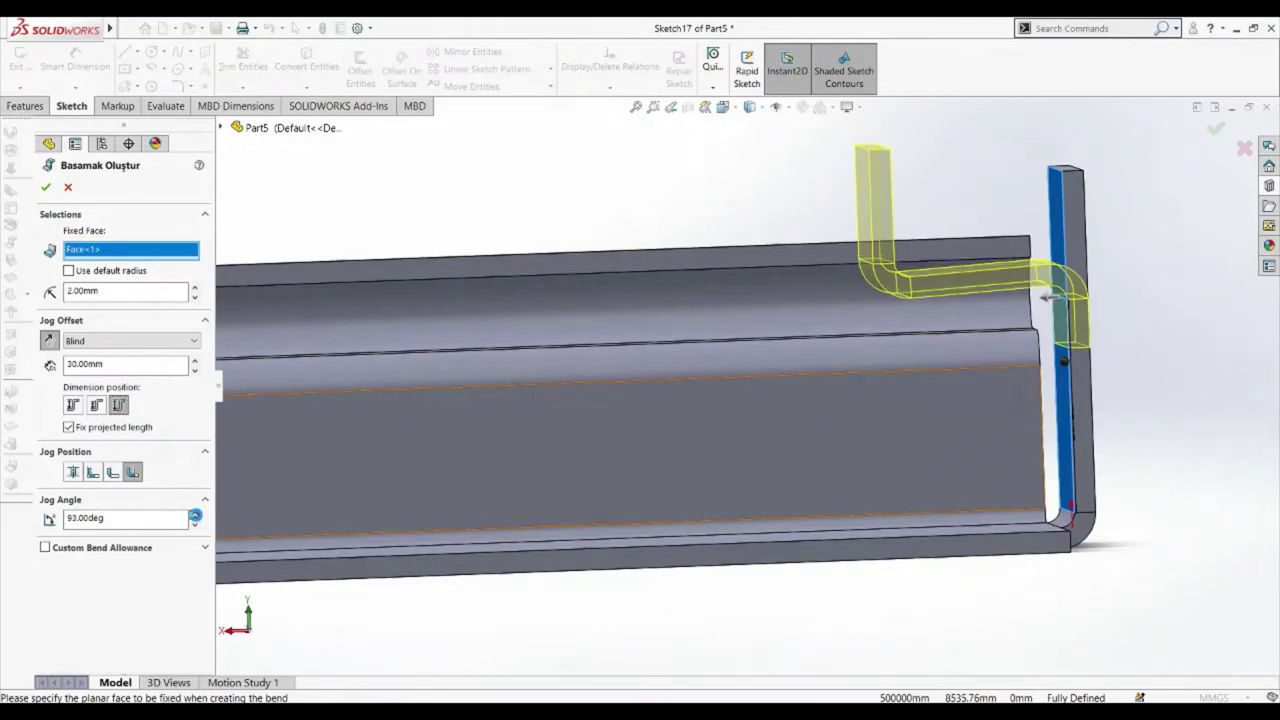
left_click(195, 514)
left_click(195, 514)
left_click(195, 514)
left_click(195, 514)
left_click(195, 514)
left_click(195, 514)
left_click(195, 514)
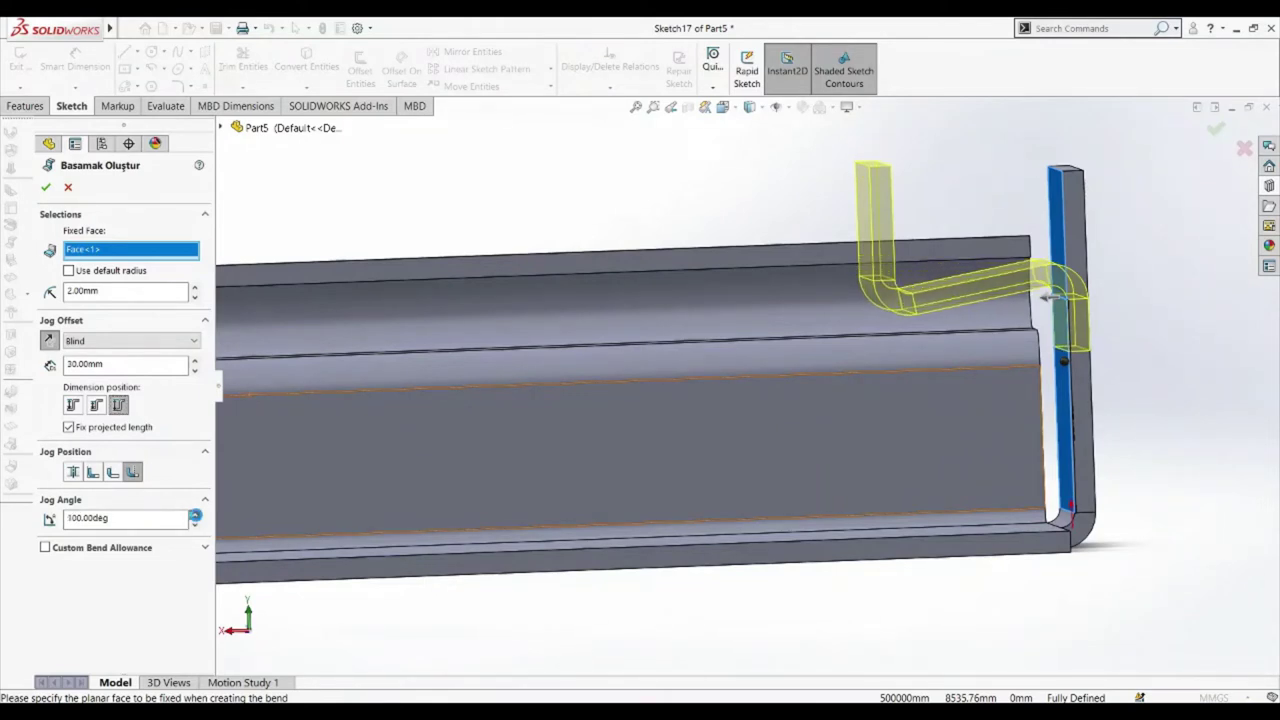
left_click(195, 514)
left_click(195, 514)
left_click(195, 524)
left_click(195, 524)
left_click(195, 524)
left_click(195, 524)
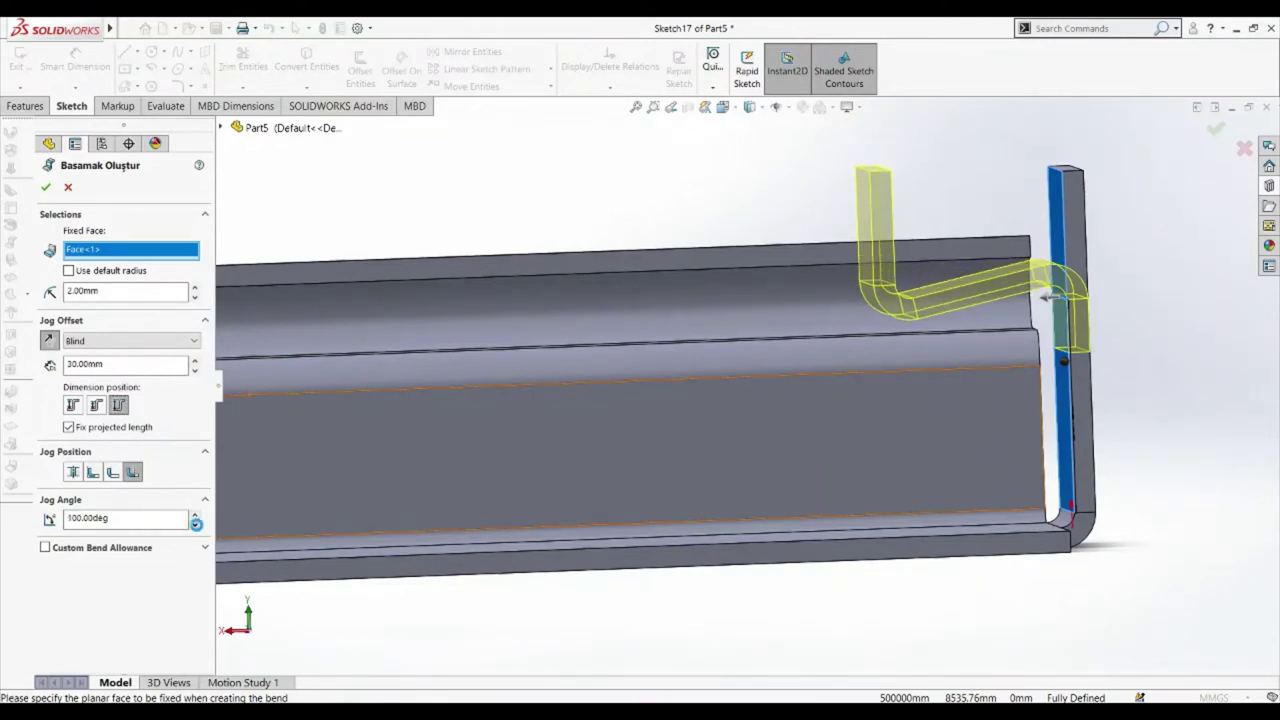
left_click(195, 524)
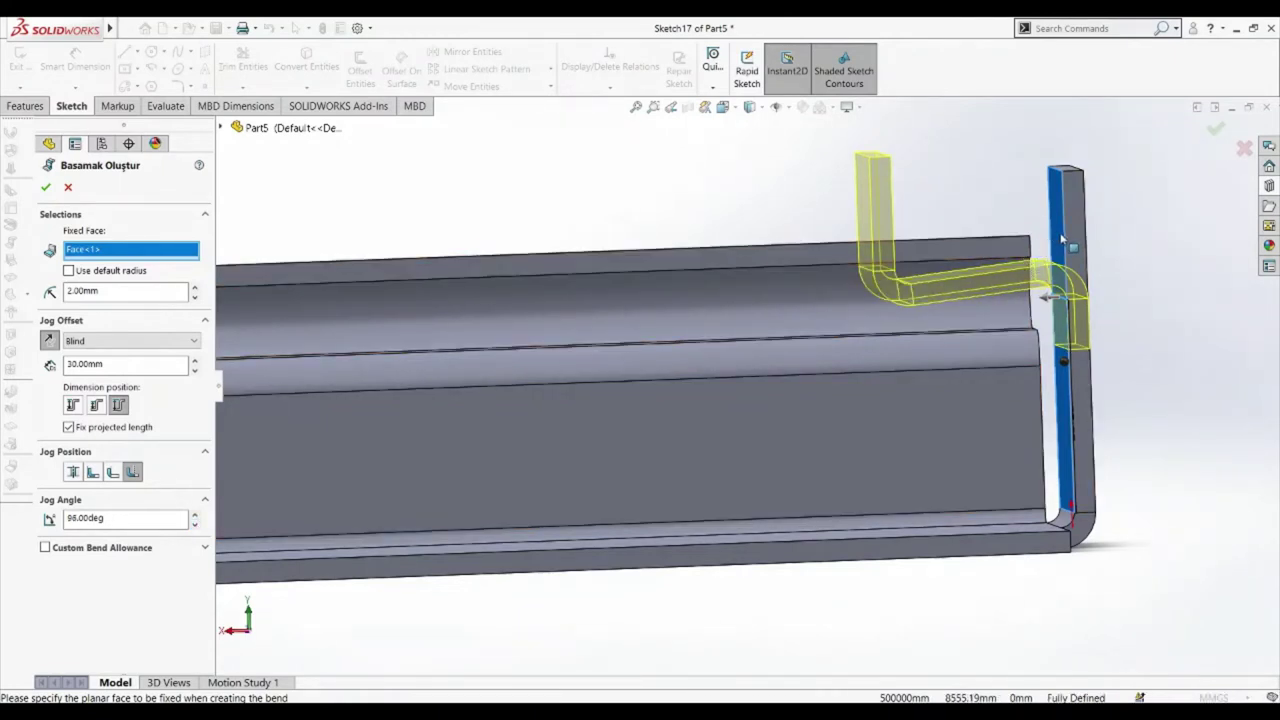
left_click(195, 521)
left_click(195, 513)
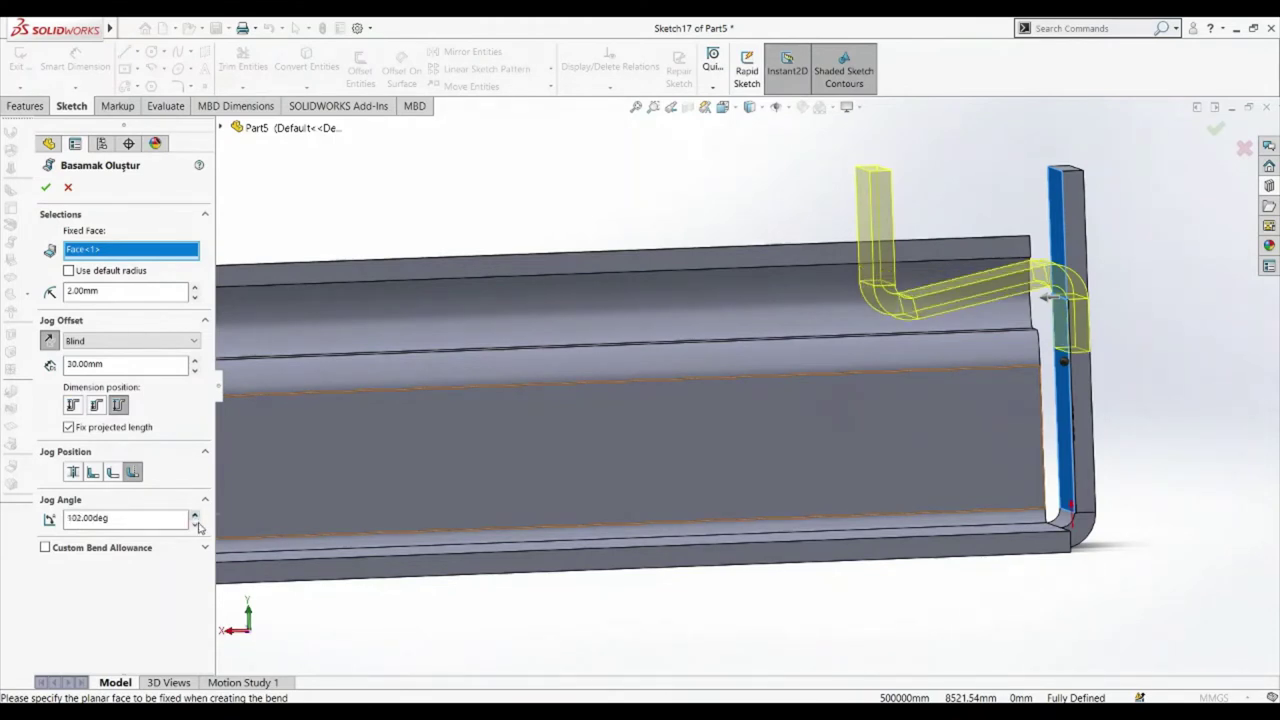
left_click(195, 513)
double_click(70, 518)
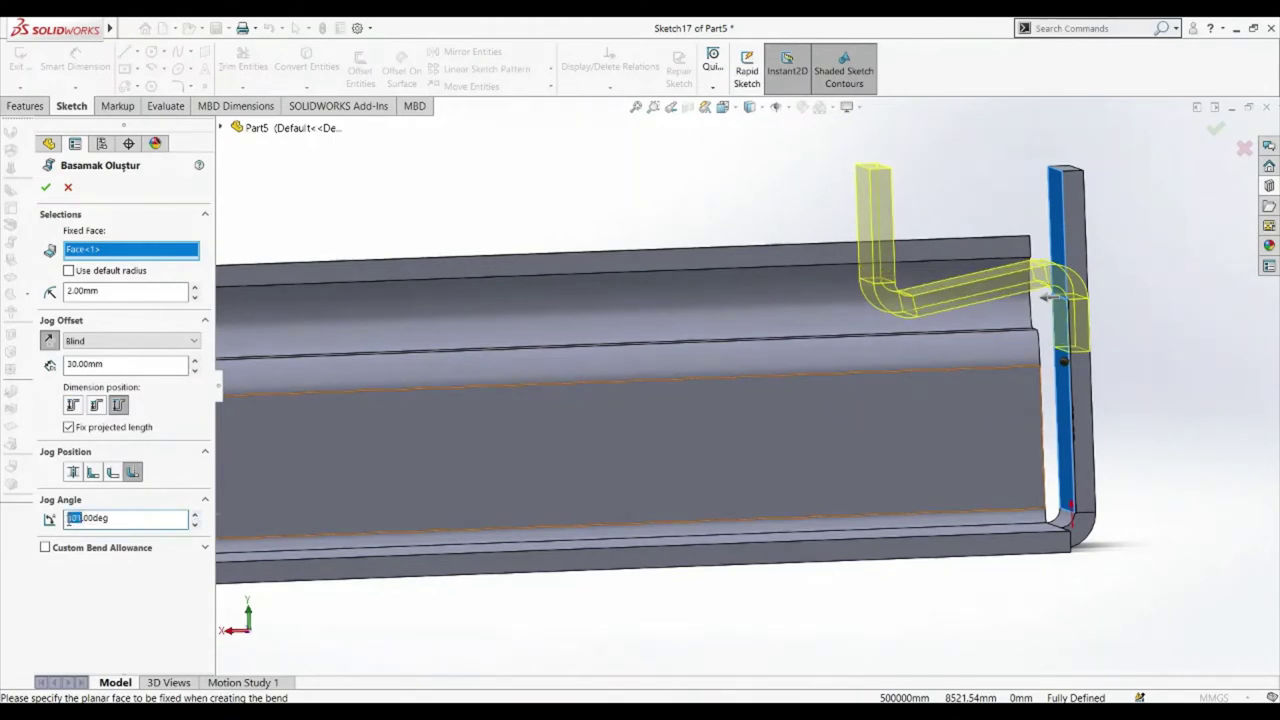
type("90")
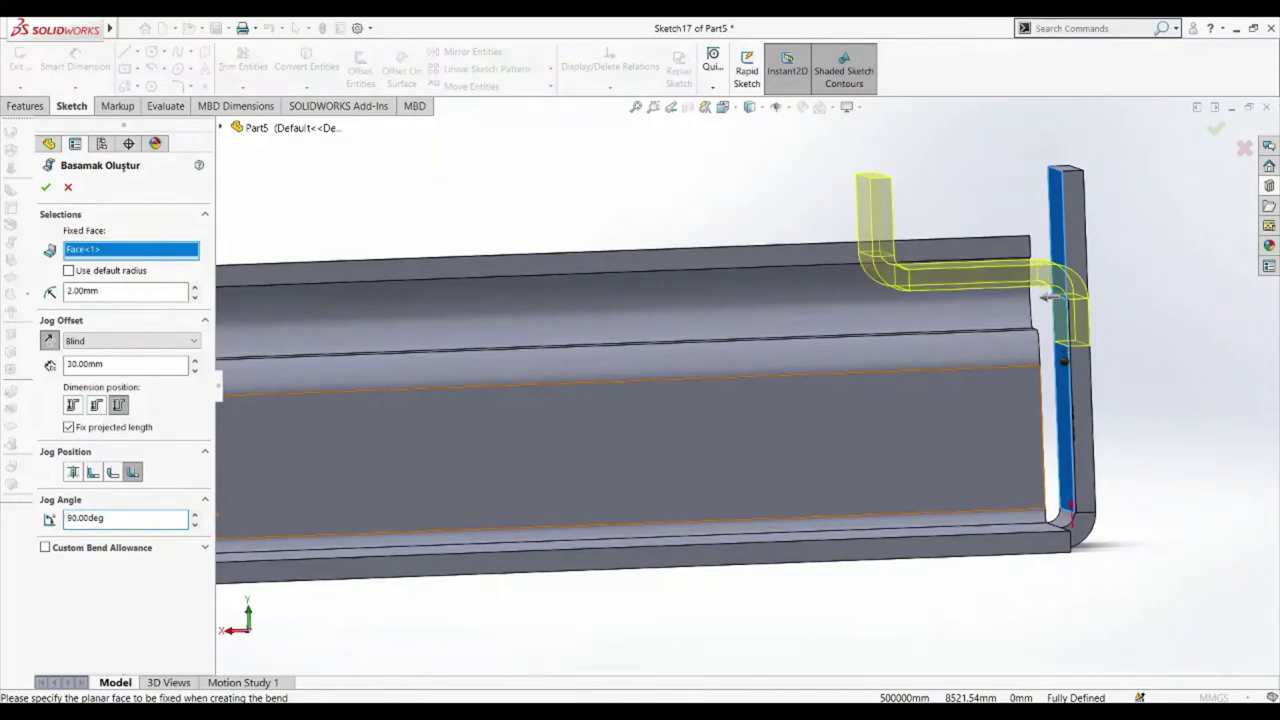
- Reverse the jog's offset direction so it steps outward from the part, and finish the jog
left_click(47, 340)
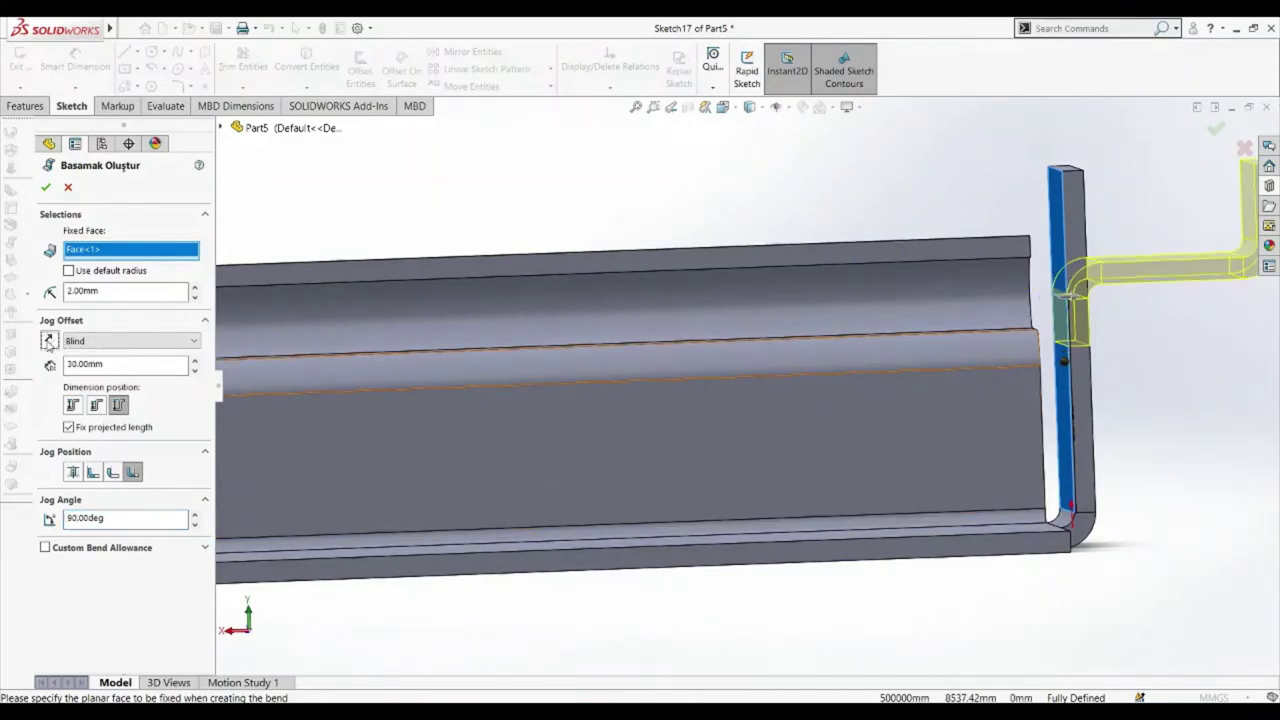
left_click(45, 187)
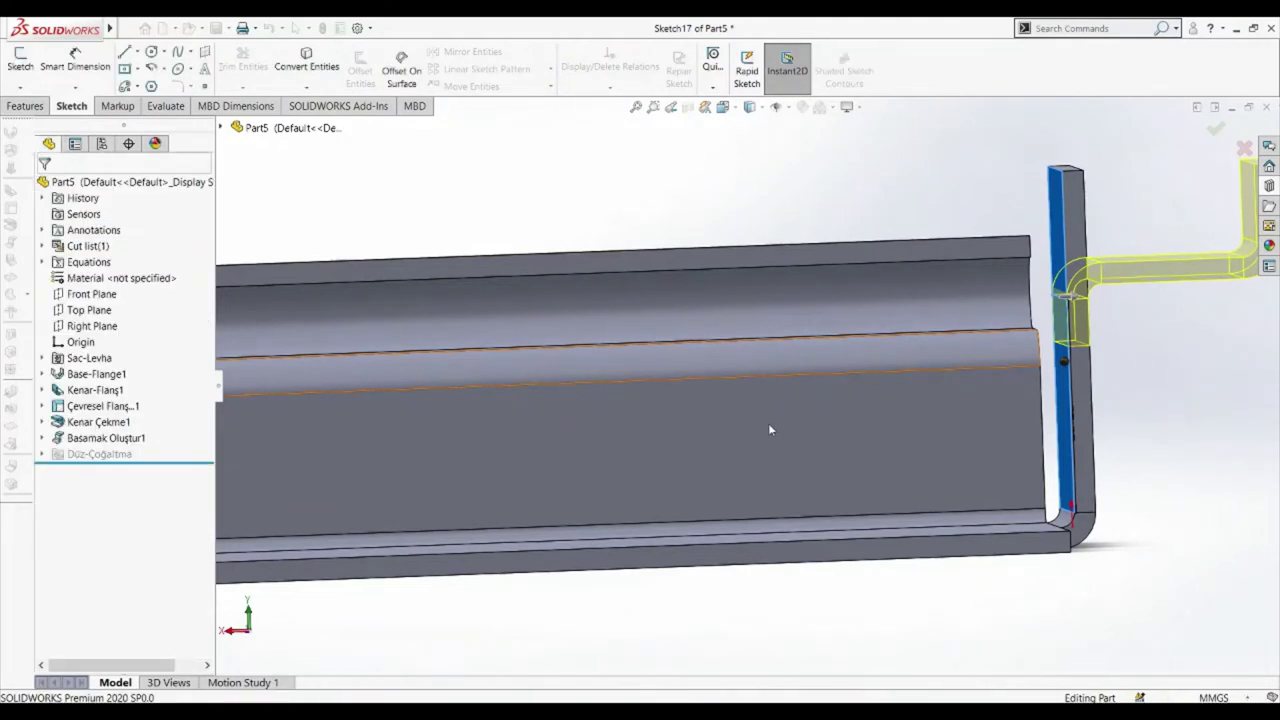
scroll(798, 376, "up", 3)
middle_click_drag(754, 413, 780, 428)
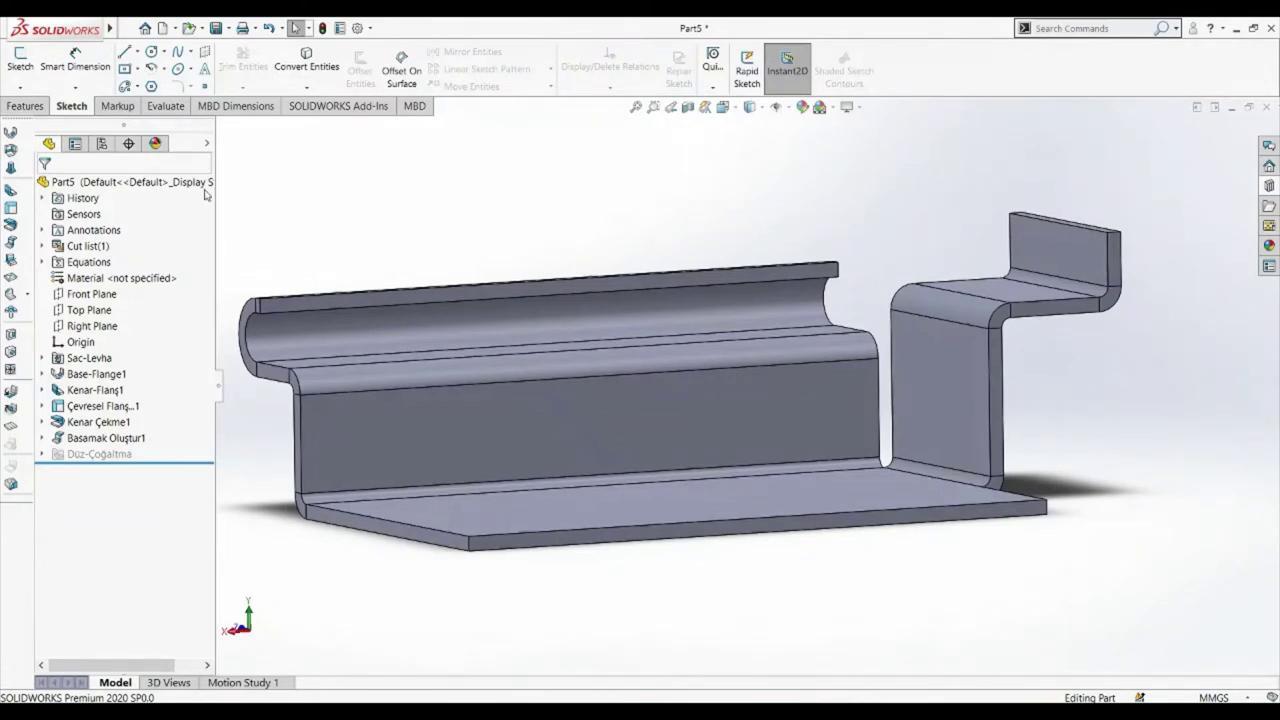
- Start a sketch on the jog's horizontal face between its two bends
left_click(20, 57)
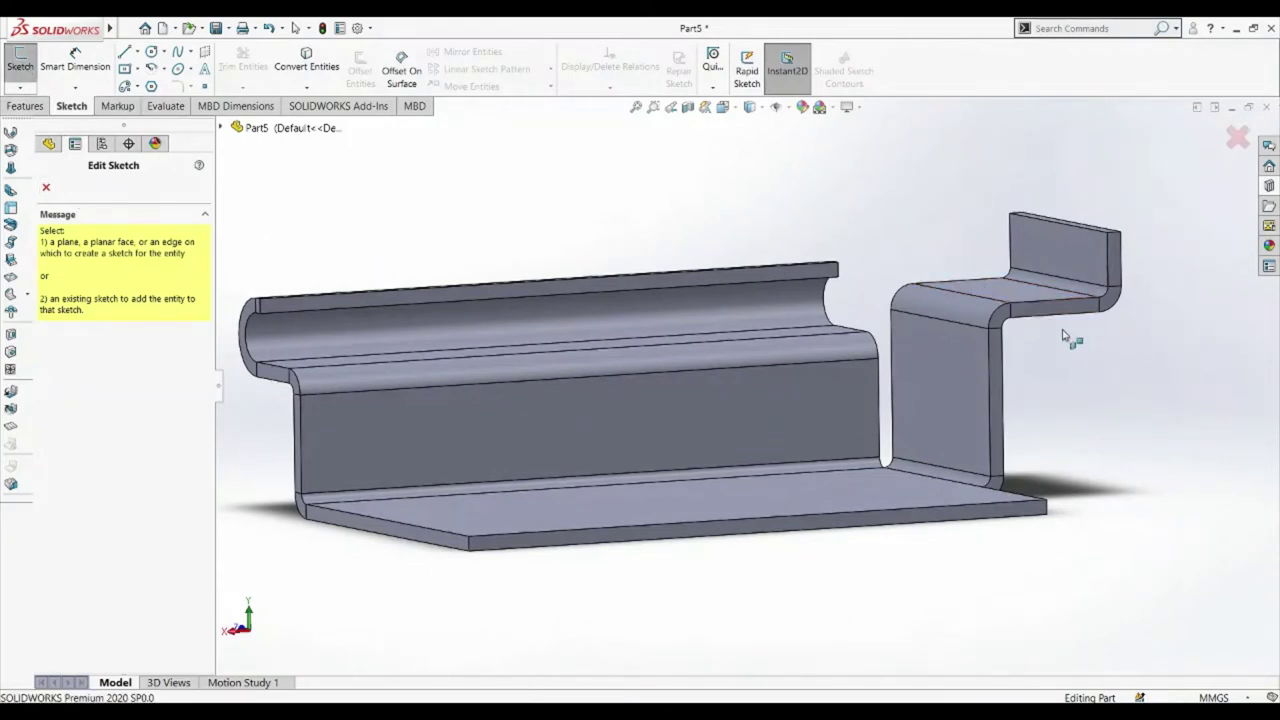
left_click(1057, 250)
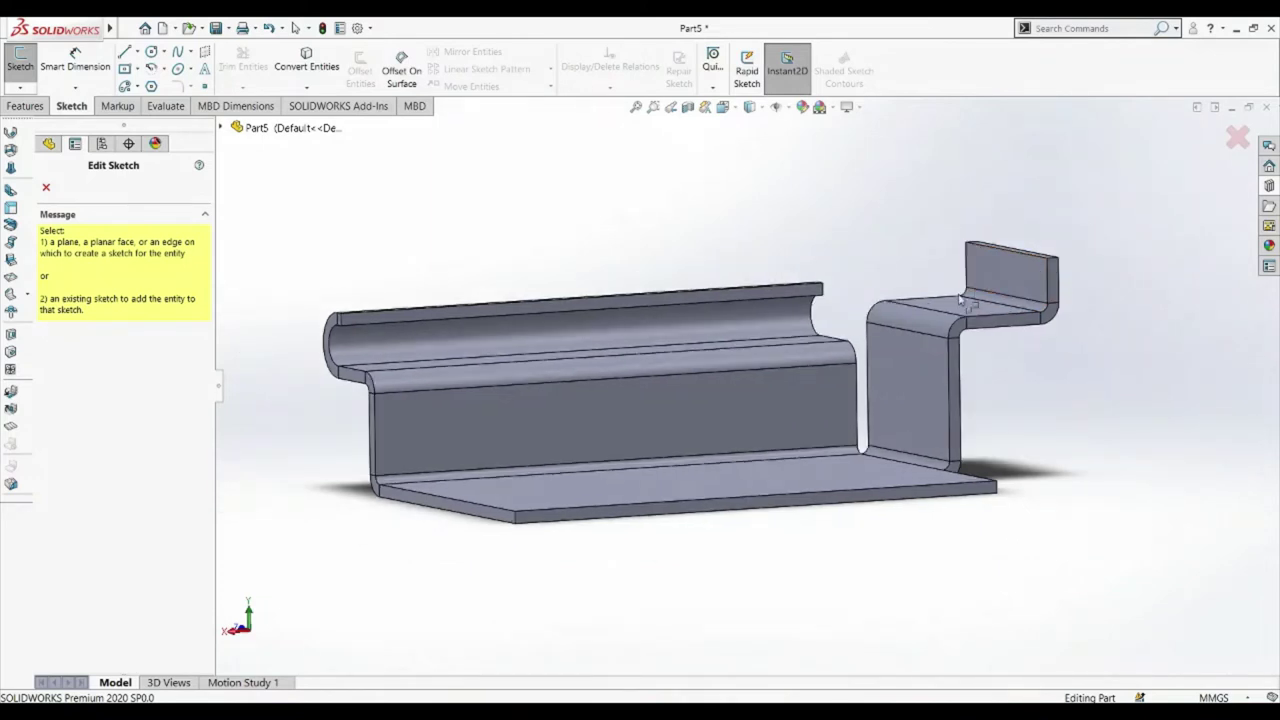
middle_click_drag(960, 298, 963, 329)
scroll(974, 254, "down", 3)
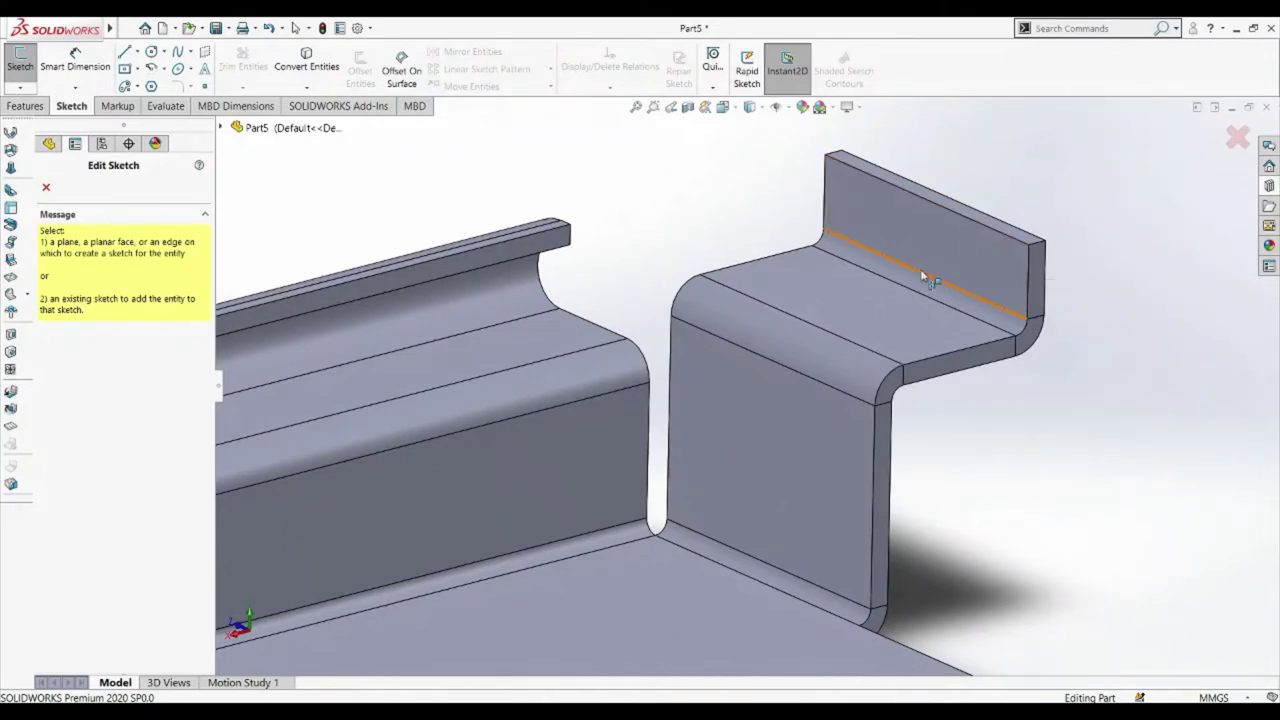
left_click(882, 302)
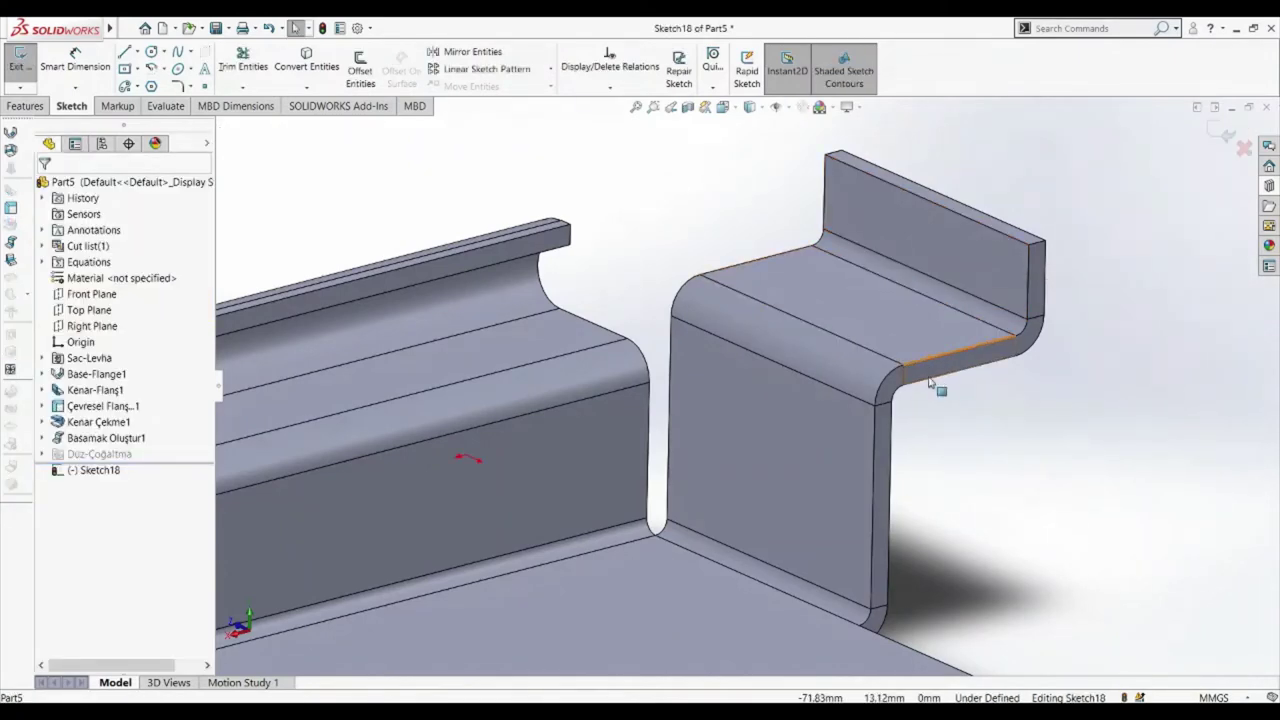
key("space")
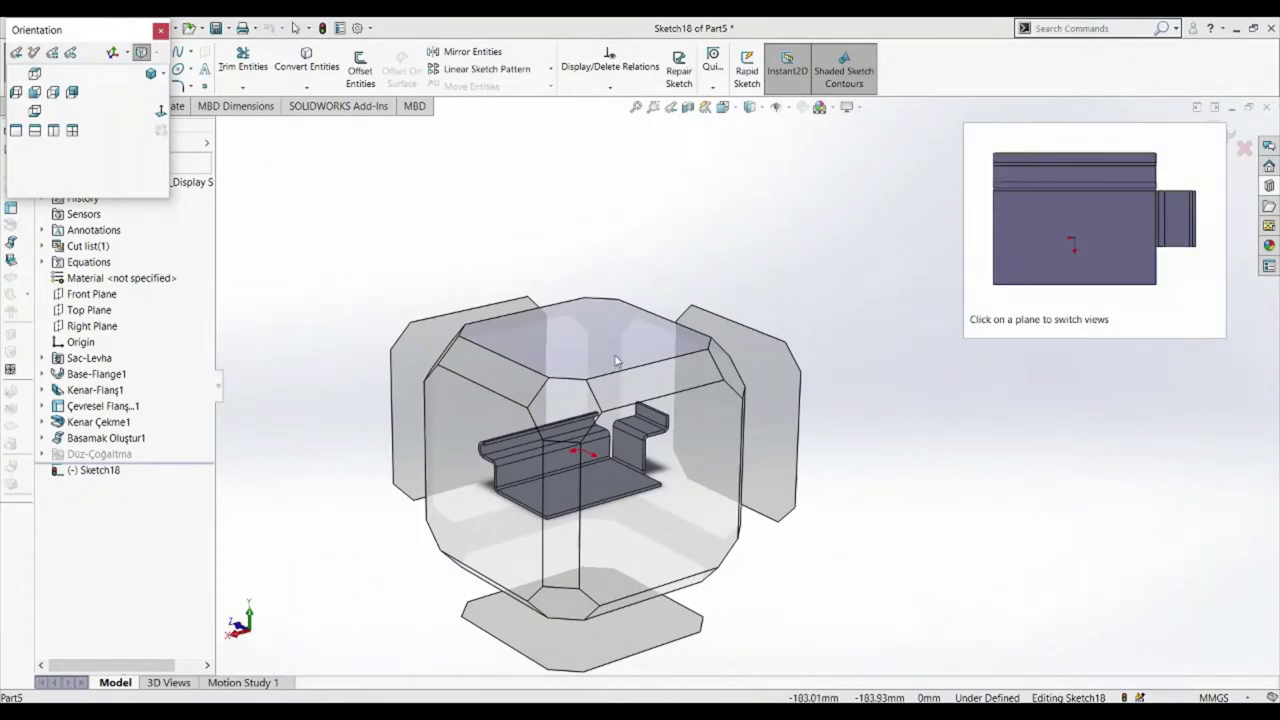
left_click(617, 370)
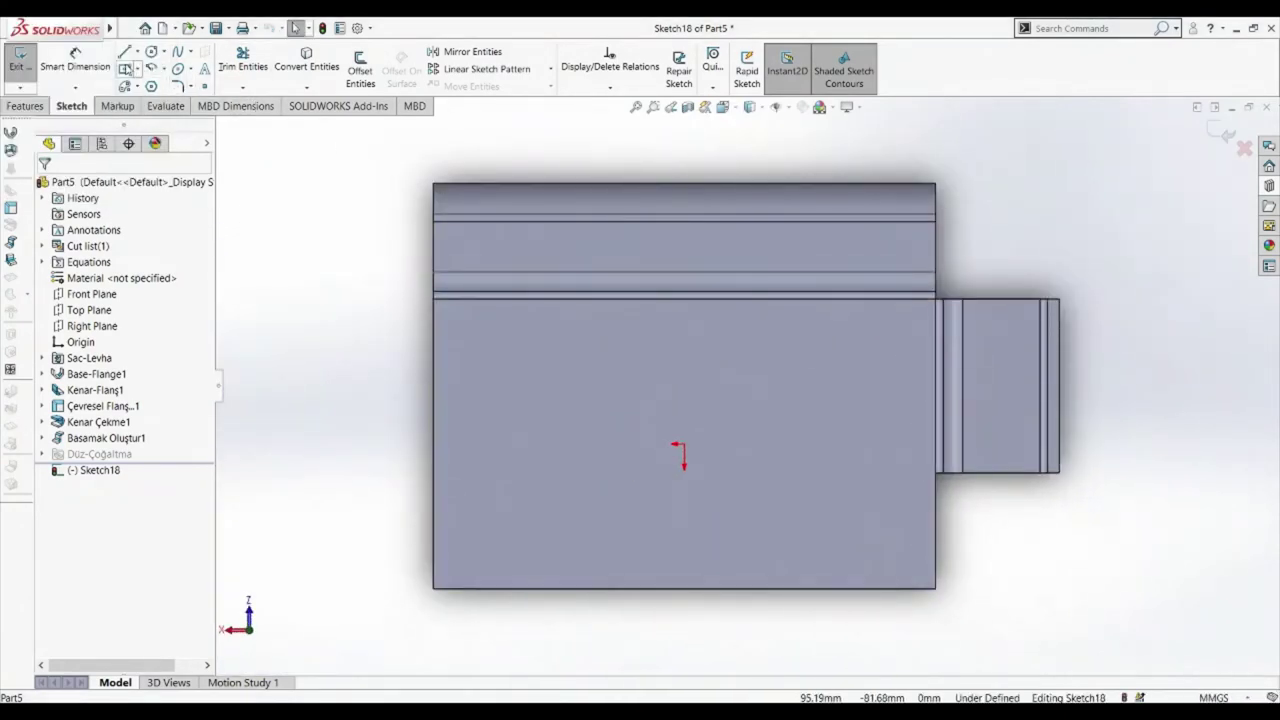
- Draw a slanted line about 47 mm long across the jog's horizontal face, from one side edge to the other
left_click(124, 51)
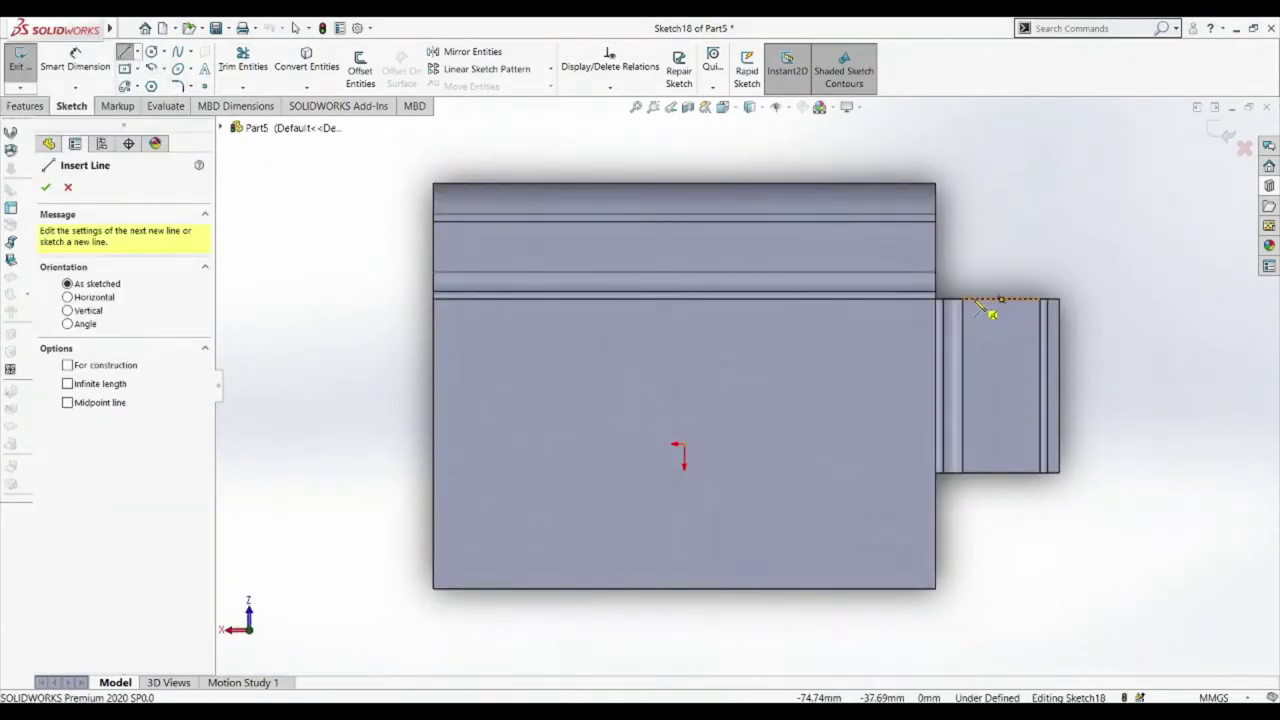
left_click(975, 300)
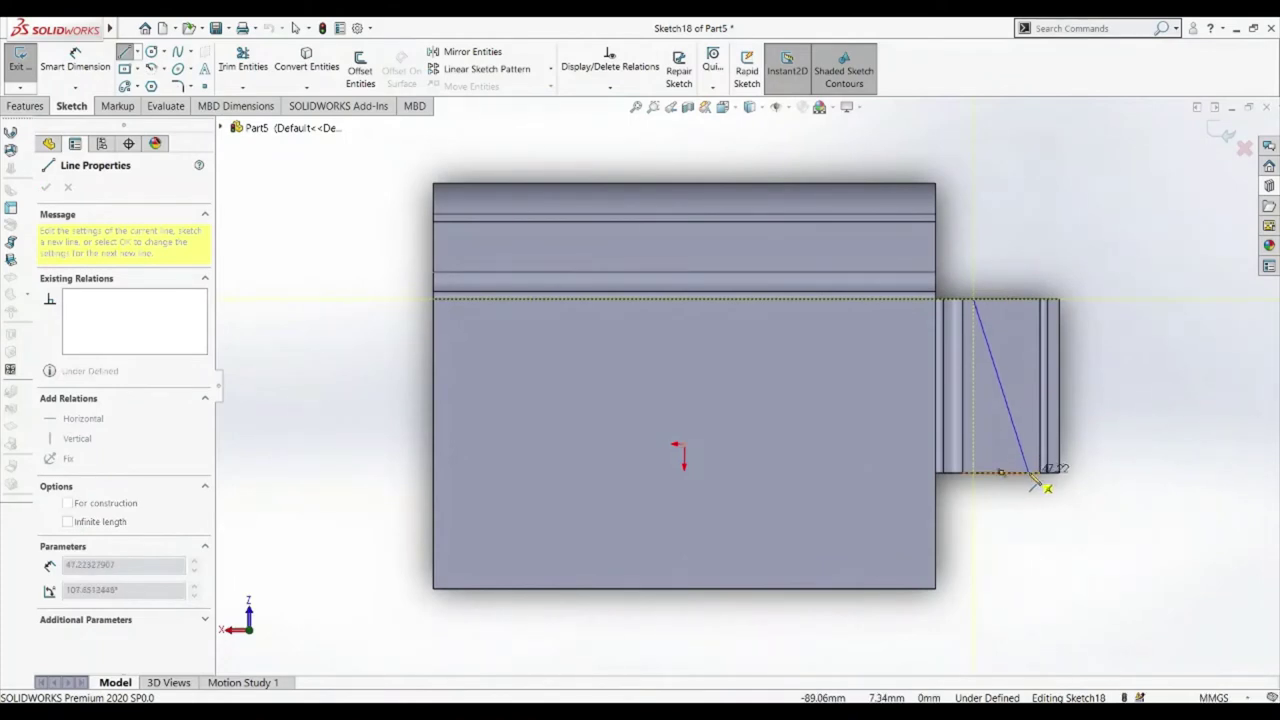
left_click(1028, 474)
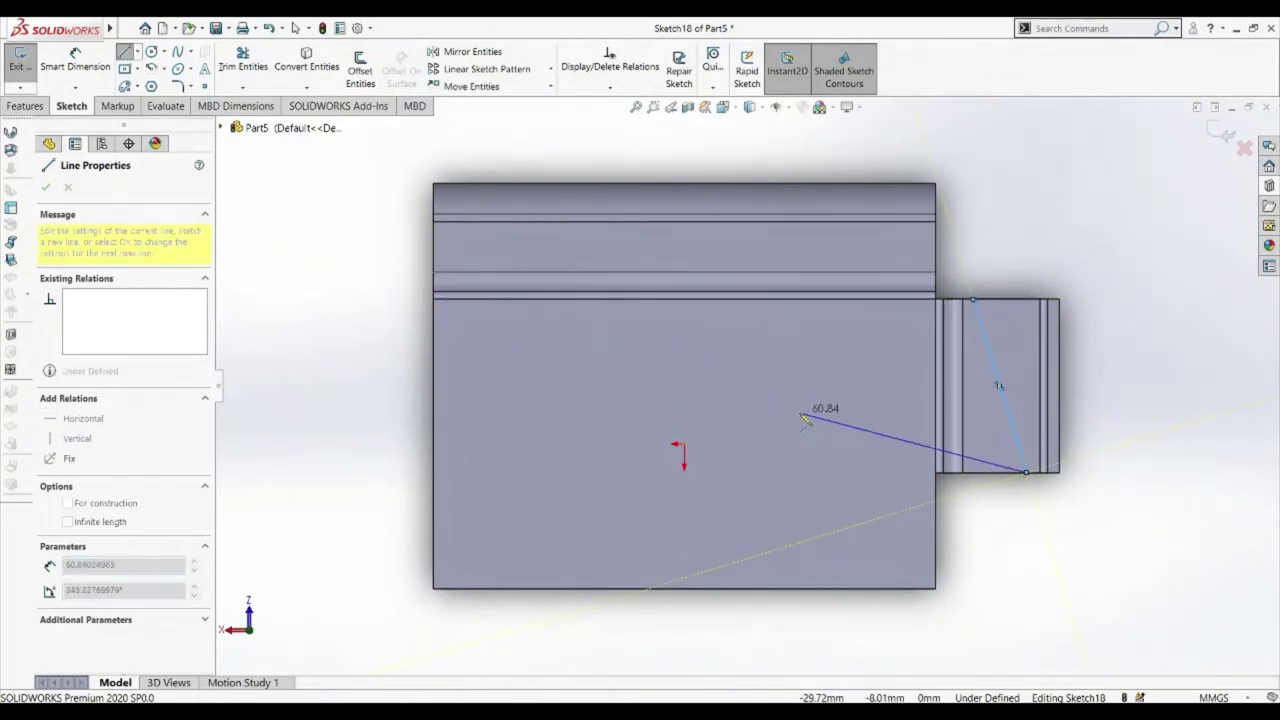
key("Escape")
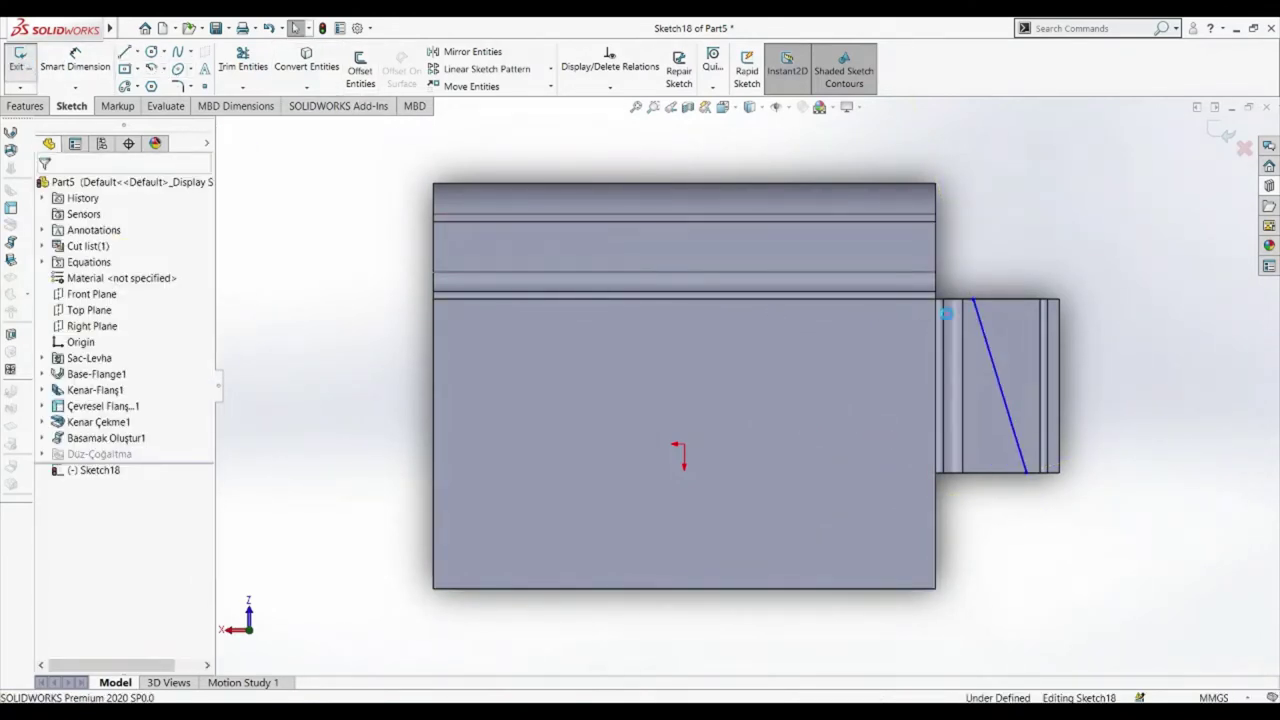
left_click(988, 335)
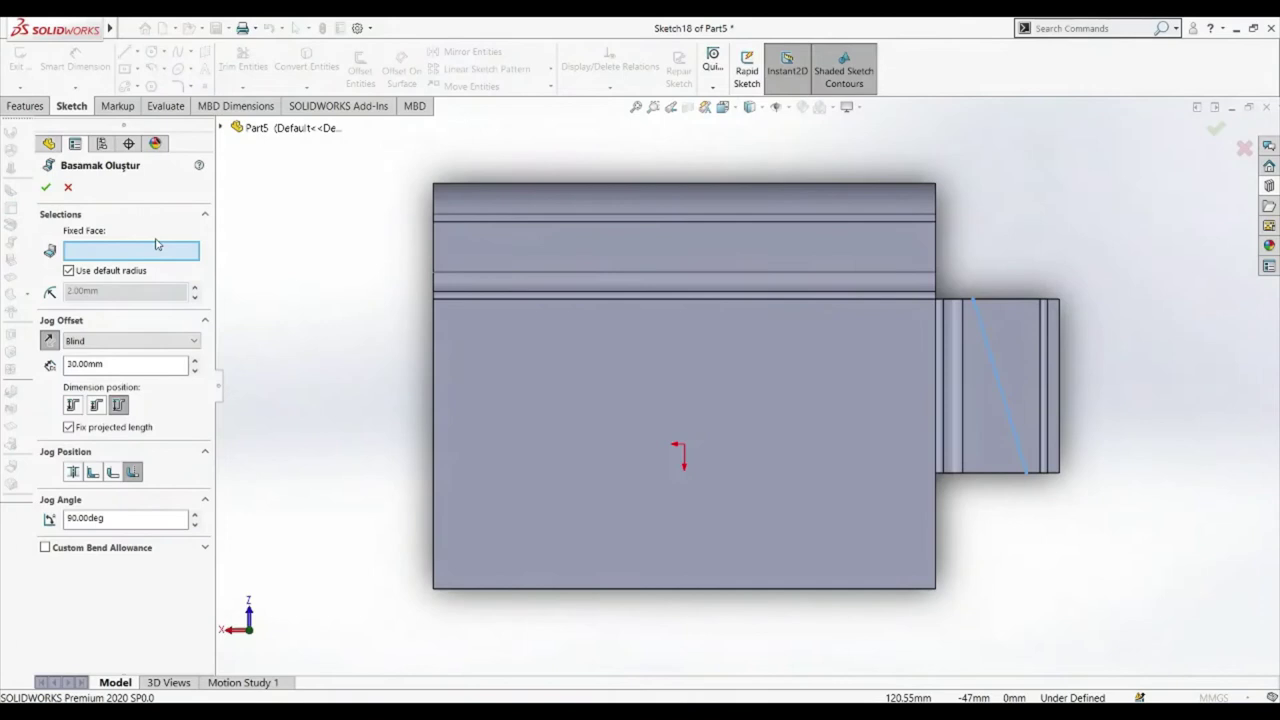
left_click(68, 188)
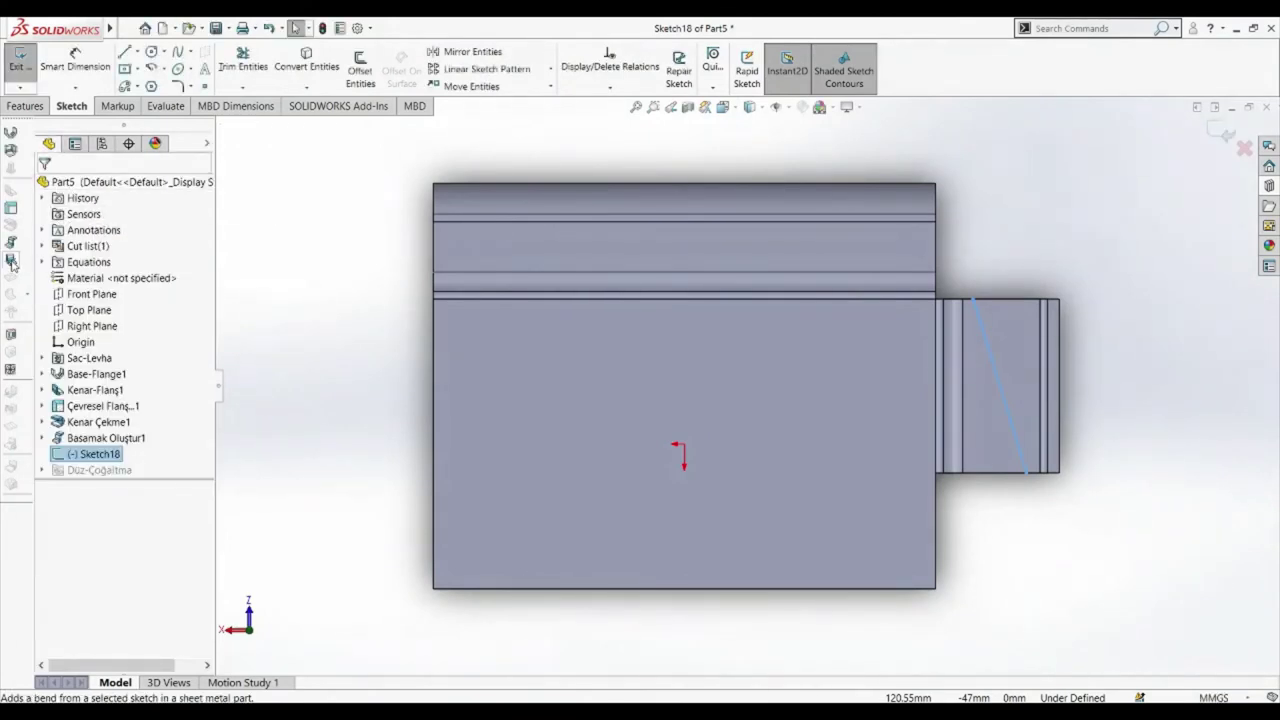
- Try to create a 90-degree sketched bend along the slanted line with the jog's horizontal face as the fixed face
left_click(11, 260)
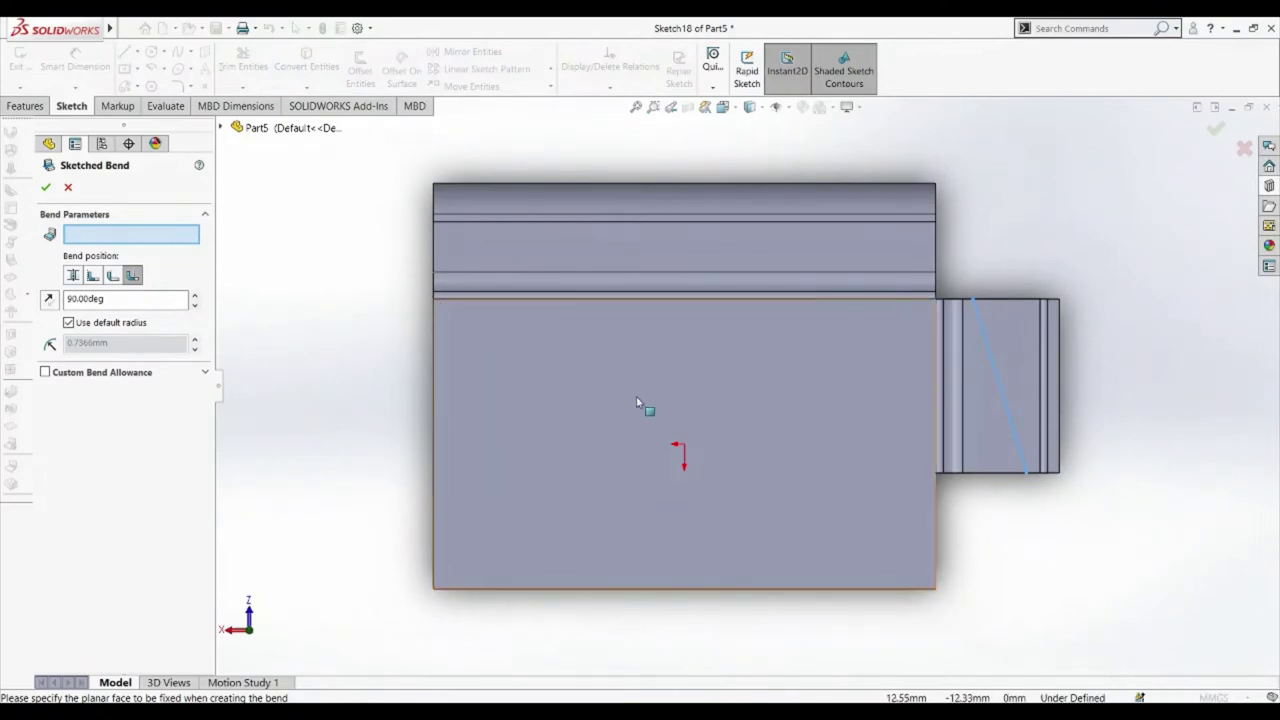
left_click(979, 439)
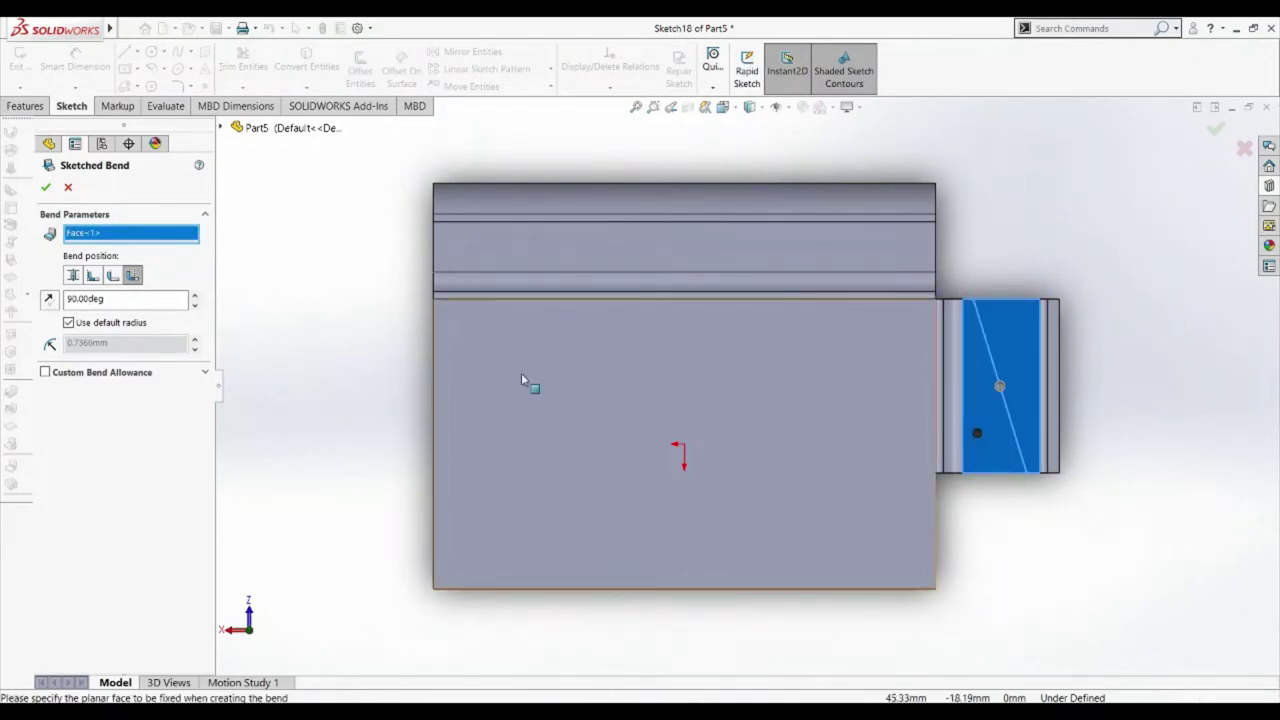
left_click(46, 188)
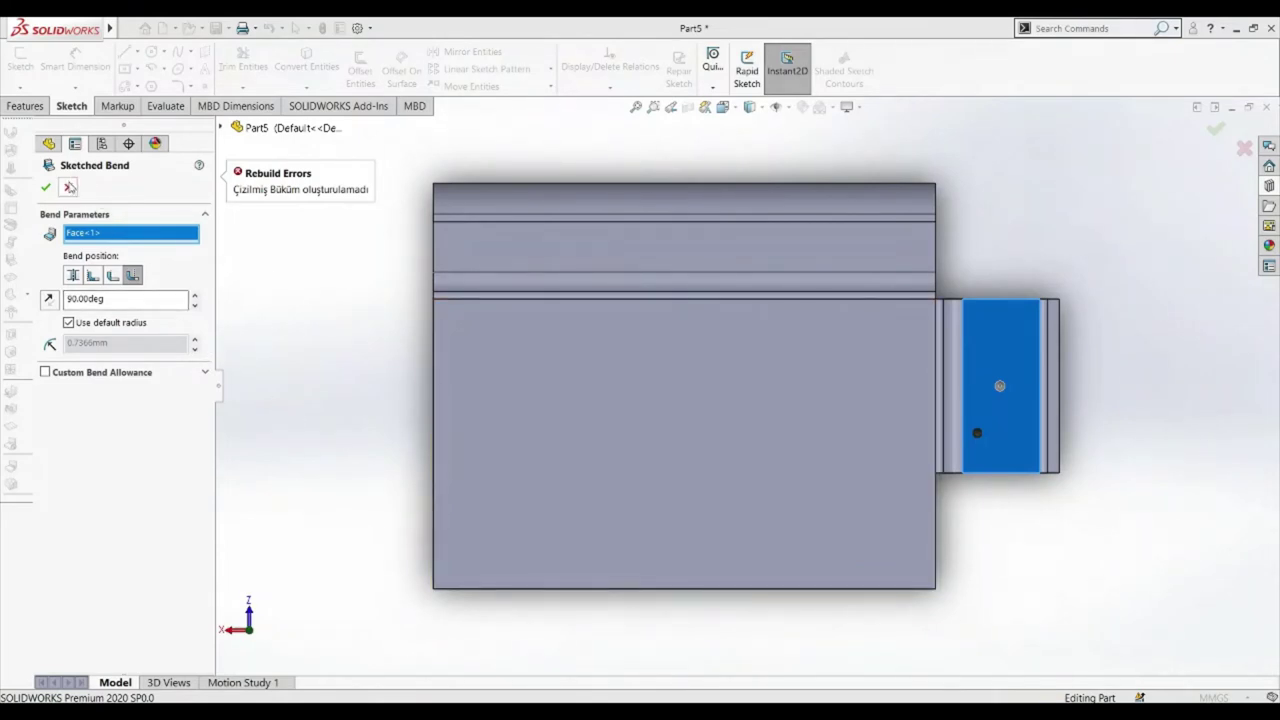
left_click(69, 187)
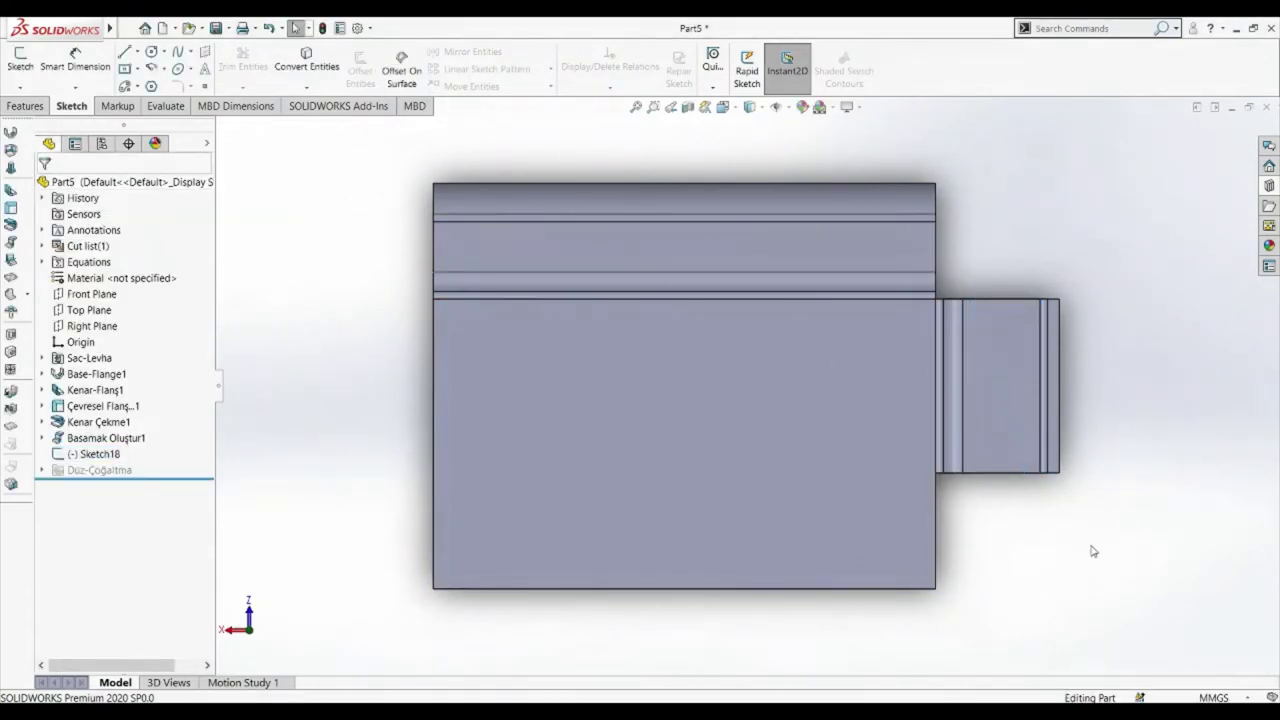
- Retry the sketched bend from the existing slanted-line sketch, testing fixed points on both sides of the line, and cancel it
middle_click_drag(1093, 551, 1100, 290)
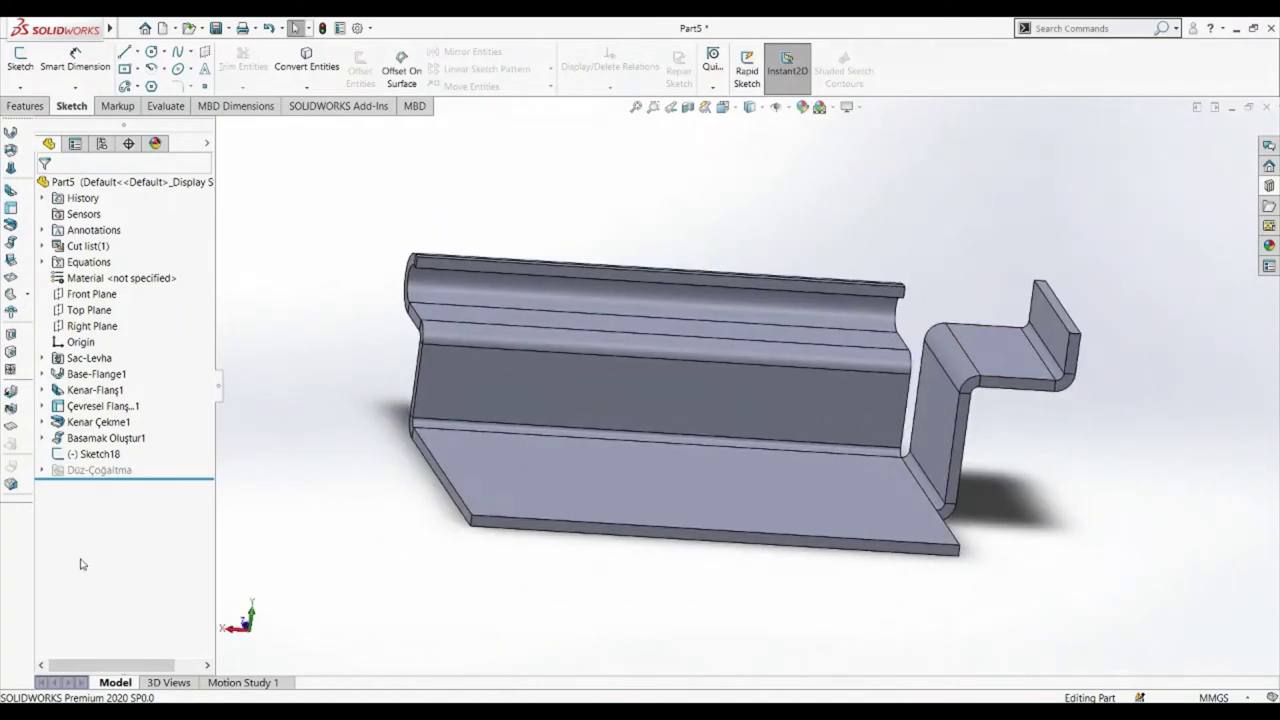
left_click(92, 454)
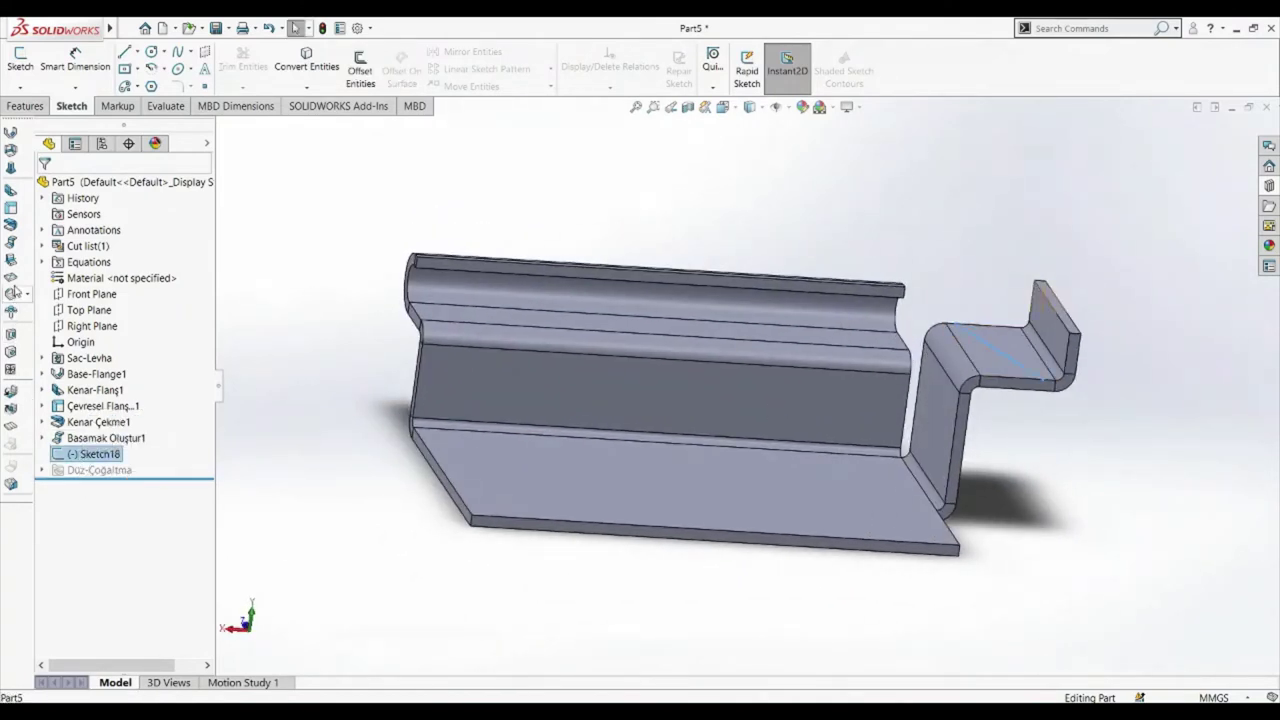
left_click(12, 292)
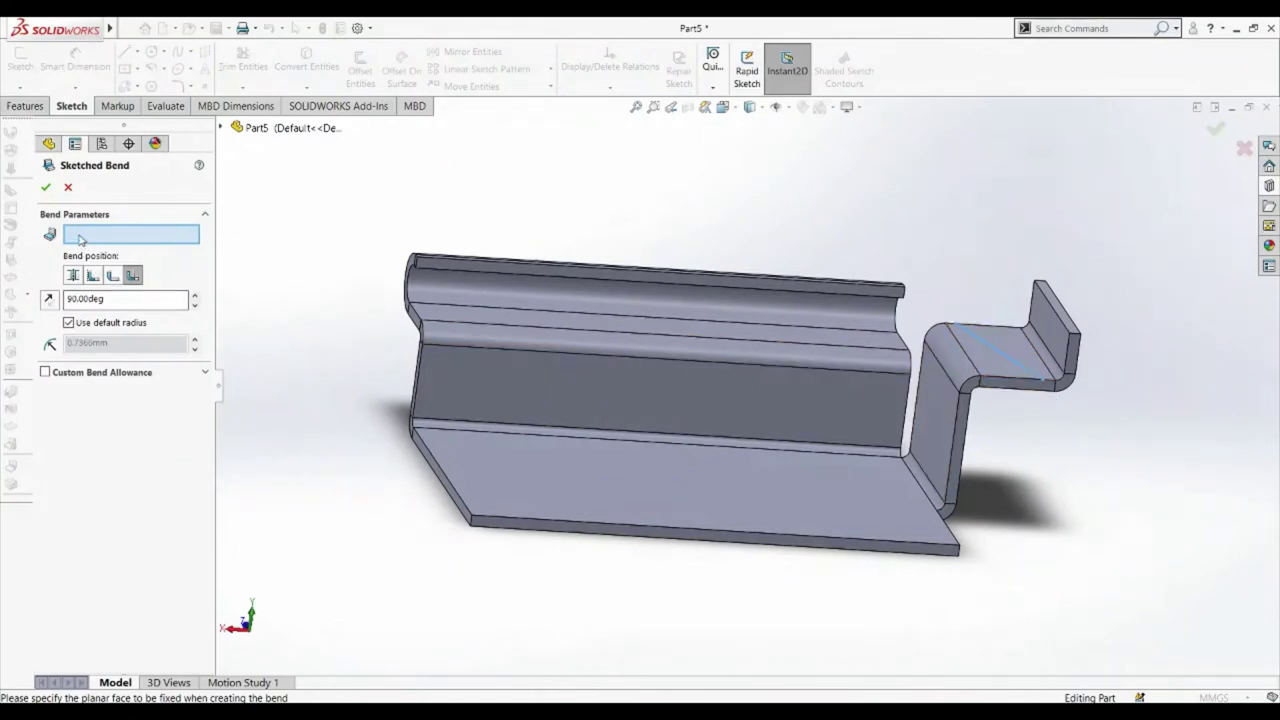
left_click(986, 364)
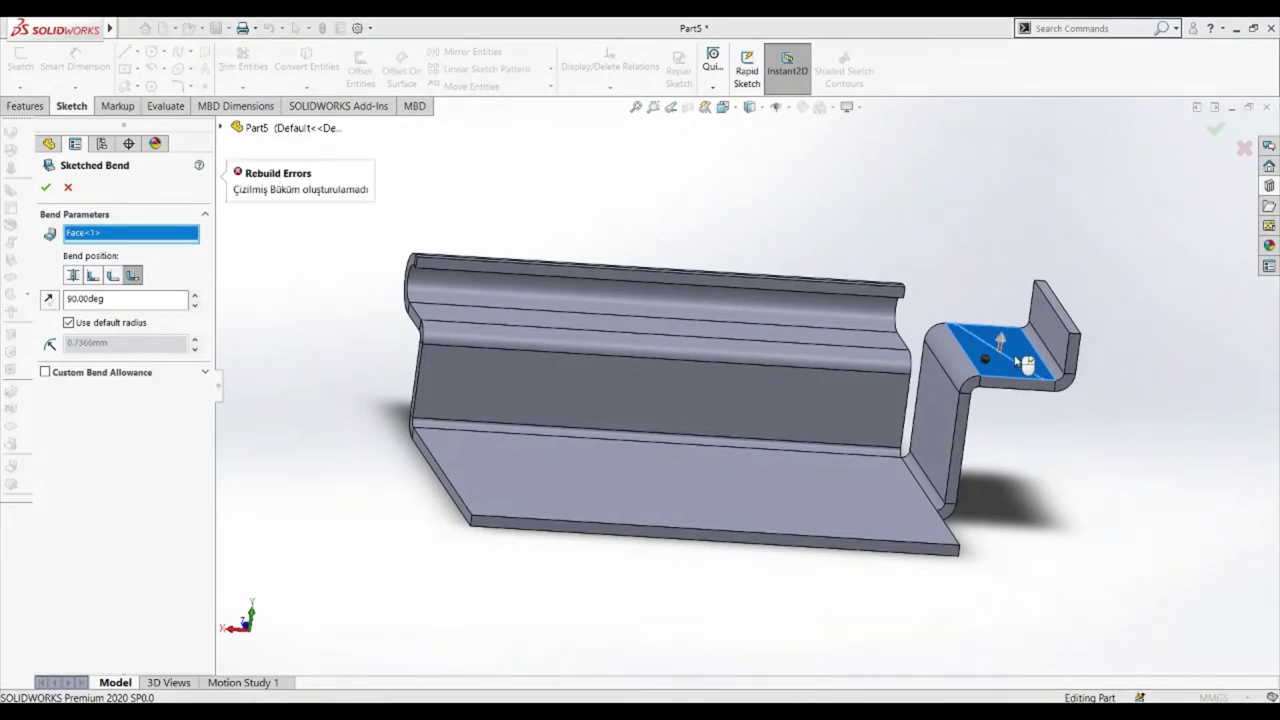
left_click(1020, 370)
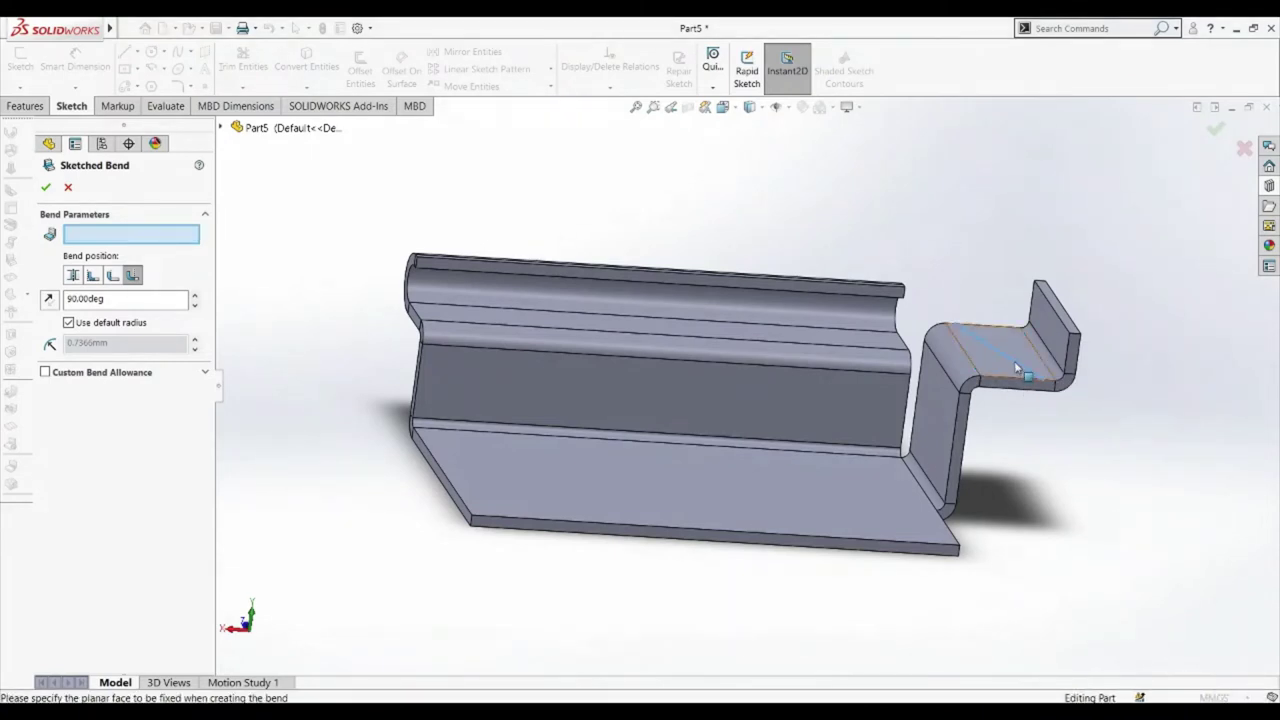
left_click(1018, 368)
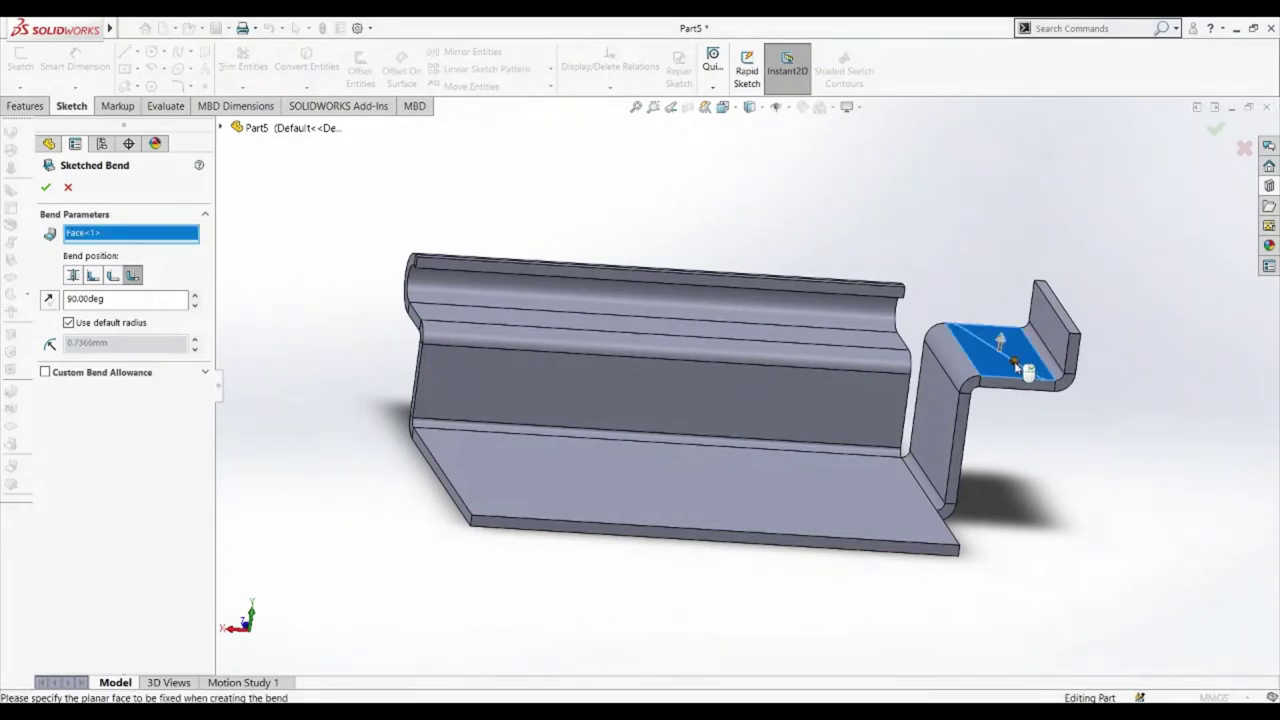
left_click(68, 188)
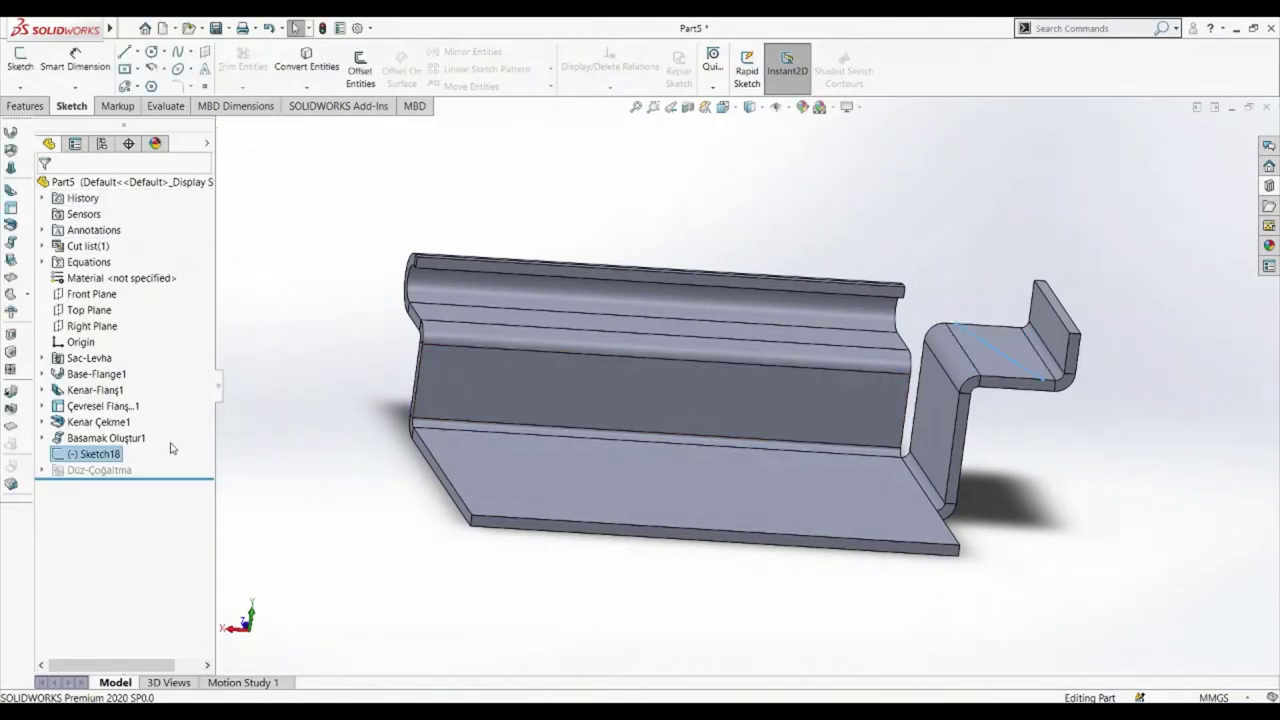
- Reopen the slanted line's sketch for editing
left_click(84, 455)
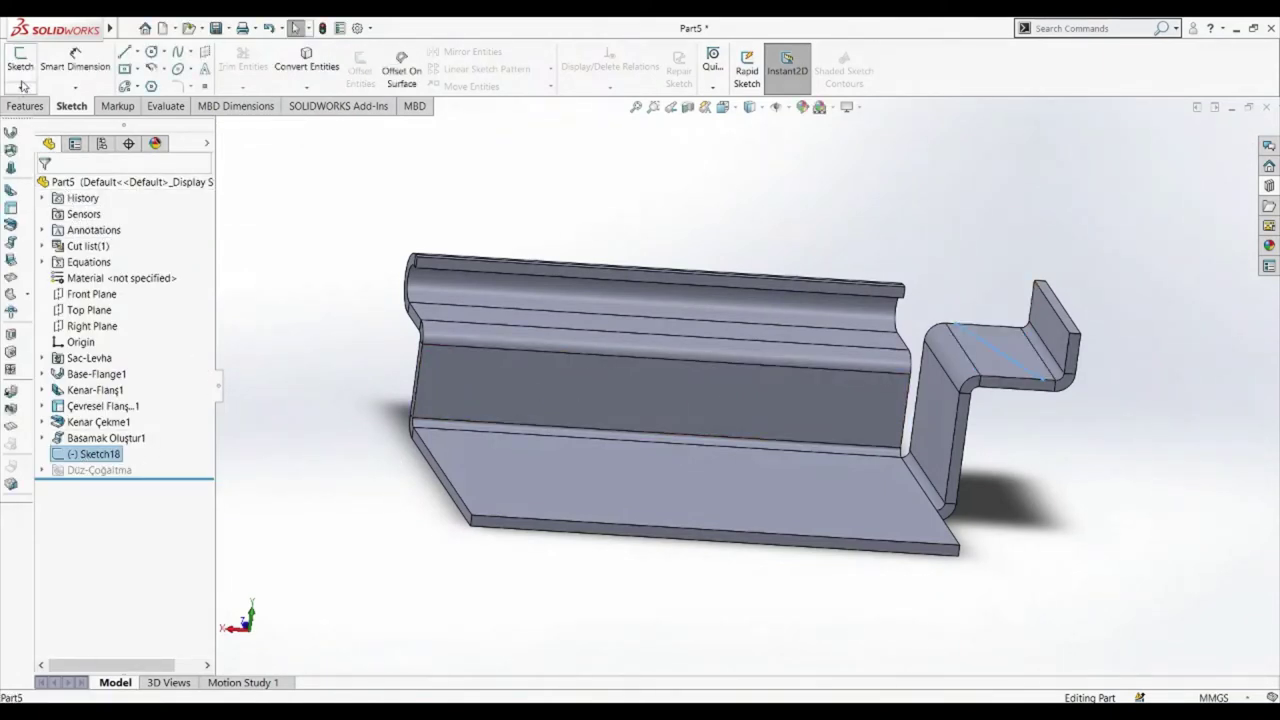
right_click(92, 455)
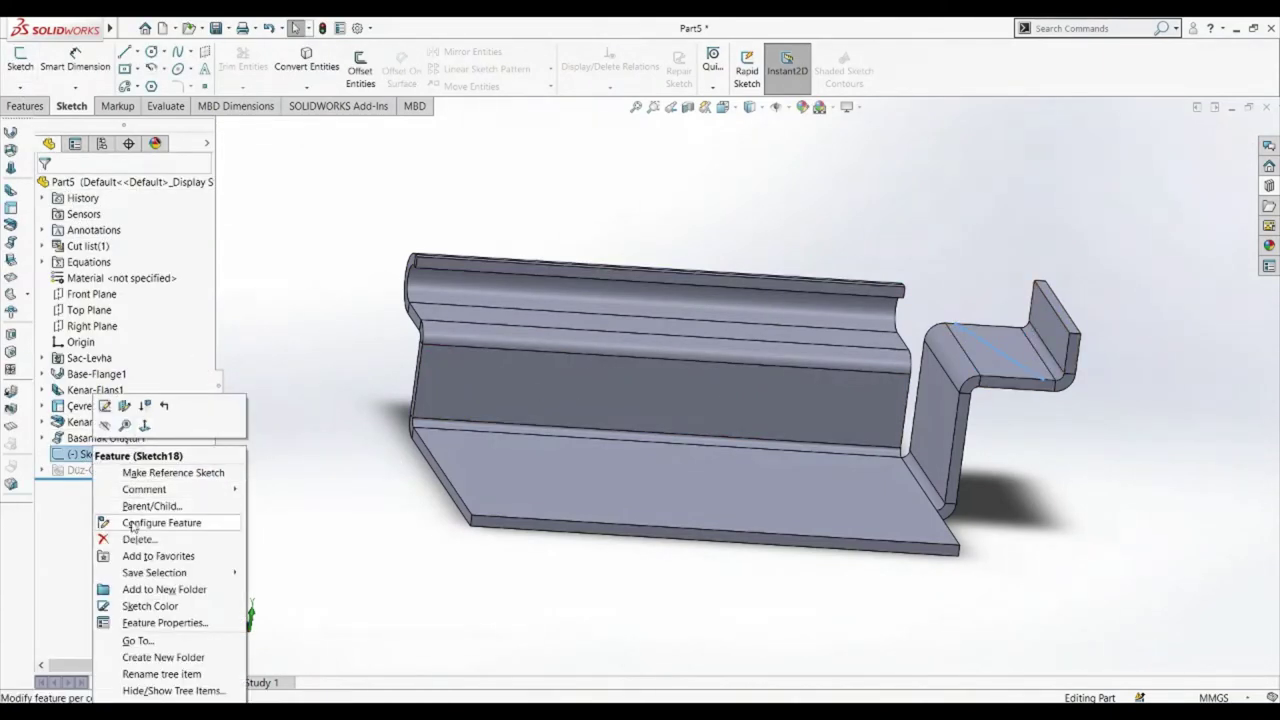
left_click(104, 405)
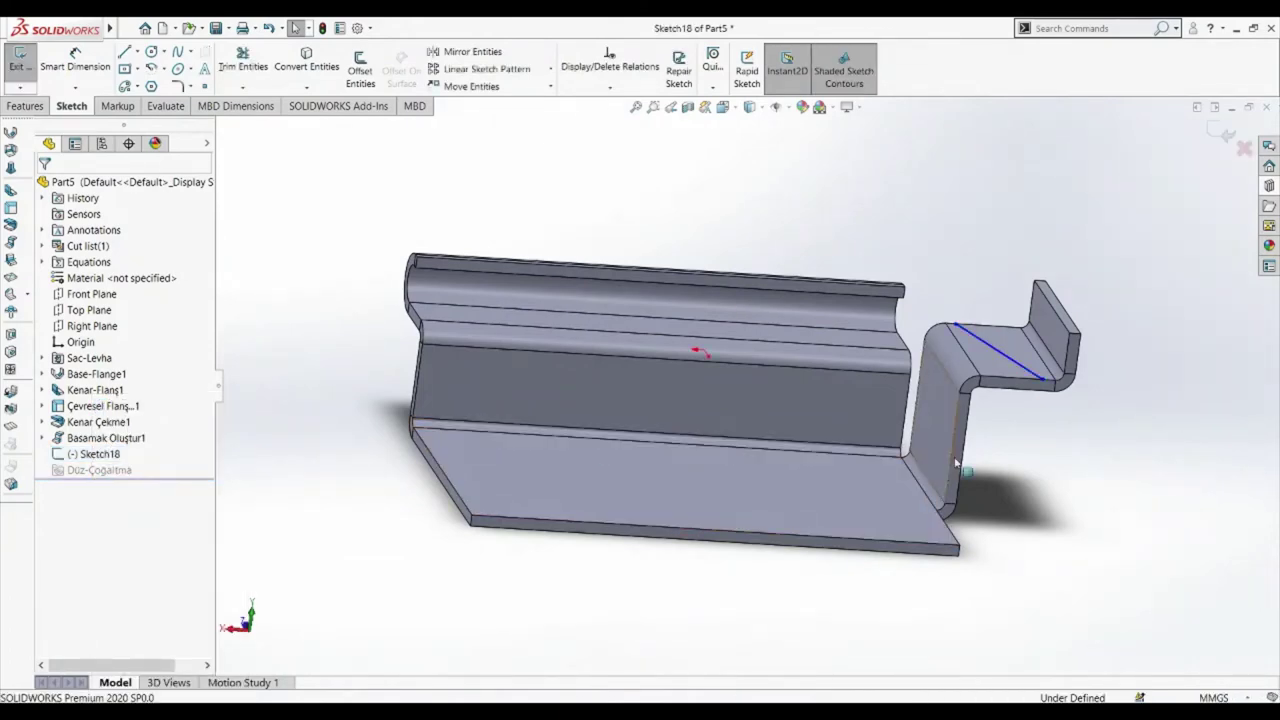
scroll(997, 338, "down", 3)
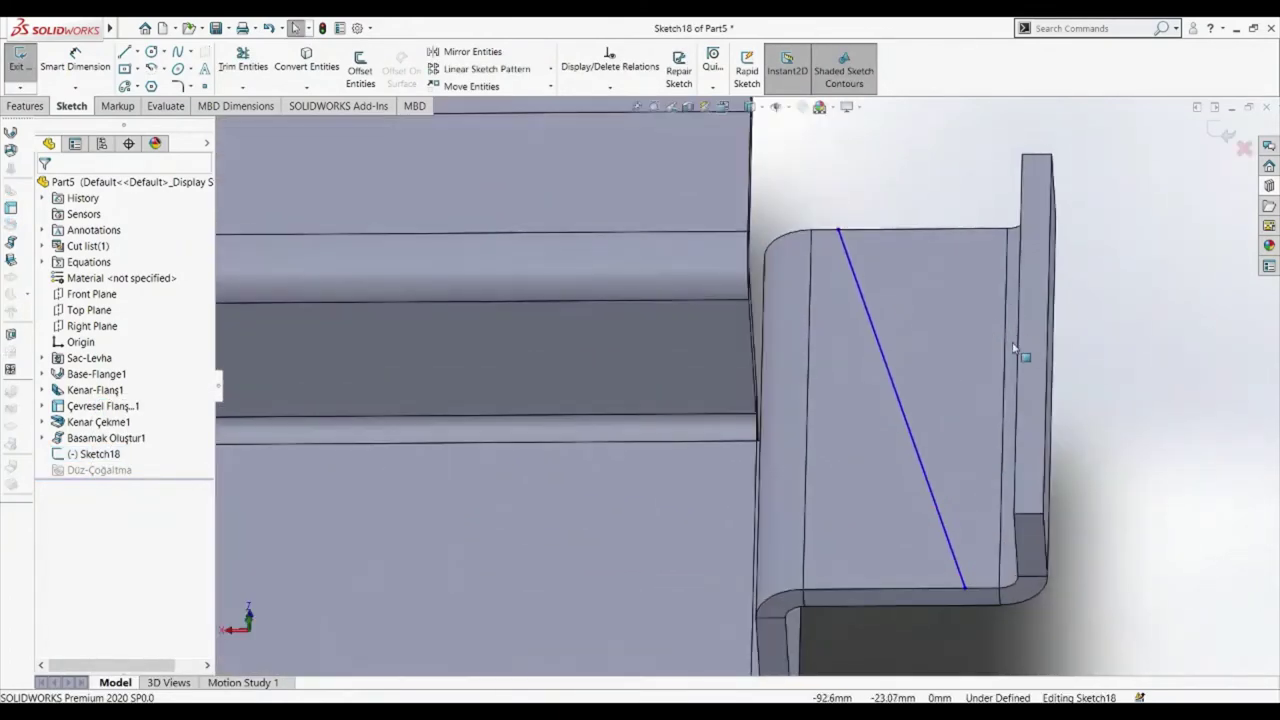
scroll(1020, 356, "up", 1)
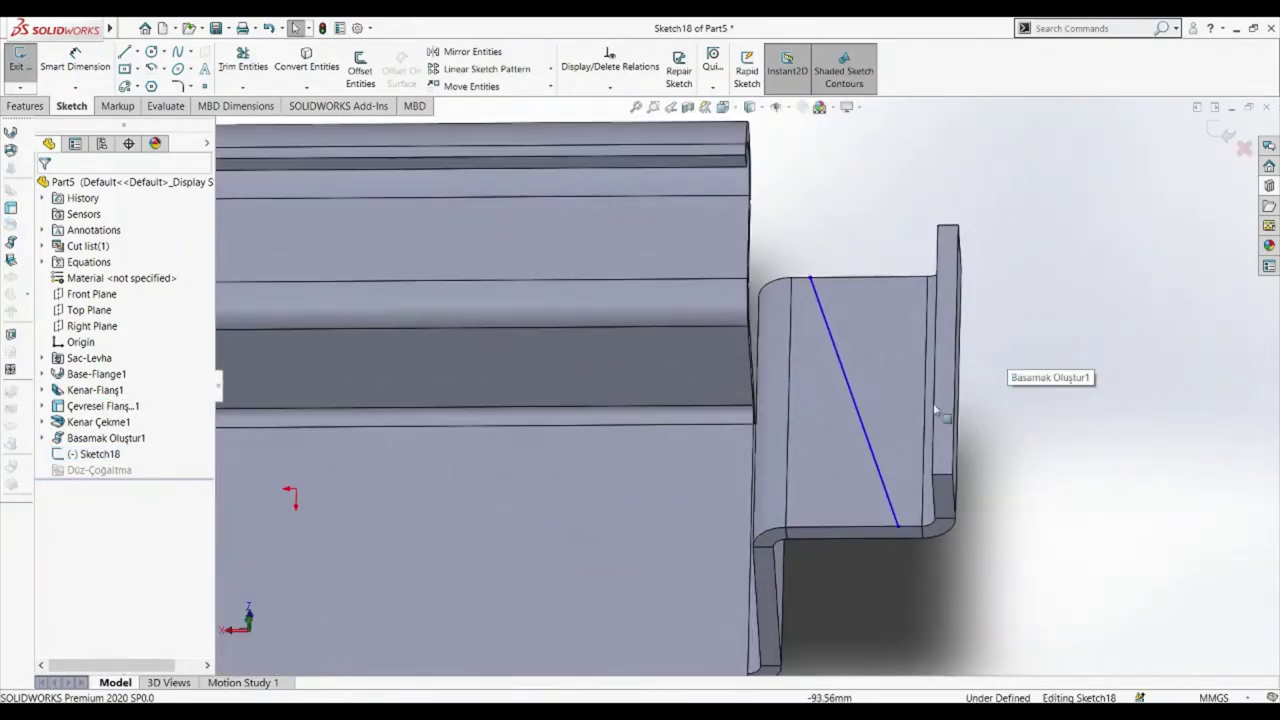
- Dimension the slanted line's rear endpoint 3 mm from the adjacent corner of the jog face's inner bend edge
left_click(899, 490)
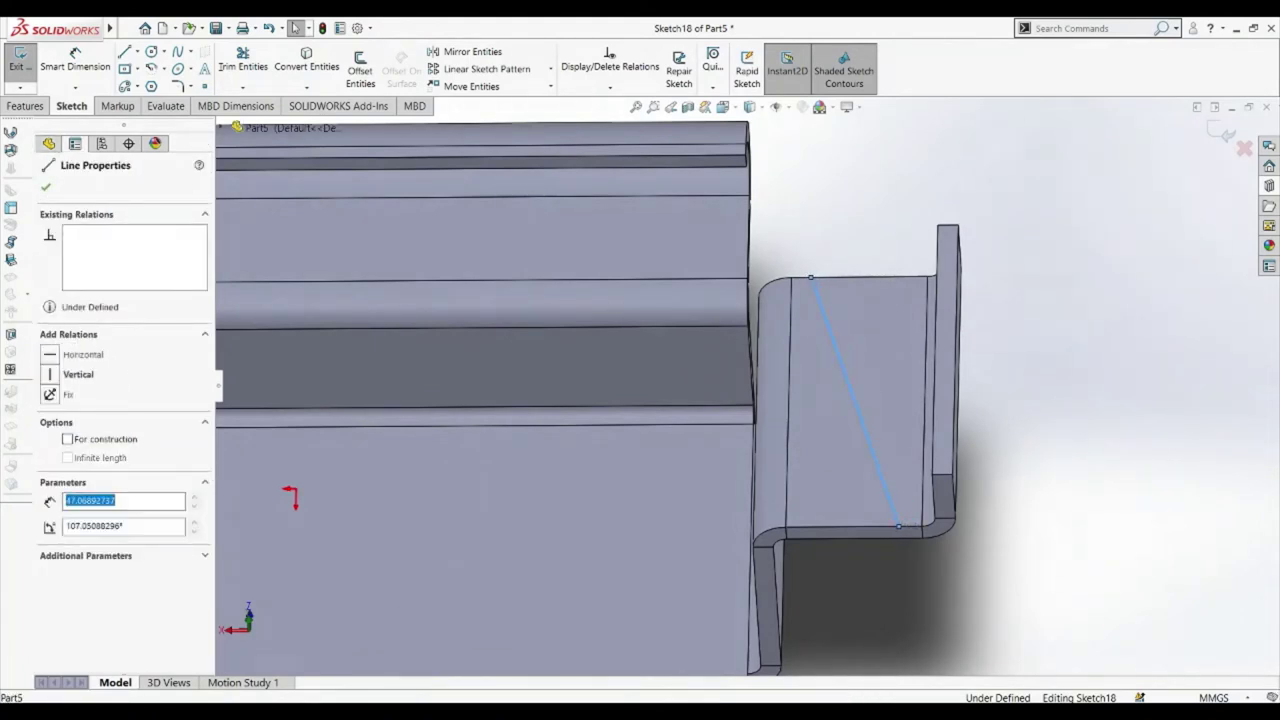
left_click(75, 60)
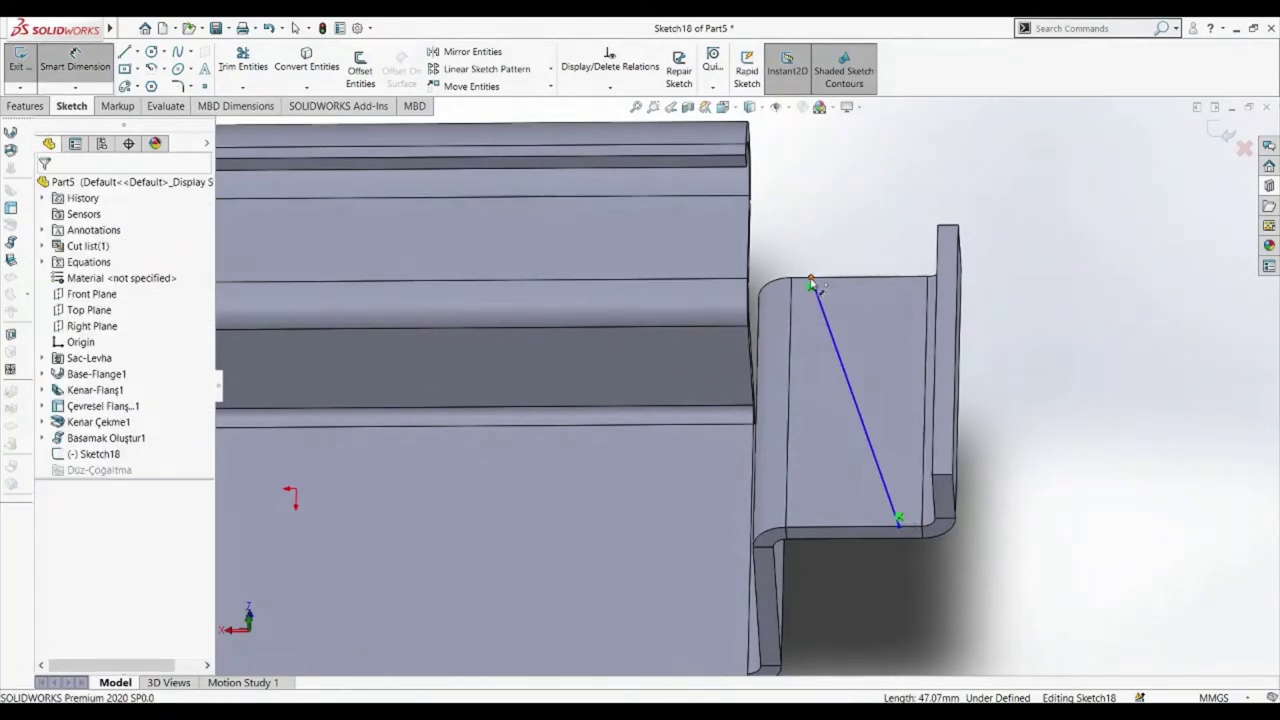
left_click(811, 283)
left_click(791, 283)
left_click(803, 260)
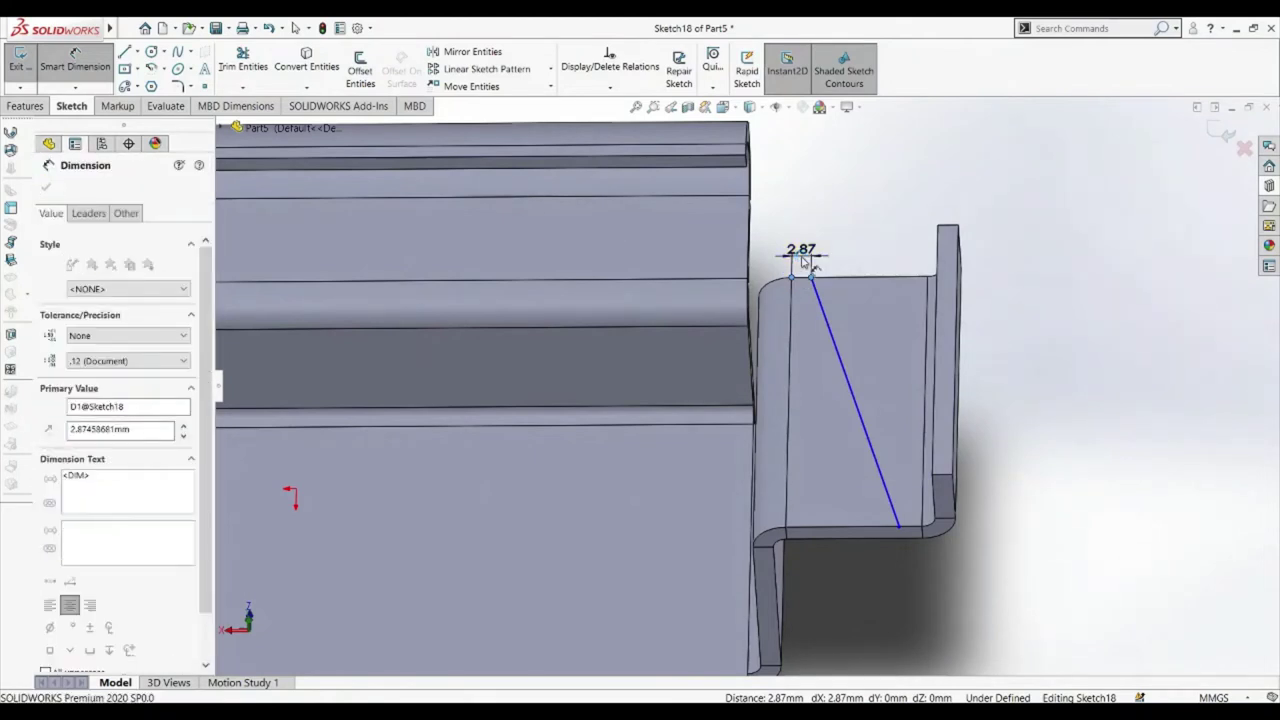
type("3")
key("Return")
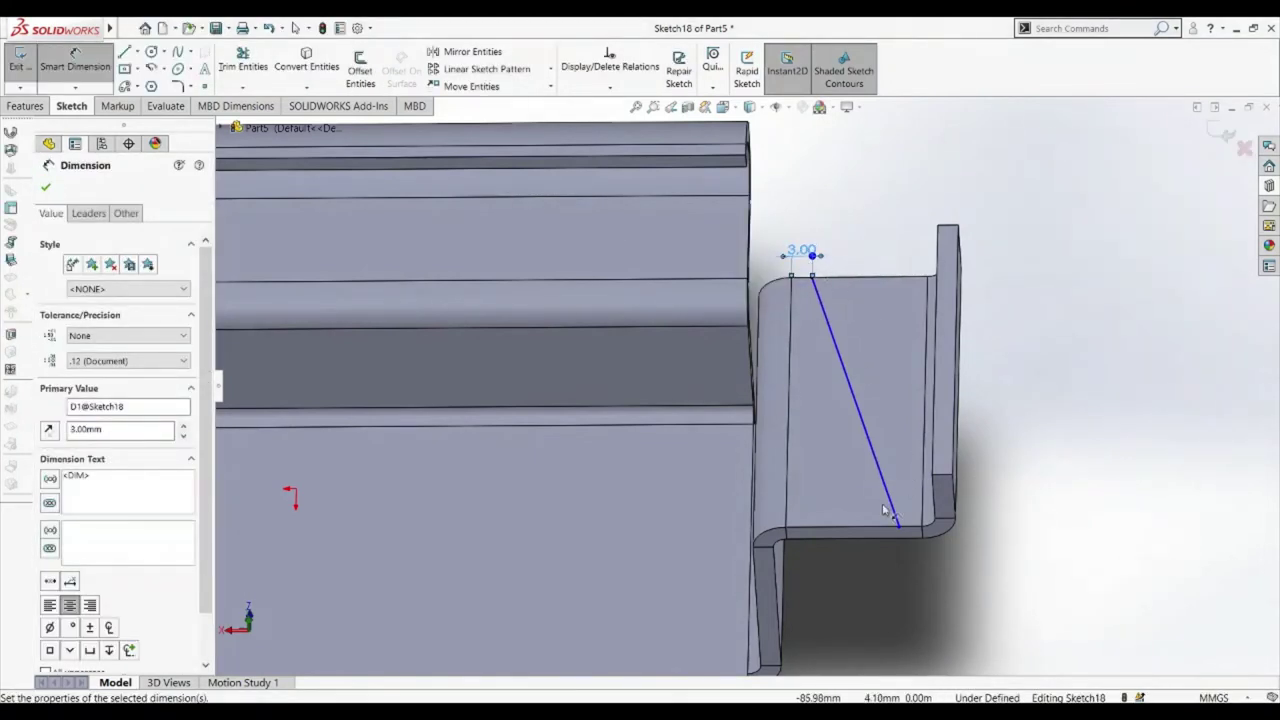
- Dimension the slanted line's front endpoint 15 mm from the front corner of the same bend edge
left_click(788, 528)
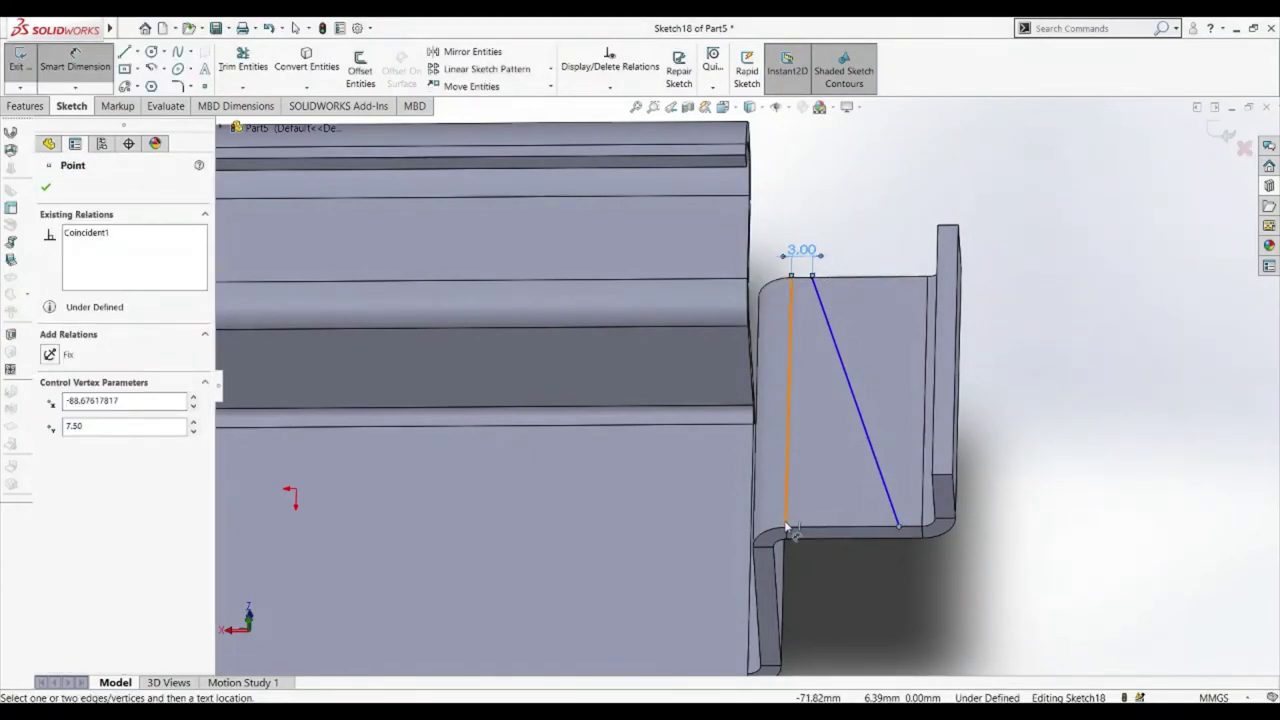
left_click(898, 525)
left_click(843, 574)
type("15")
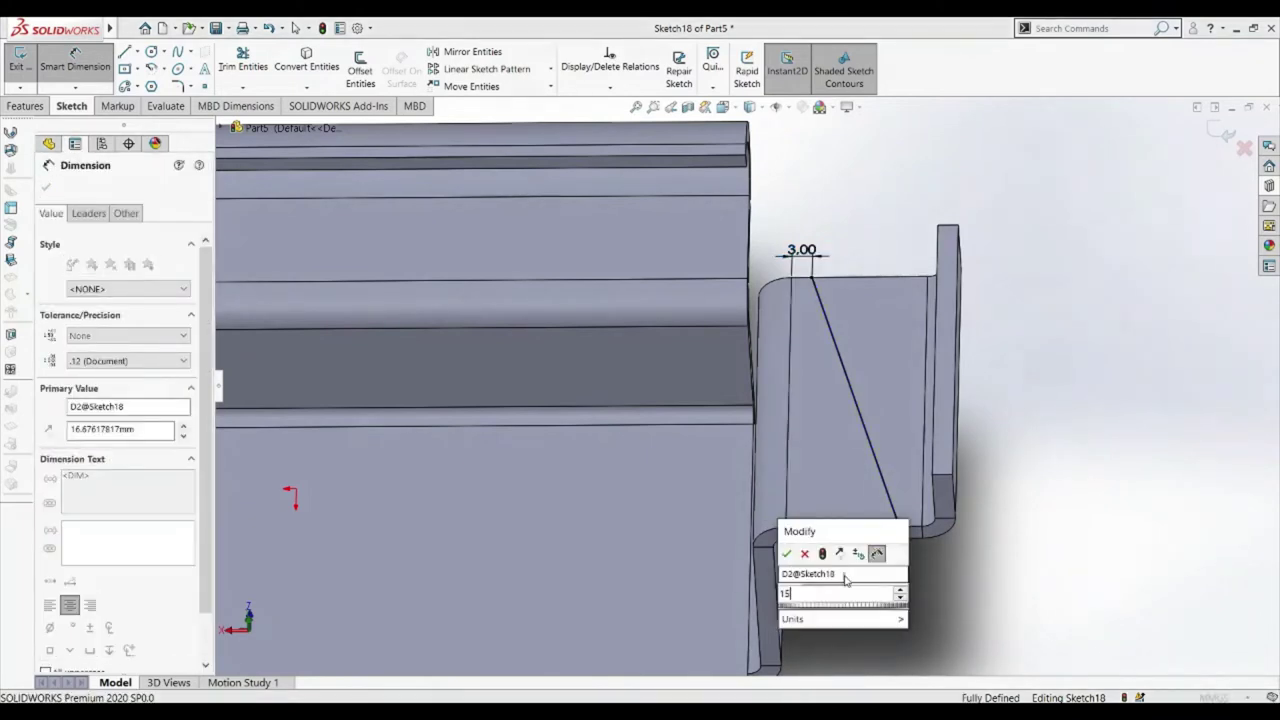
key("Return")
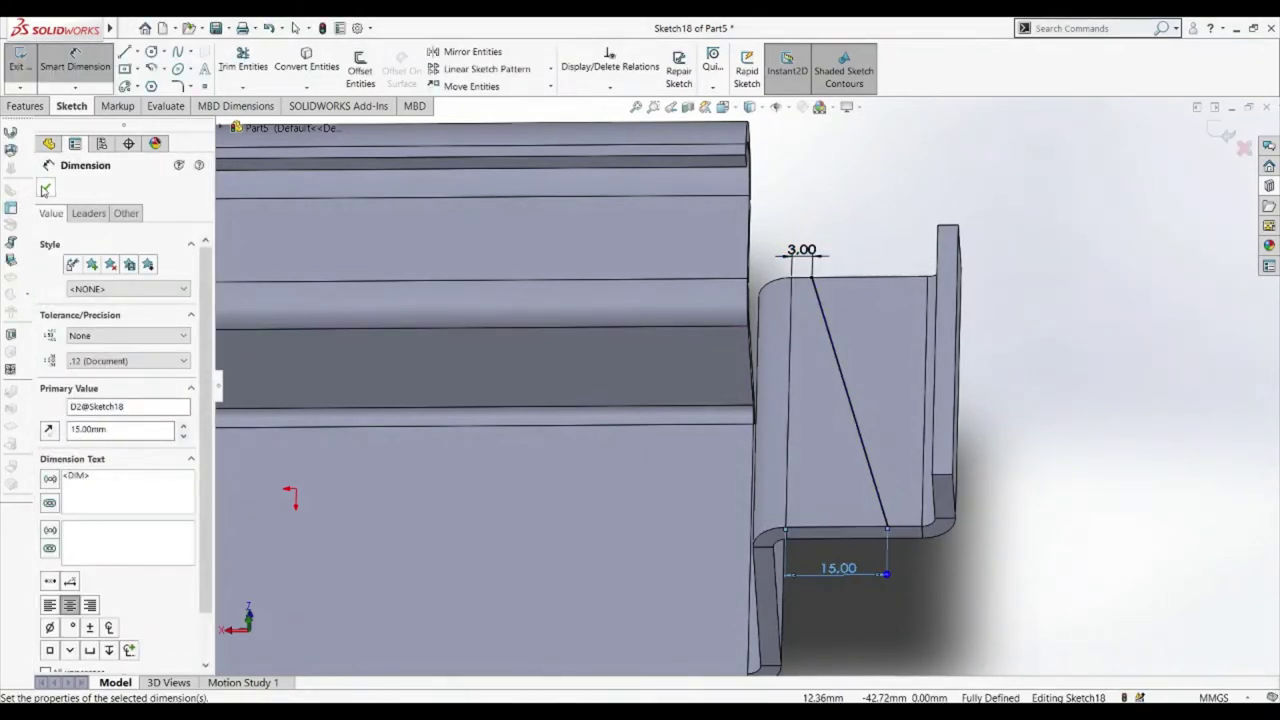
left_click(44, 190)
- Create a 90-degree sketched bend along the slanted line, fixing the jog face on the side nearest the main part, with the default radius
left_click(13, 260)
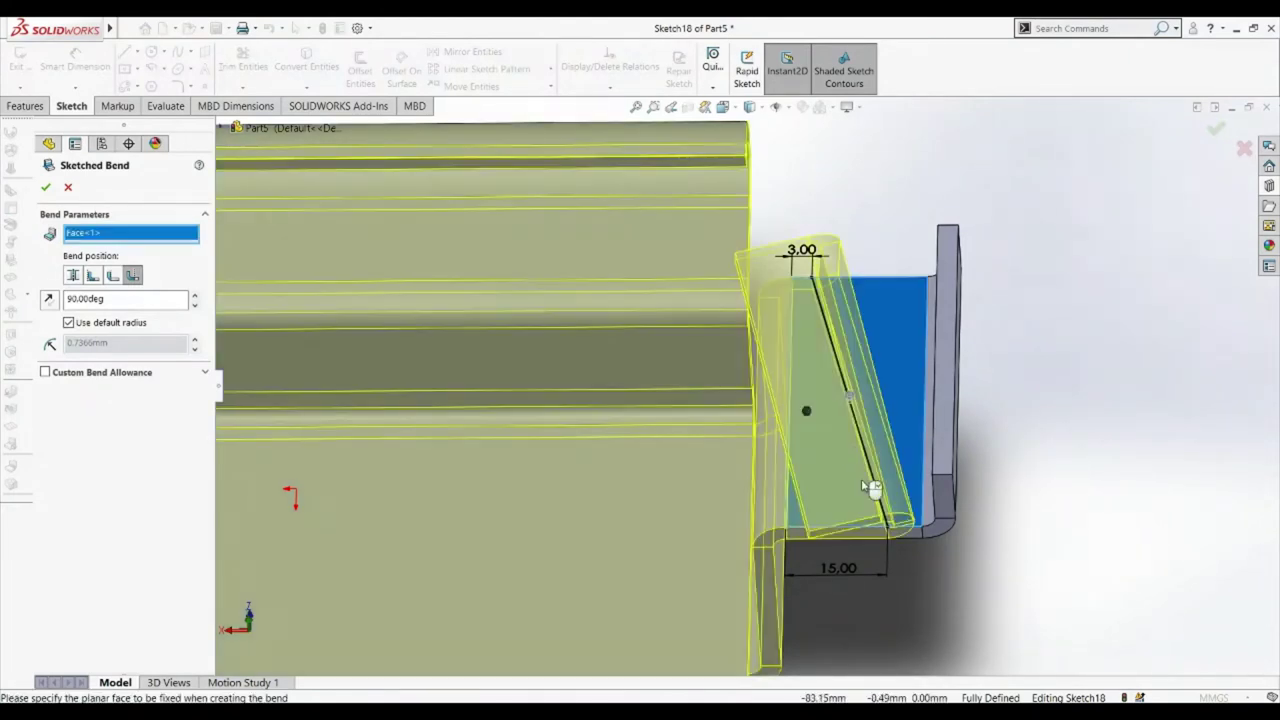
left_click(806, 412)
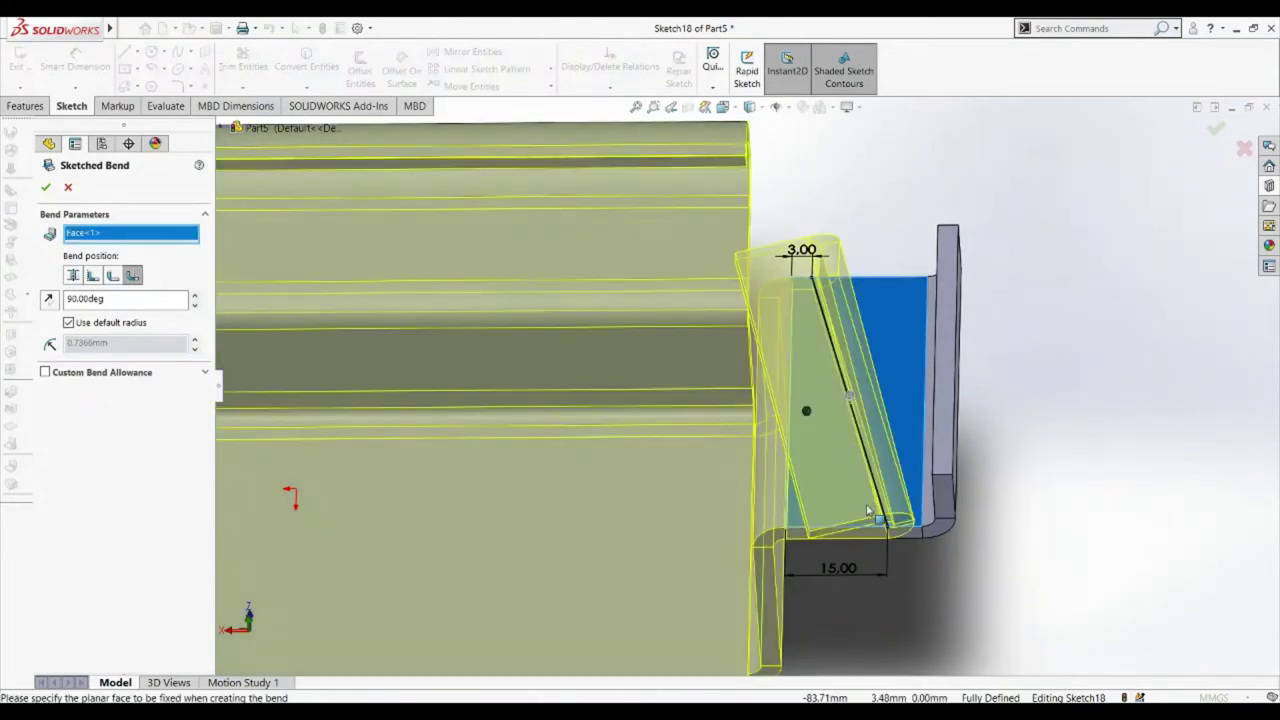
middle_click_drag(736, 528, 769, 394)
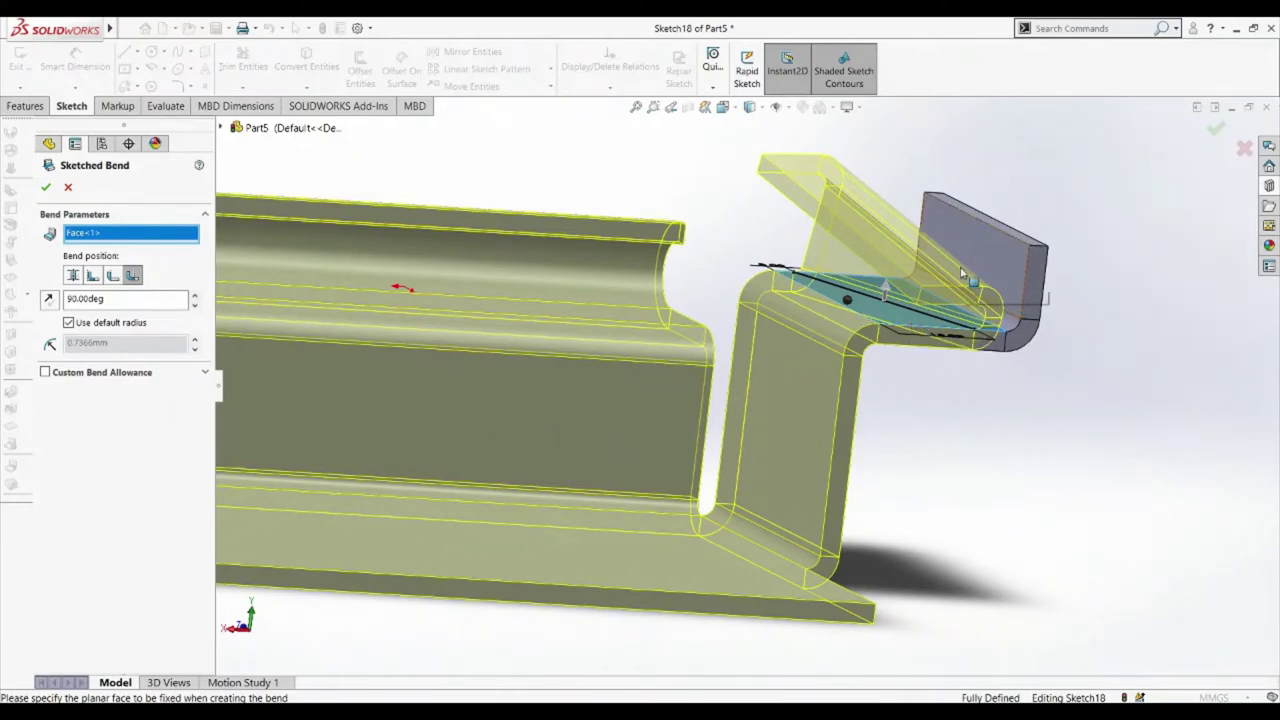
middle_click_drag(1073, 428, 986, 357)
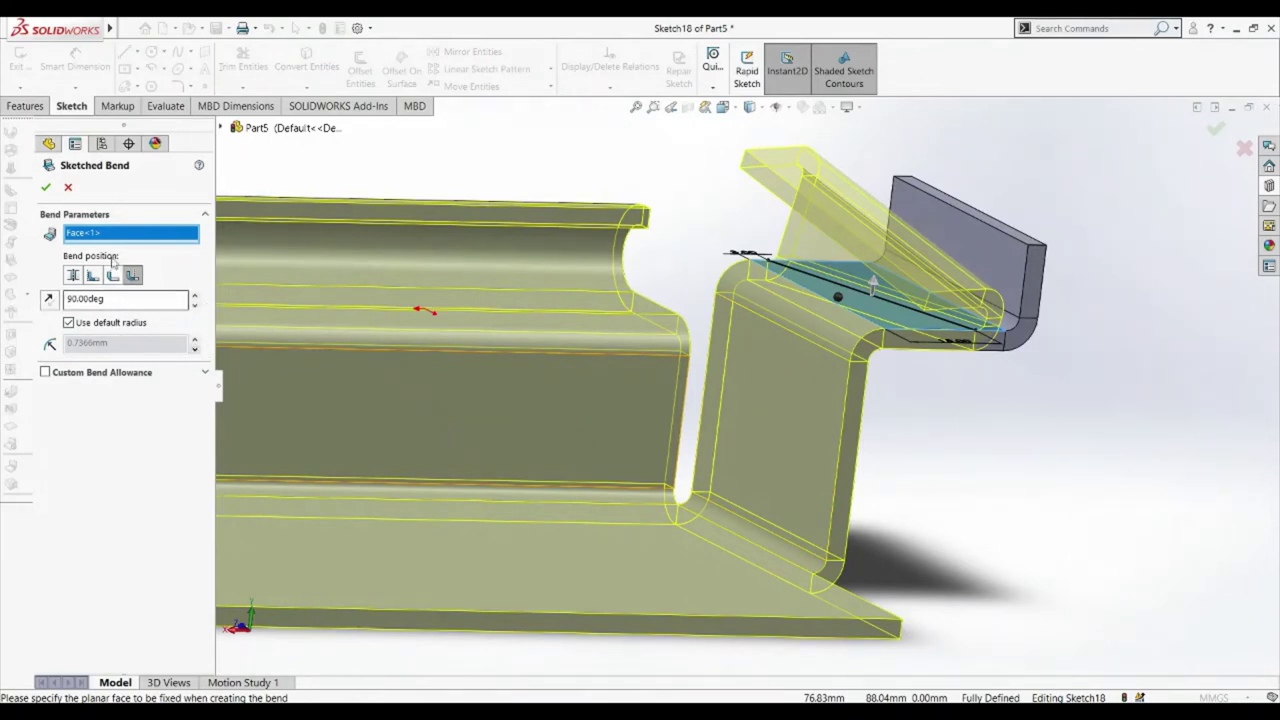
left_click(47, 189)
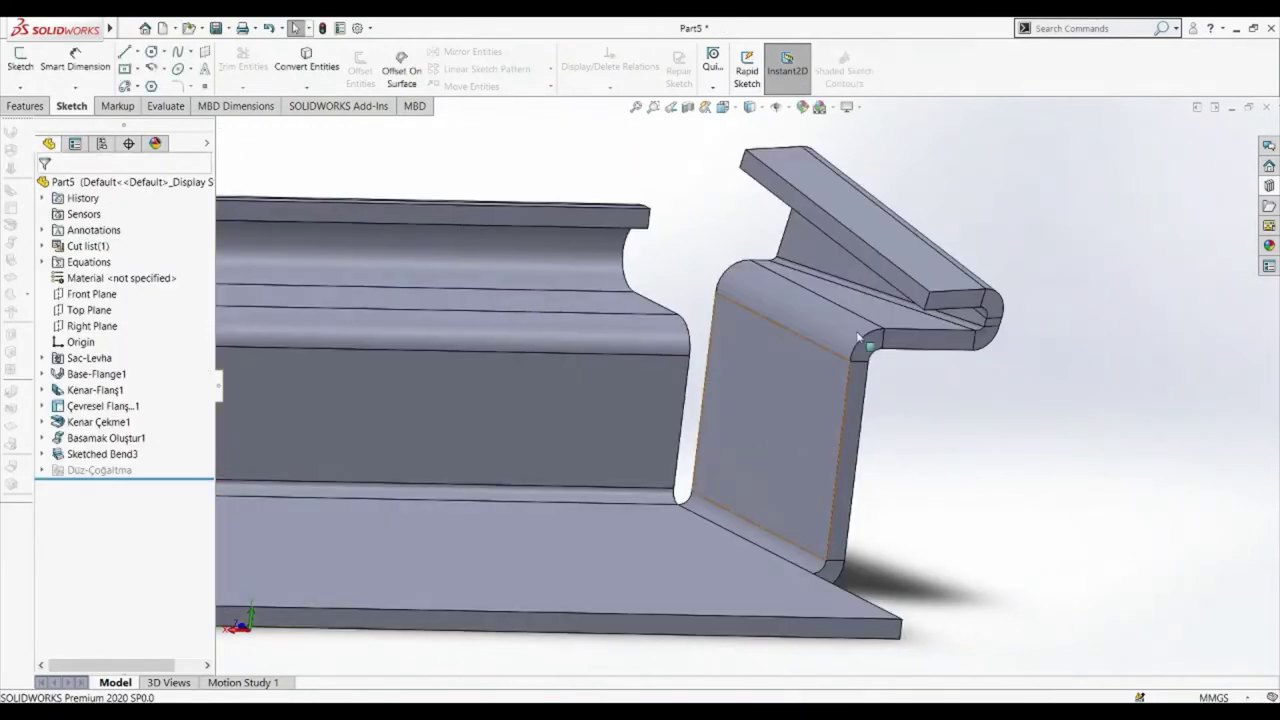
middle_click_drag(966, 406, 552, 361)
scroll(552, 361, "up", 3)
scroll(480, 345, "down", 2)
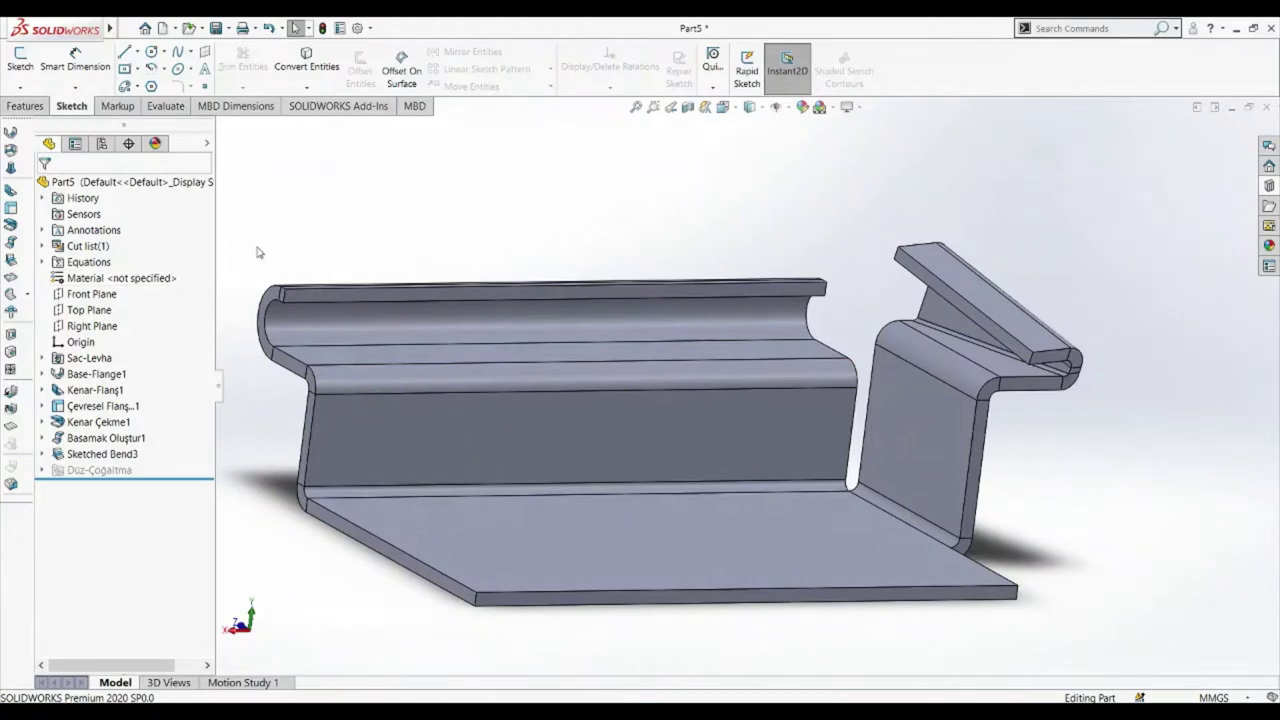
- Start a closed corner between the two flanges, choosing the end face of the shorter flange carrying the slanted bend as the face to extend
left_click(27, 296)
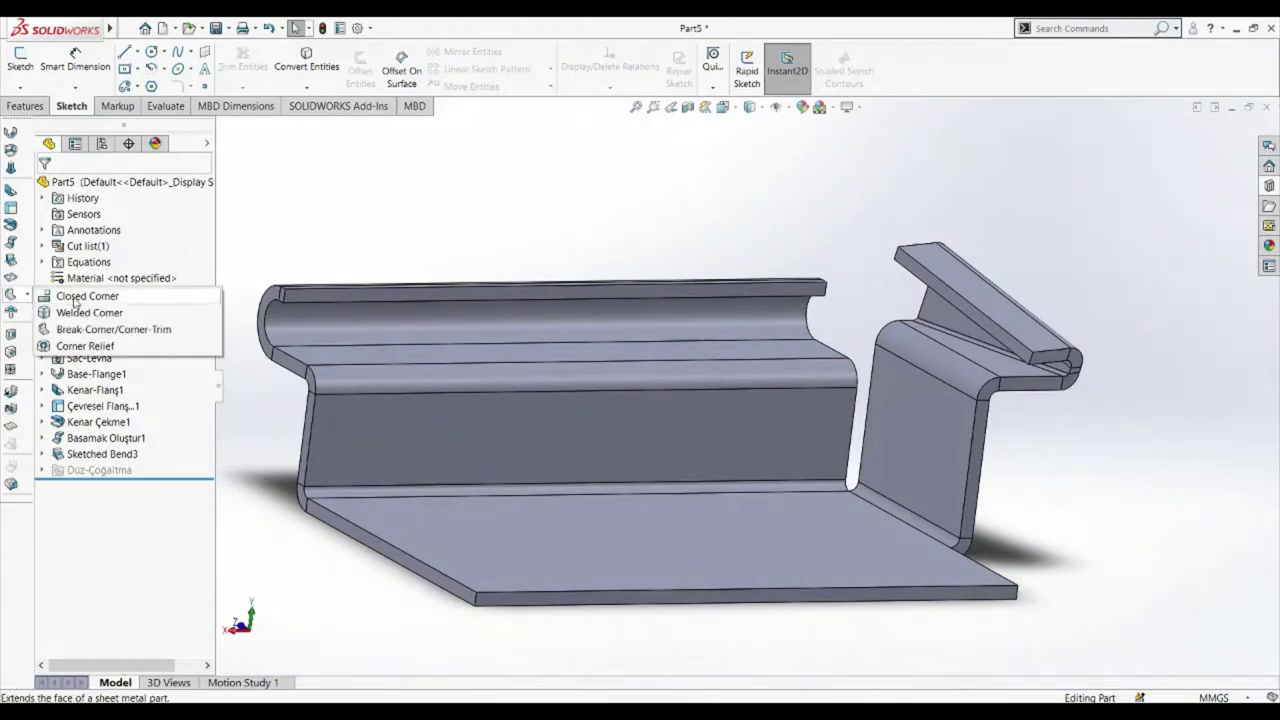
left_click(166, 298)
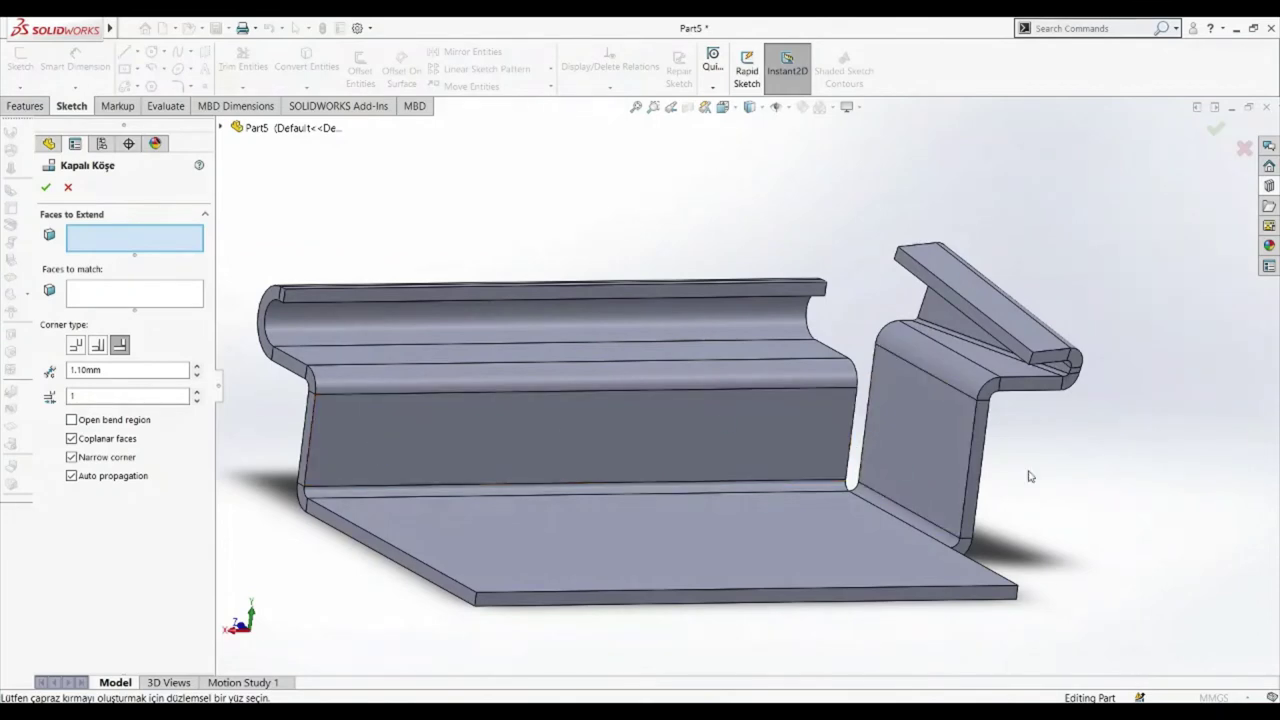
middle_click_drag(1030, 476, 684, 514)
scroll(690, 480, "down", 5)
scroll(700, 437, "down", 2)
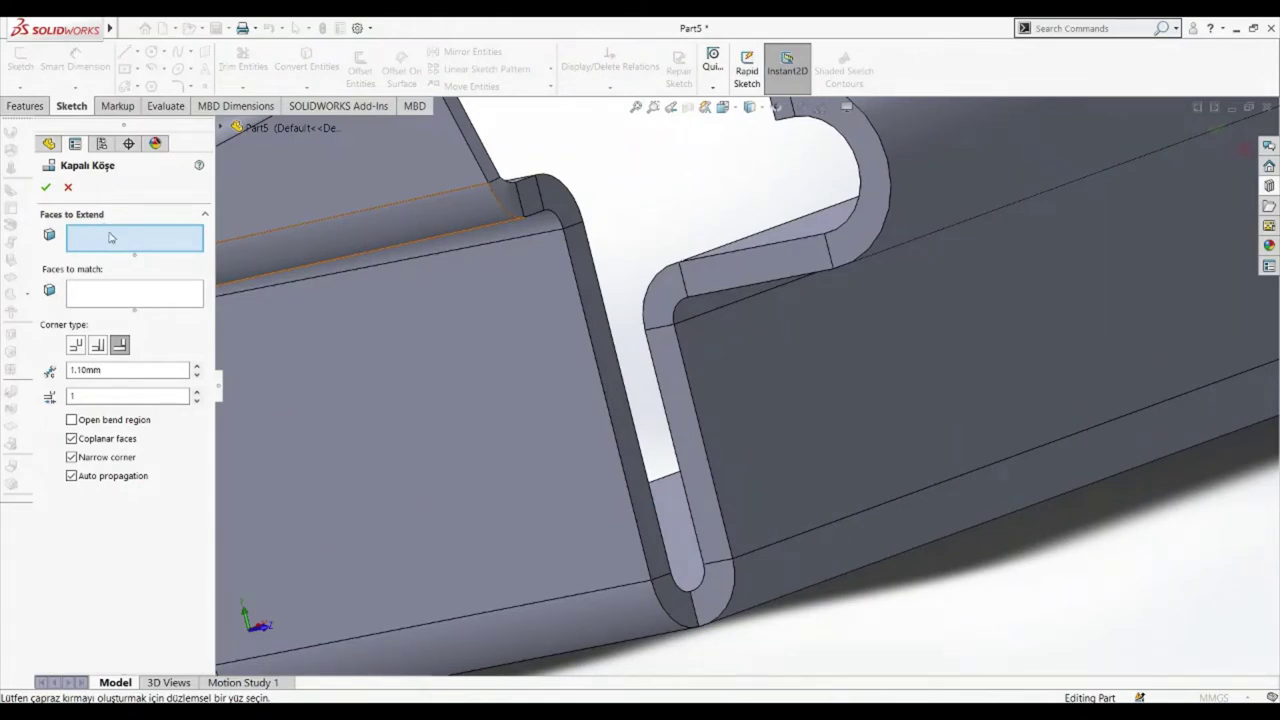
left_click(632, 459)
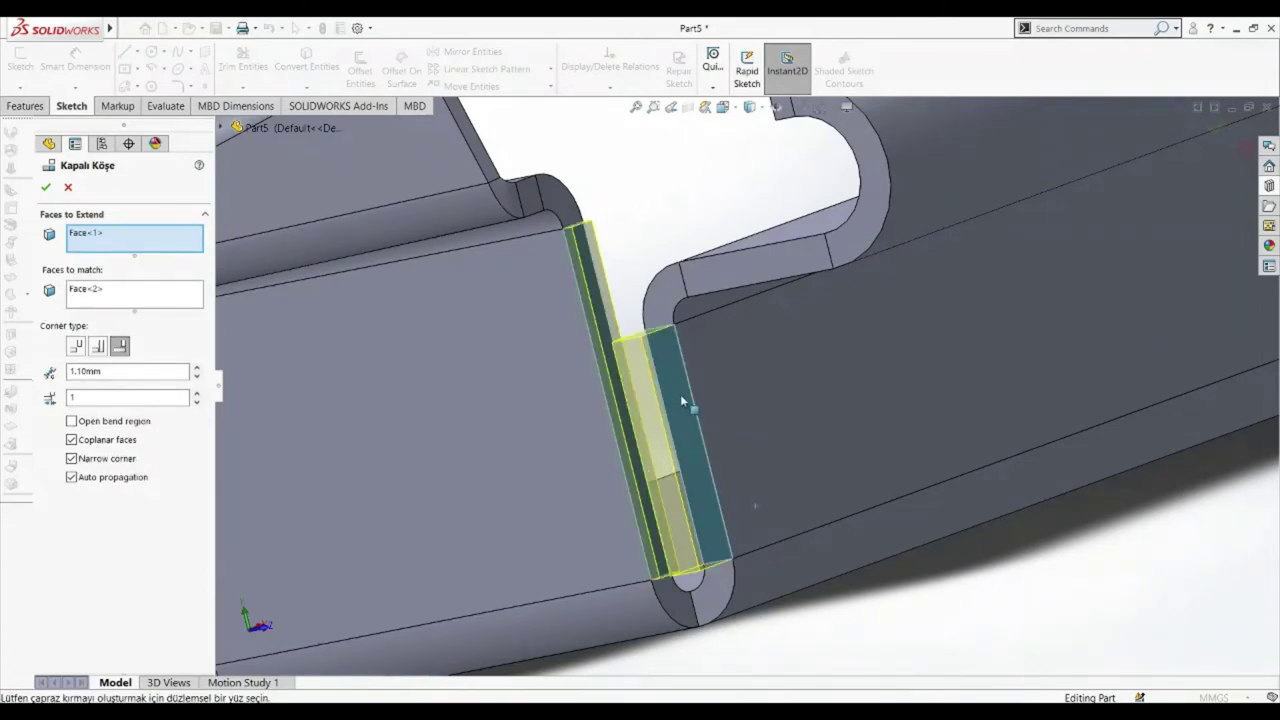
- Preview the overlap and butt corner types for the closed corner from above
scroll(676, 402, "up", 4)
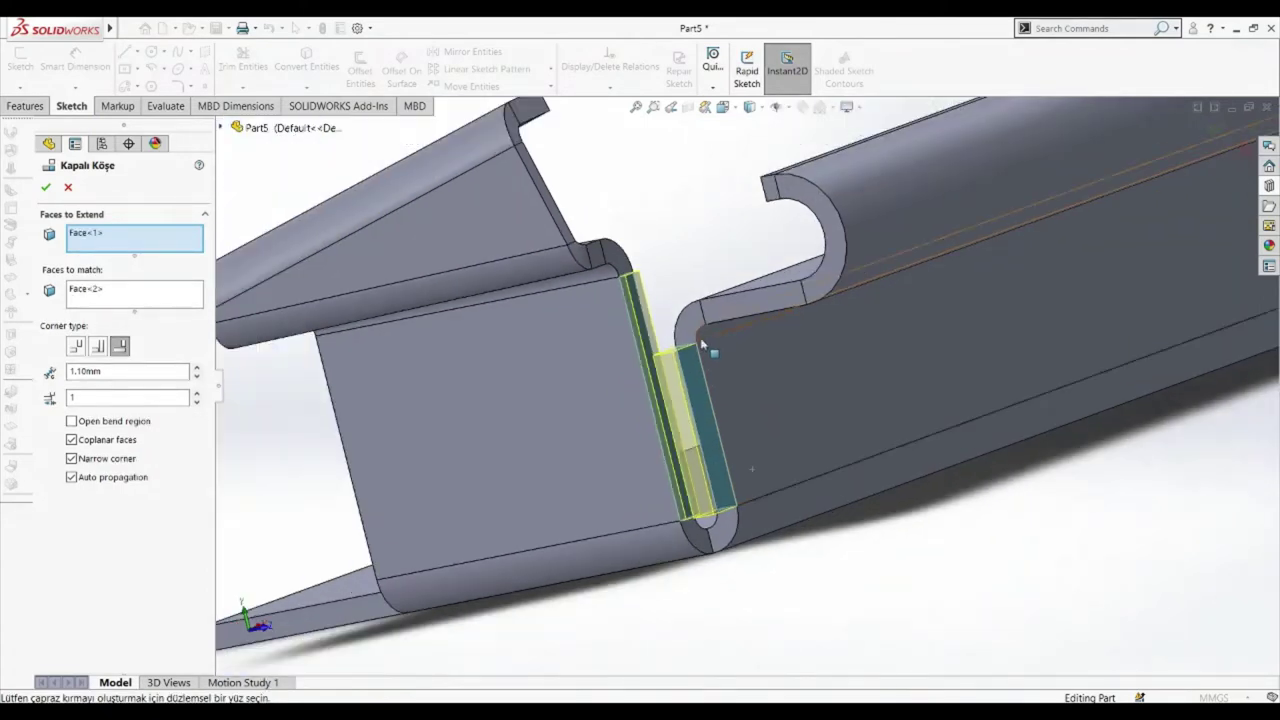
middle_click_drag(766, 383, 757, 528)
scroll(773, 431, "down", 3)
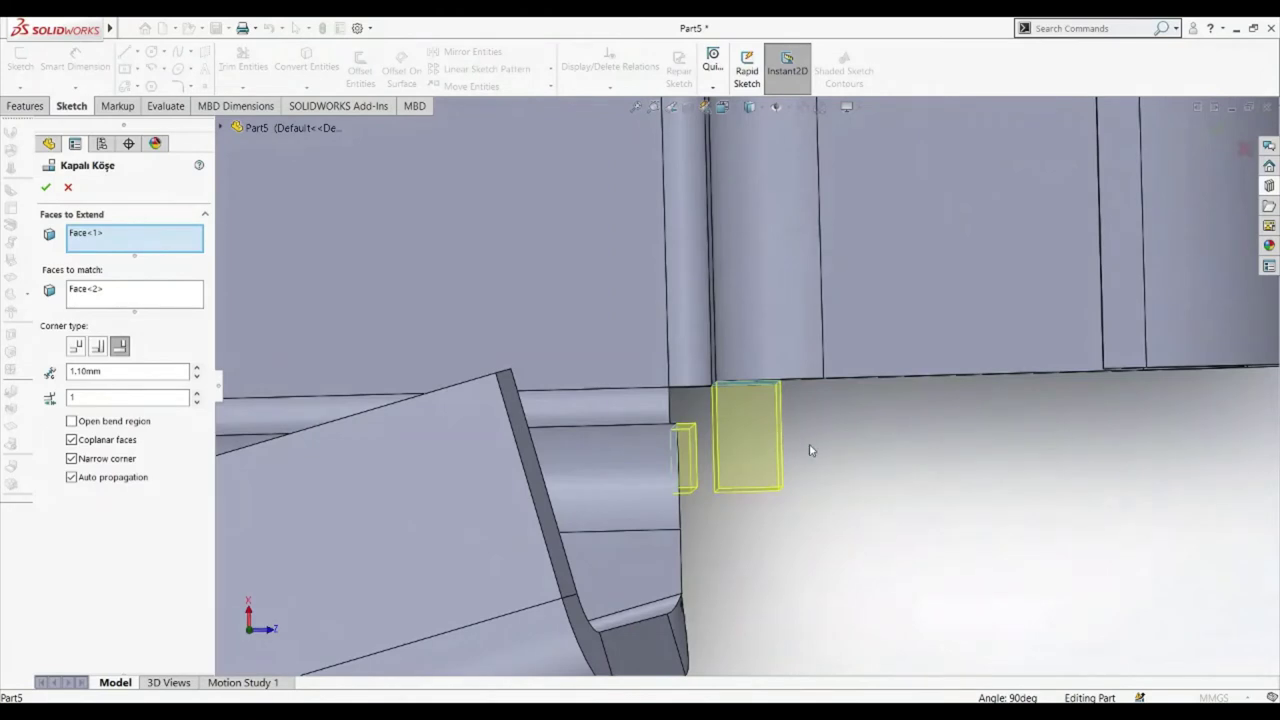
middle_click_drag(810, 450, 808, 451)
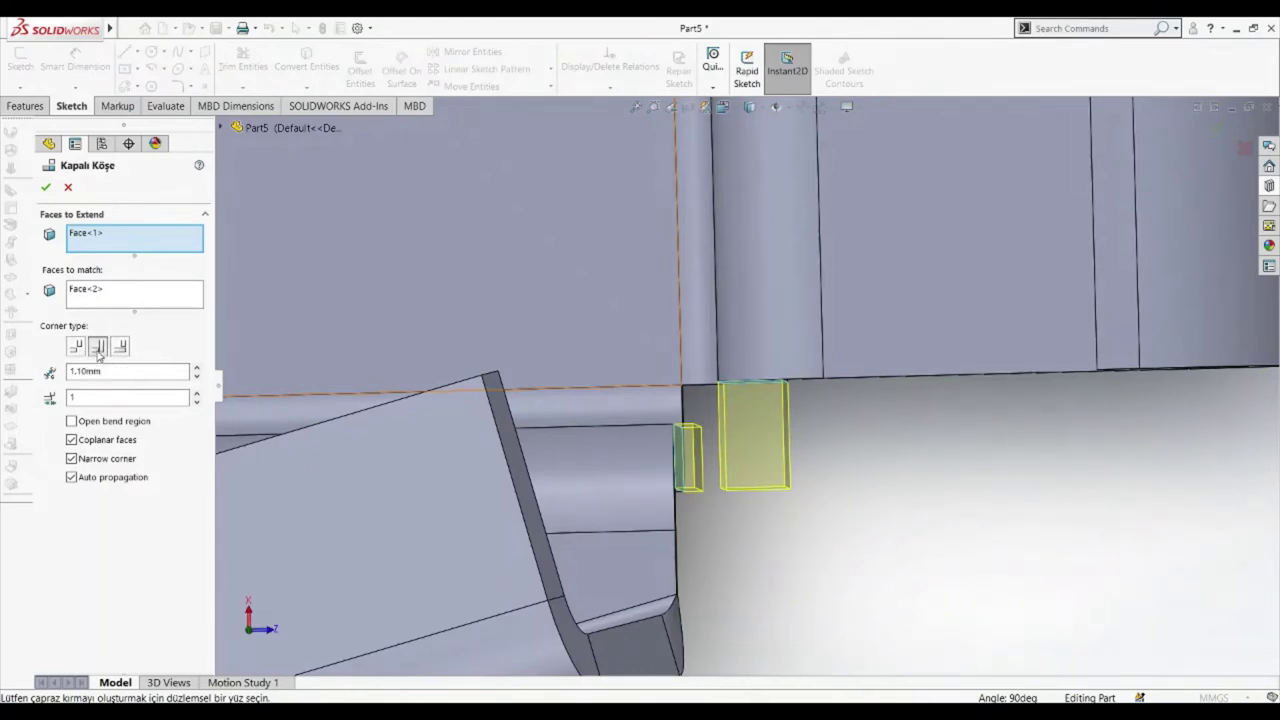
left_click(98, 348)
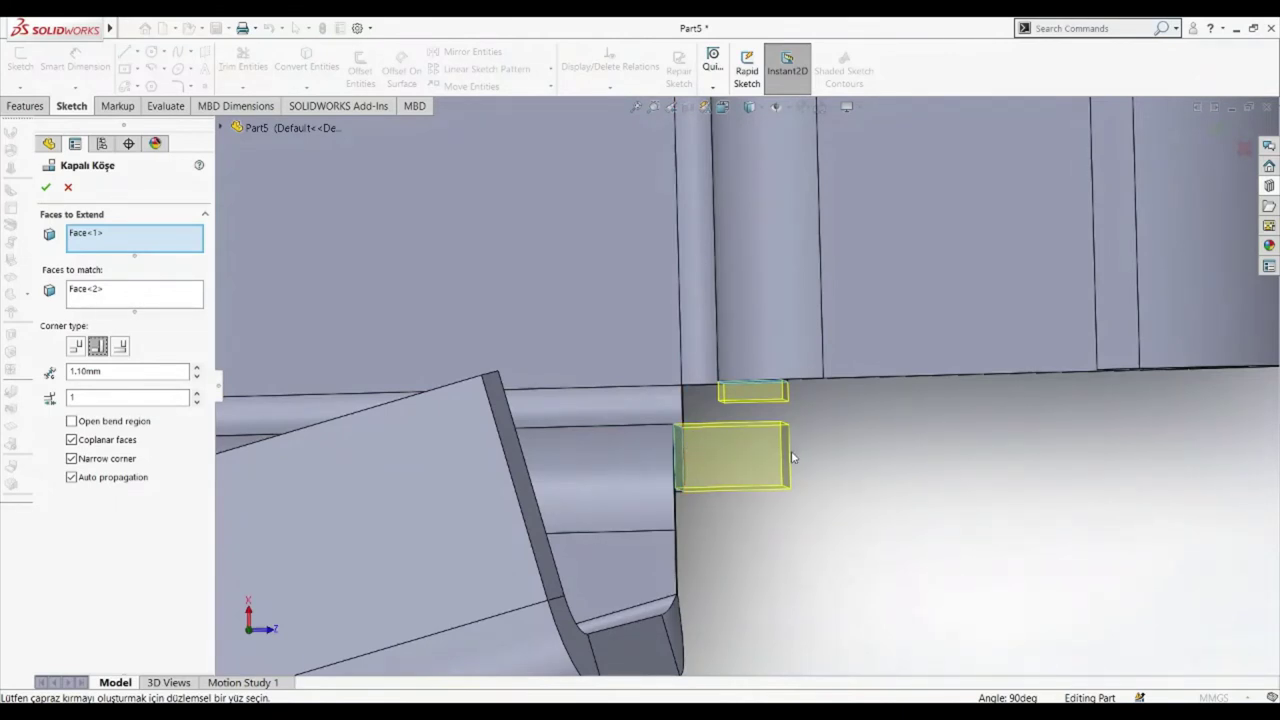
left_click(75, 346)
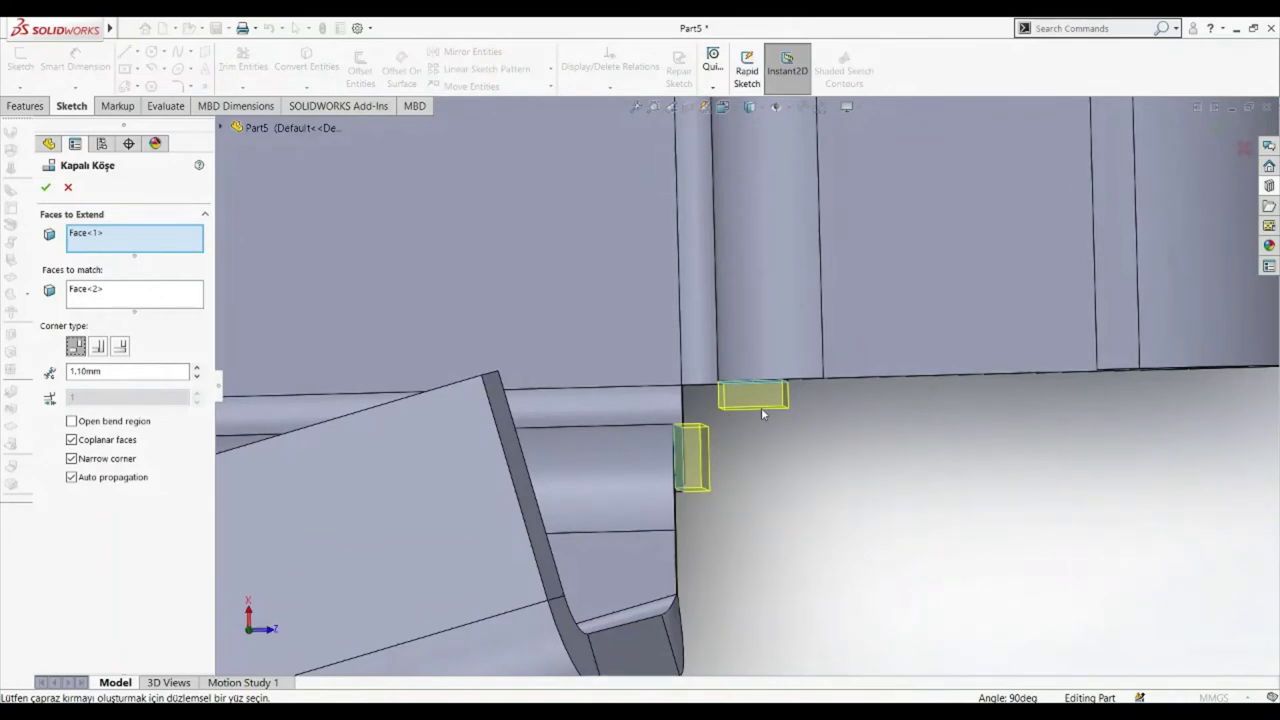
- Set the closed corner's gap distance to 0.10 mm, choose the overlap corner type, and create it
left_click(74, 370)
left_click(71, 372)
key("BackSpace")
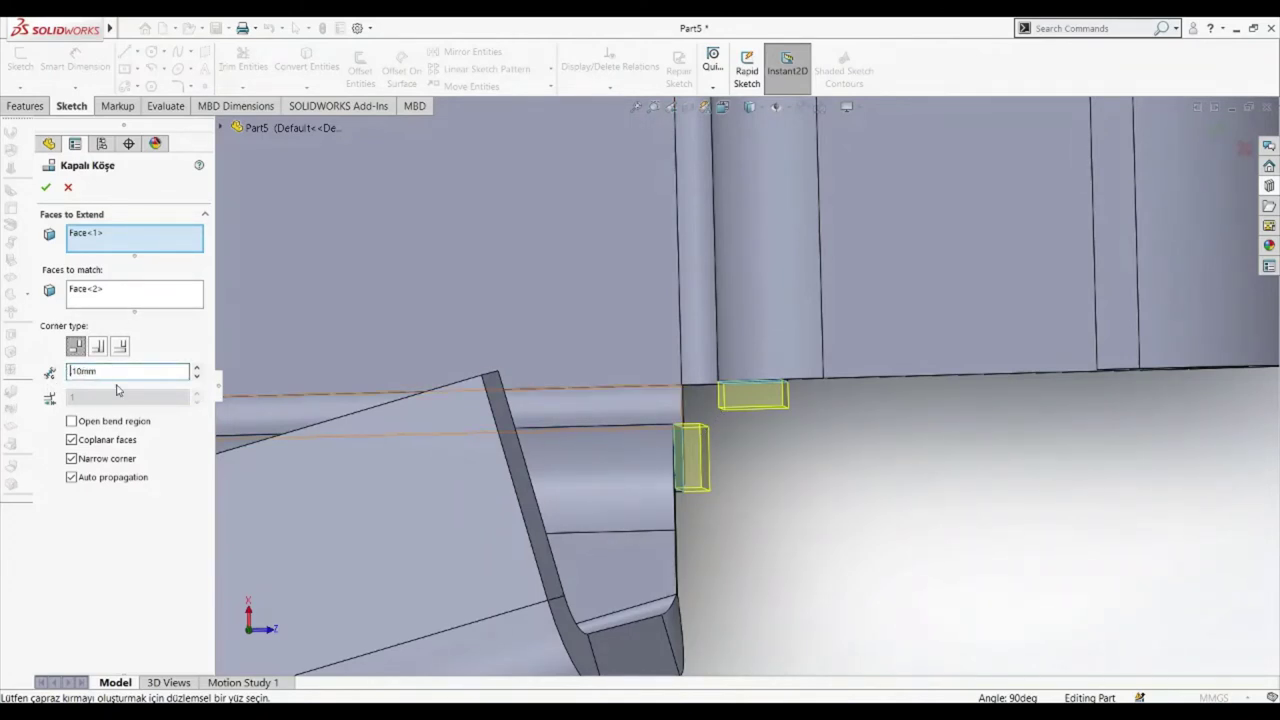
type("0.")
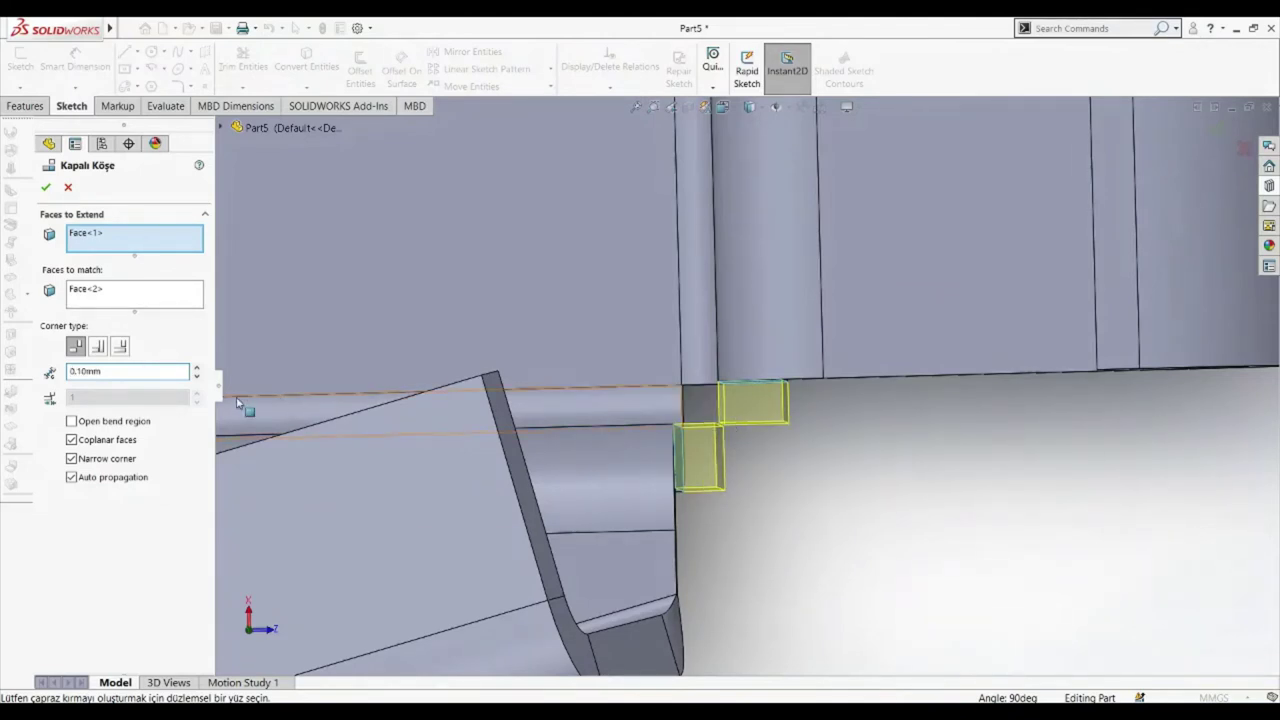
left_click(97, 345)
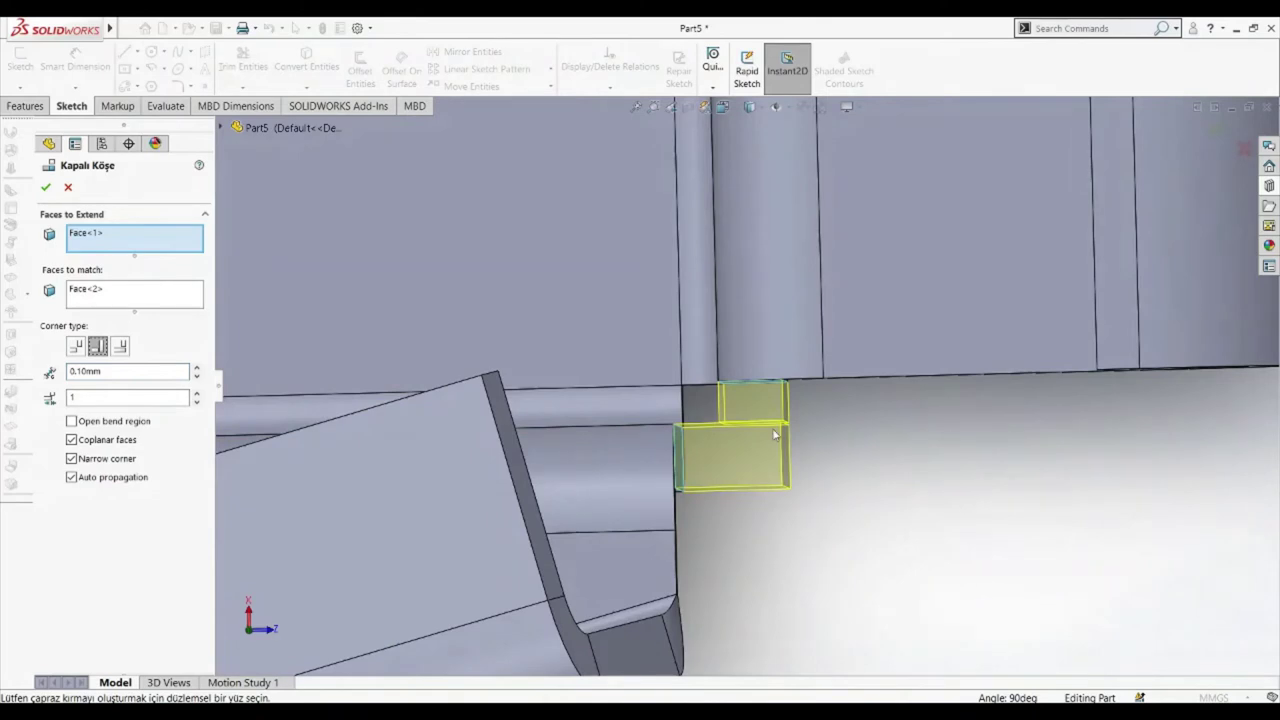
middle_click_drag(767, 561, 755, 463)
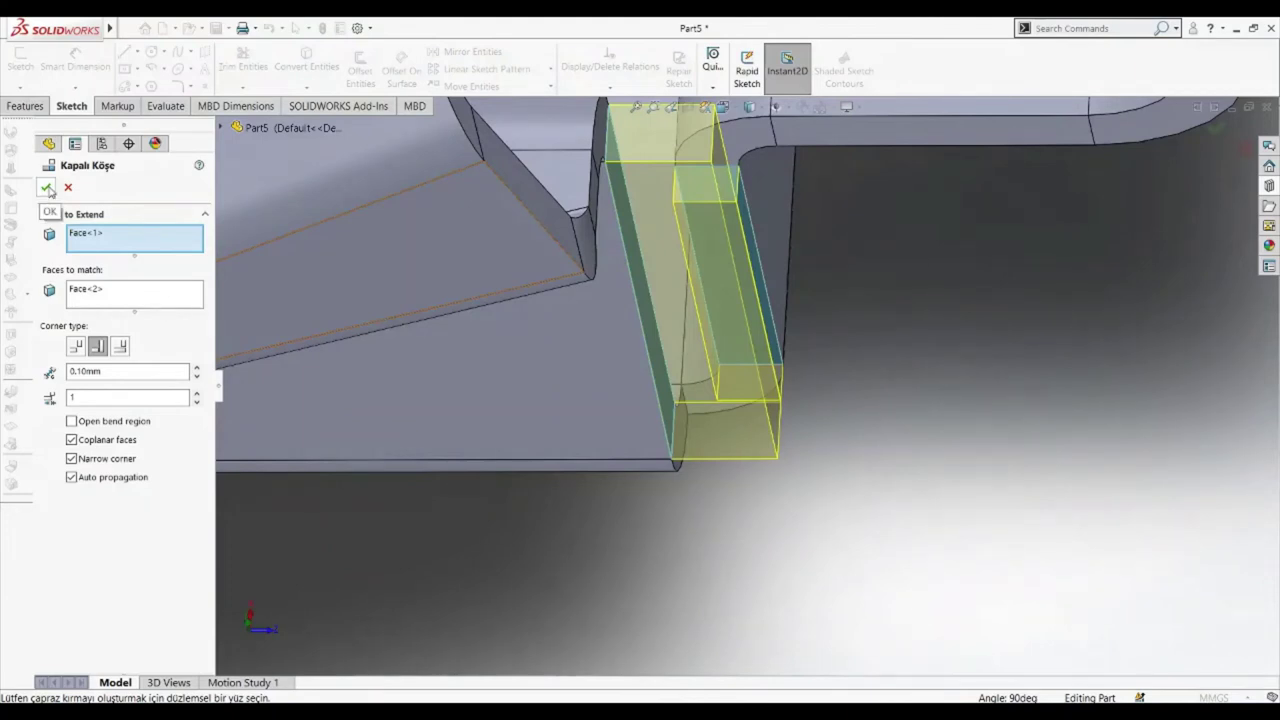
left_click(47, 189)
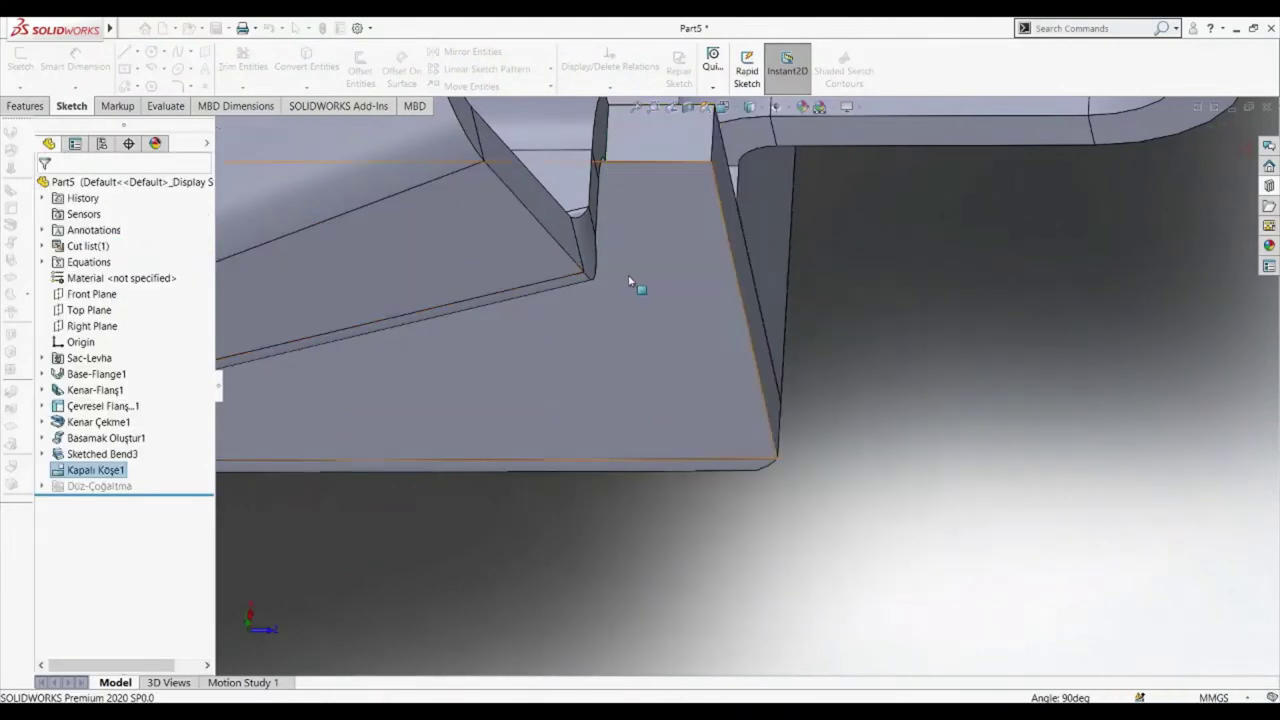
- Examine the closed corner from above and from the side, then view the whole part isometrically
scroll(897, 370, "down", 3)
middle_click_drag(897, 370, 770, 370)
scroll(838, 333, "up", 3)
scroll(750, 425, "down", 5)
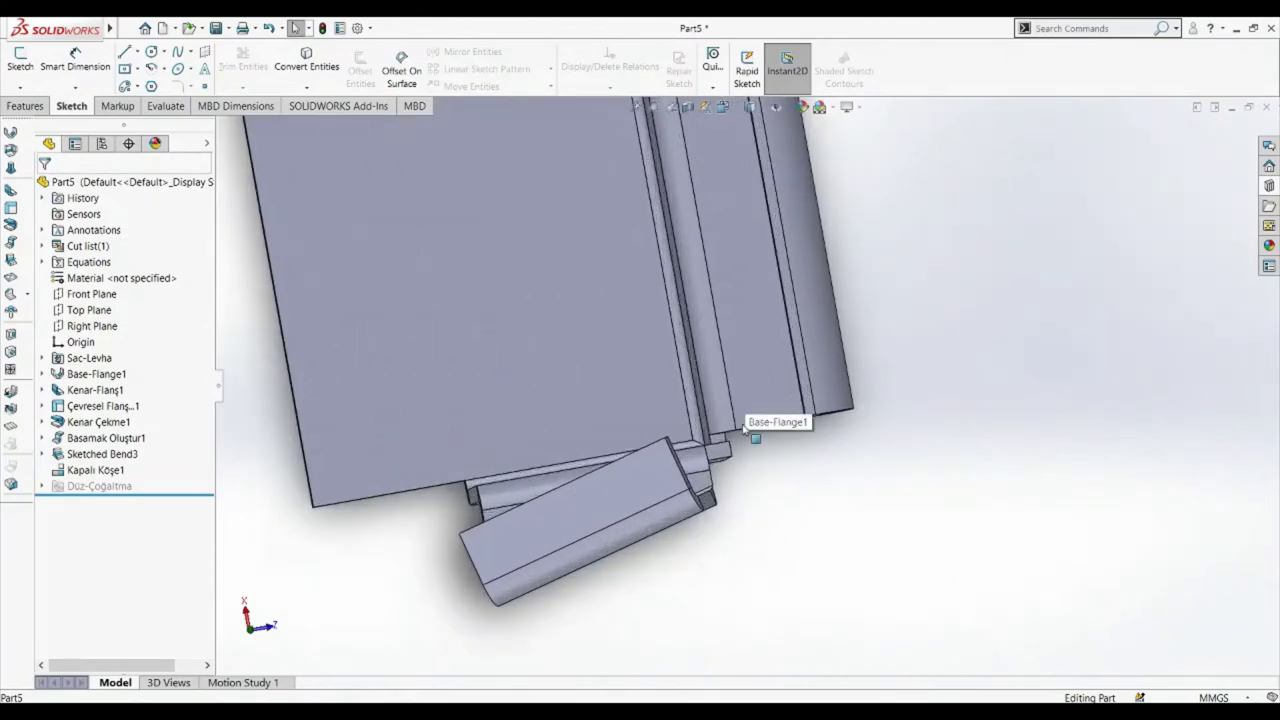
middle_click_drag(748, 491, 745, 487)
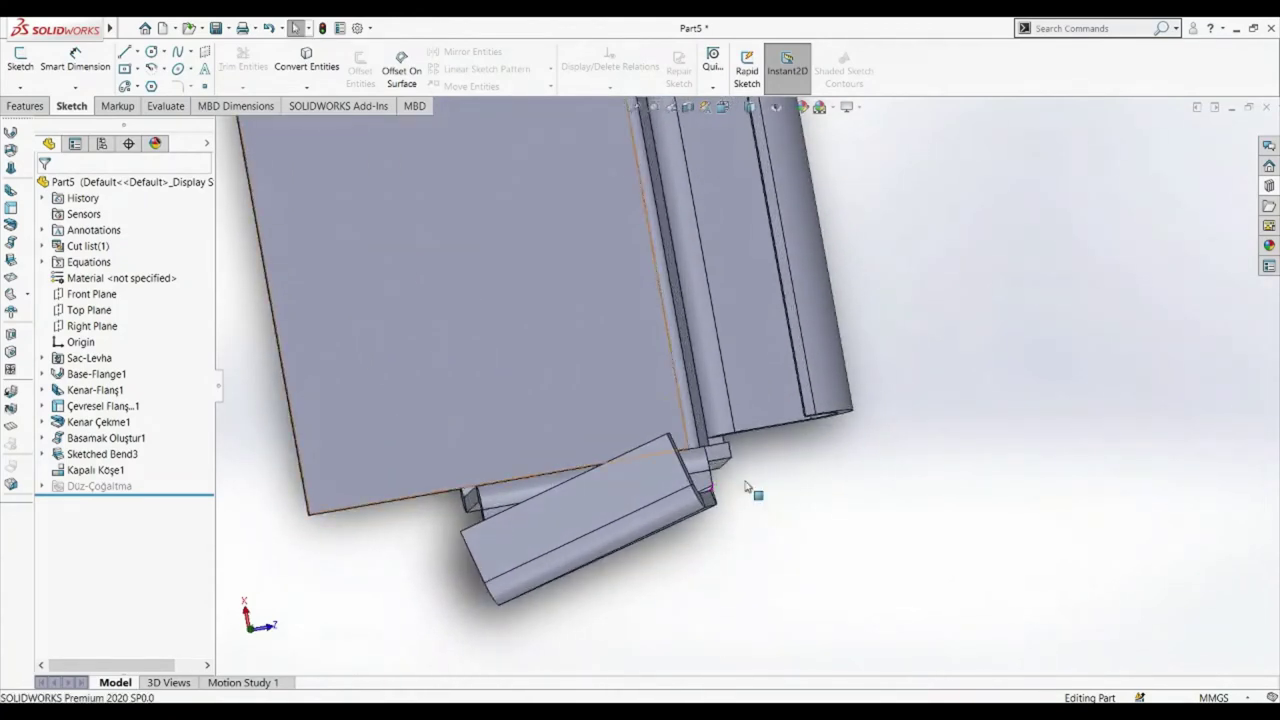
key("space")
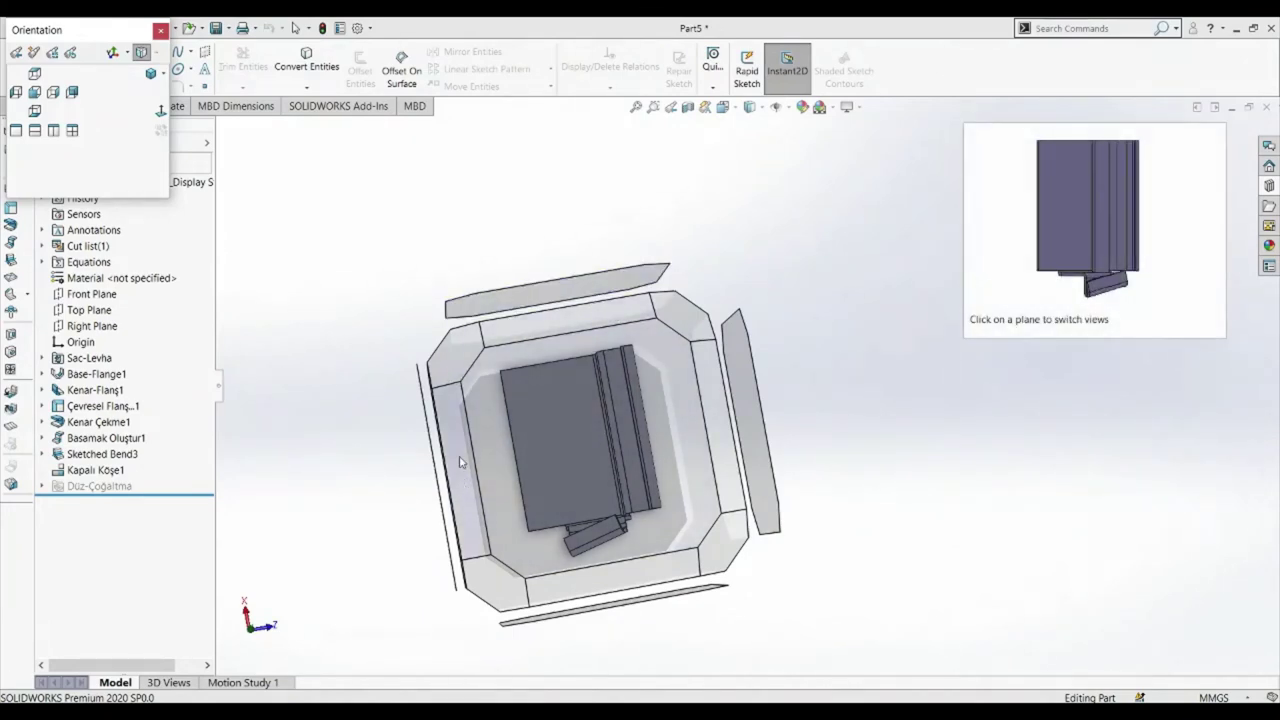
left_click(451, 388)
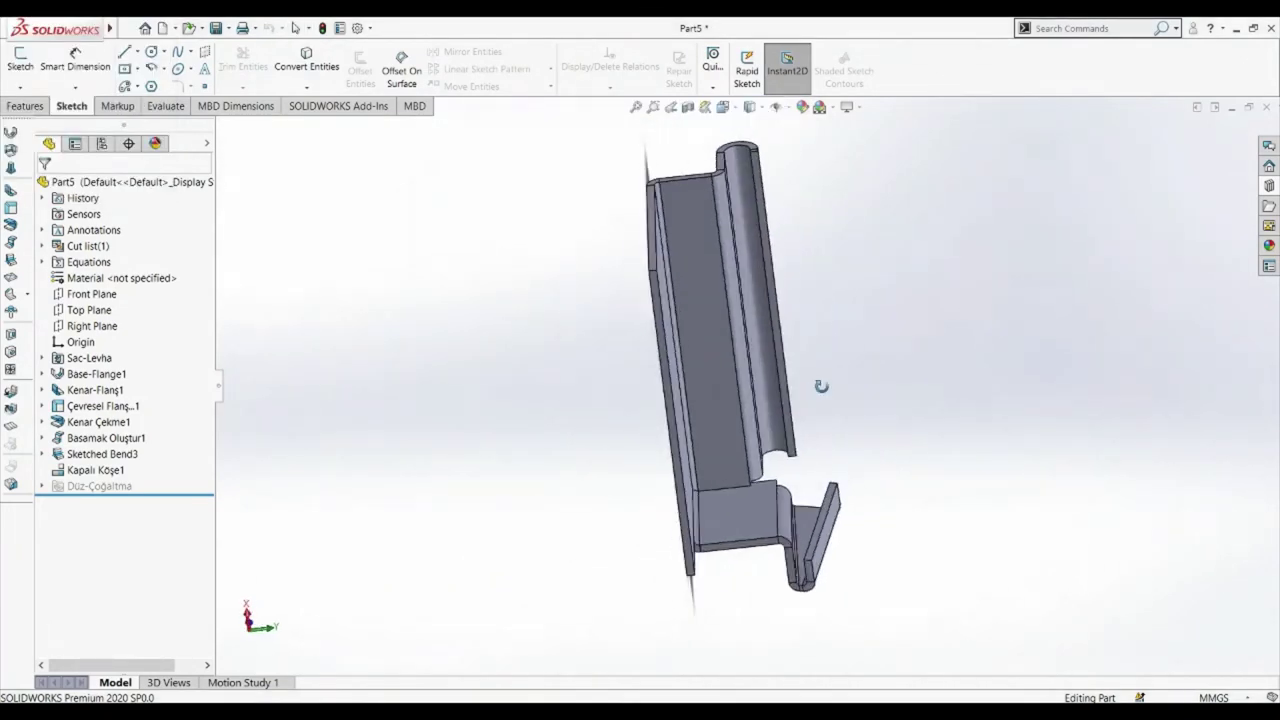
key("space")
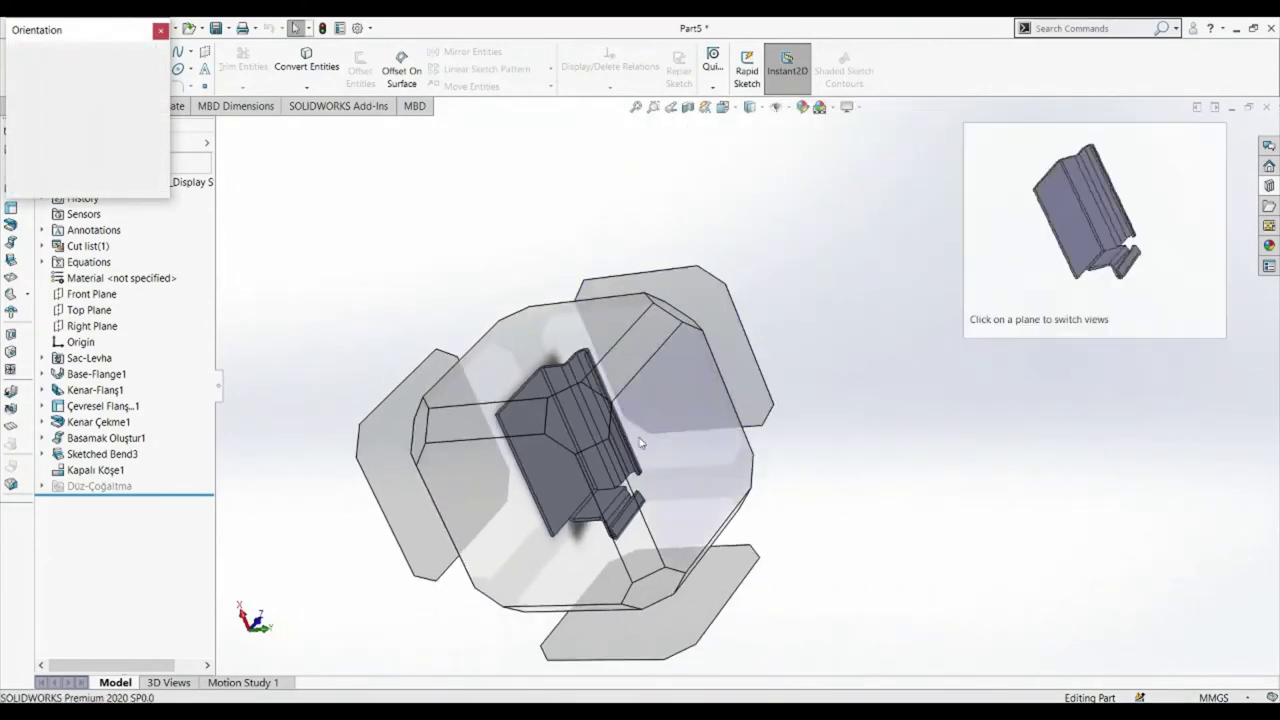
left_click(471, 423)
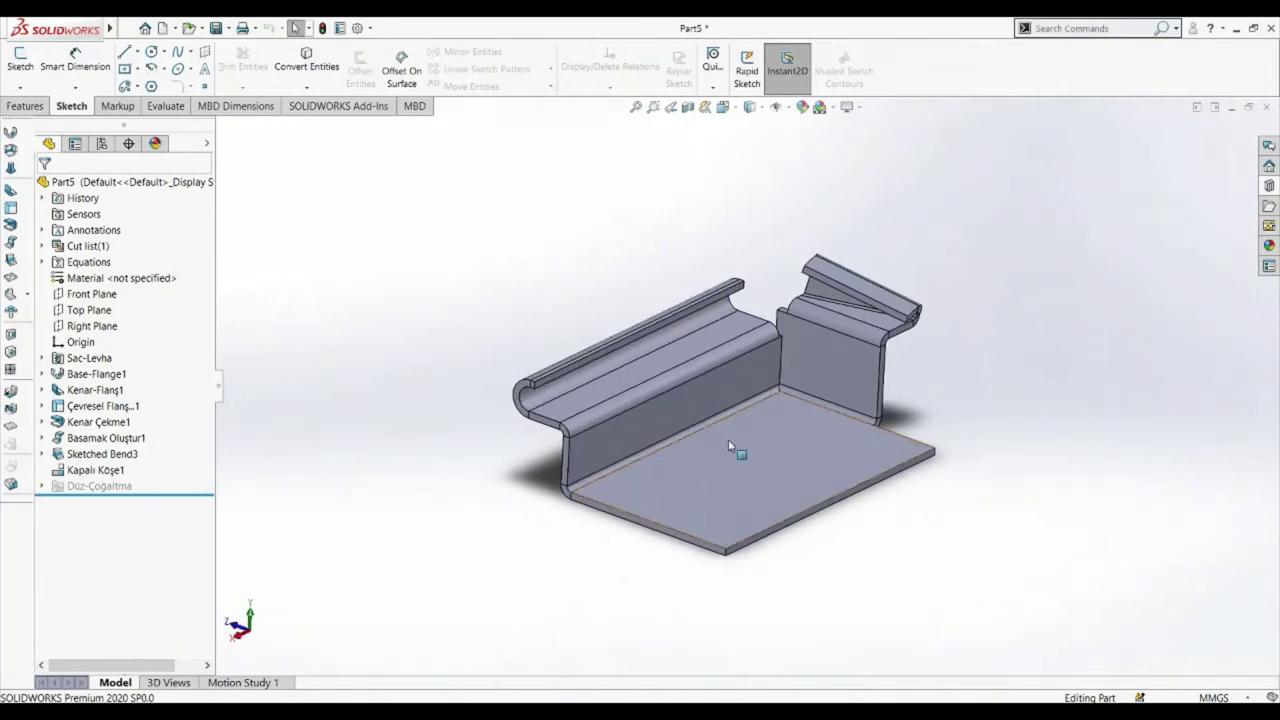
scroll(728, 447, "down", 4)
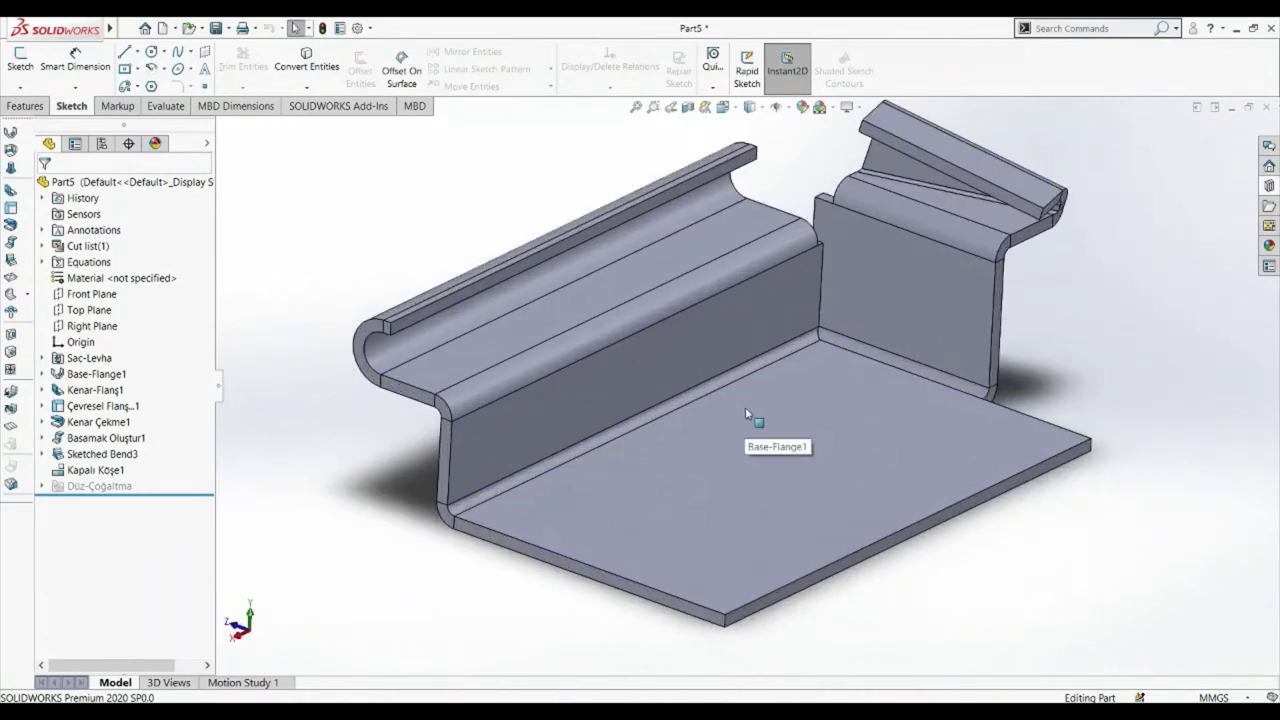
- Add a 90-degree edge flange 19.7366 mm long on the base plate's open short edge, using the default radius
left_click(13, 197)
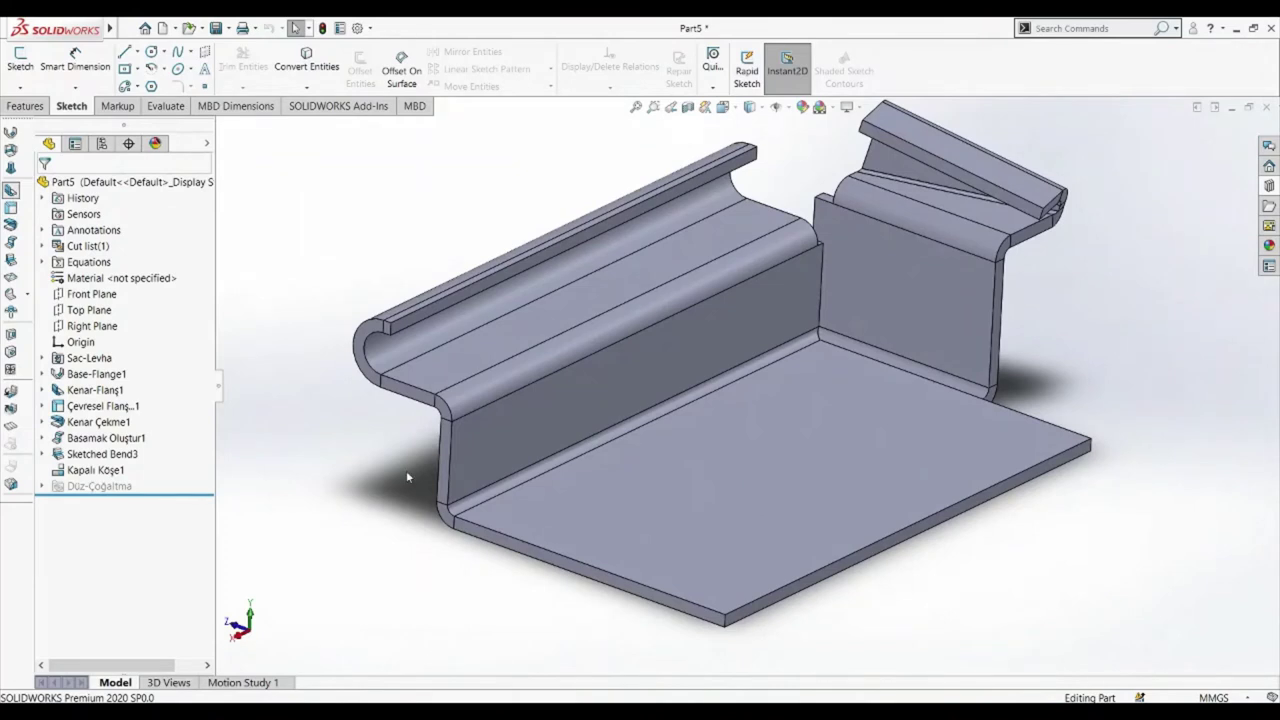
left_click(515, 541)
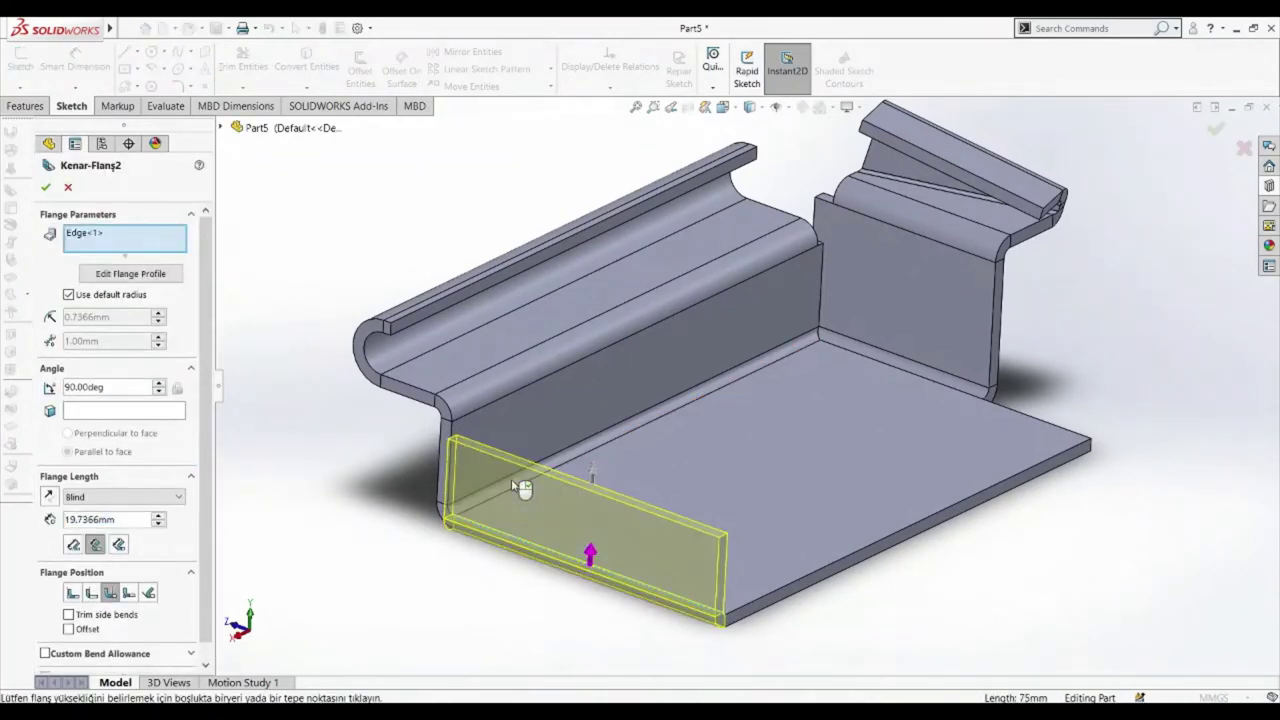
left_click(45, 187)
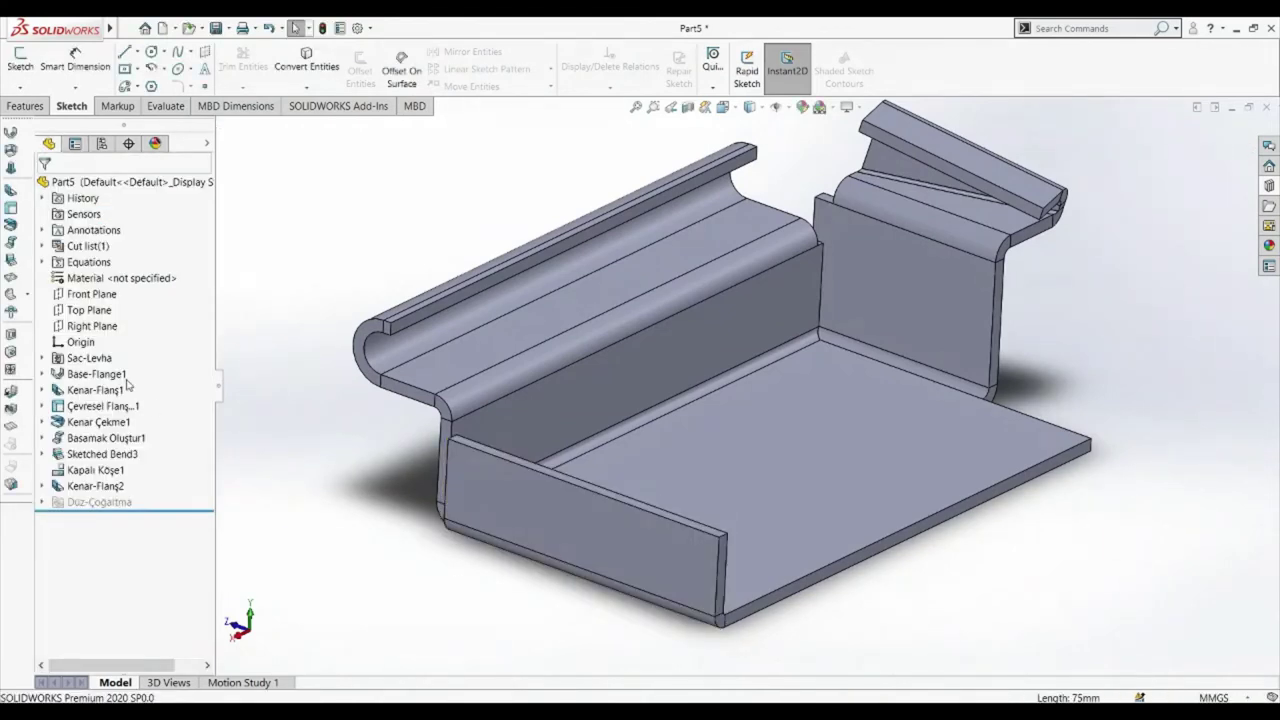
- Weld the corner between the new edge flange and the long flange, stopping at the new flange's top end edge, with a 1 mm fillet and texture
left_click(27, 295)
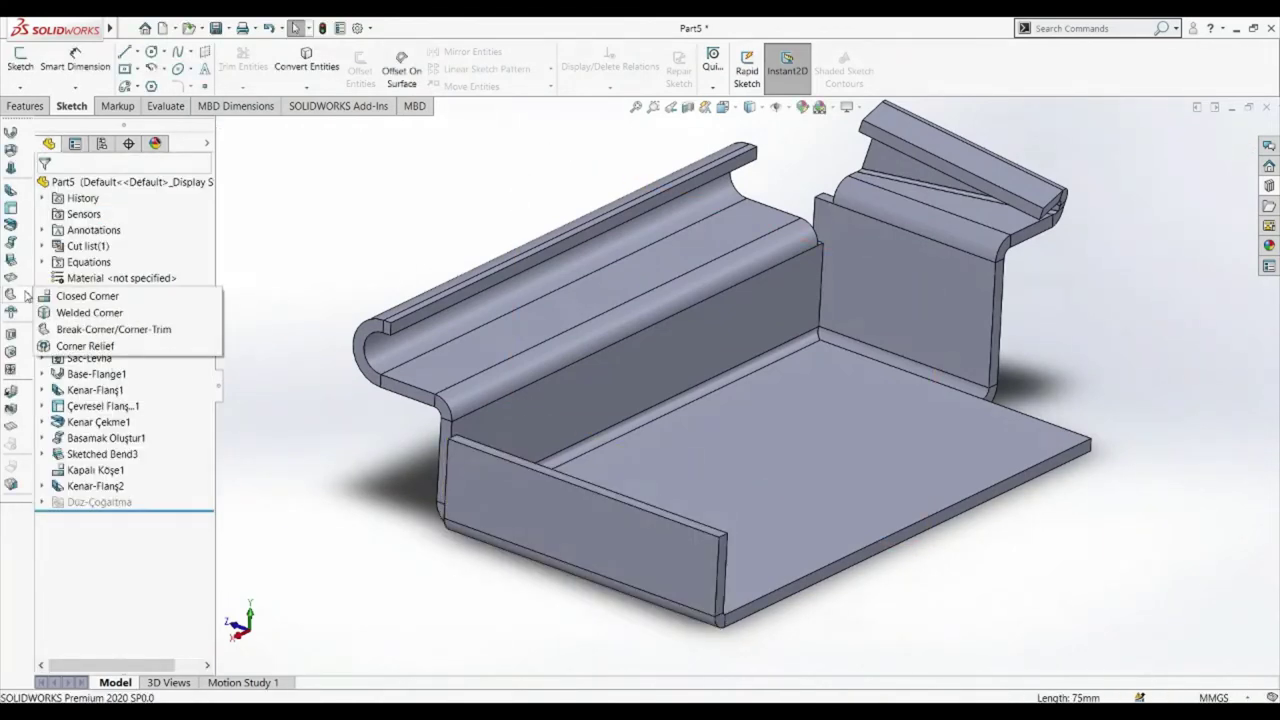
left_click(77, 318)
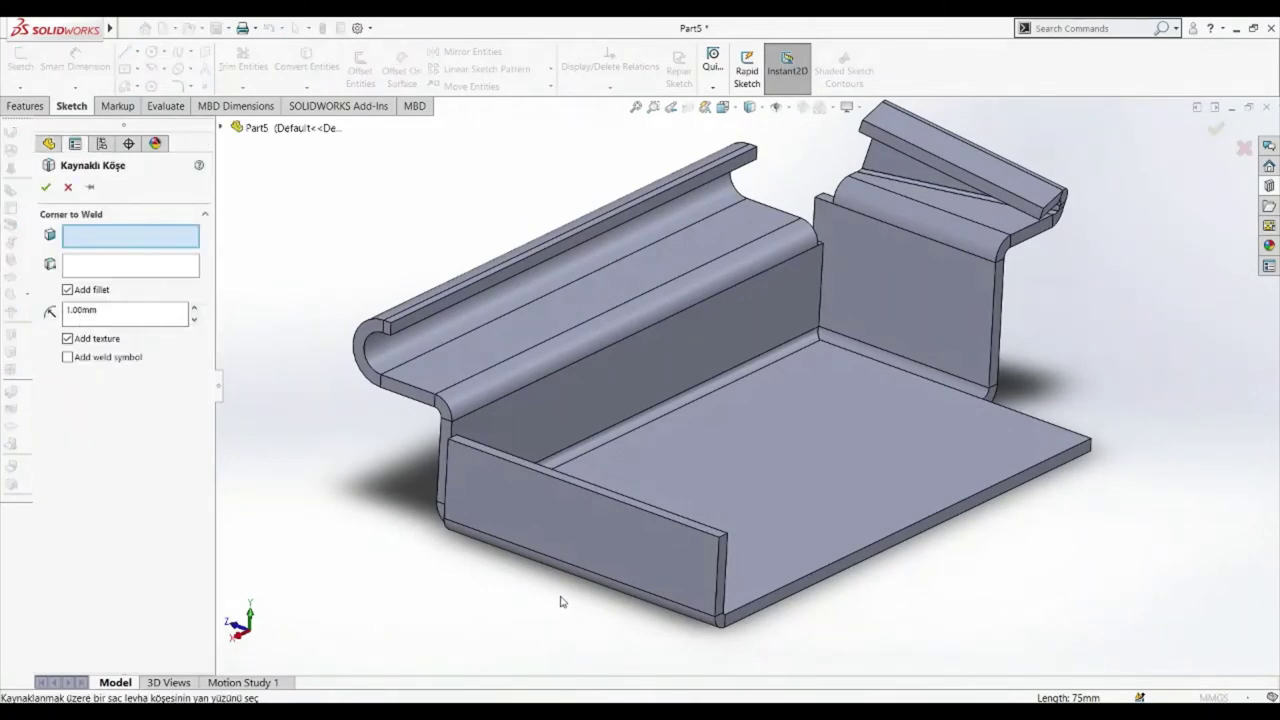
middle_click_drag(563, 597, 617, 578)
scroll(617, 578, "down", 3)
scroll(470, 505, "down", 3)
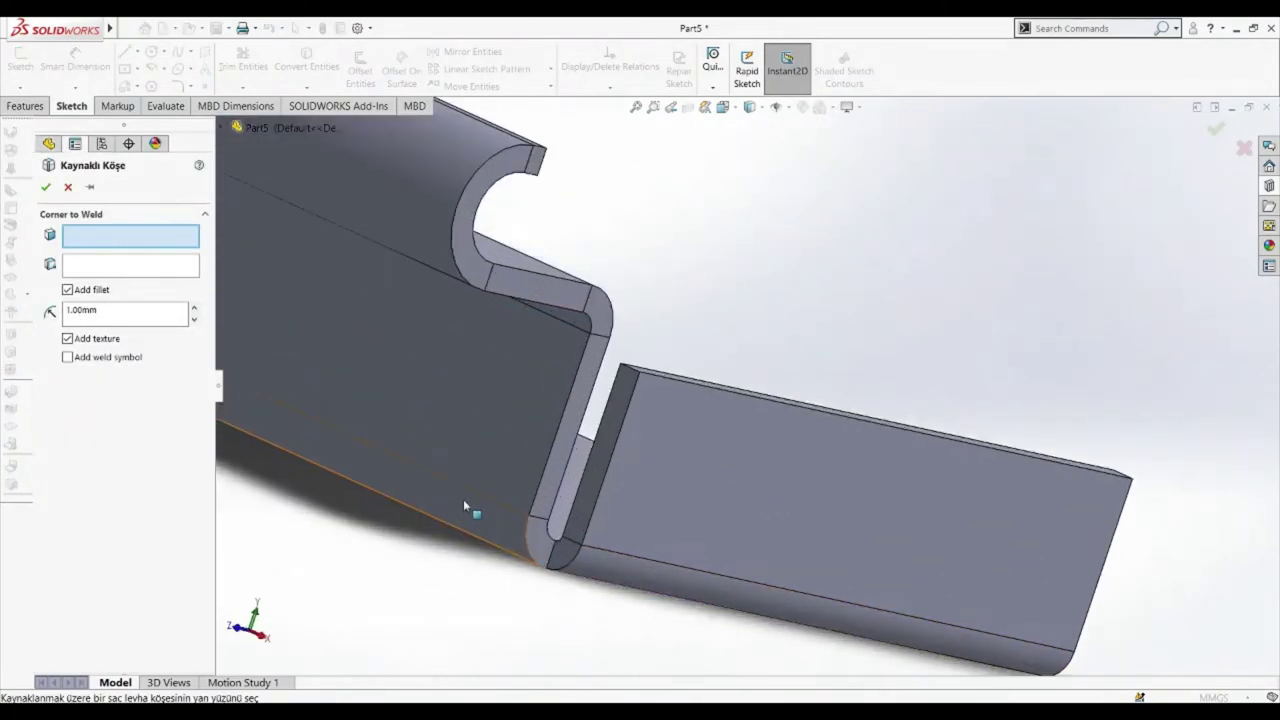
scroll(632, 427, "down", 1)
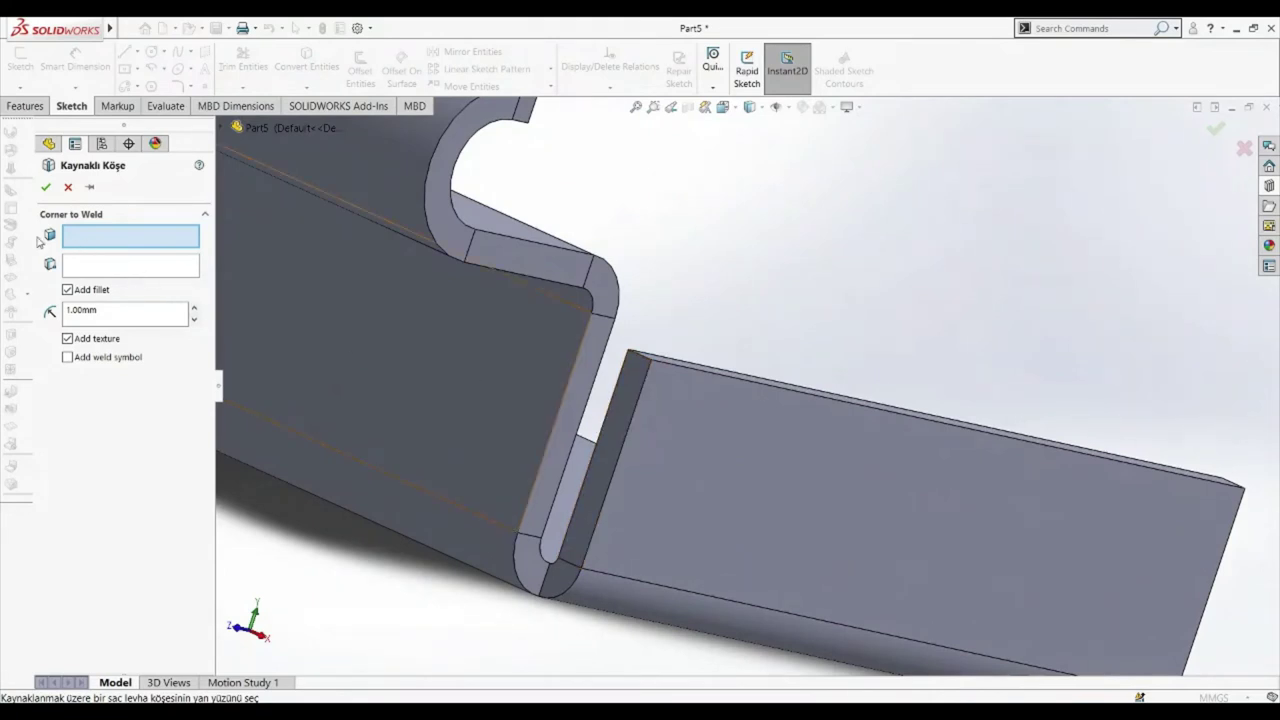
left_click(605, 458)
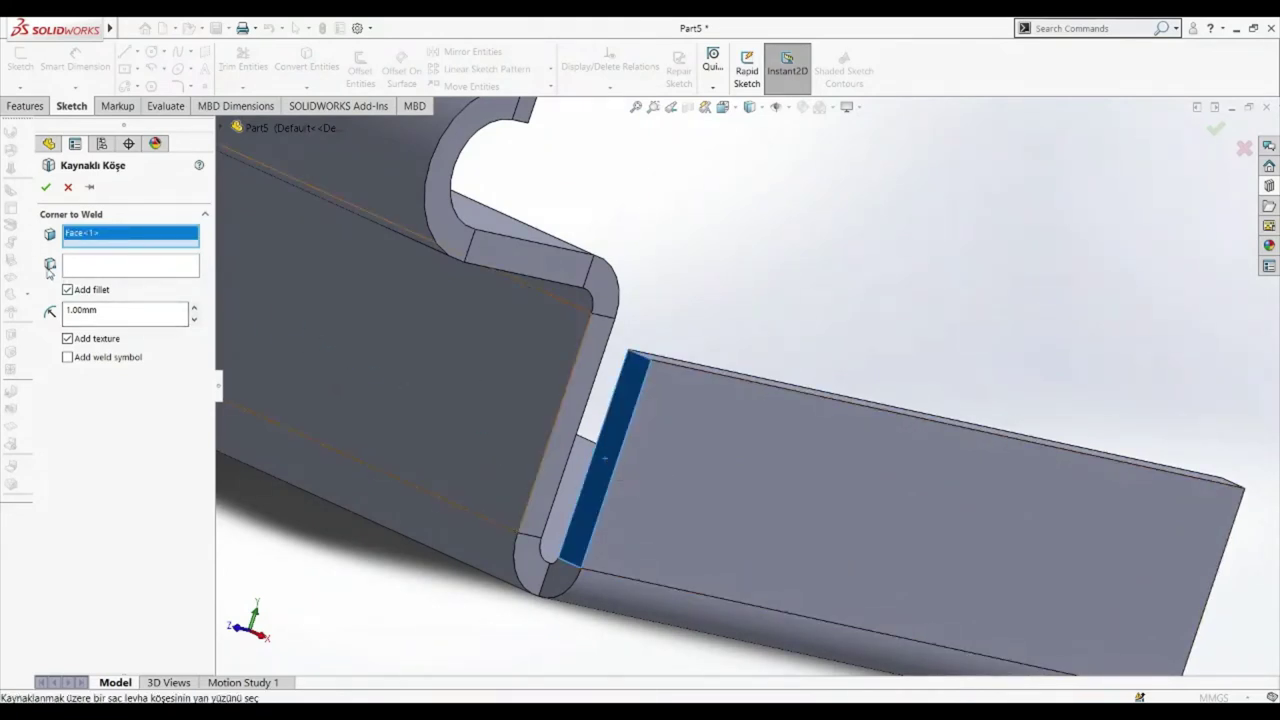
left_click(124, 268)
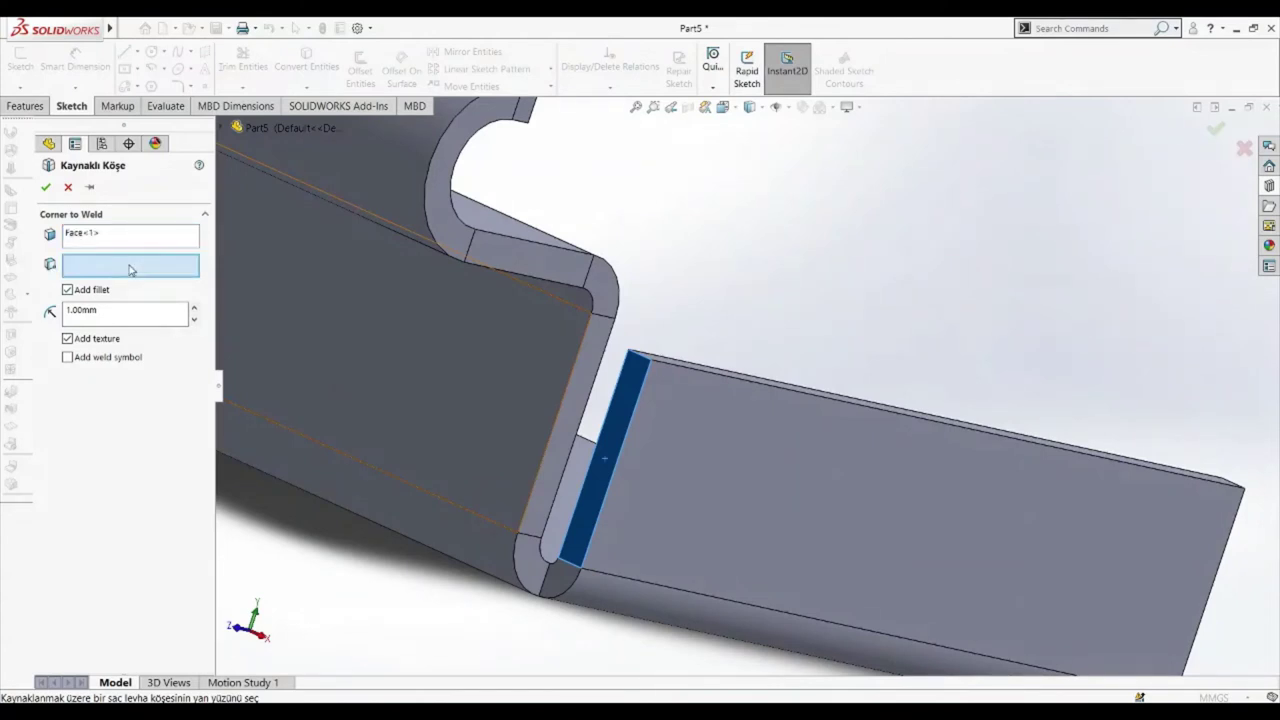
left_click(648, 357)
middle_click_drag(651, 323, 654, 371)
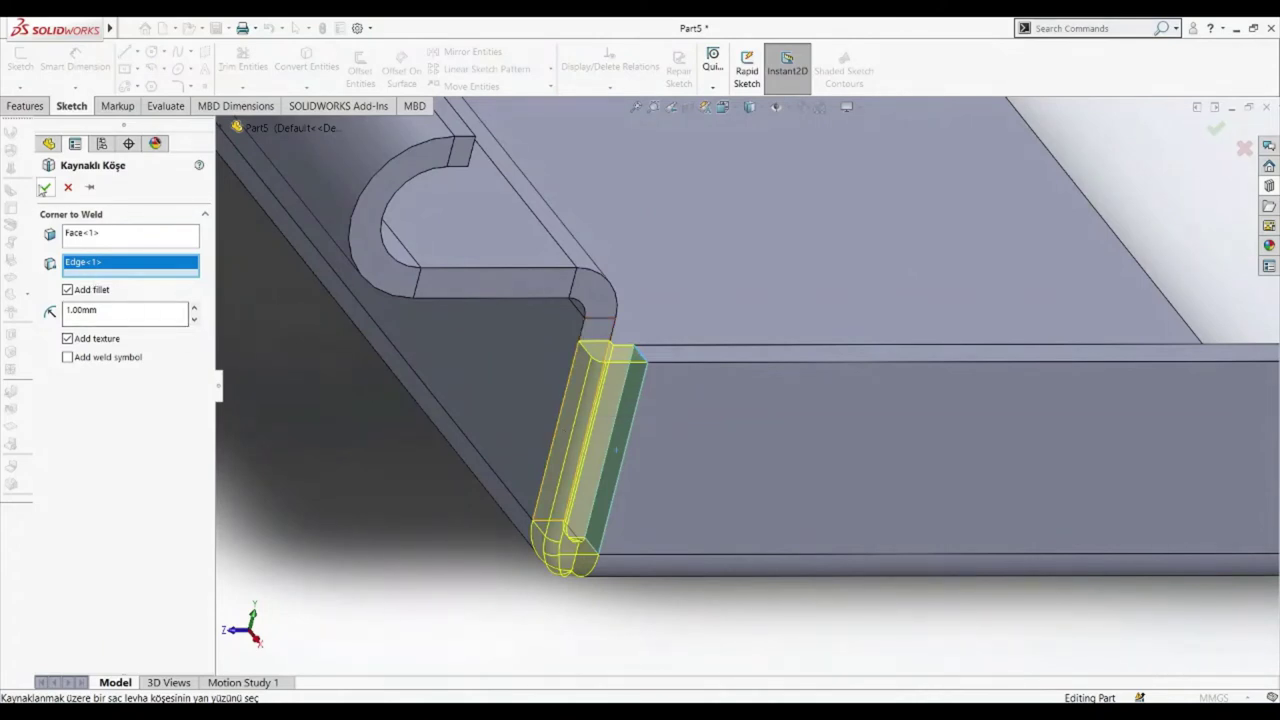
left_click(45, 188)
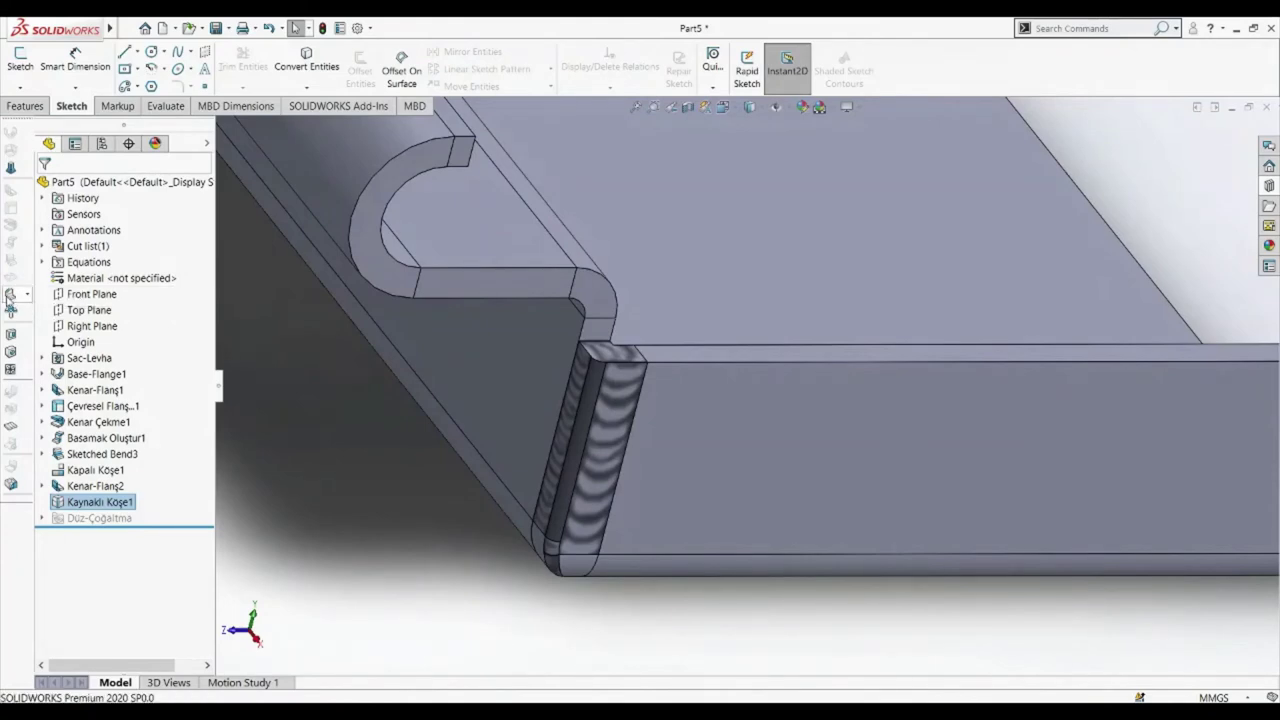
- Delete the welded corner between the short edge flange and the long flange
scroll(443, 477, "up", 3)
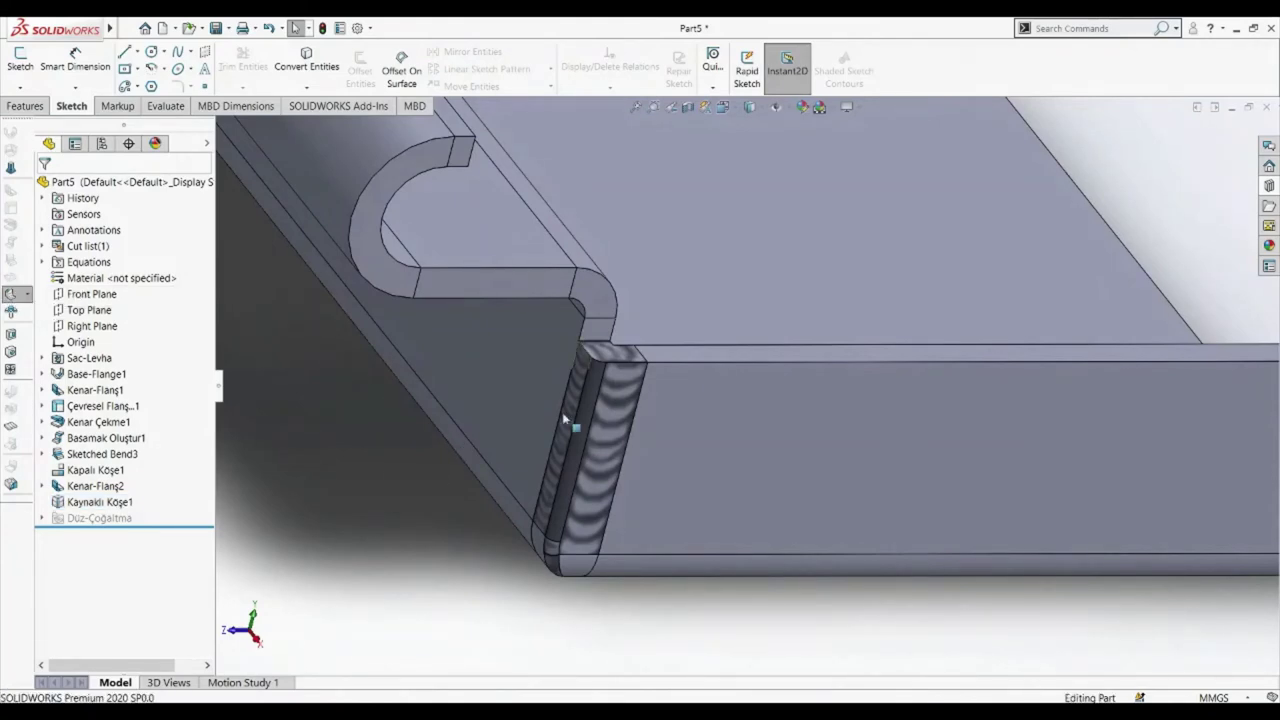
middle_click_drag(571, 414, 726, 249)
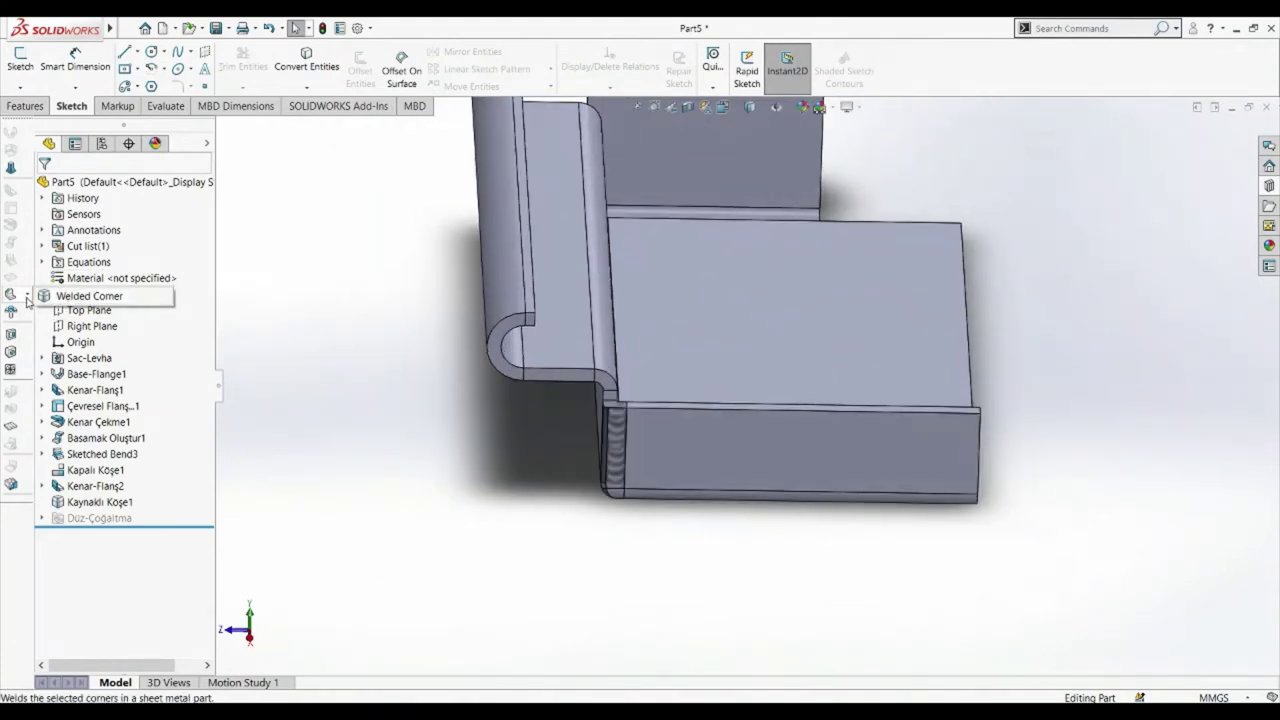
left_click(100, 502)
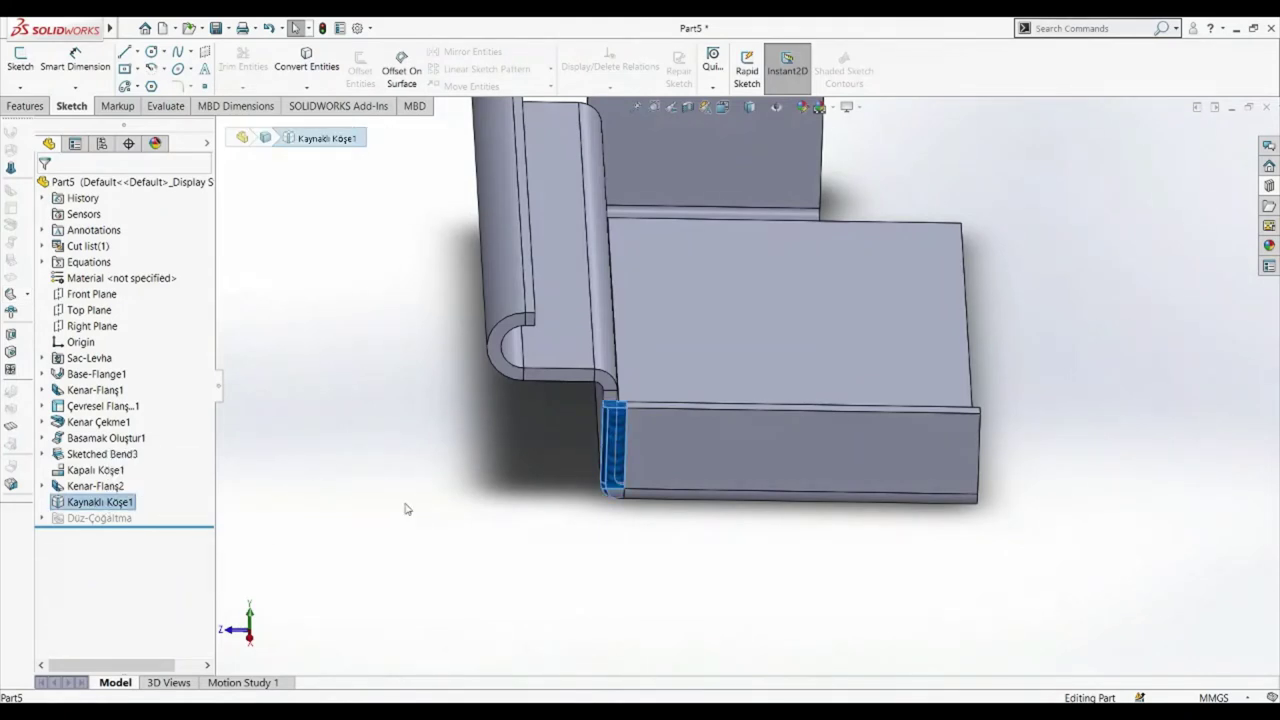
key("Delete")
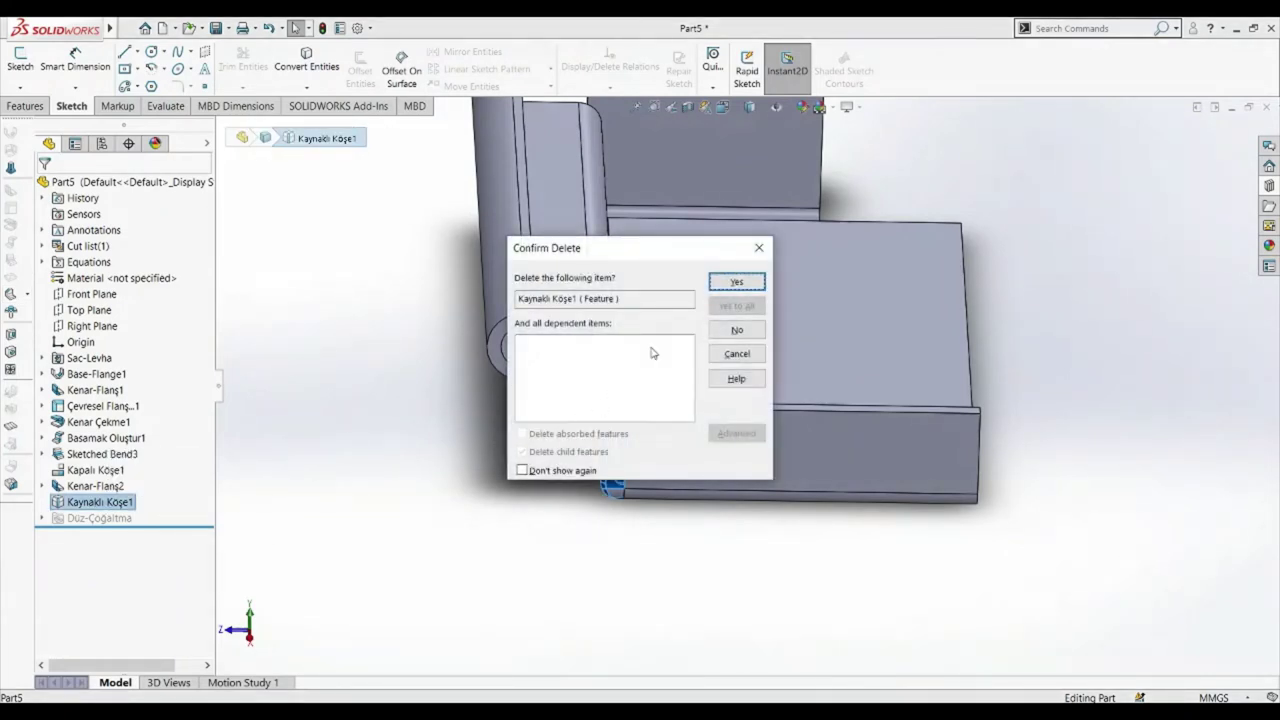
left_click(736, 282)
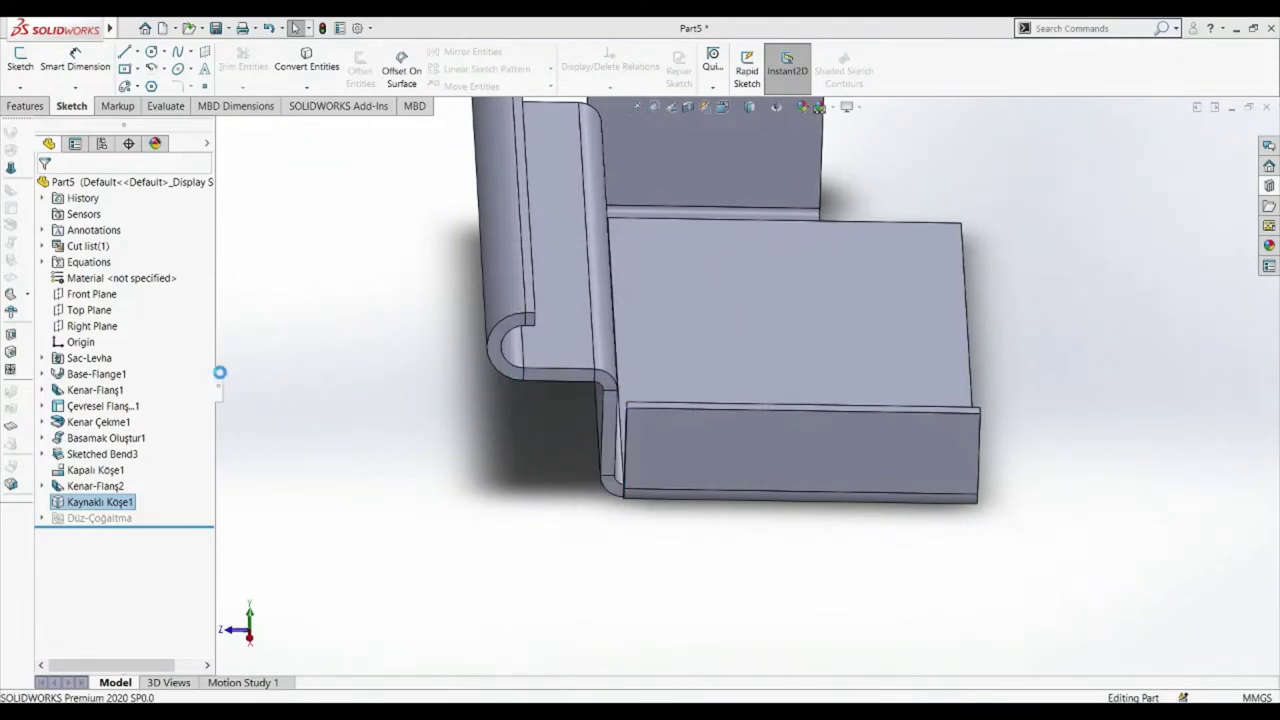
- Break the short edge flange's upper corner nearest the long flange with a 9 mm chamfer
left_click(20, 298)
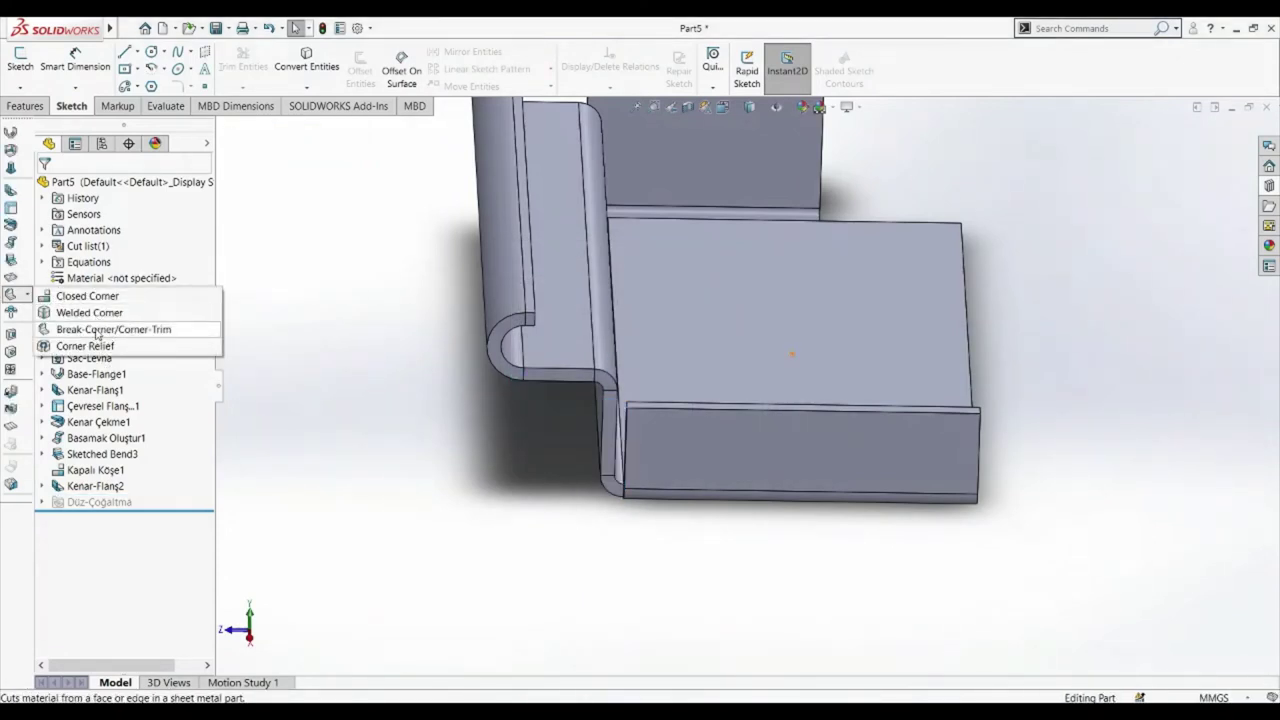
left_click(97, 330)
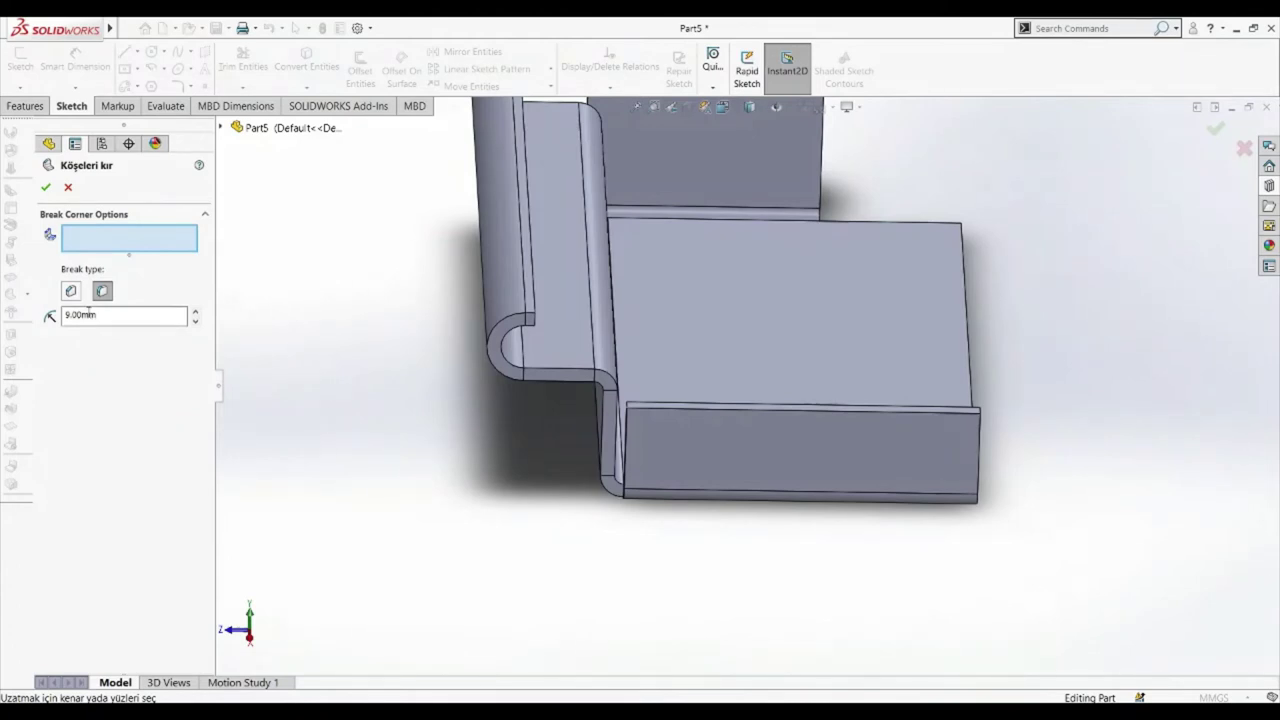
left_click(71, 291)
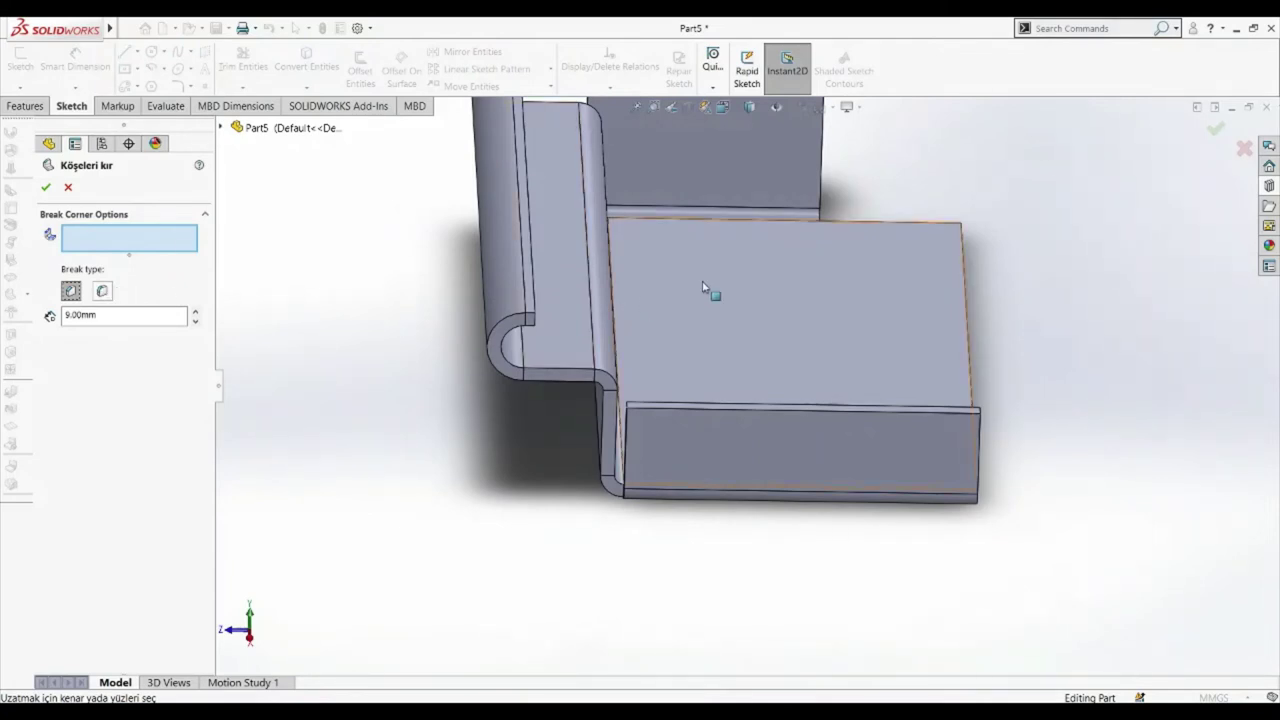
scroll(726, 290, "down", 2)
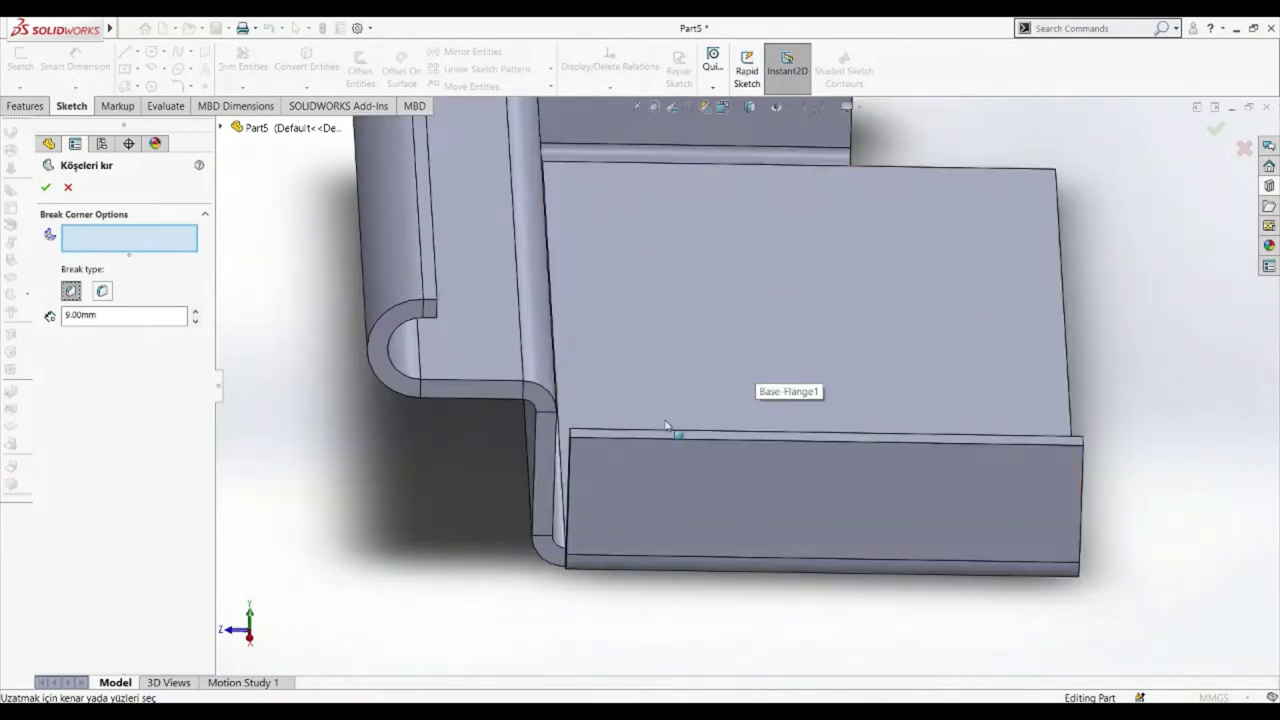
scroll(667, 427, "down", 3)
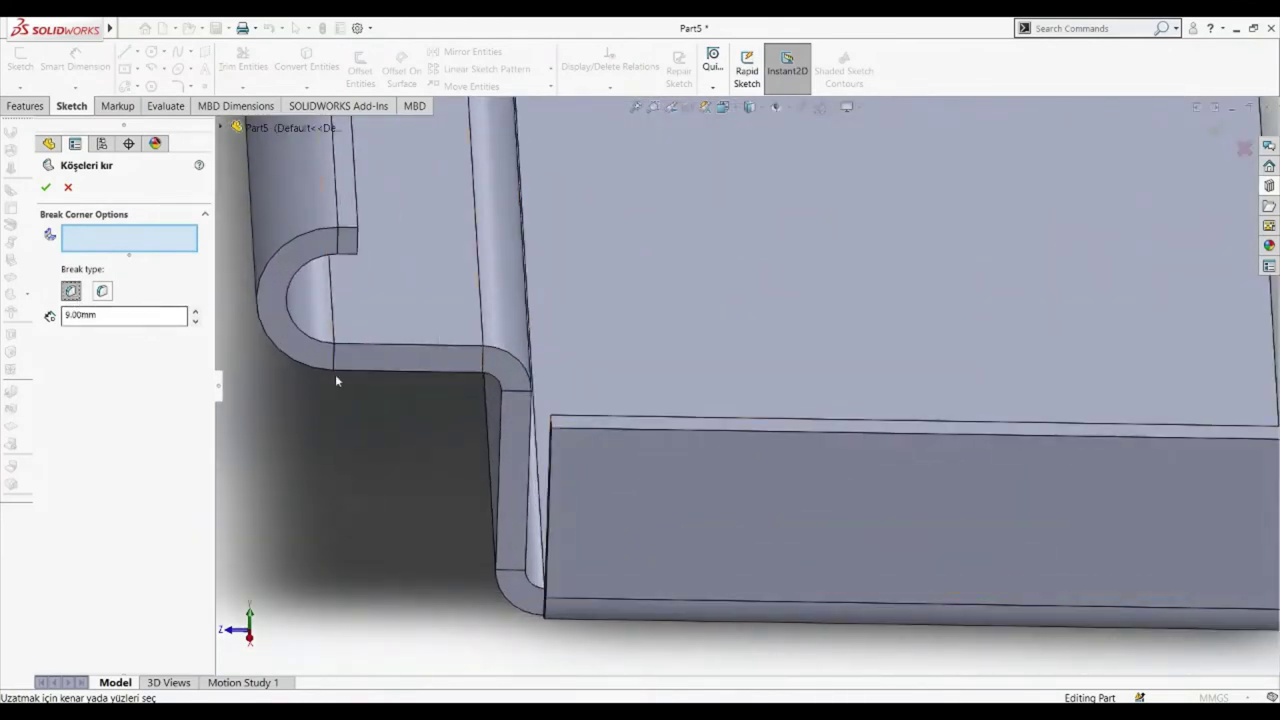
left_click(577, 457)
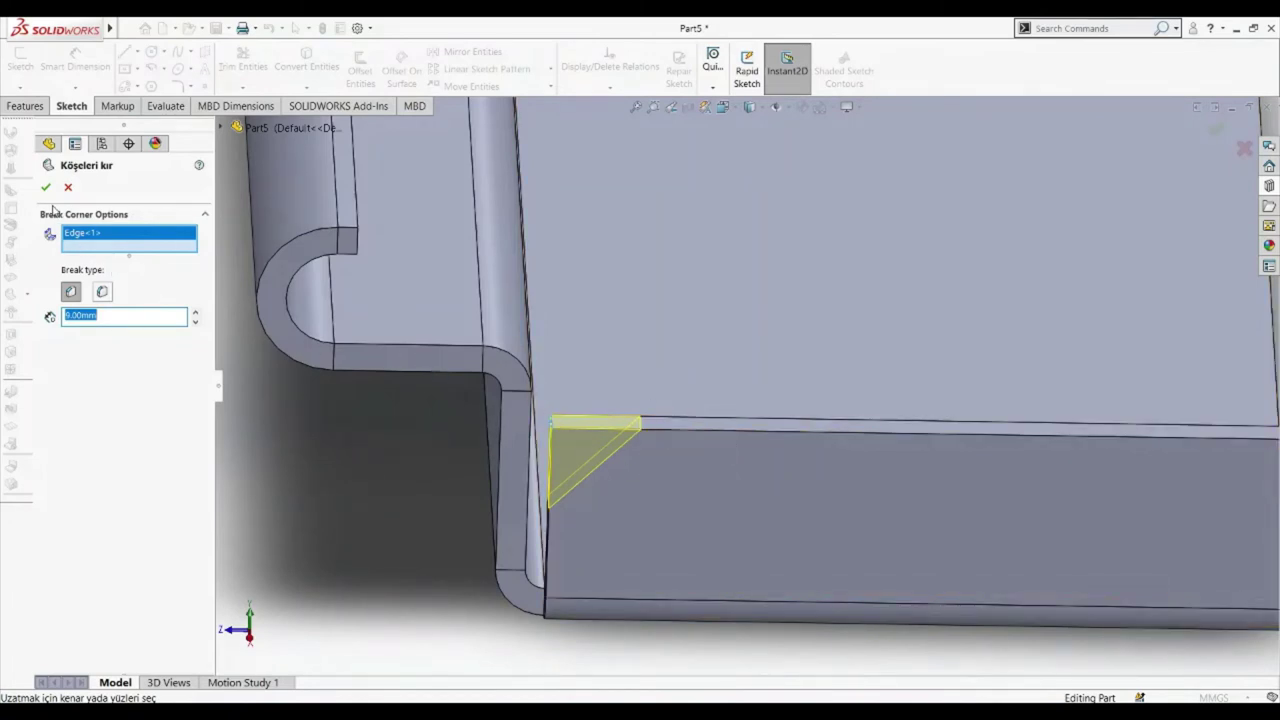
type("9")
key("Return")
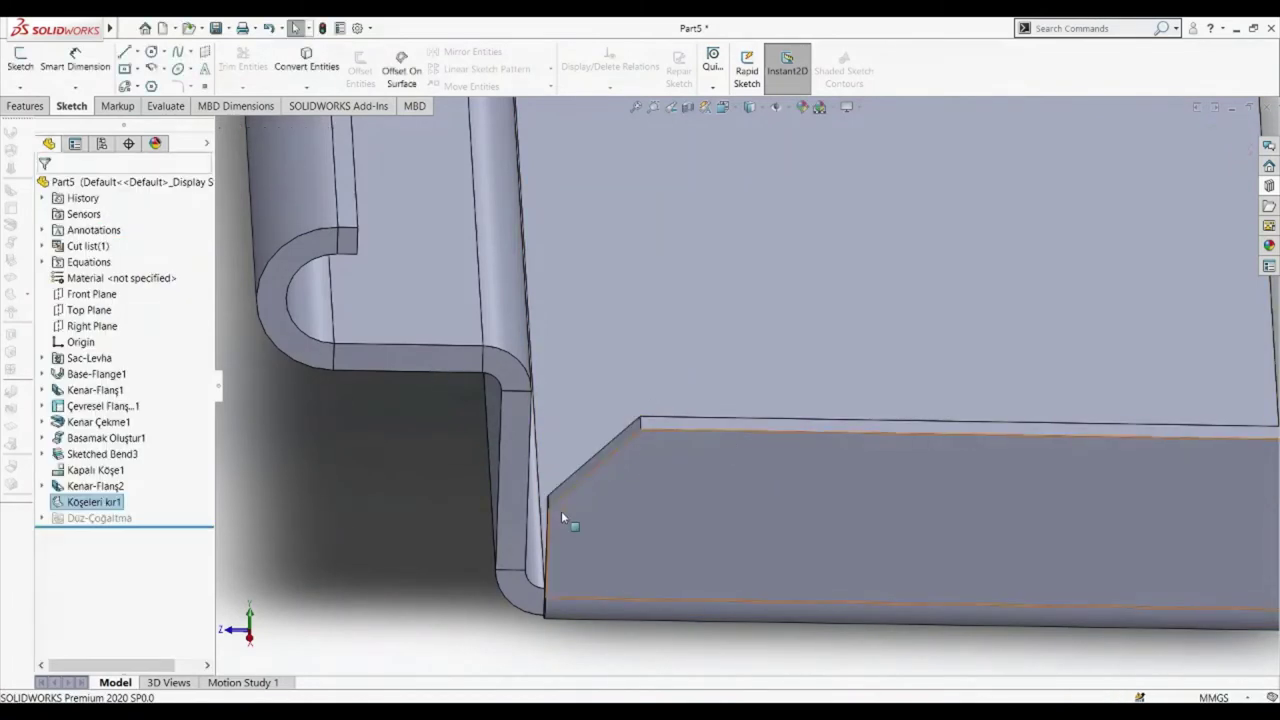
- Round the same flange's opposite upper corner using Break Corner with a 9 mm radius fillet
scroll(944, 473, "up", 5)
scroll(1086, 436, "down", 5)
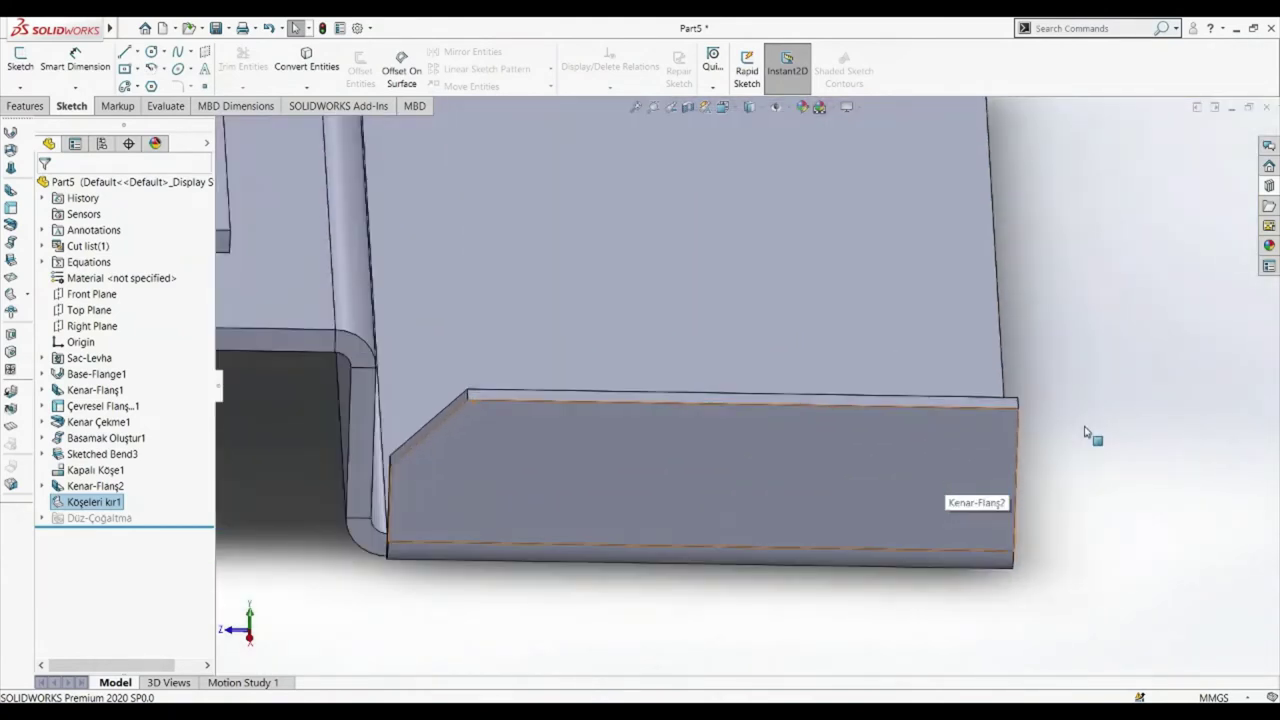
left_click(27, 296)
left_click(62, 330)
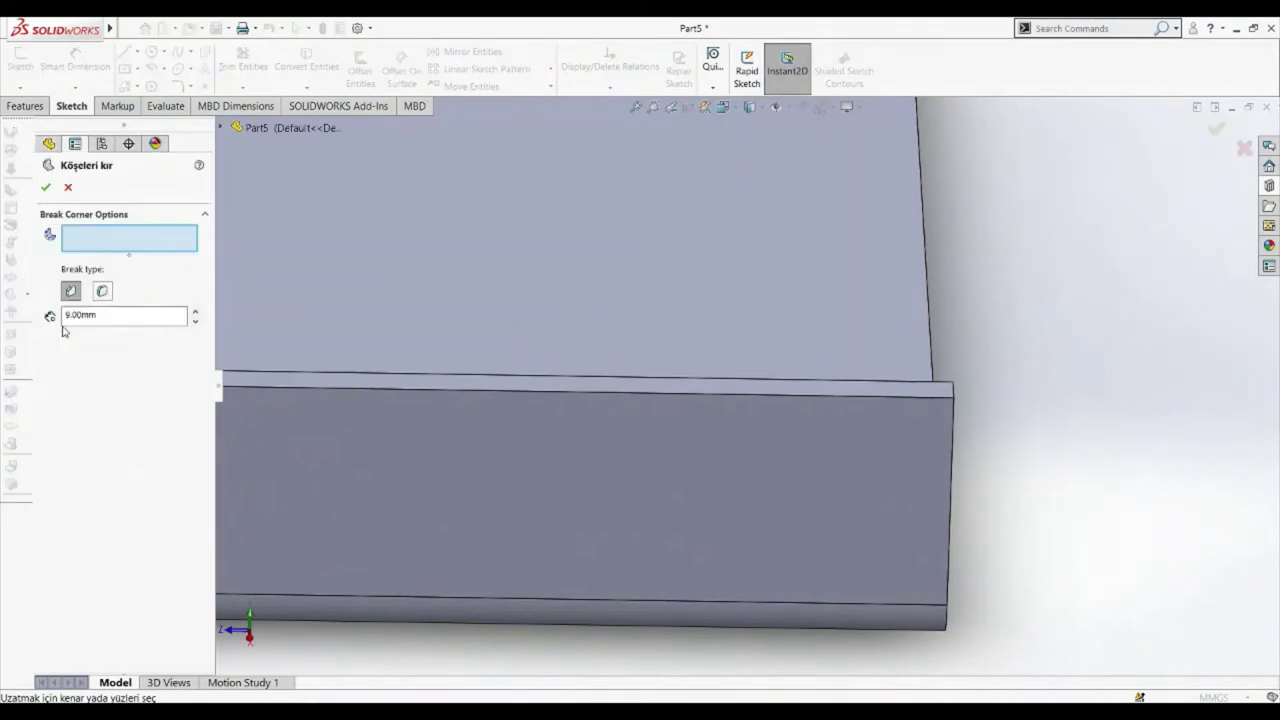
left_click(102, 291)
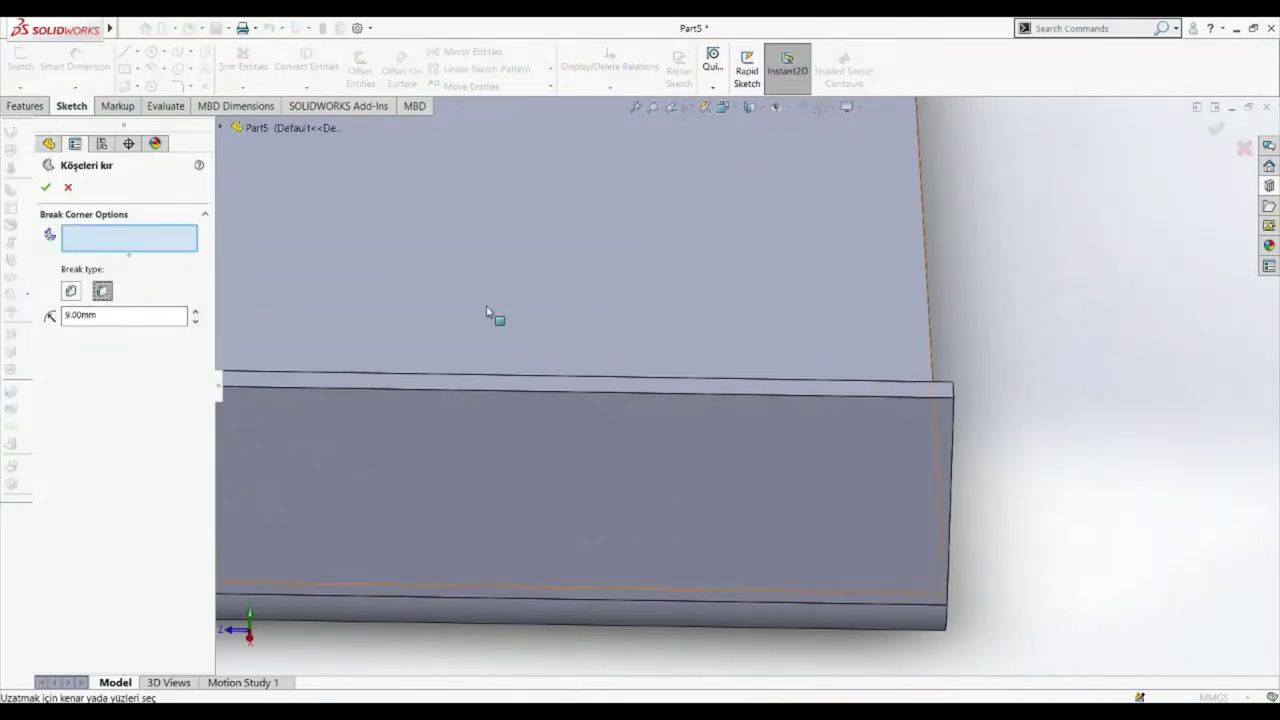
left_click(953, 393)
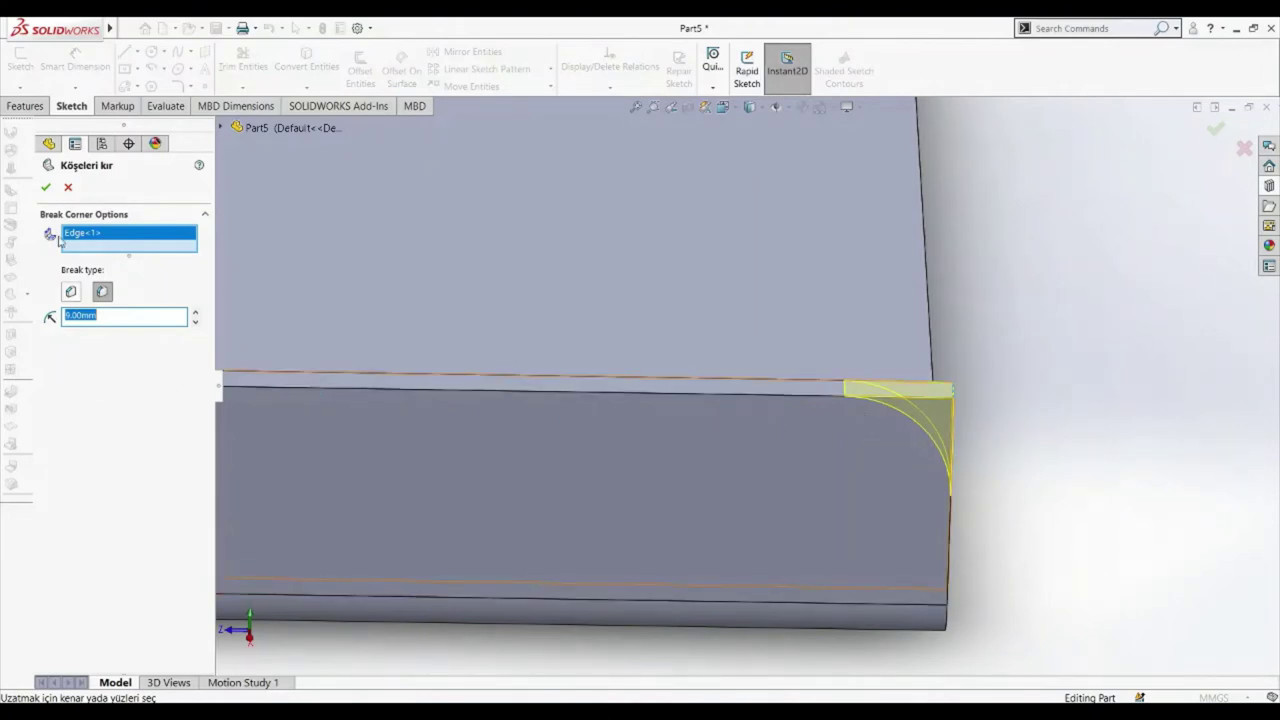
left_click(45, 187)
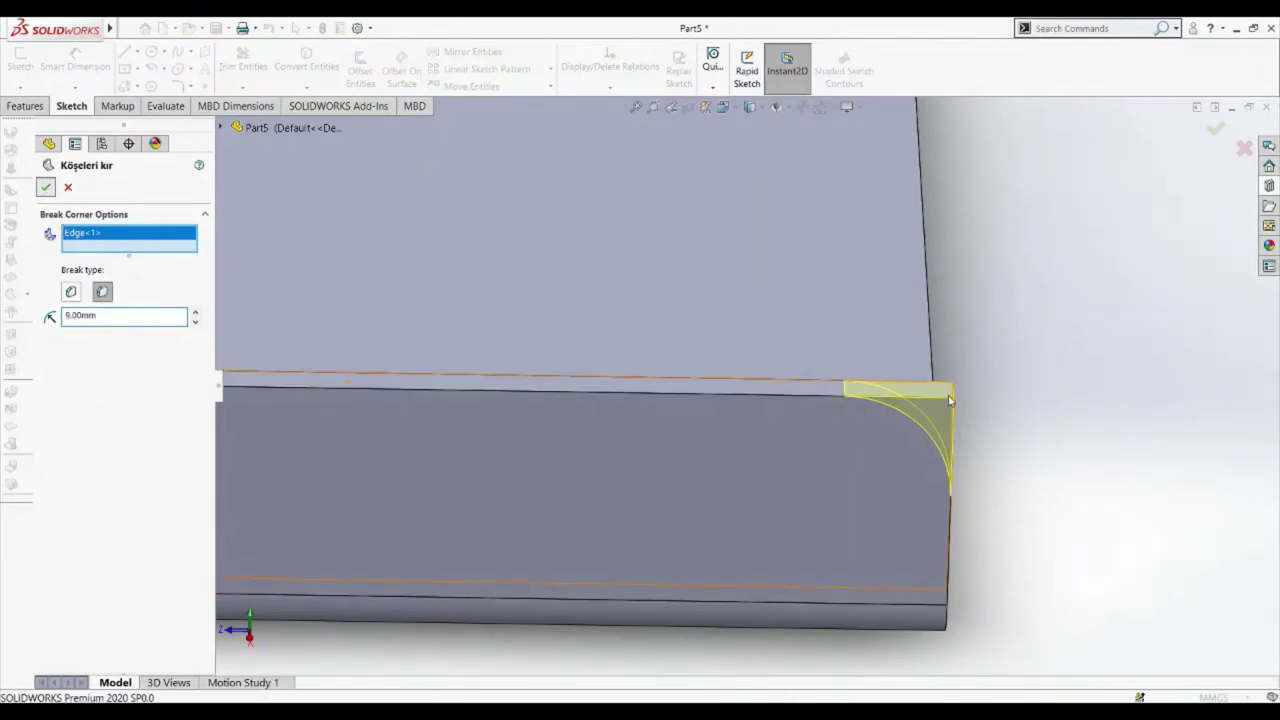
- Start a Corner Relief of the 2 Bend Corner type on the sheet metal body and collect all its corners
middle_click_drag(986, 400, 990, 376)
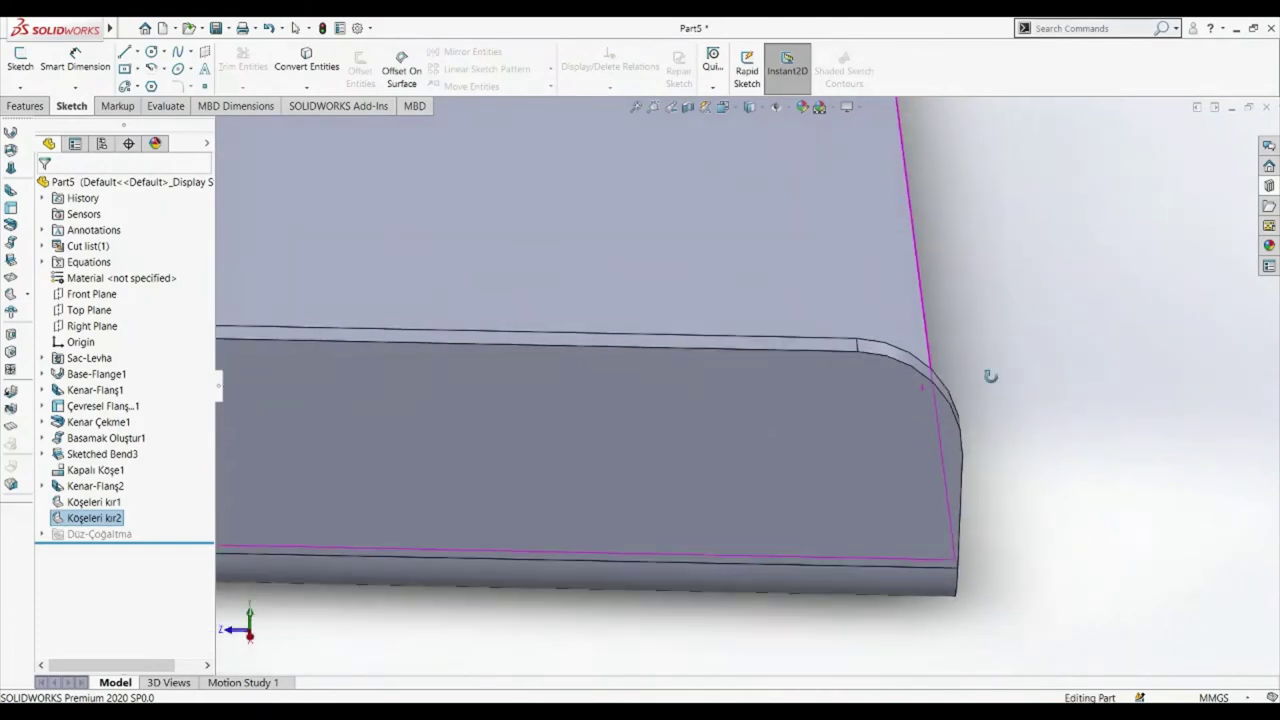
scroll(990, 376, "down", 3)
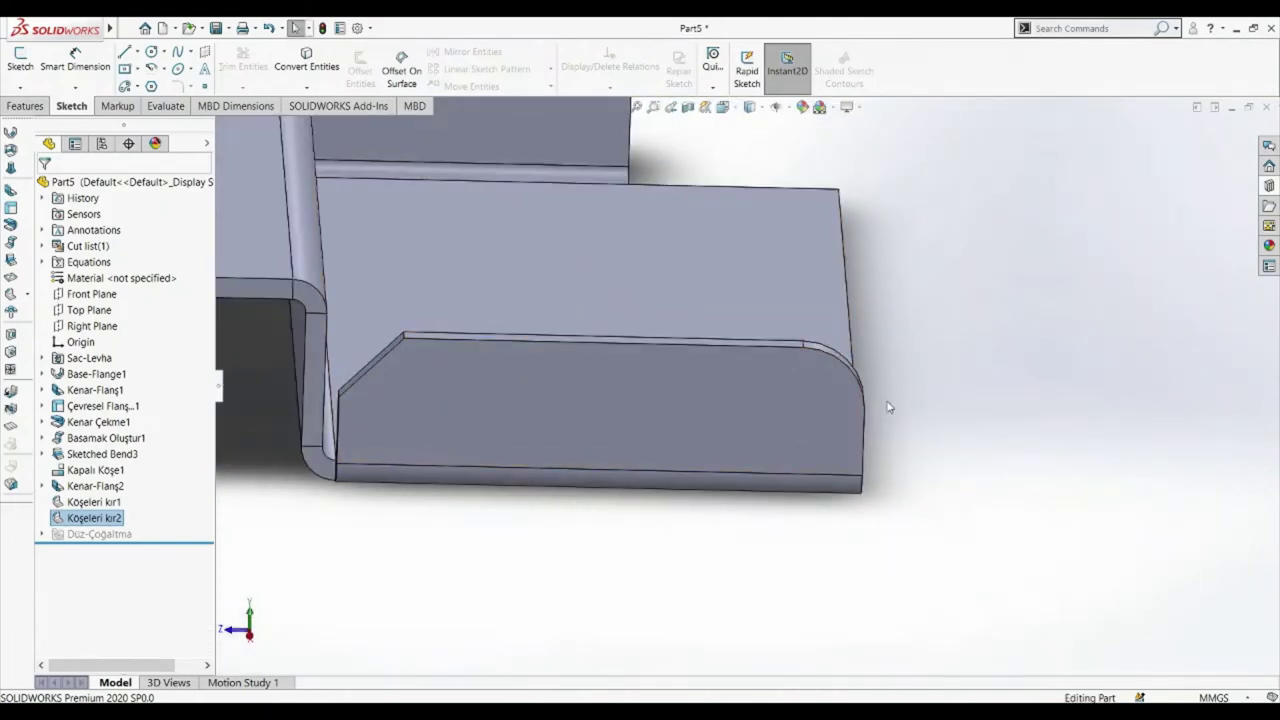
left_click(28, 297)
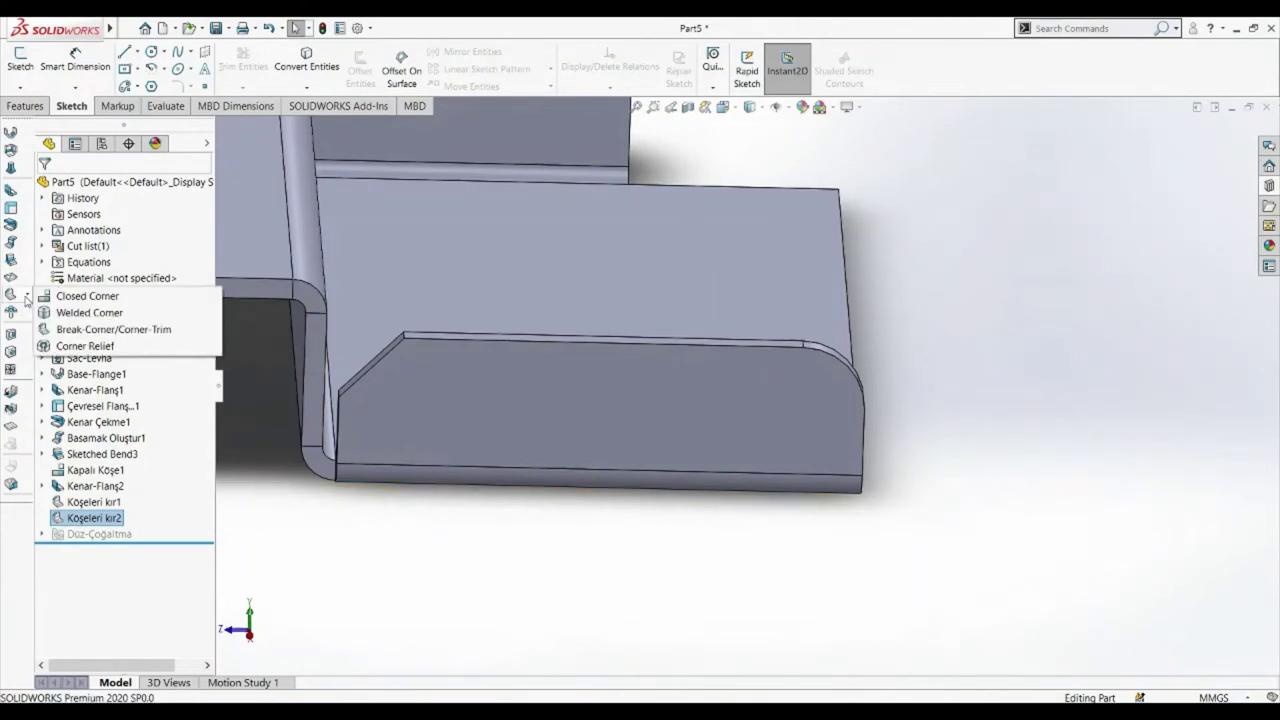
left_click(84, 346)
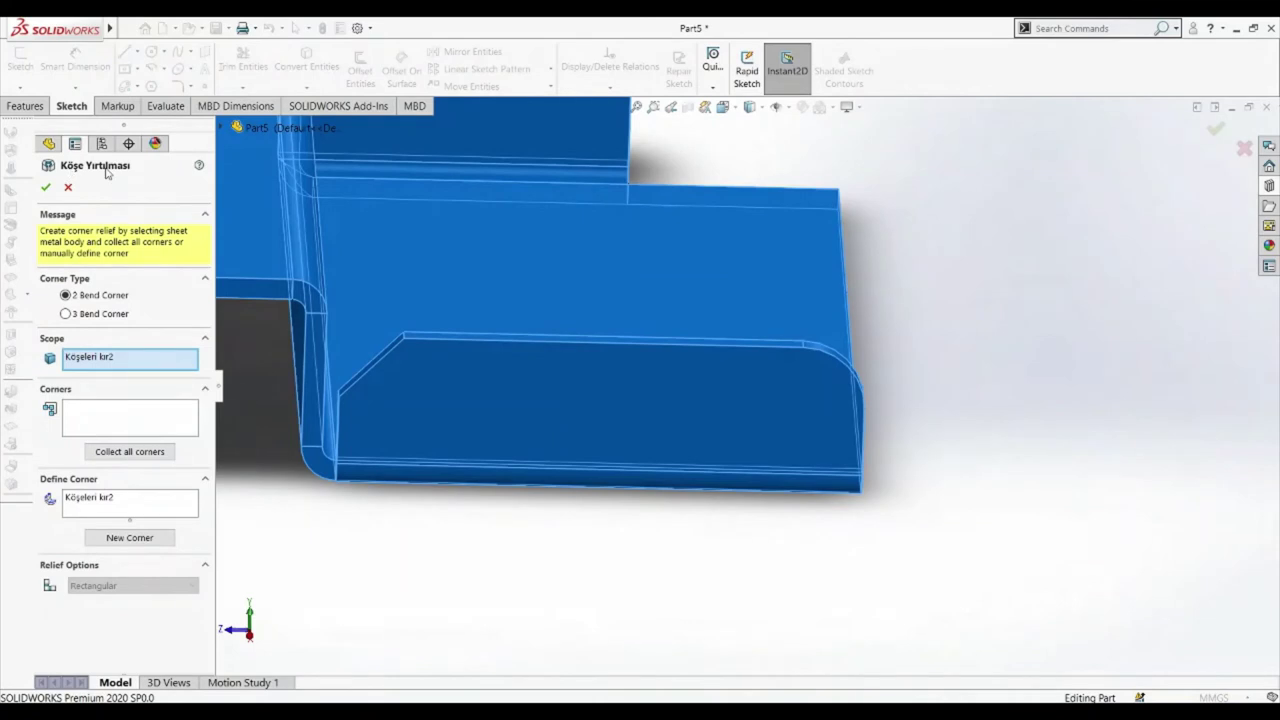
middle_click_drag(408, 287, 740, 270)
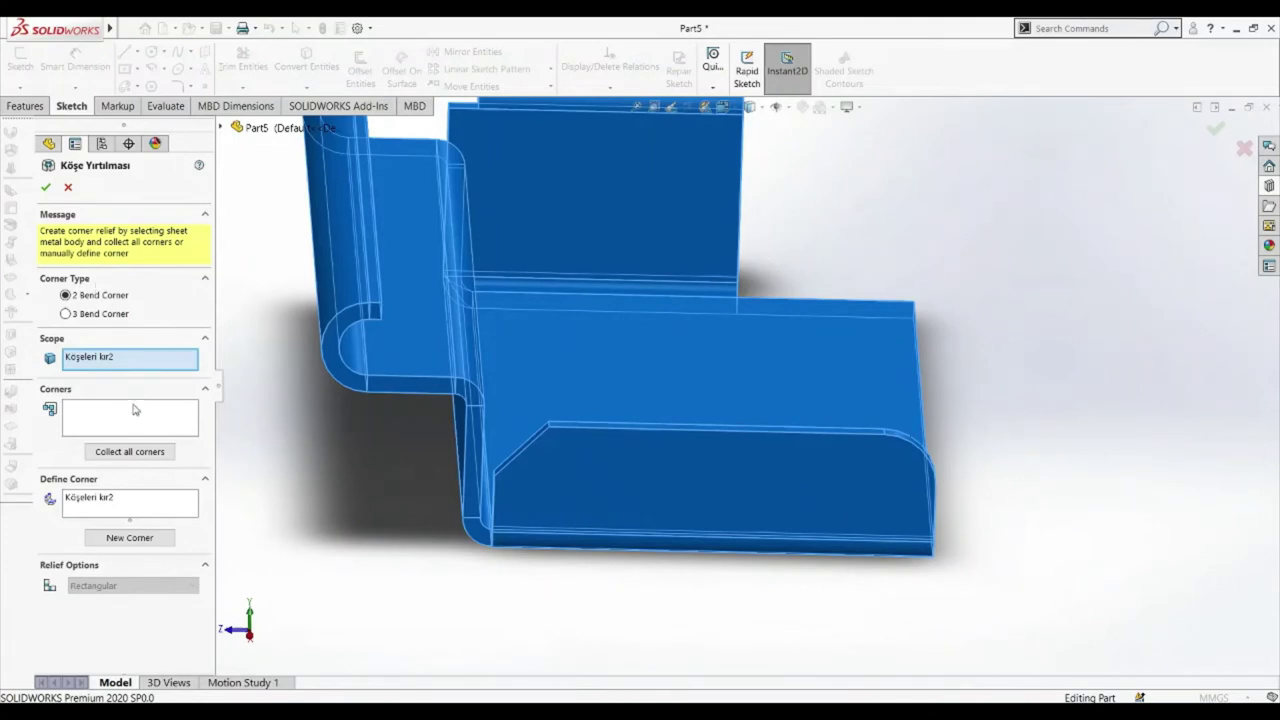
left_click(139, 459)
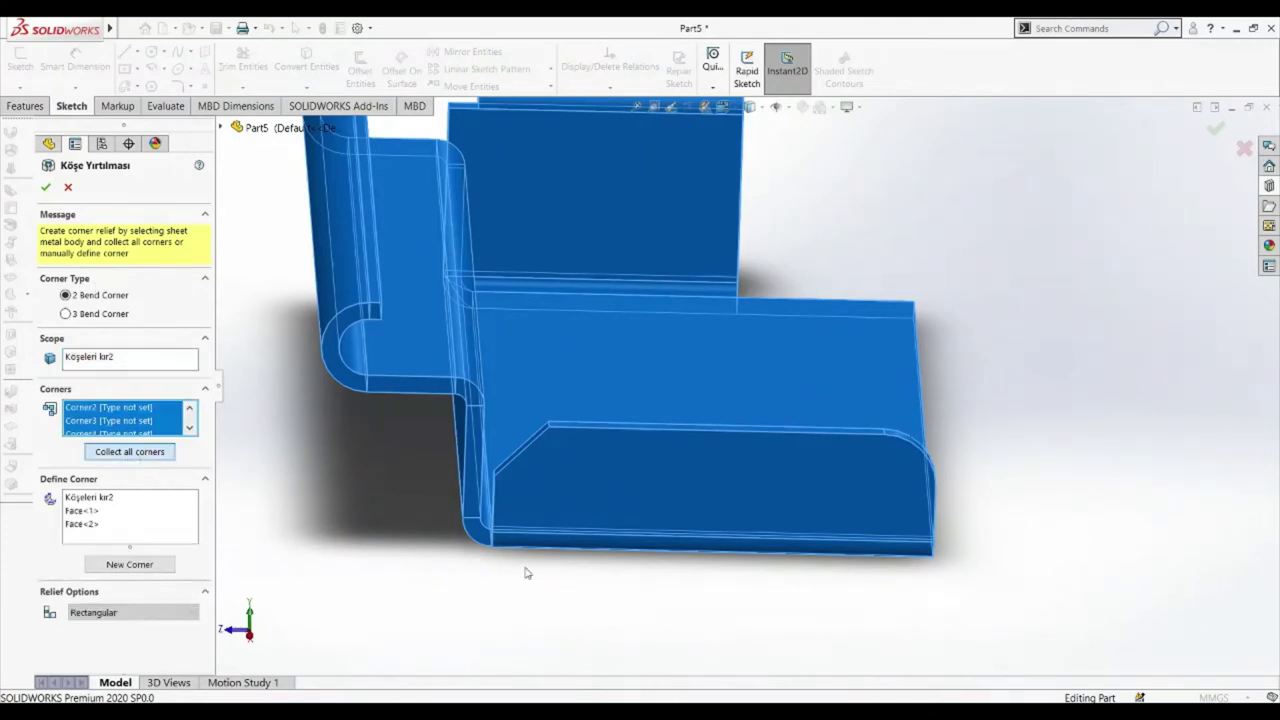
middle_click_drag(531, 540, 505, 508)
key("z")
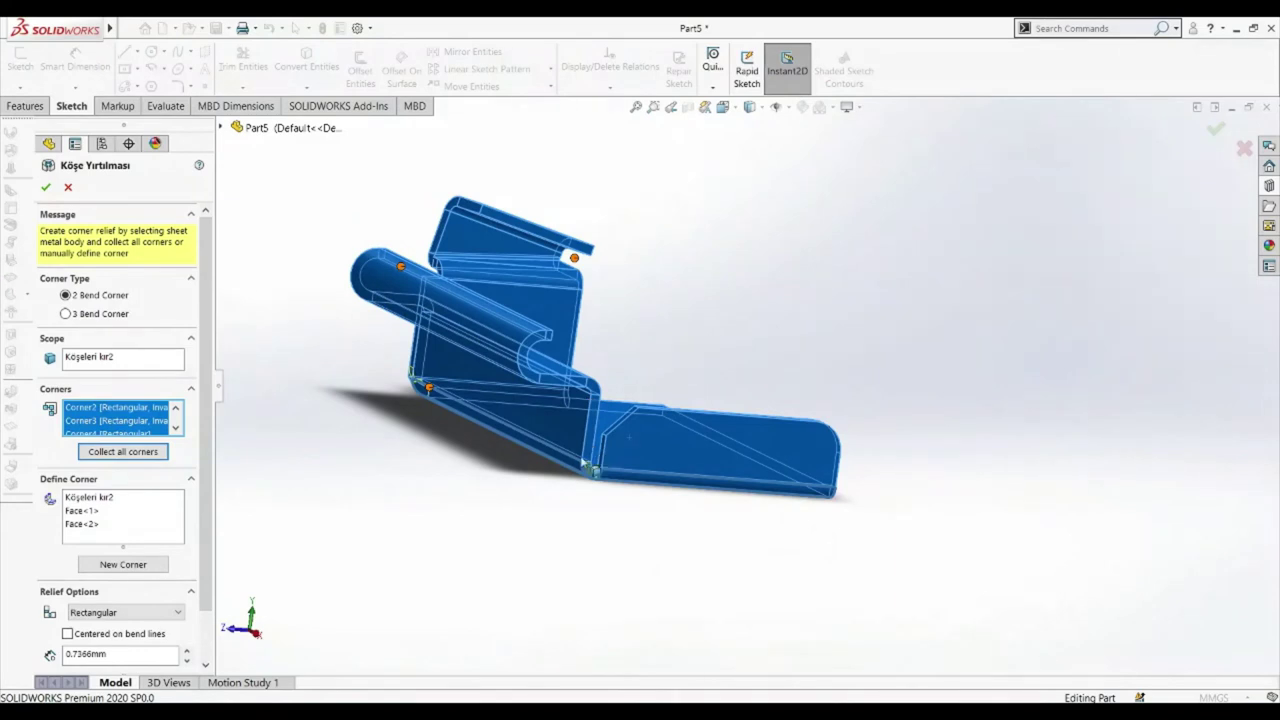
- Remove all collected corners from the corner relief and collect all corners of the body again
scroll(600, 475, "down", 3)
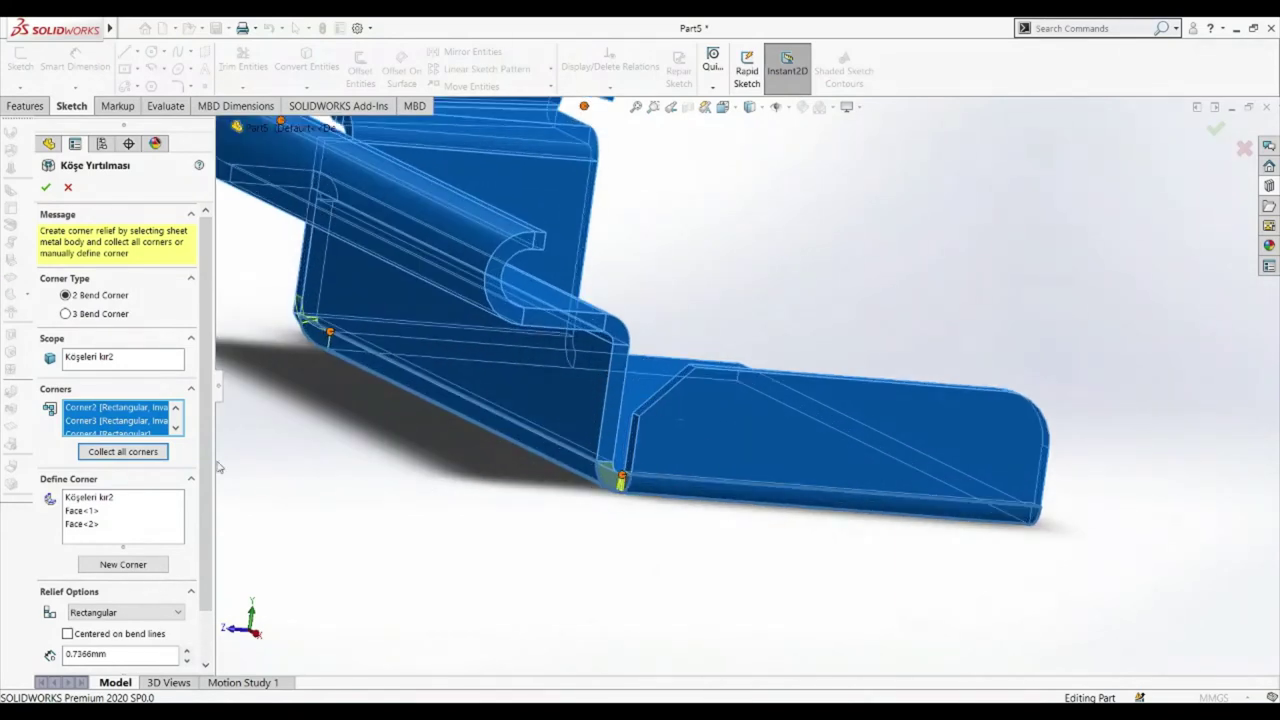
scroll(145, 424, "down", 1)
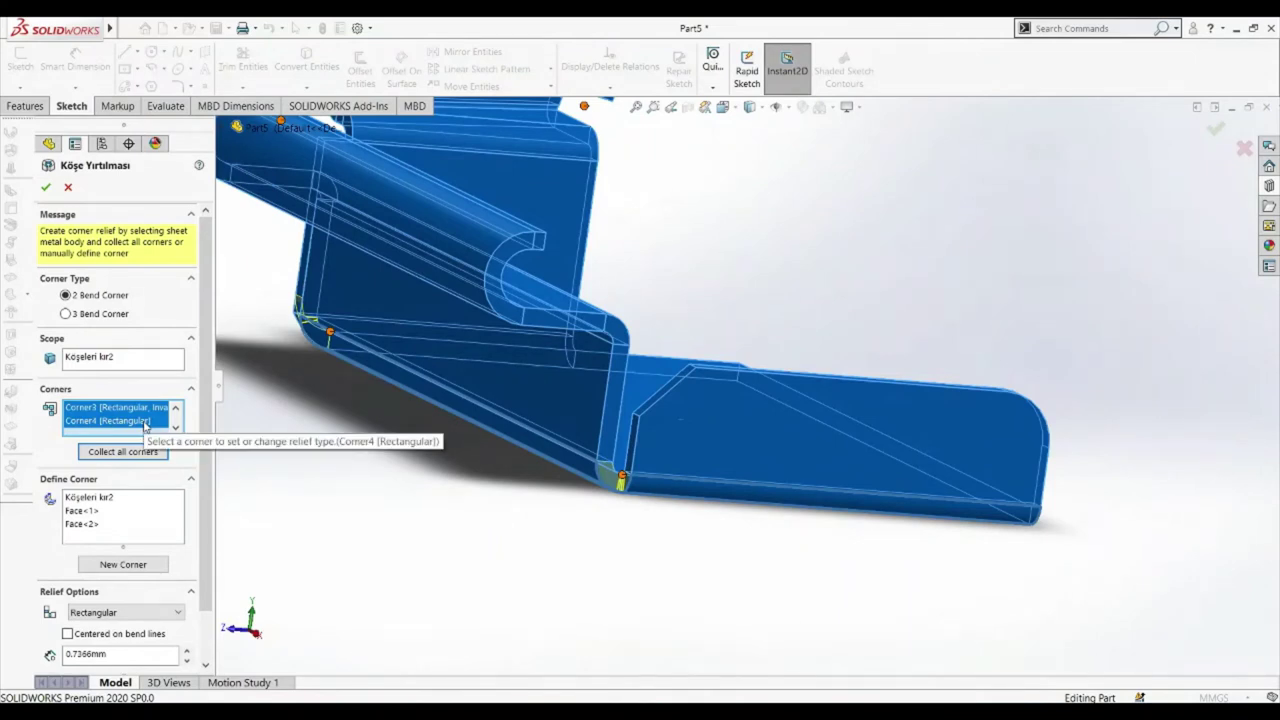
right_click(145, 426)
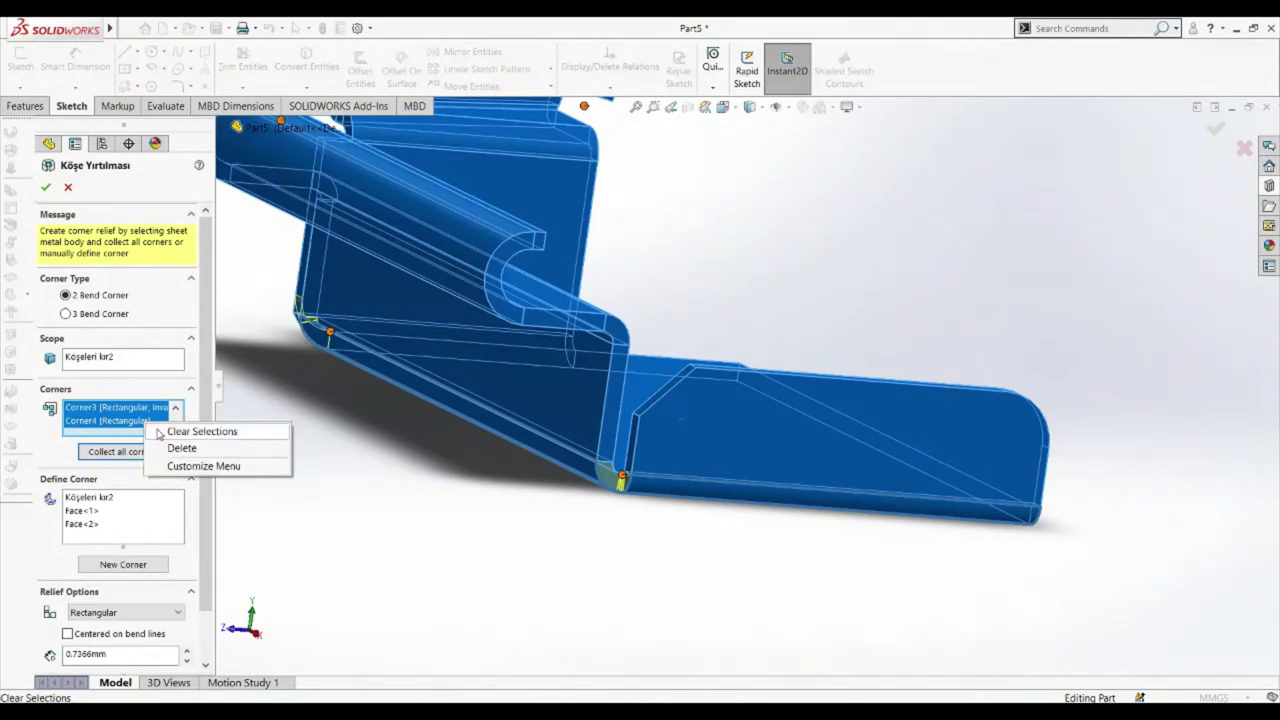
left_click(176, 451)
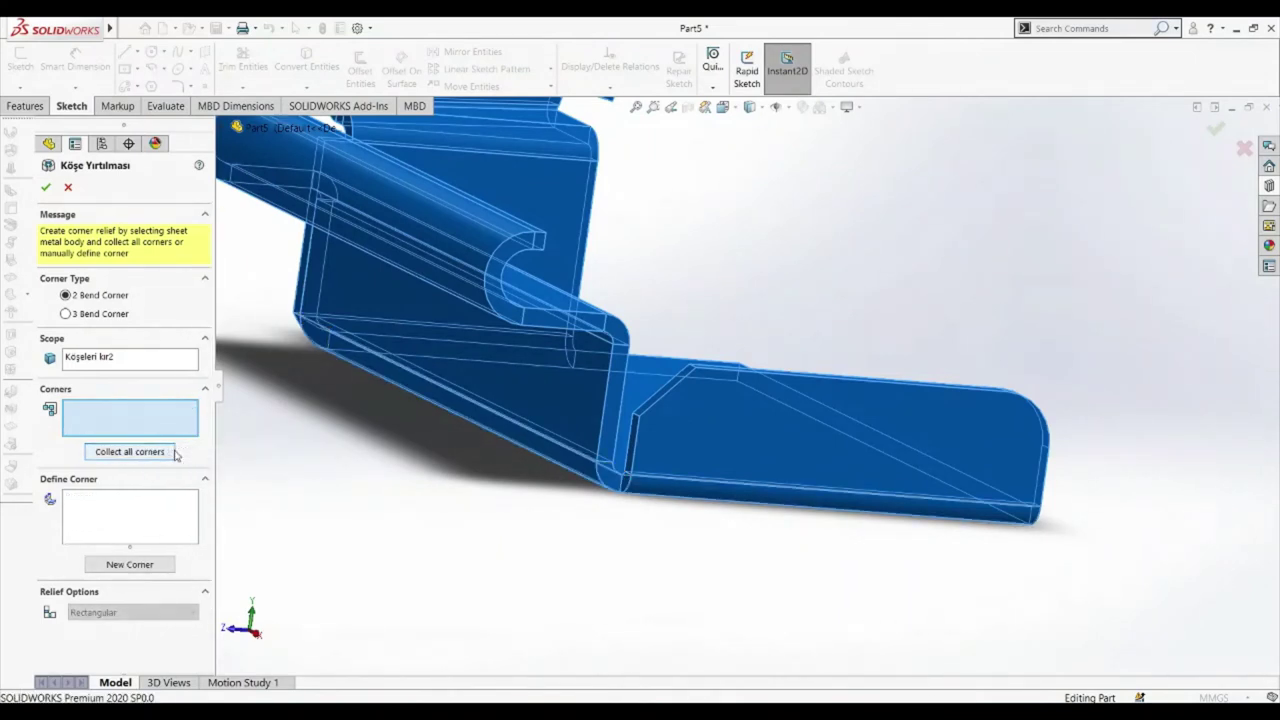
left_click(136, 452)
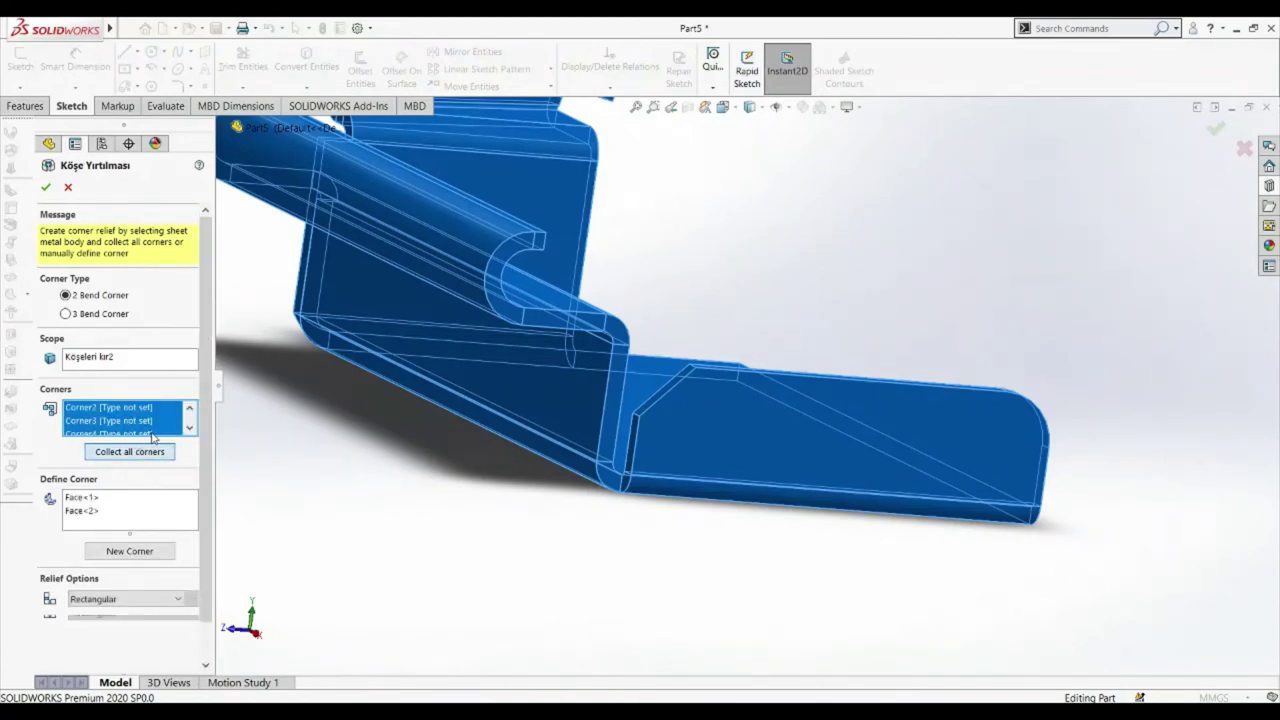
- Remove Corner2 and Corner3 from the corner relief's collected corners
right_click(140, 410)
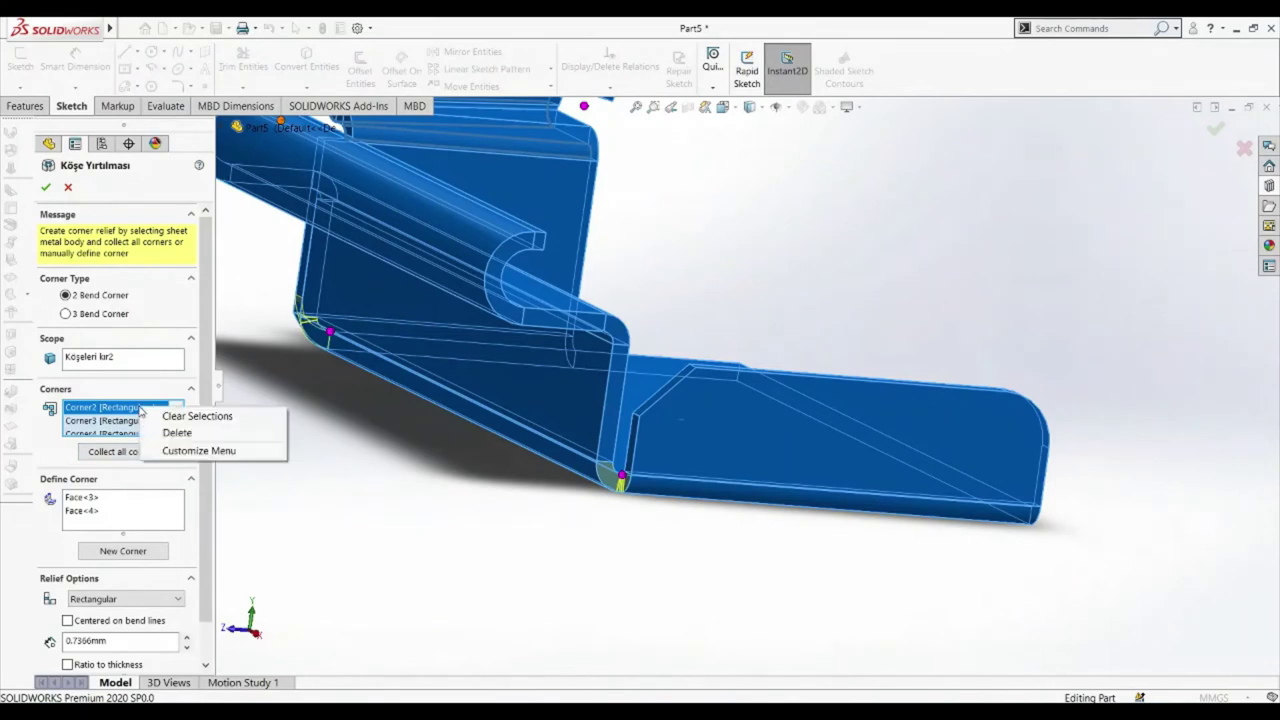
left_click(177, 432)
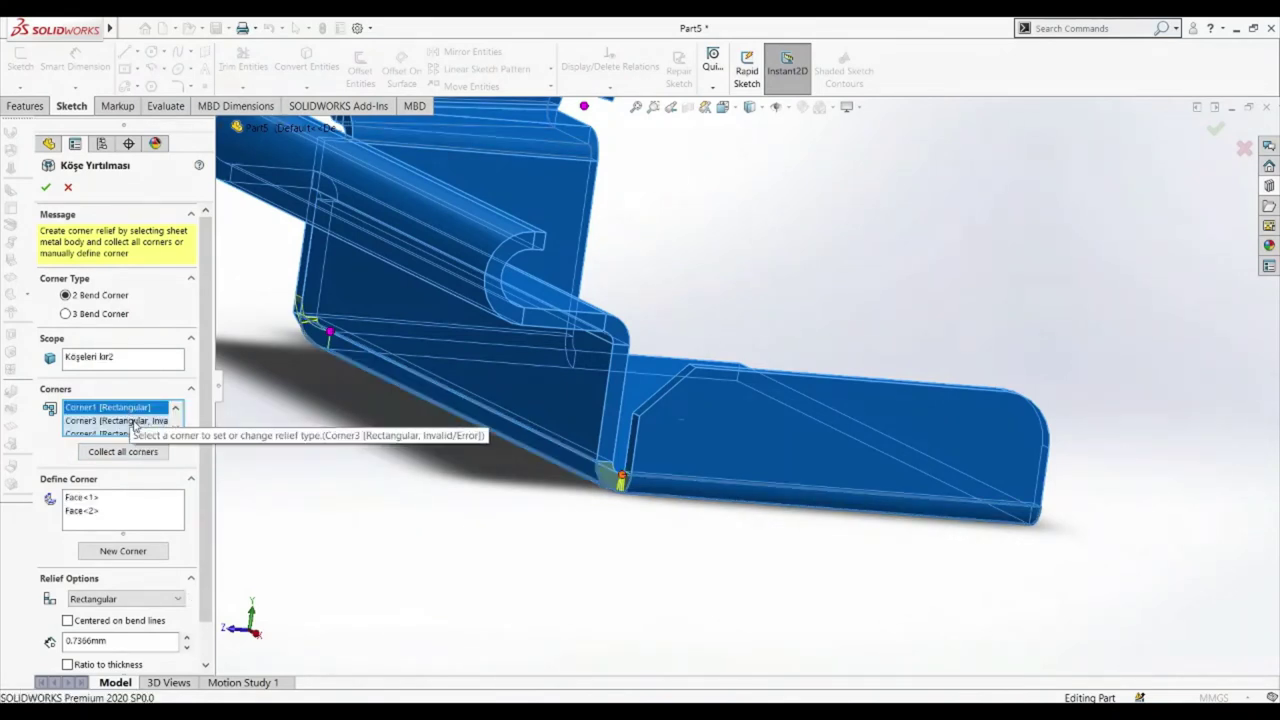
left_click(135, 422)
right_click(137, 423)
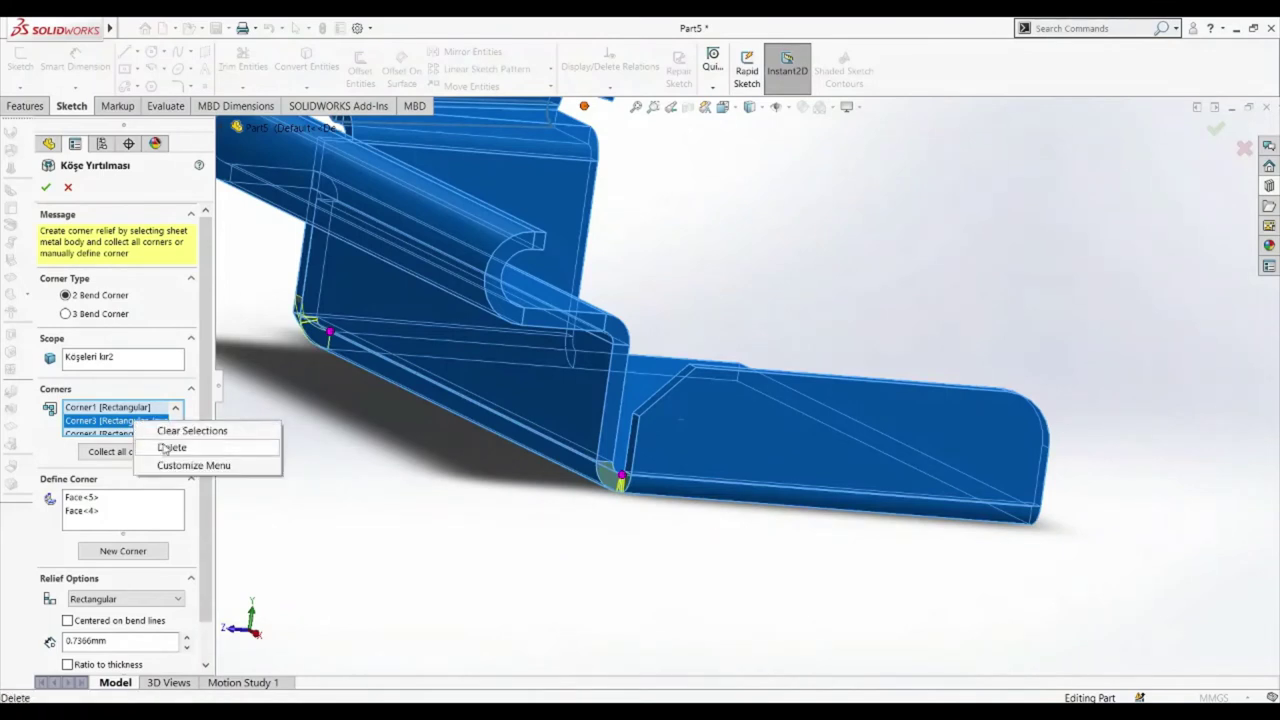
left_click(165, 430)
left_click(165, 450)
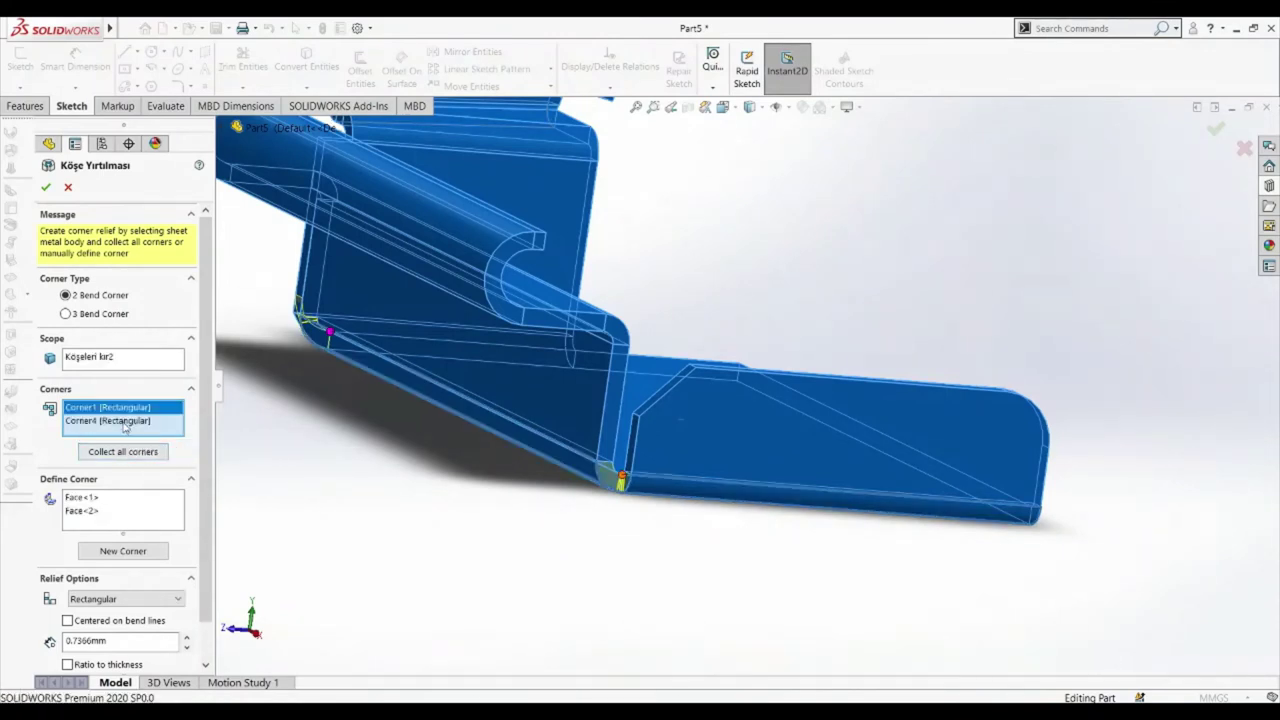
- Remove Corner4 from the corner relief's collected corners
right_click(132, 425)
left_click(133, 426)
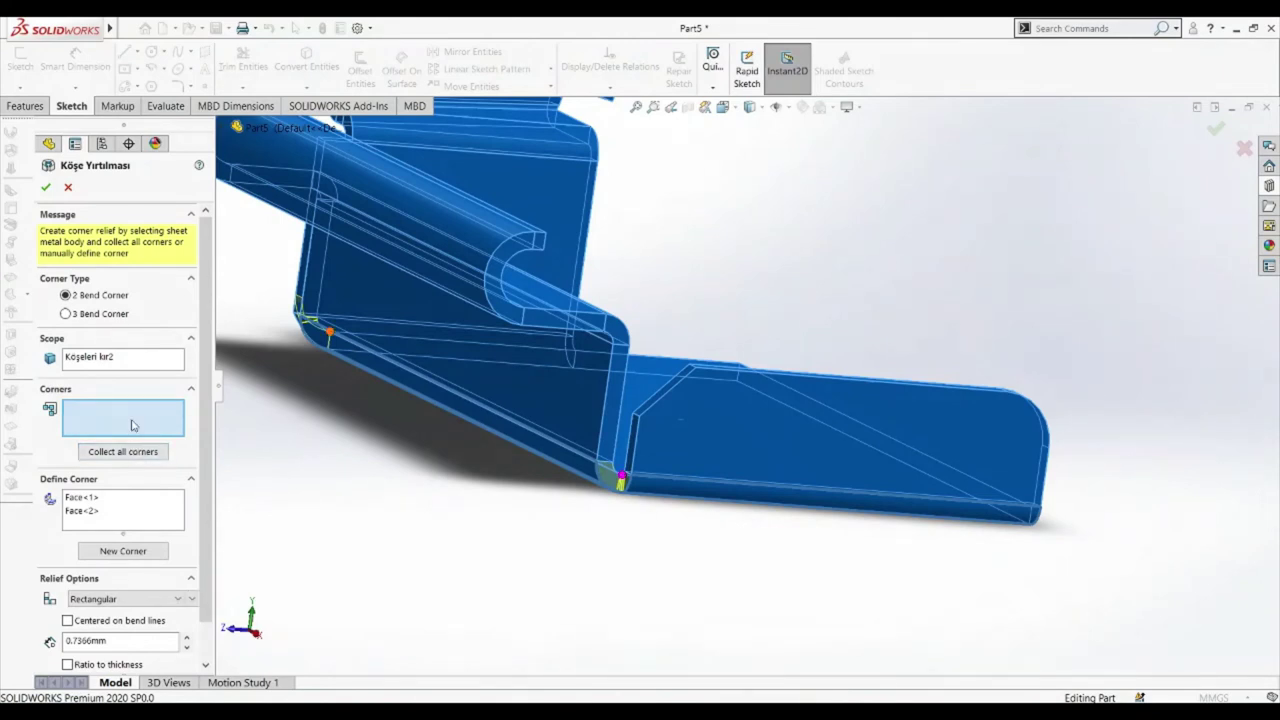
left_click(129, 420)
right_click(130, 424)
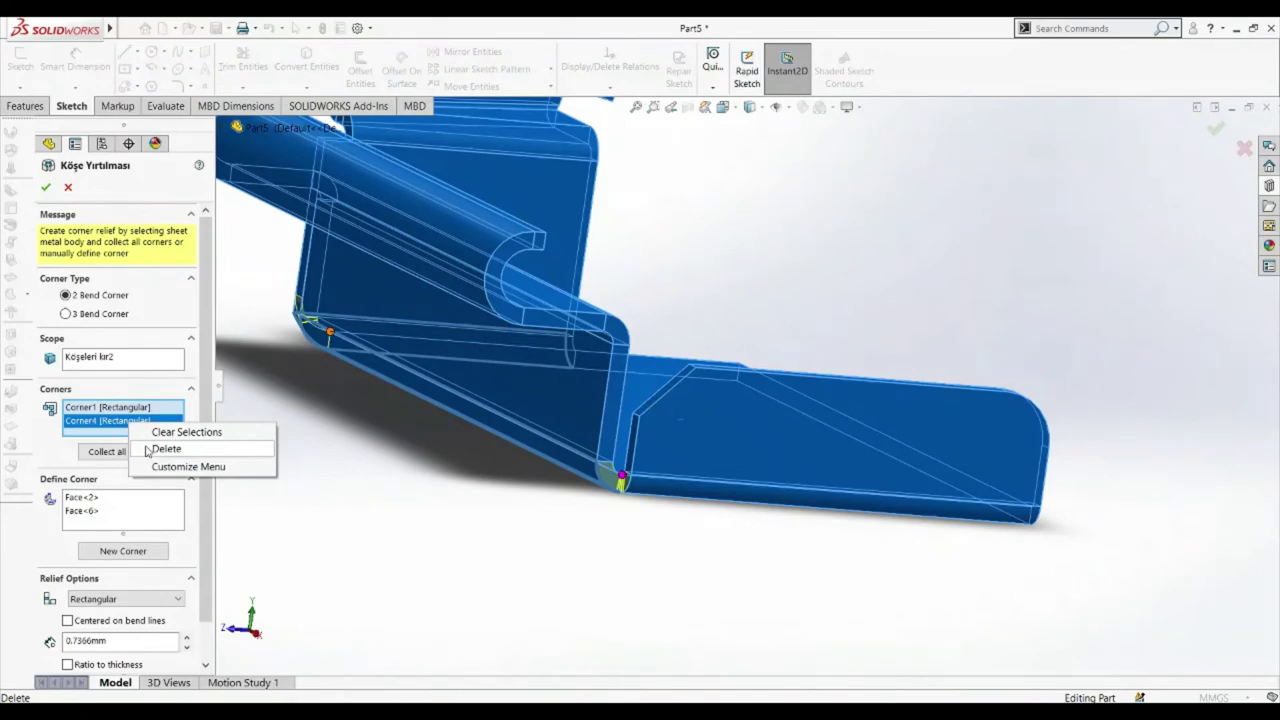
left_click(165, 449)
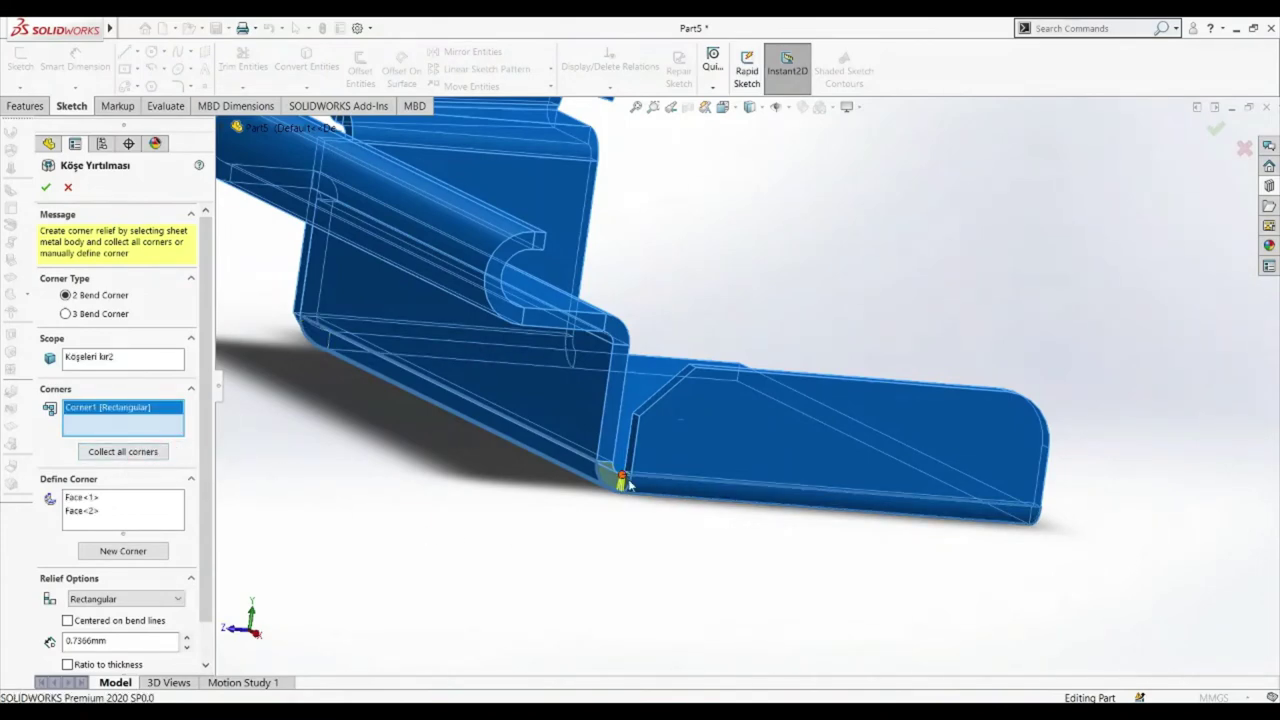
- Set the slot length of Corner1's rectangular relief to 1.7366 mm
scroll(634, 491, "down", 5)
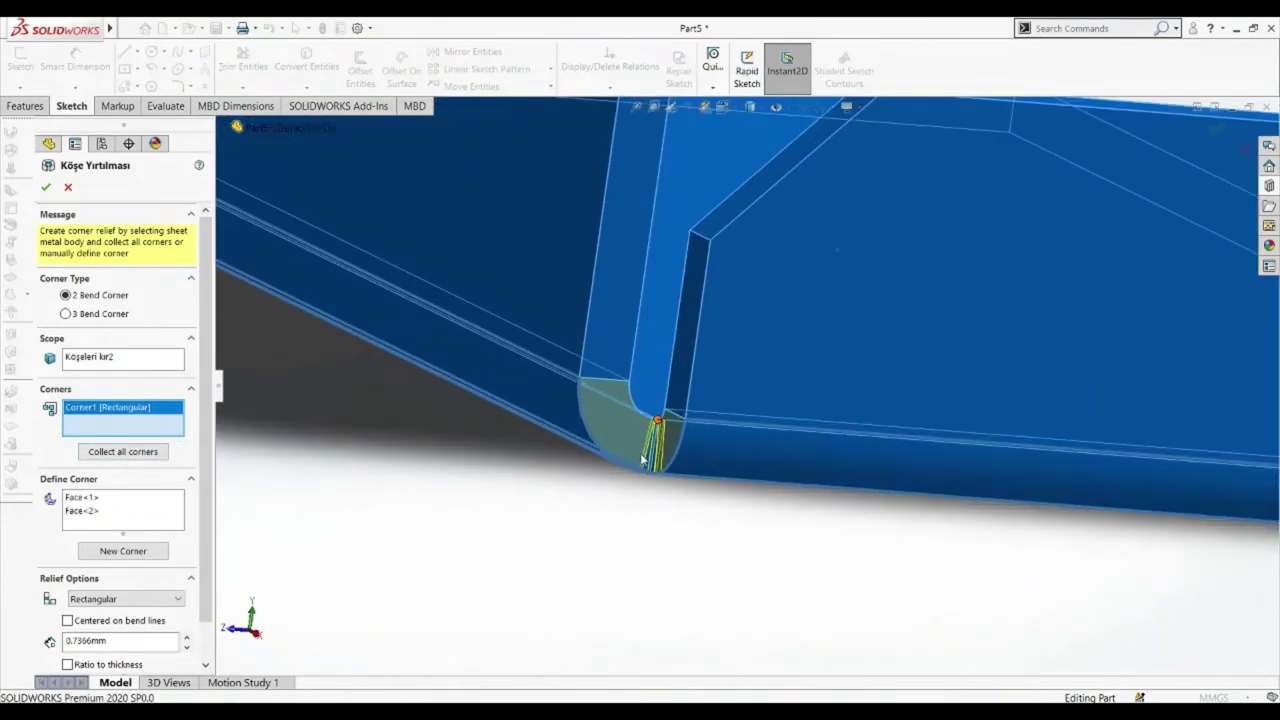
middle_click_drag(727, 511, 658, 531)
scroll(700, 470, "down", 5)
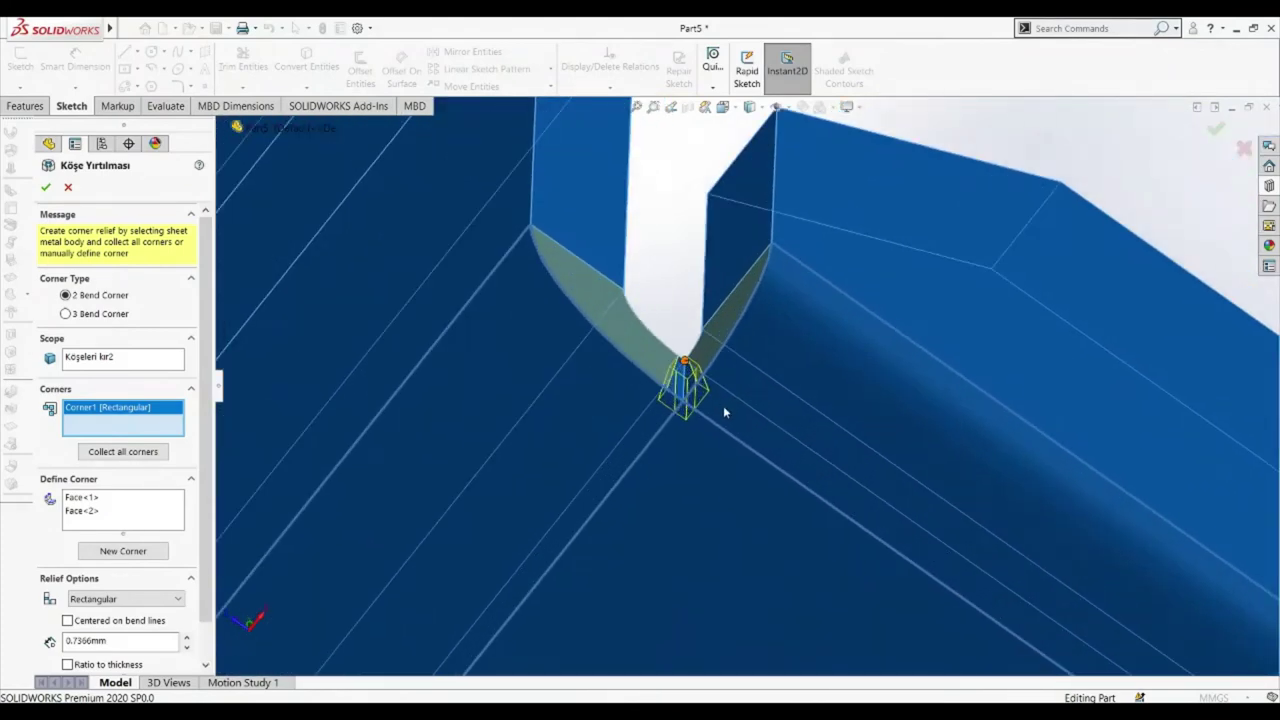
middle_click_drag(712, 458, 708, 415)
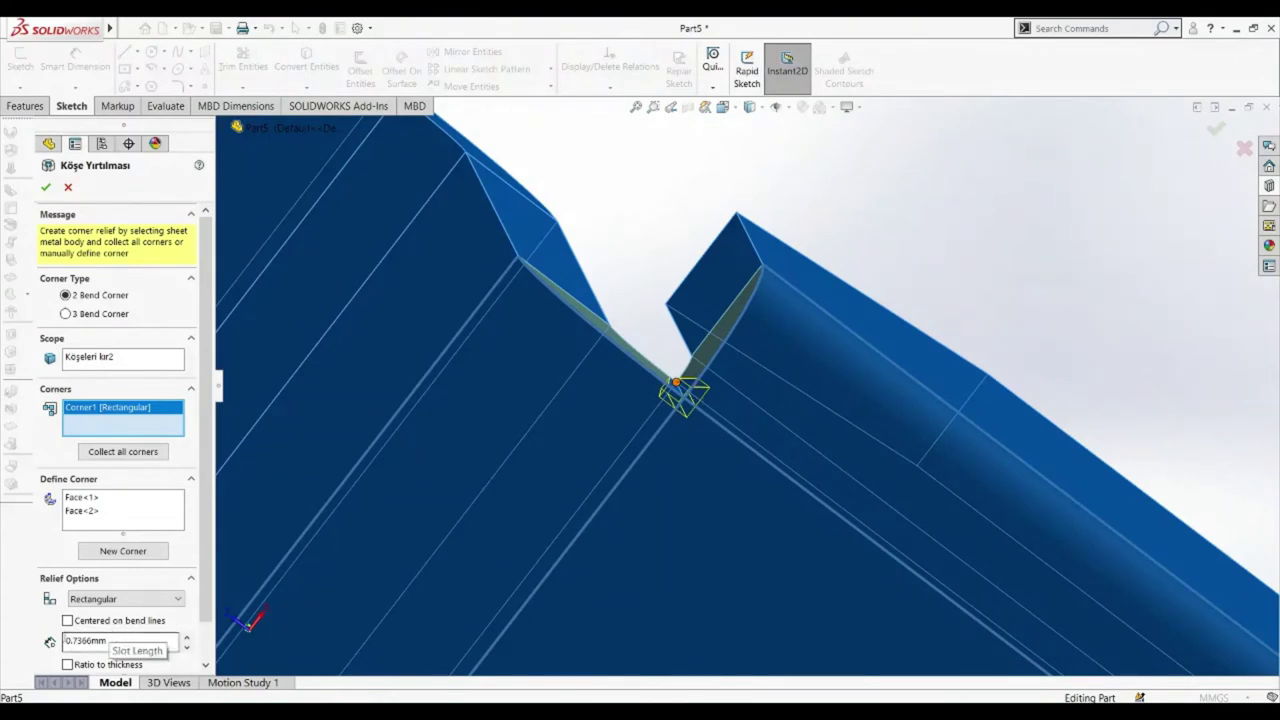
left_click(185, 637)
left_click(185, 637)
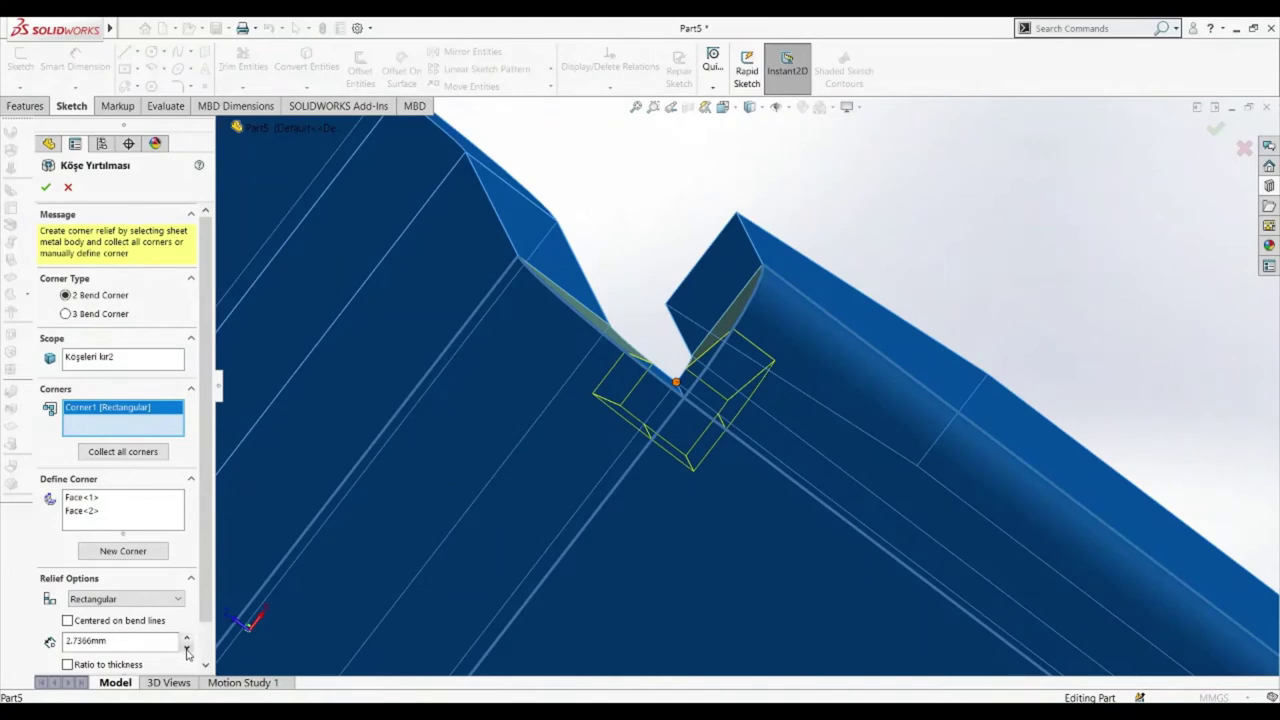
left_click(186, 648)
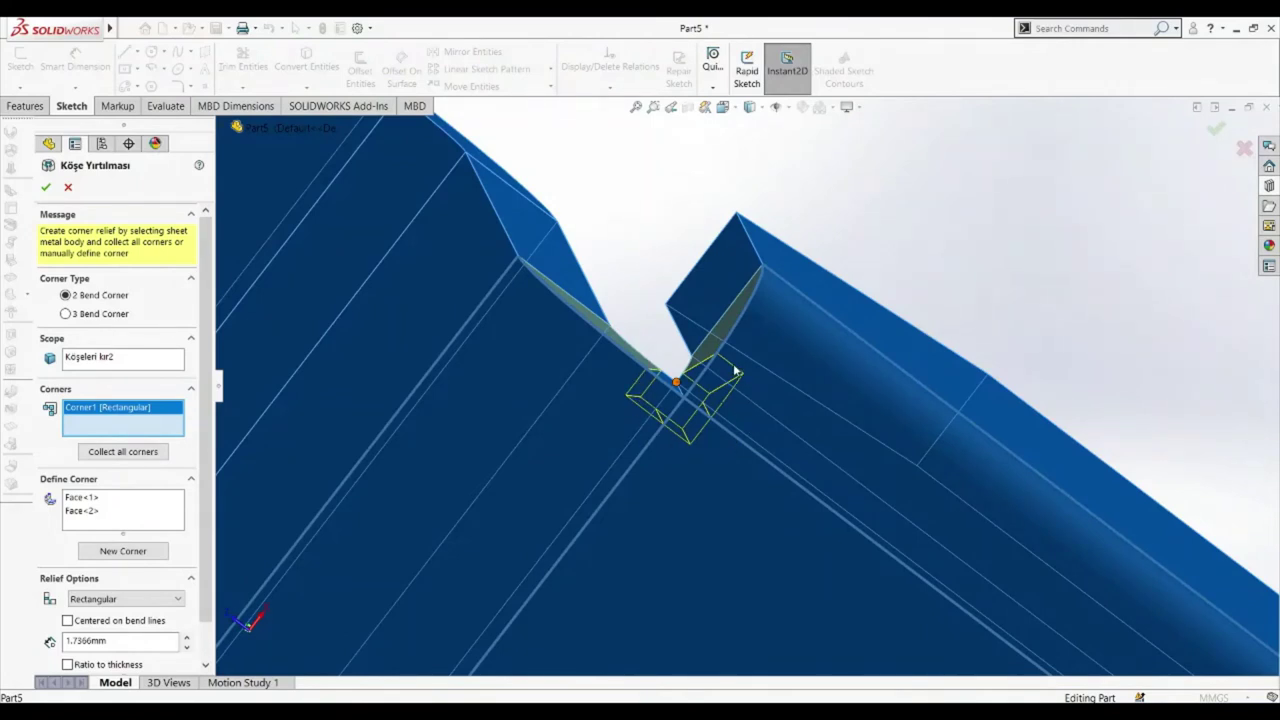
- Try the Circular relief type on Corner1, return it to Rectangular with a 2.7366 mm slot length, and create the corner relief
left_click(148, 599)
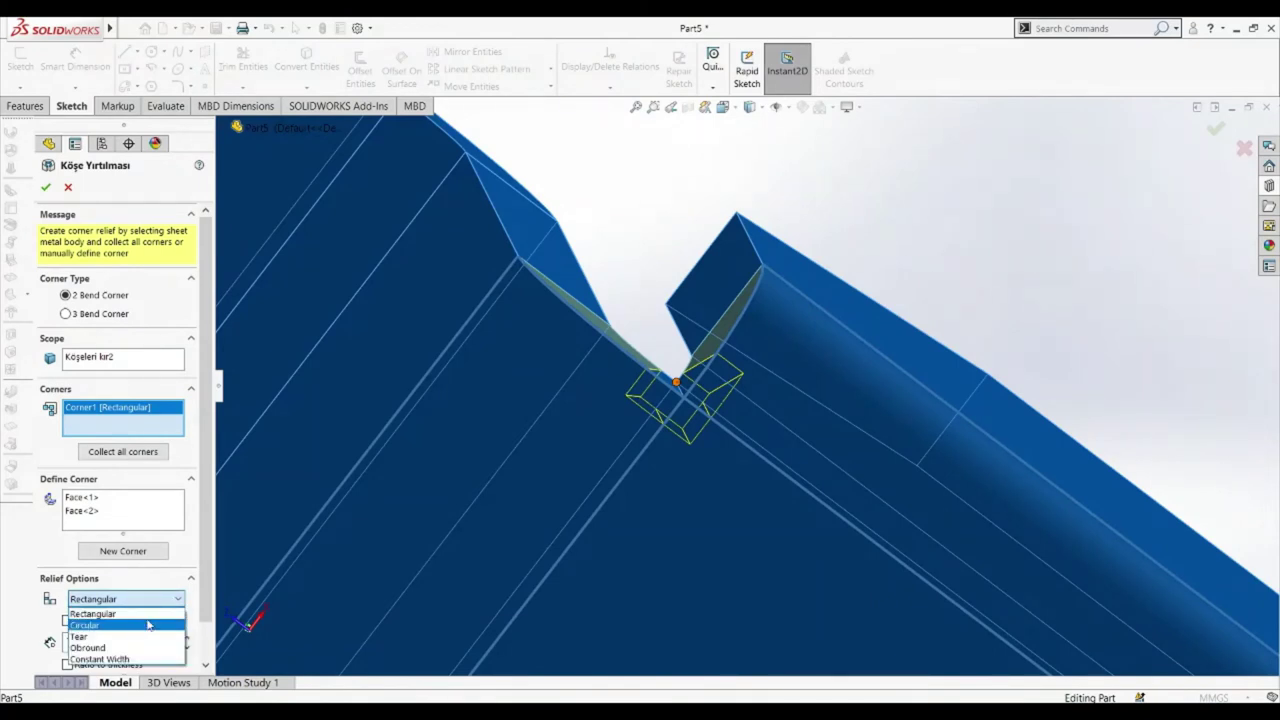
left_click(148, 625)
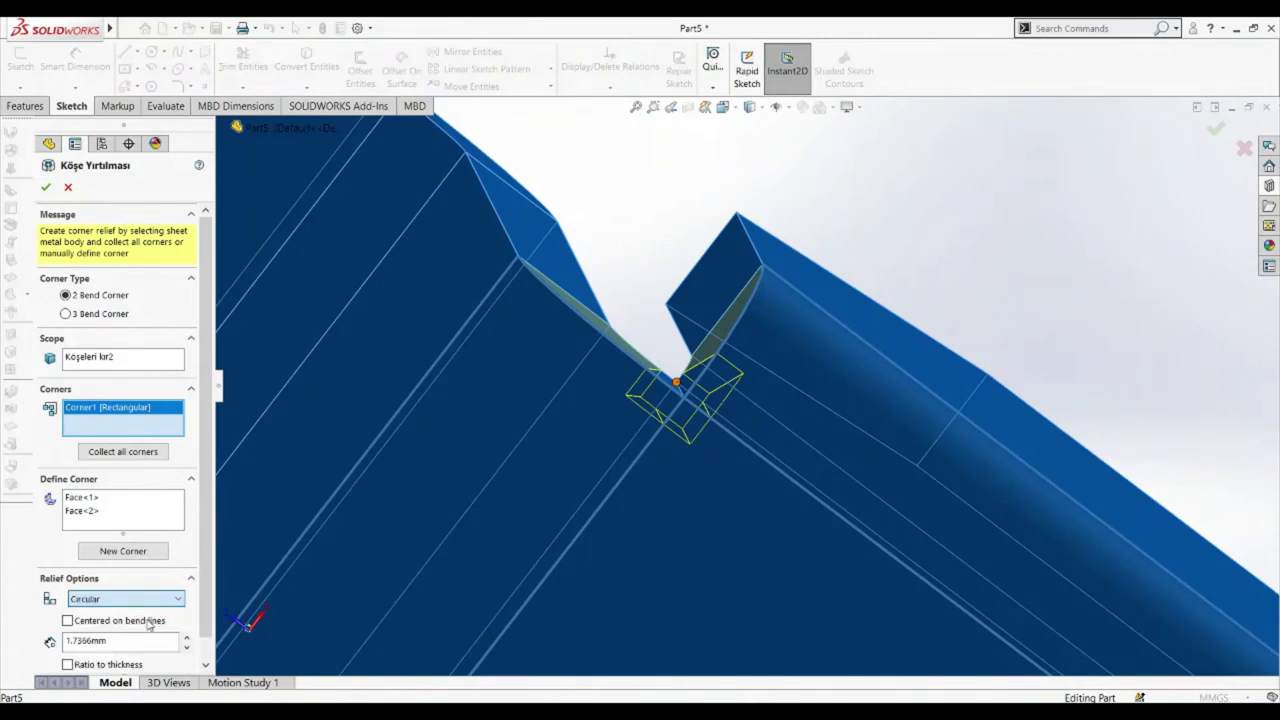
left_click(133, 602)
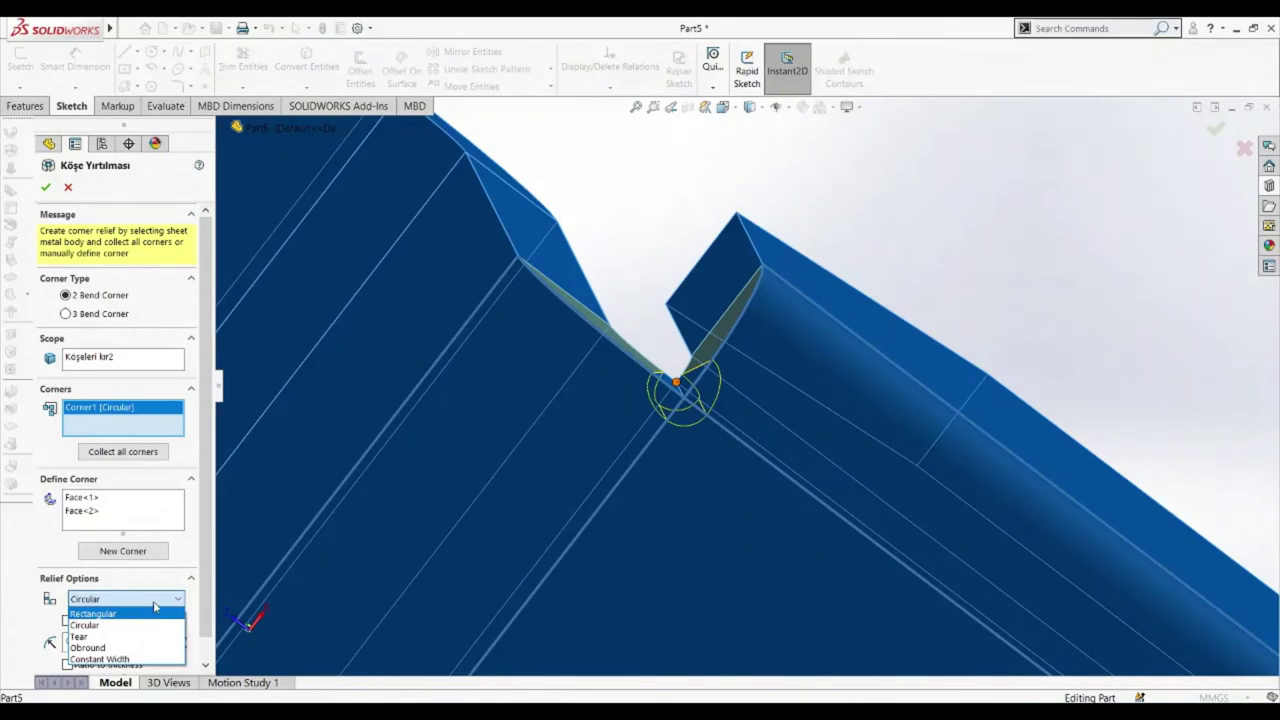
left_click(157, 613)
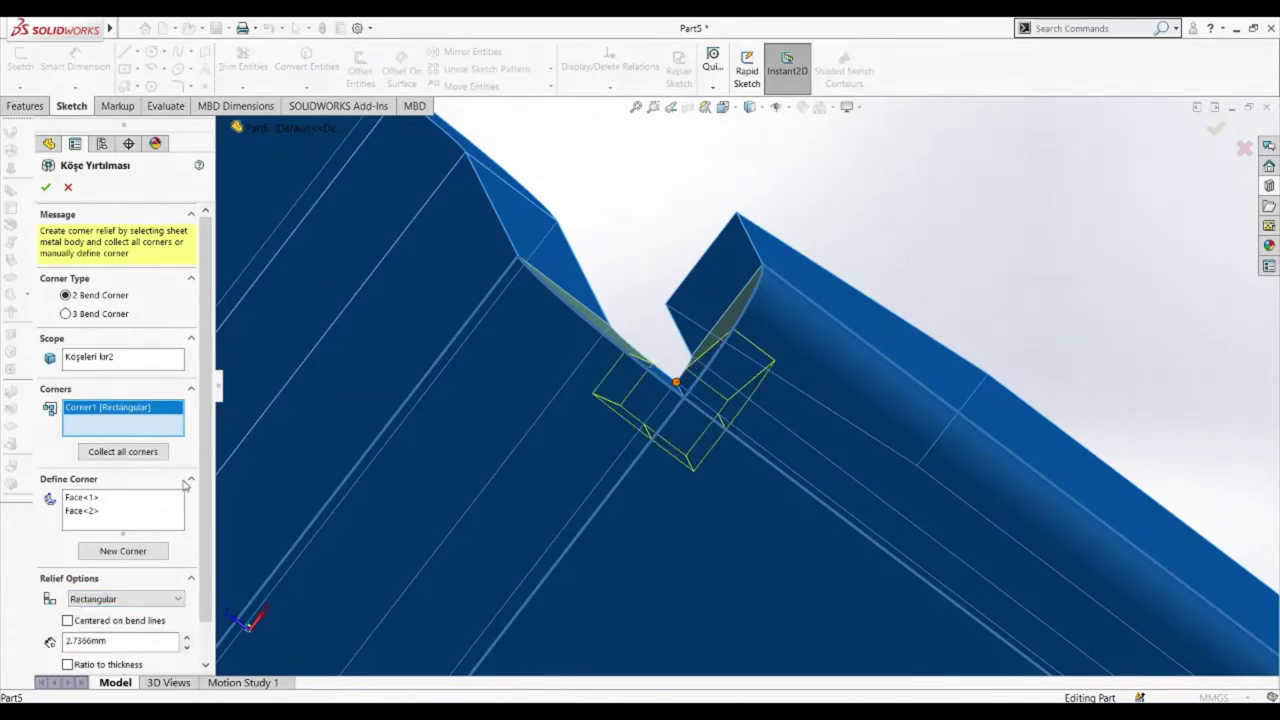
left_click(45, 187)
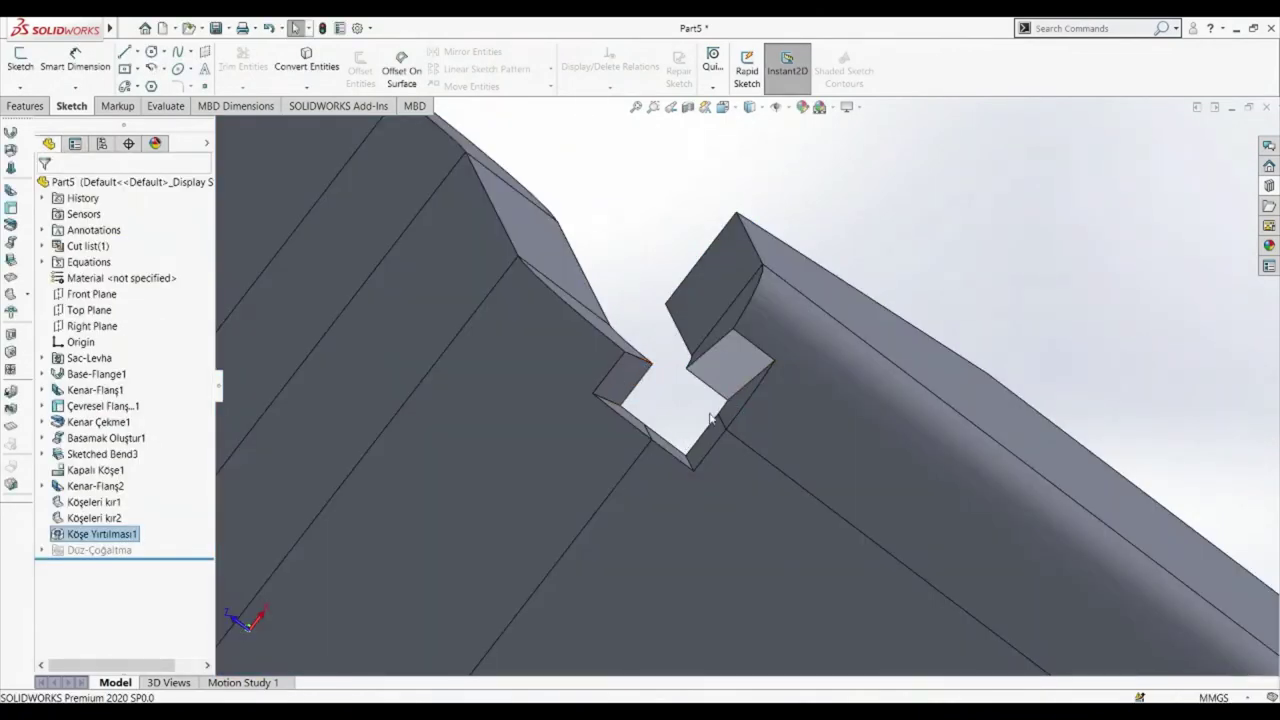
- Start an Extruded Cut and sketch a center rectangle about 20 mm wide on the outer face of the flange with broken corners
scroll(712, 420, "down", 6)
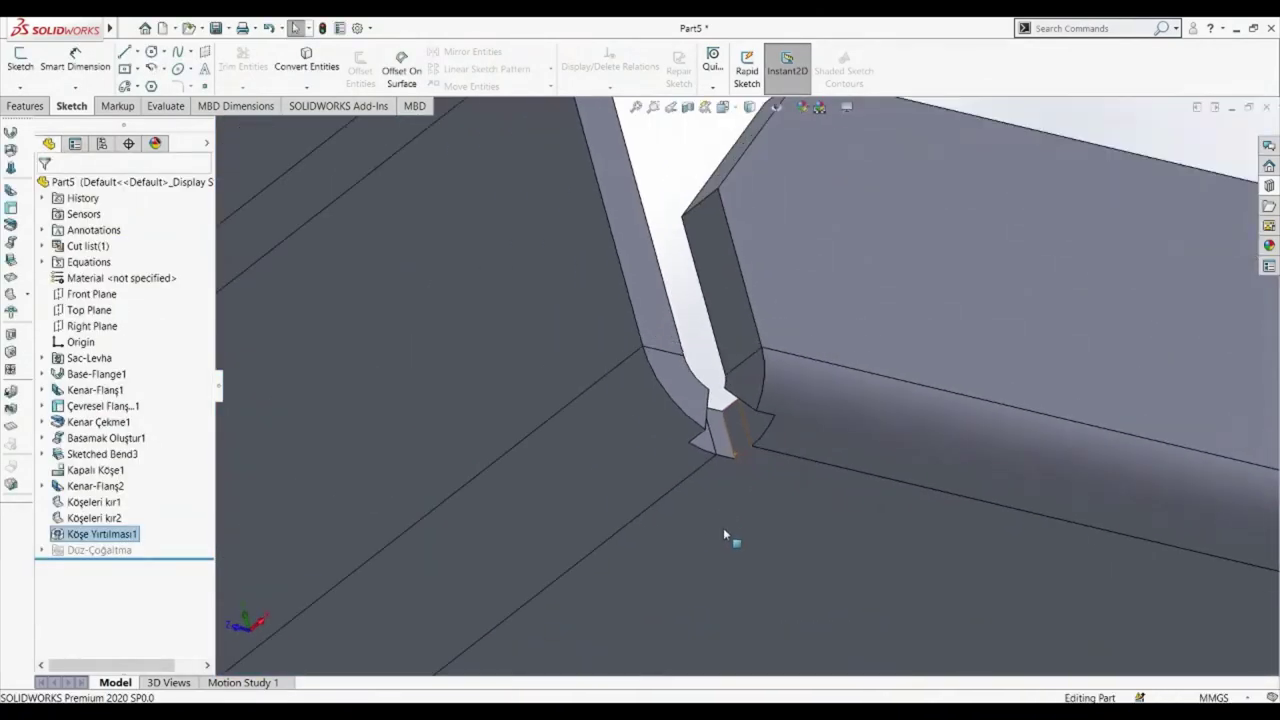
scroll(785, 407, "up", 6)
middle_click_drag(801, 392, 1043, 425)
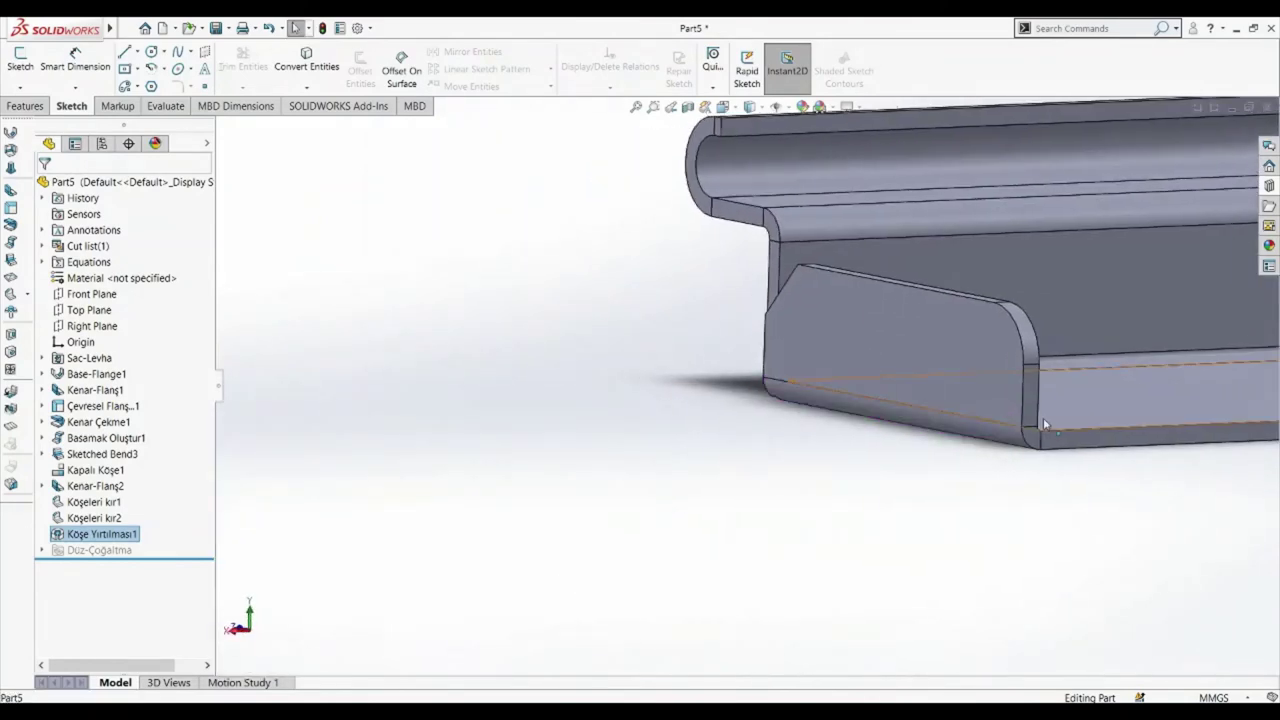
scroll(1043, 425, "up", 4)
scroll(1055, 313, "down", 3)
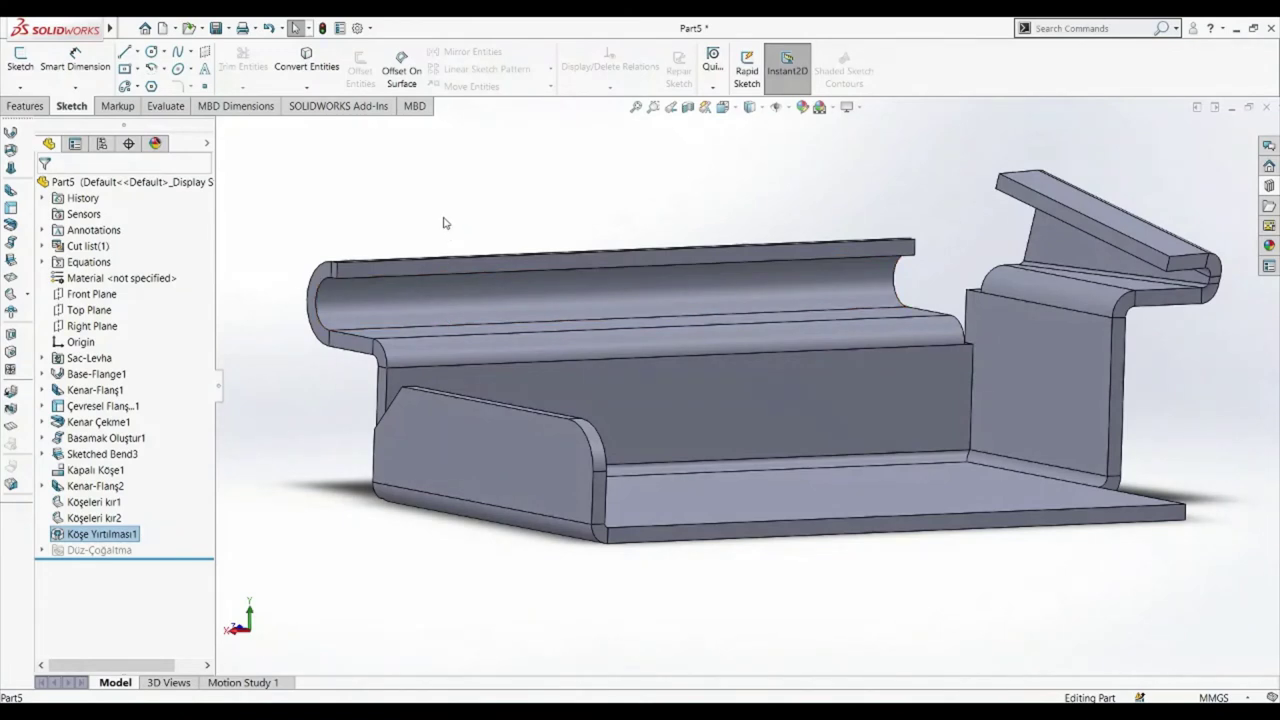
middle_click_drag(737, 586, 795, 581)
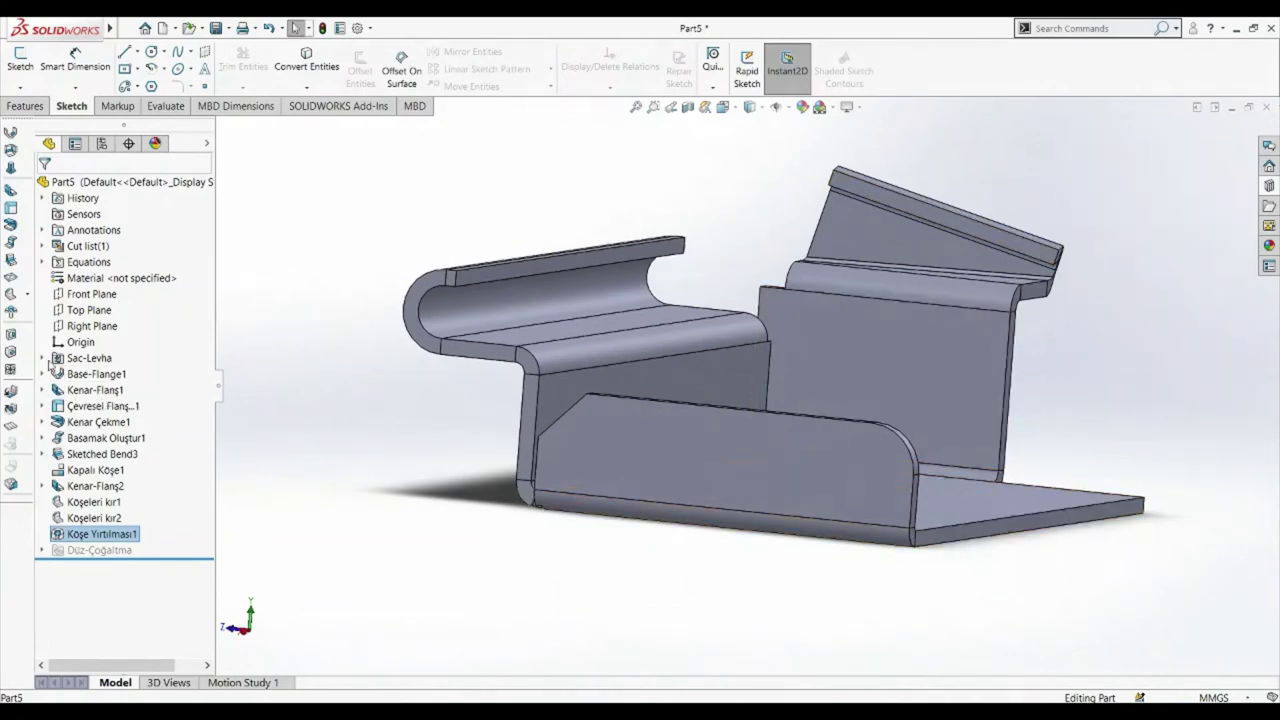
left_click(10, 340)
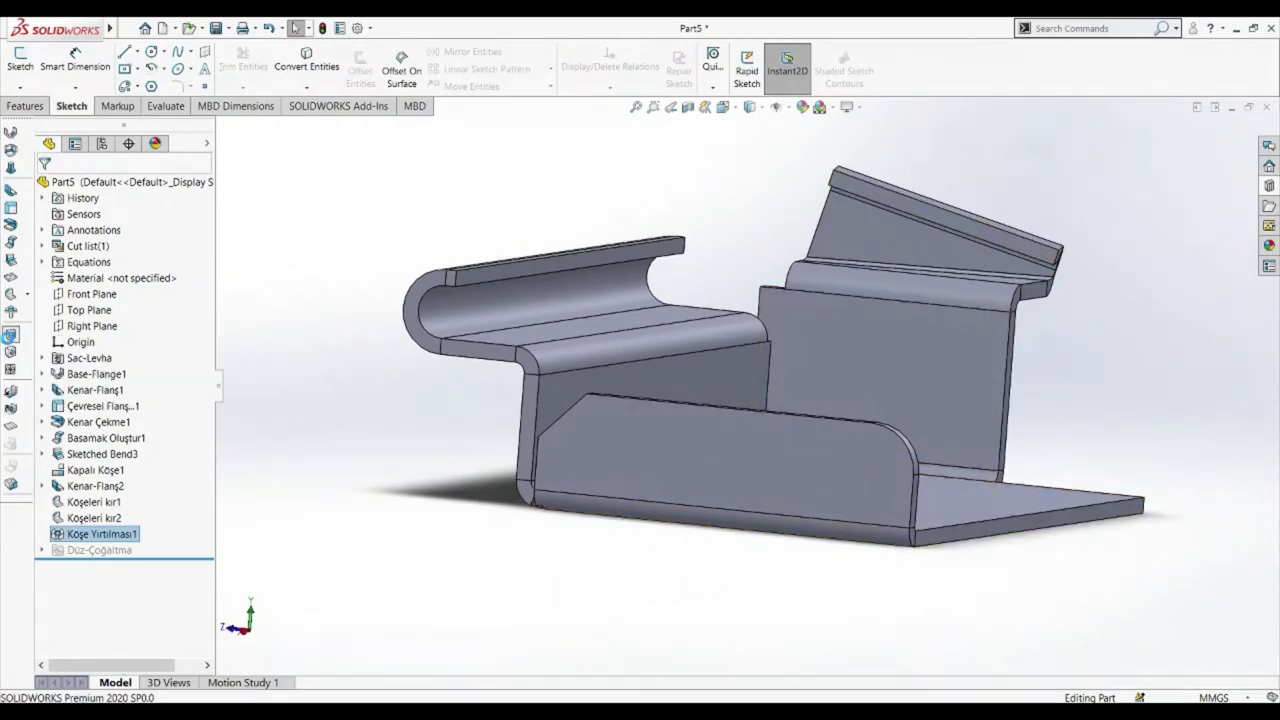
left_click(646, 451)
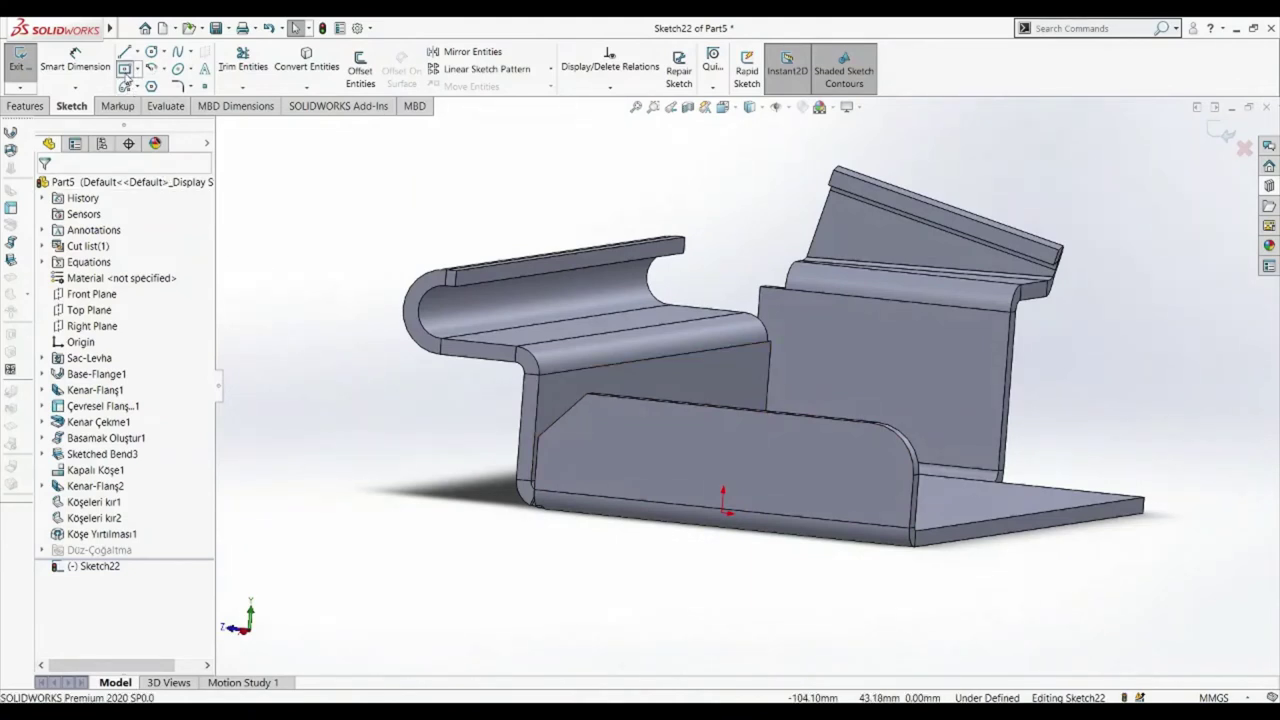
left_click(124, 68)
left_click(623, 454)
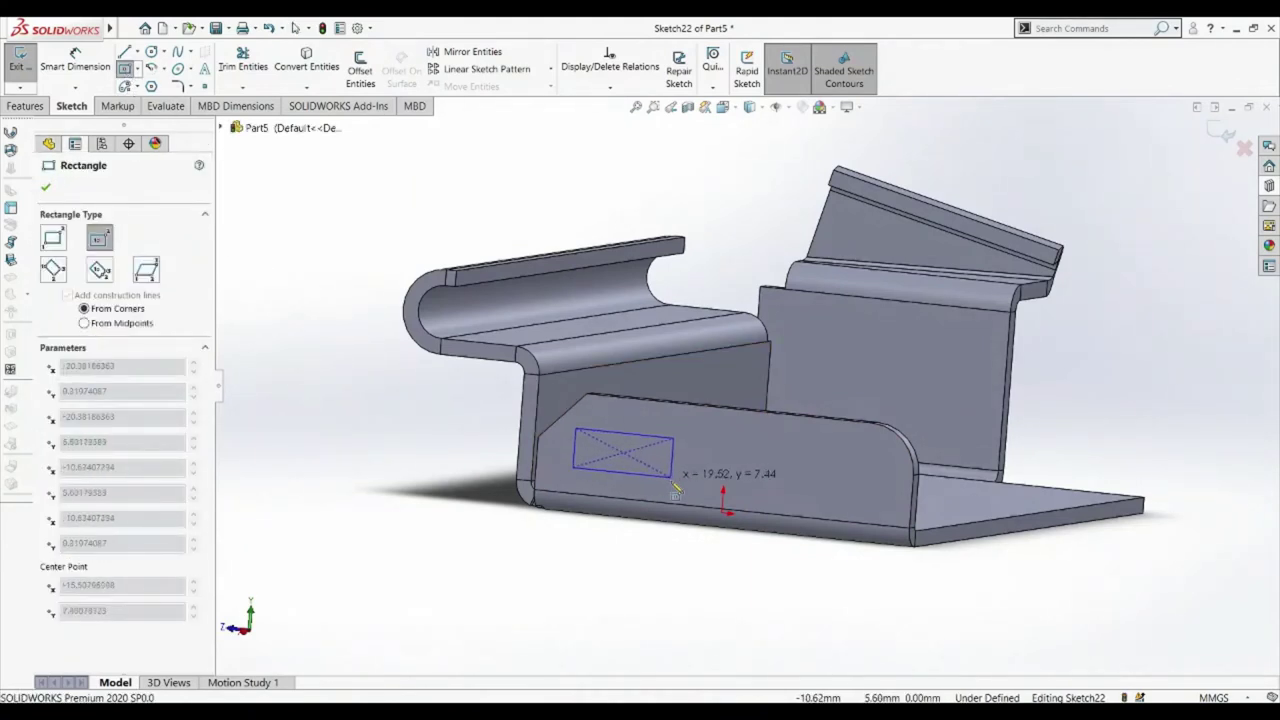
left_click(671, 484)
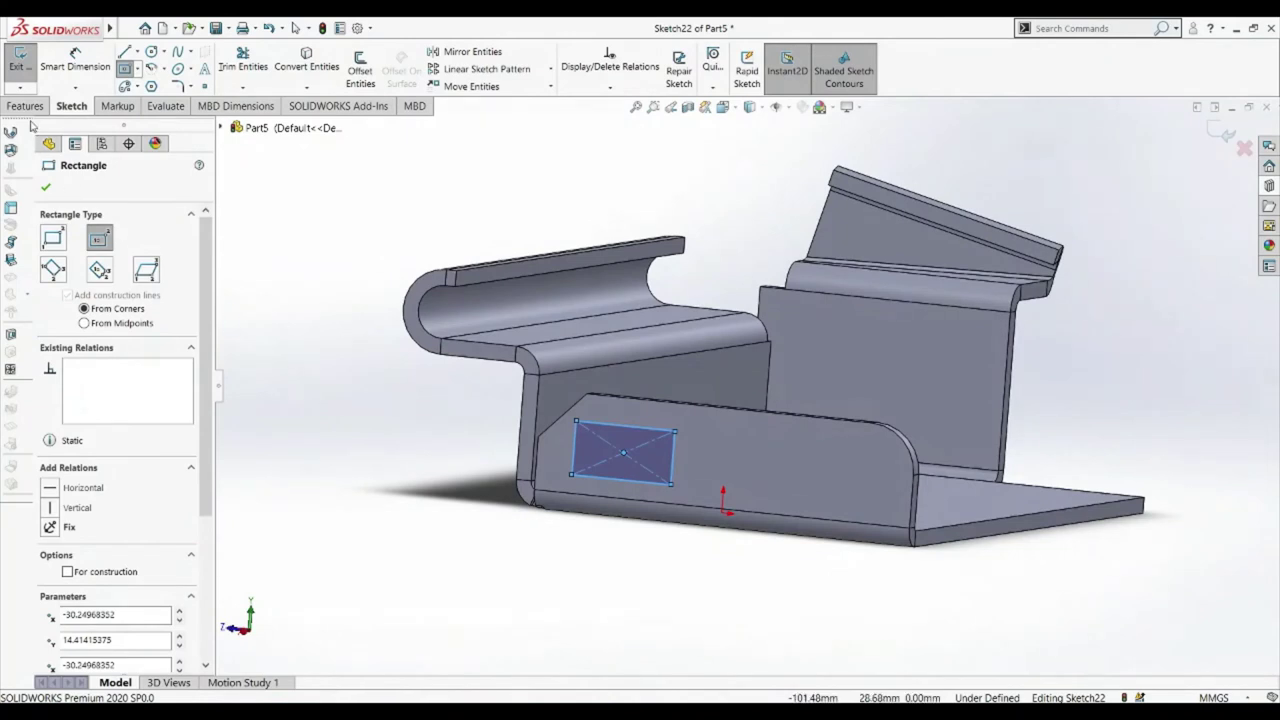
key("Escape")
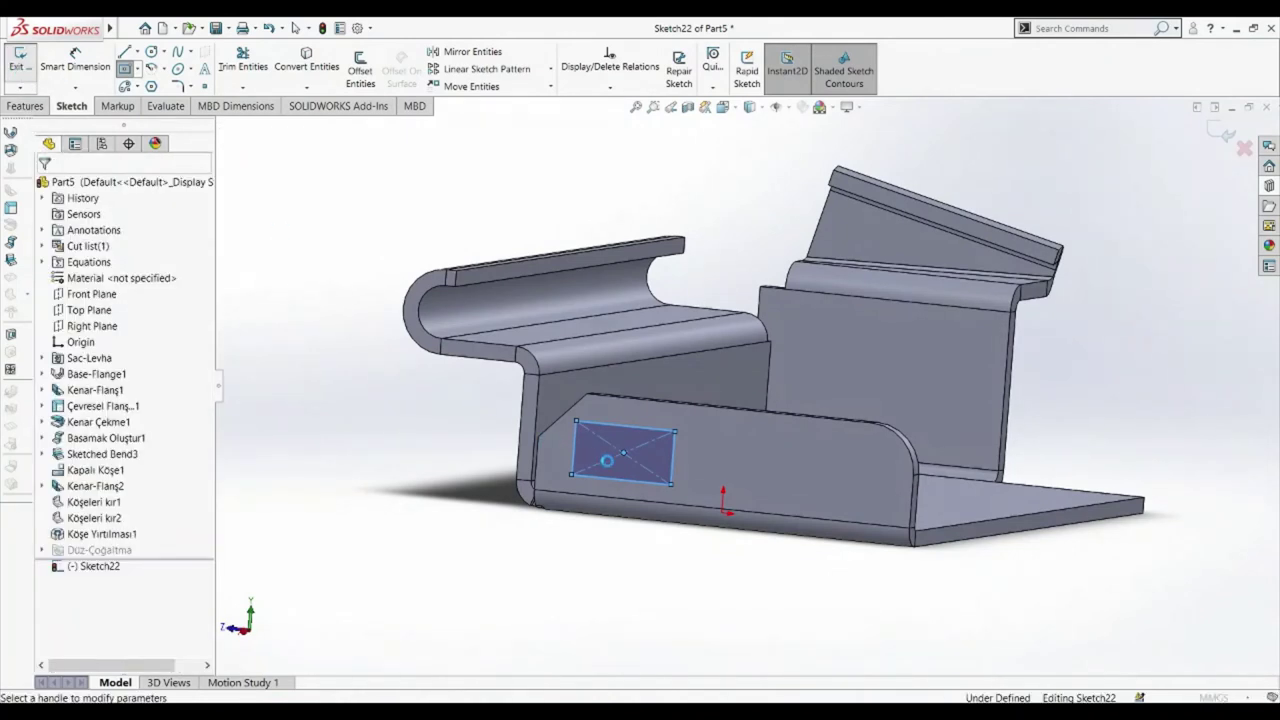
- Cut the rectangle through the flange as a 3 mm Blind cut with Normal cut and Optimize Geometry enabled
key("ctrl+e")
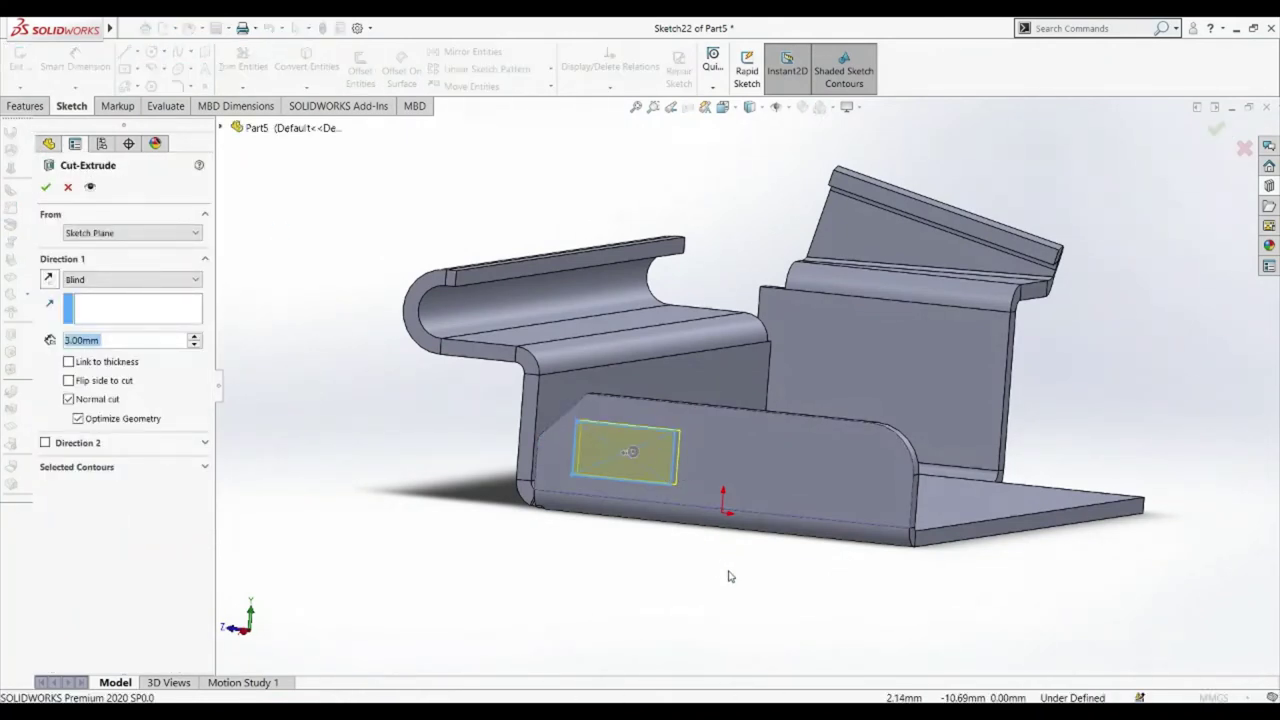
middle_click_drag(726, 574, 612, 562)
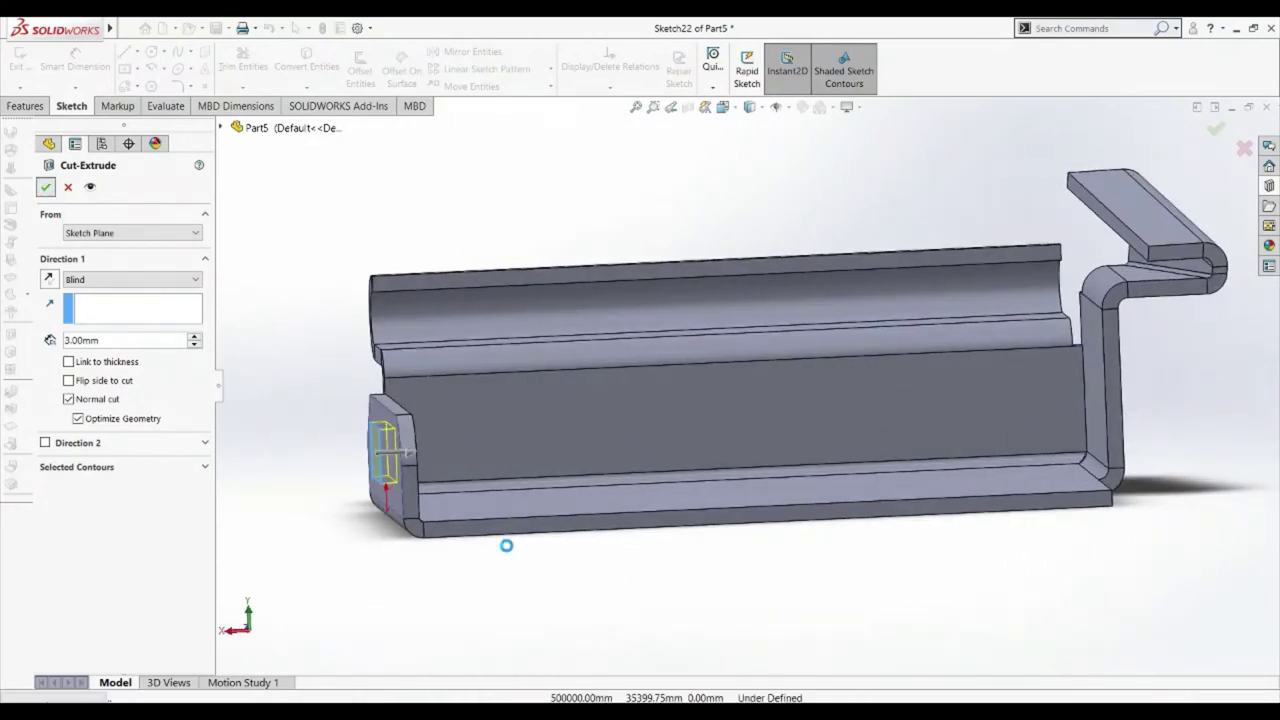
key("Return")
middle_click_drag(471, 571, 509, 565)
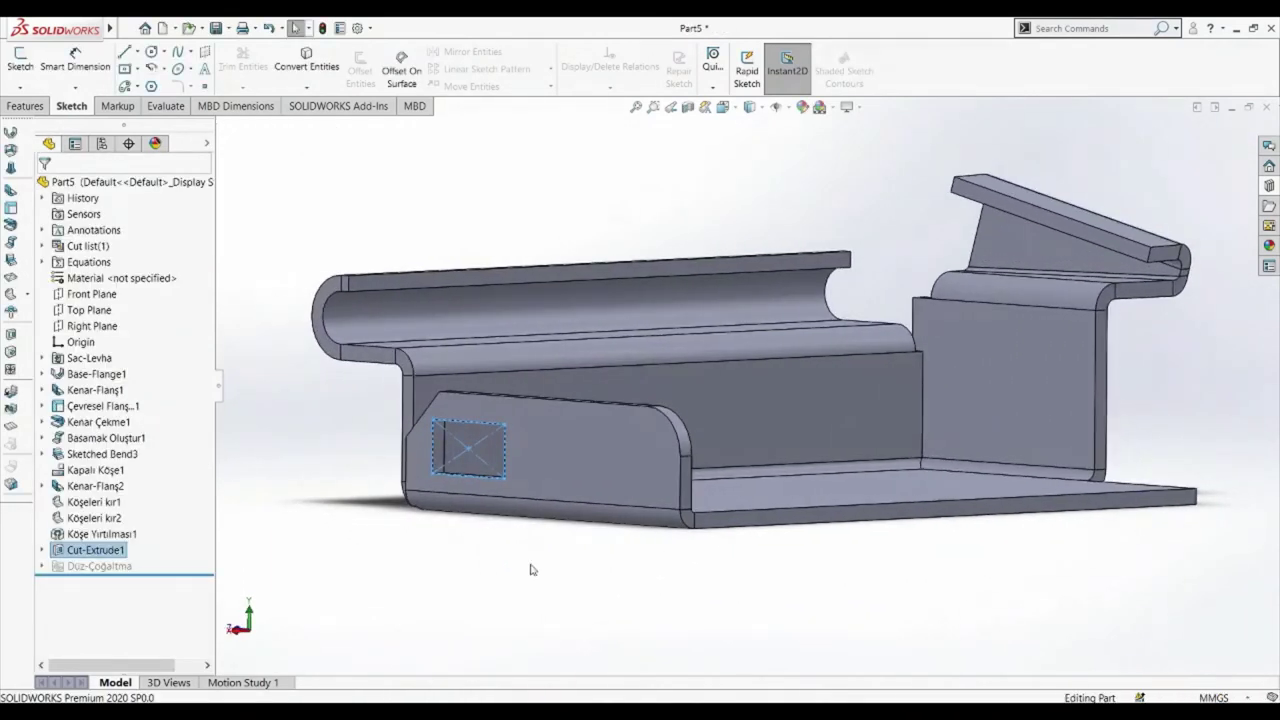
scroll(529, 566, "down", 6)
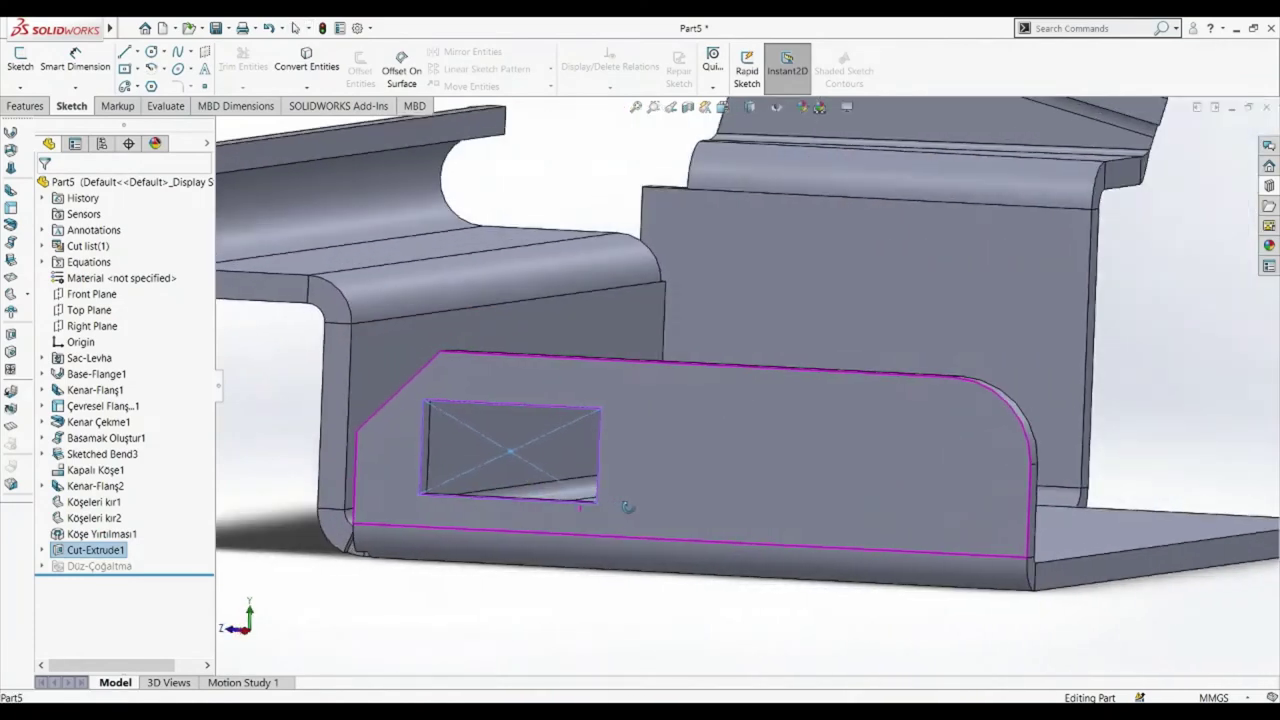
middle_click_drag(627, 507, 598, 580)
left_click(592, 596)
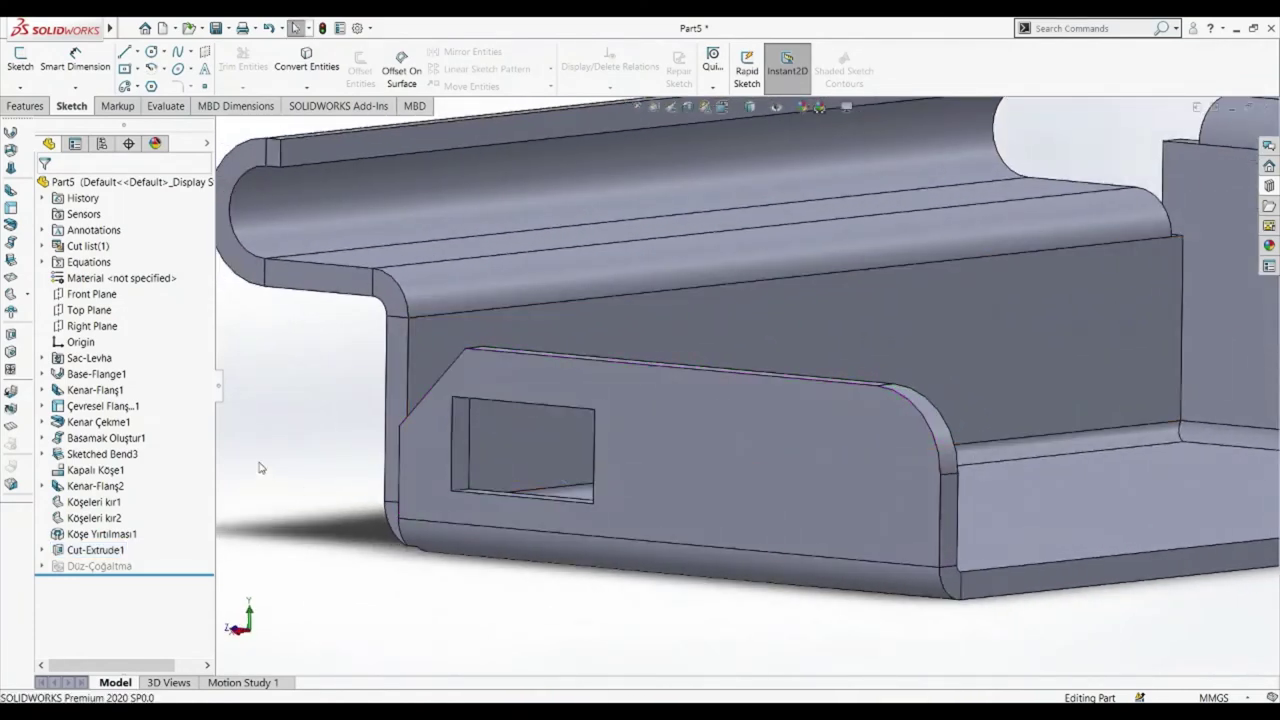
- Create a simple hole of 10 mm diameter and 3 mm Blind depth on the flange face, beside the rectangular cutout
left_click(11, 353)
left_click(780, 466)
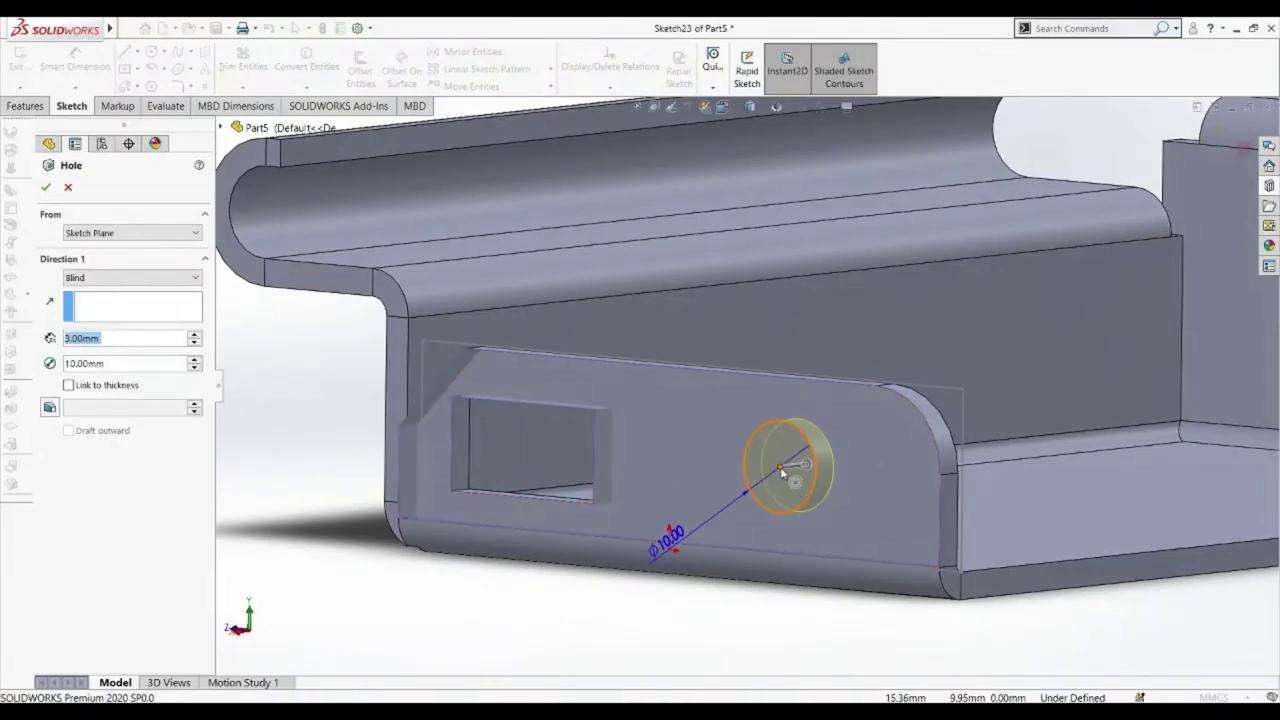
mouse_move(779, 466)
left_mouse_down()
mouse_move(673, 452)
mouse_move(621, 428)
mouse_move(713, 465)
mouse_move(768, 468)
left_mouse_up()
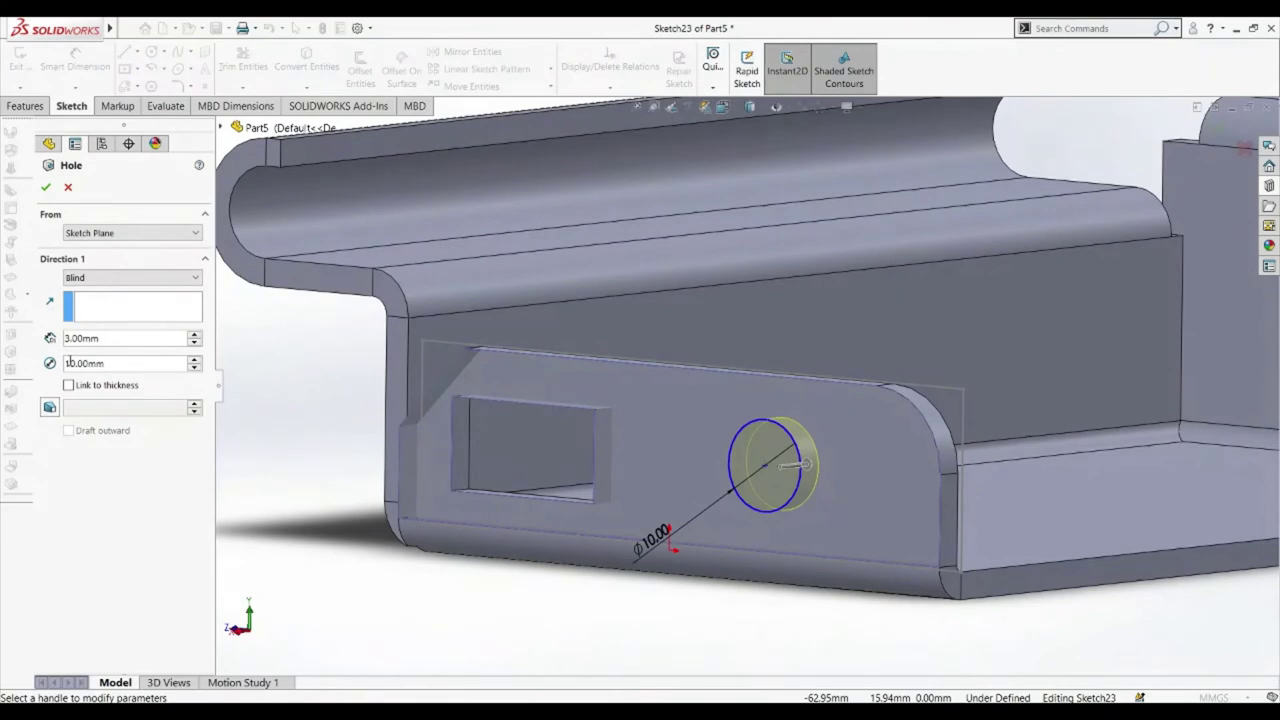
left_click(46, 189)
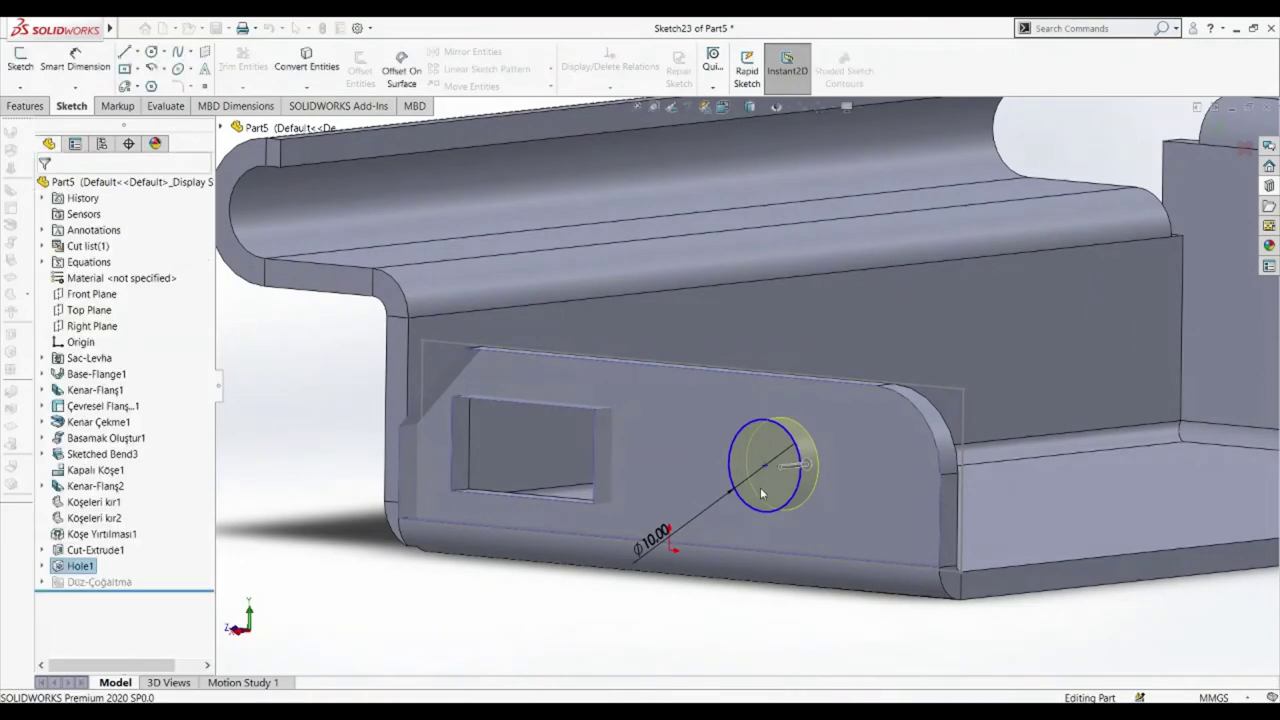
left_click(724, 618)
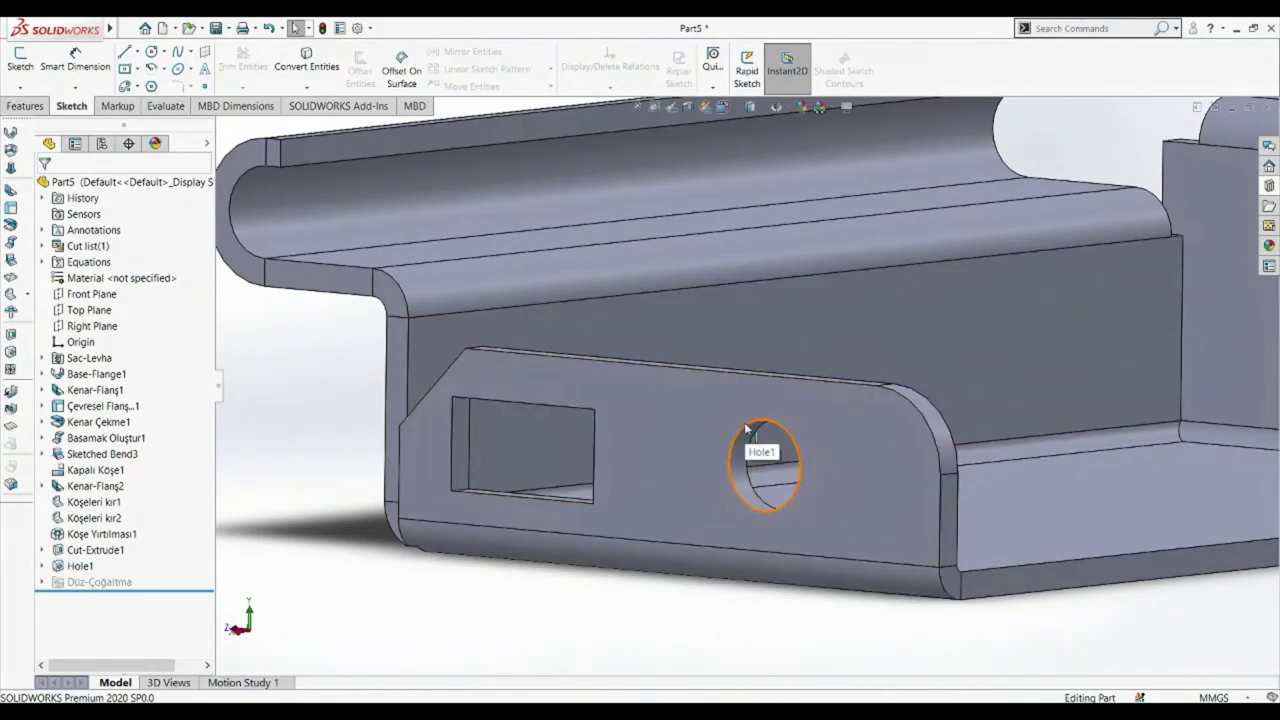
- Edit the hole's sketch and dimension the circle's center 10 mm above the flange's lower bend edge
left_click(42, 566)
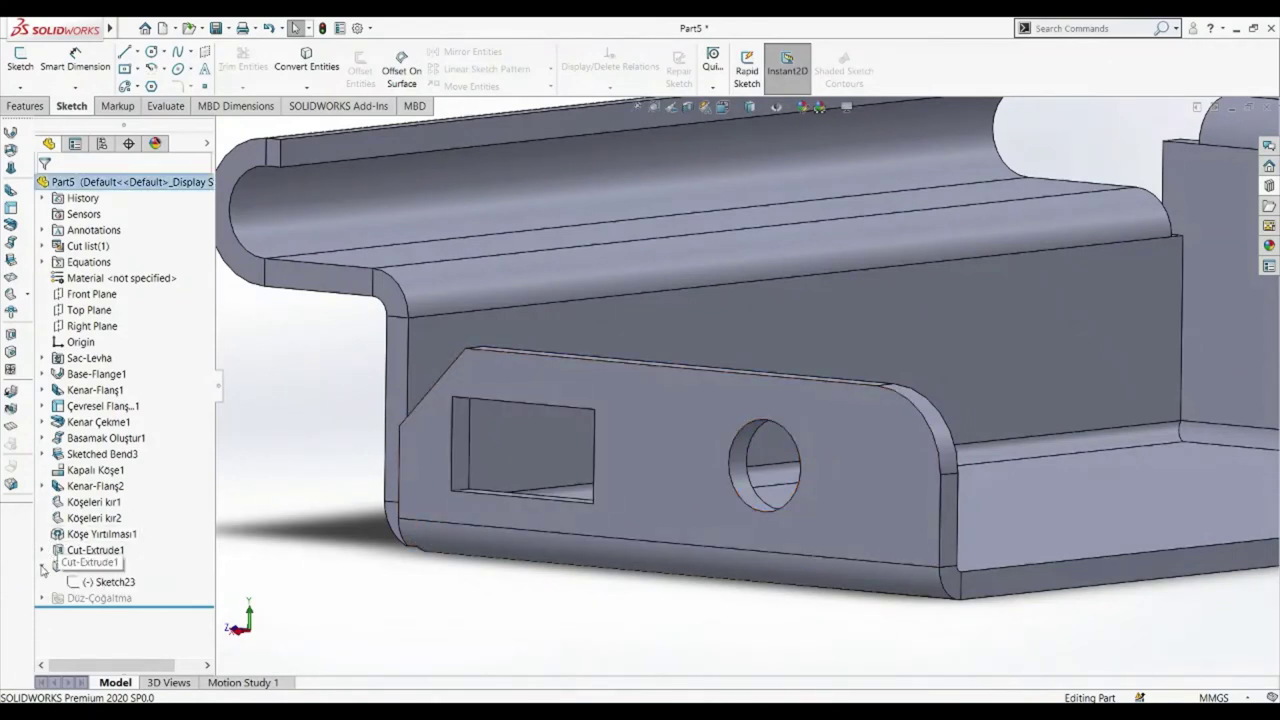
right_click(96, 584)
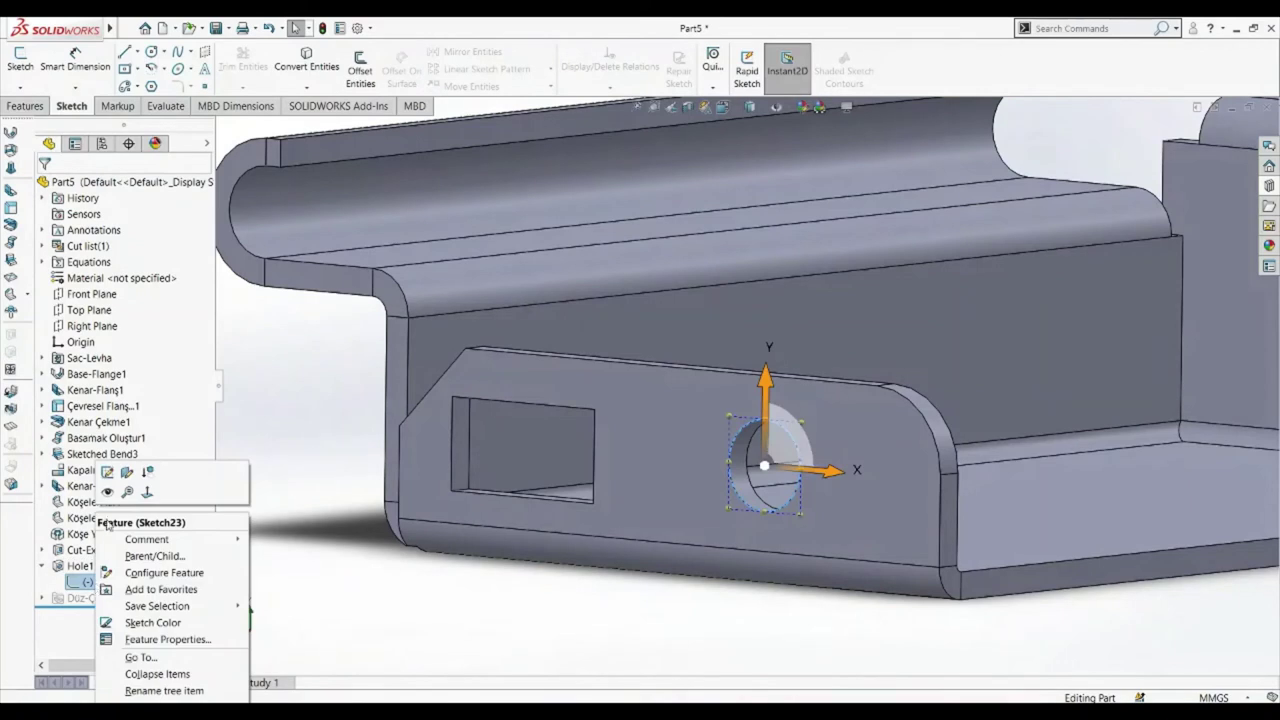
left_click(105, 470)
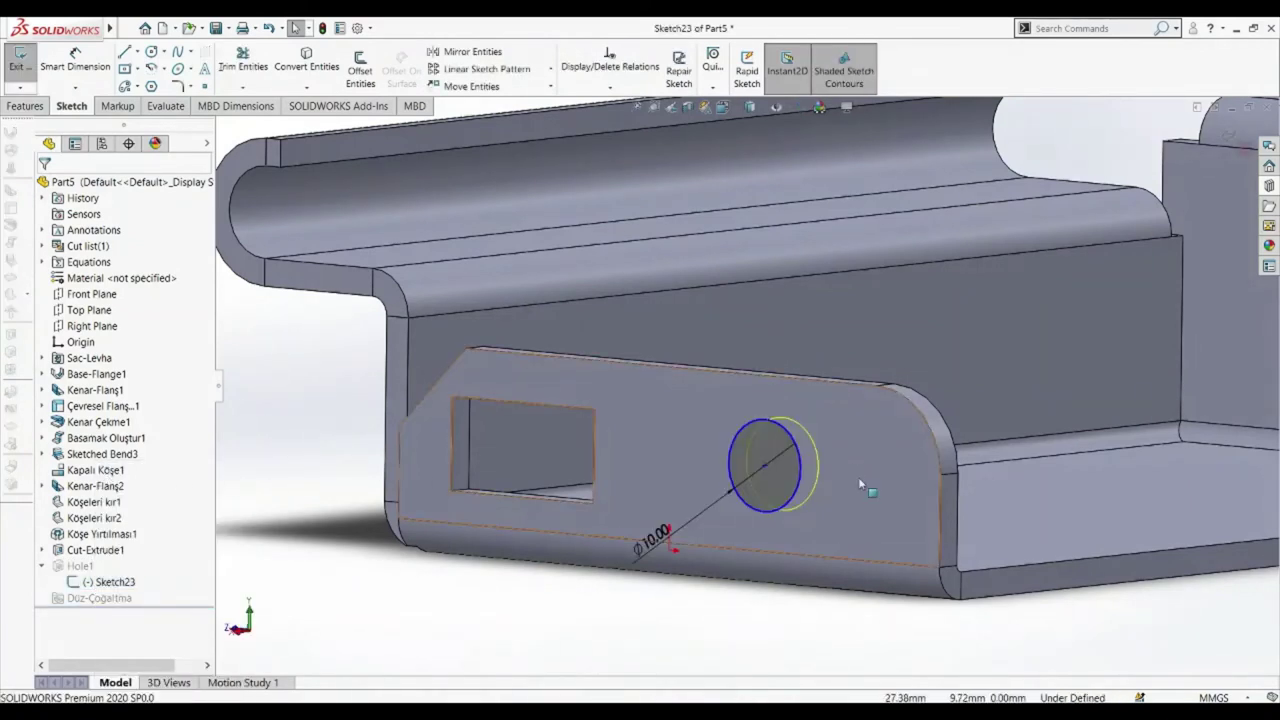
left_click(78, 56)
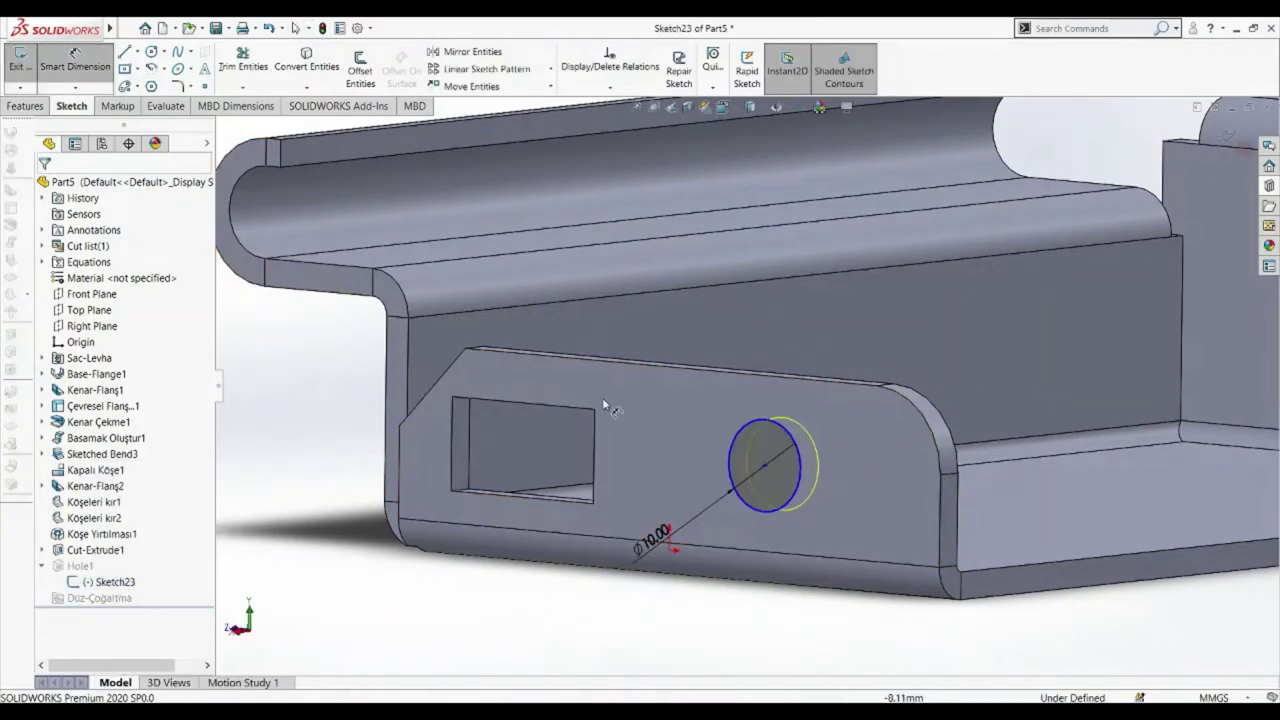
left_click(765, 465)
left_click(770, 551)
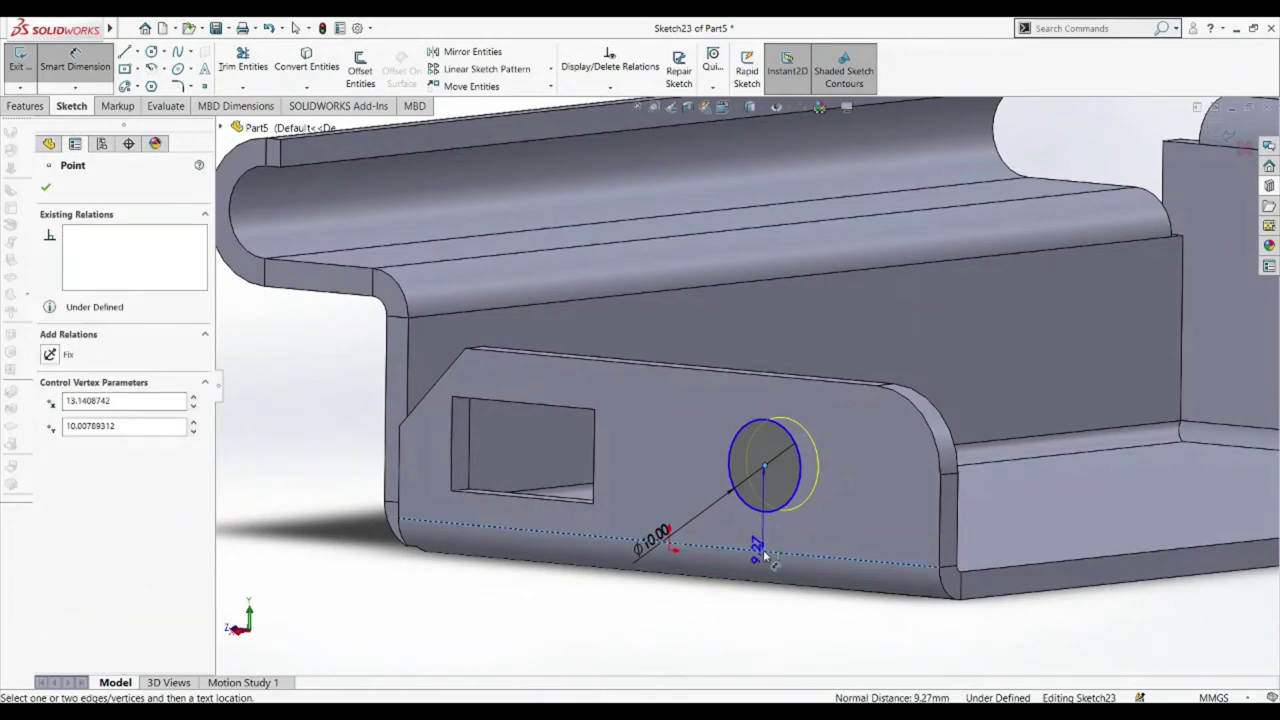
left_click(690, 625)
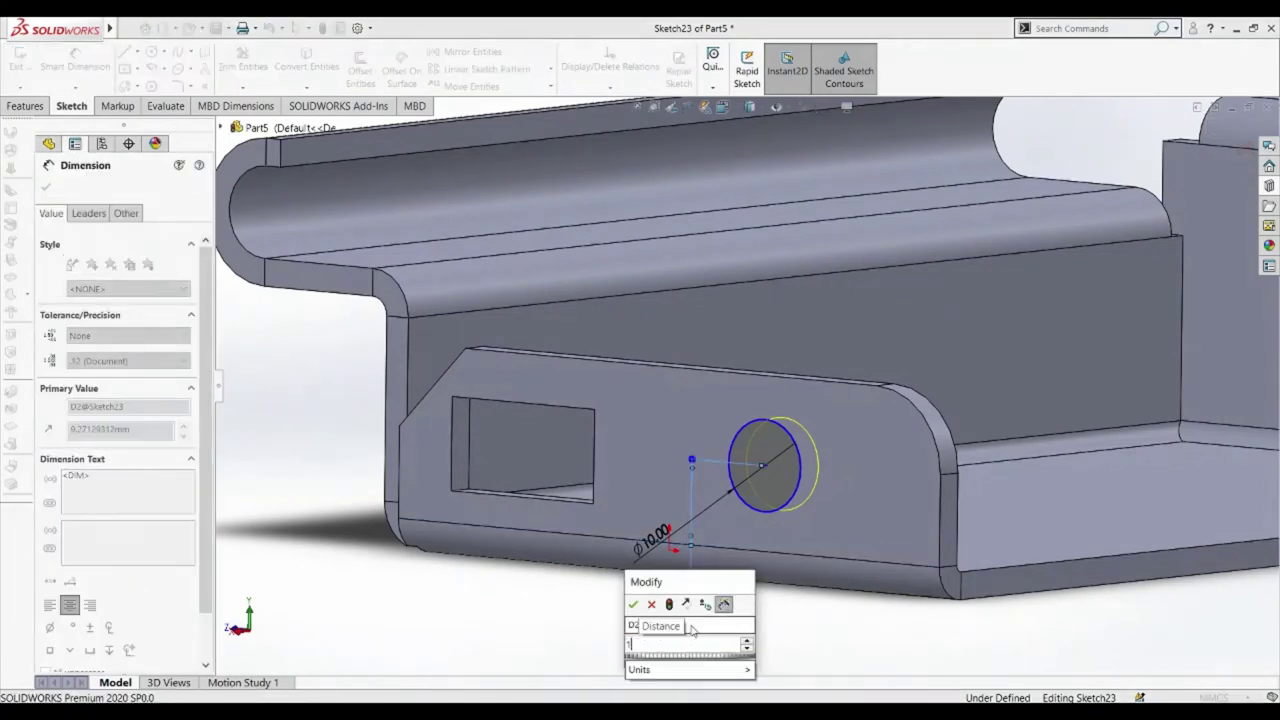
key("Return")
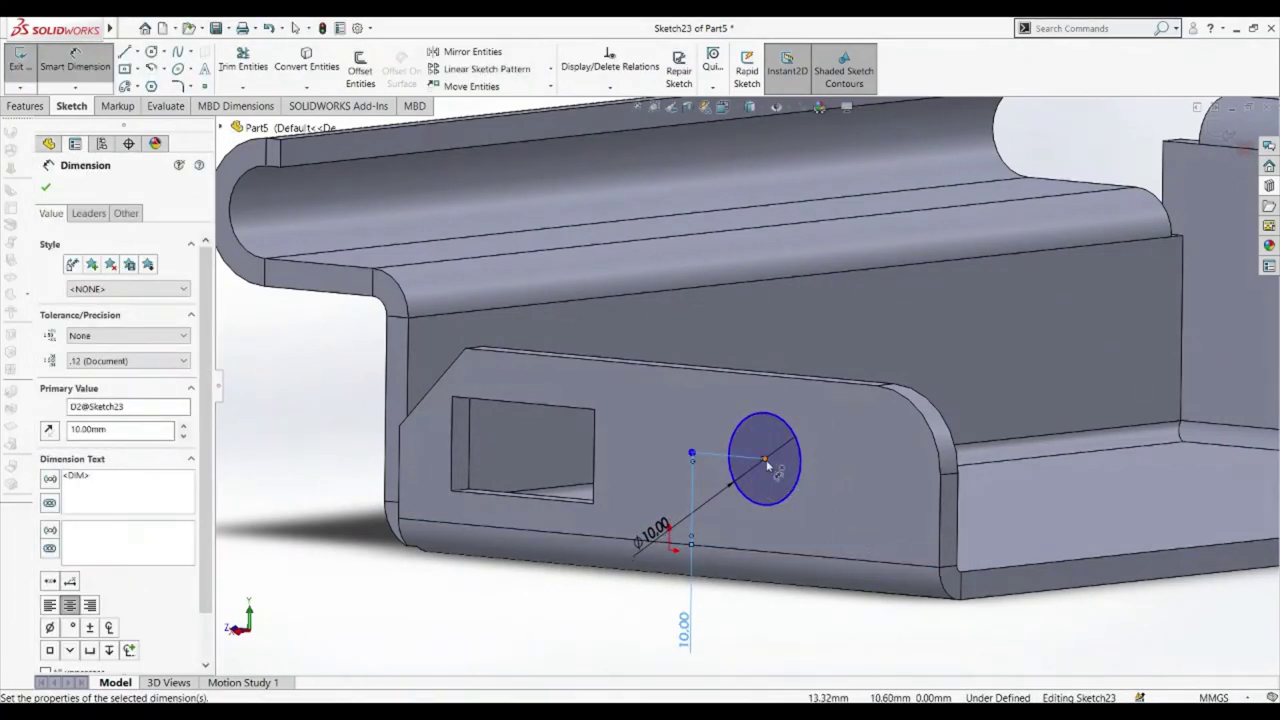
- Dimension the hole's center 25 mm from the flange's vertical end edge below the rounded corner, and exit the sketch
left_click(944, 497)
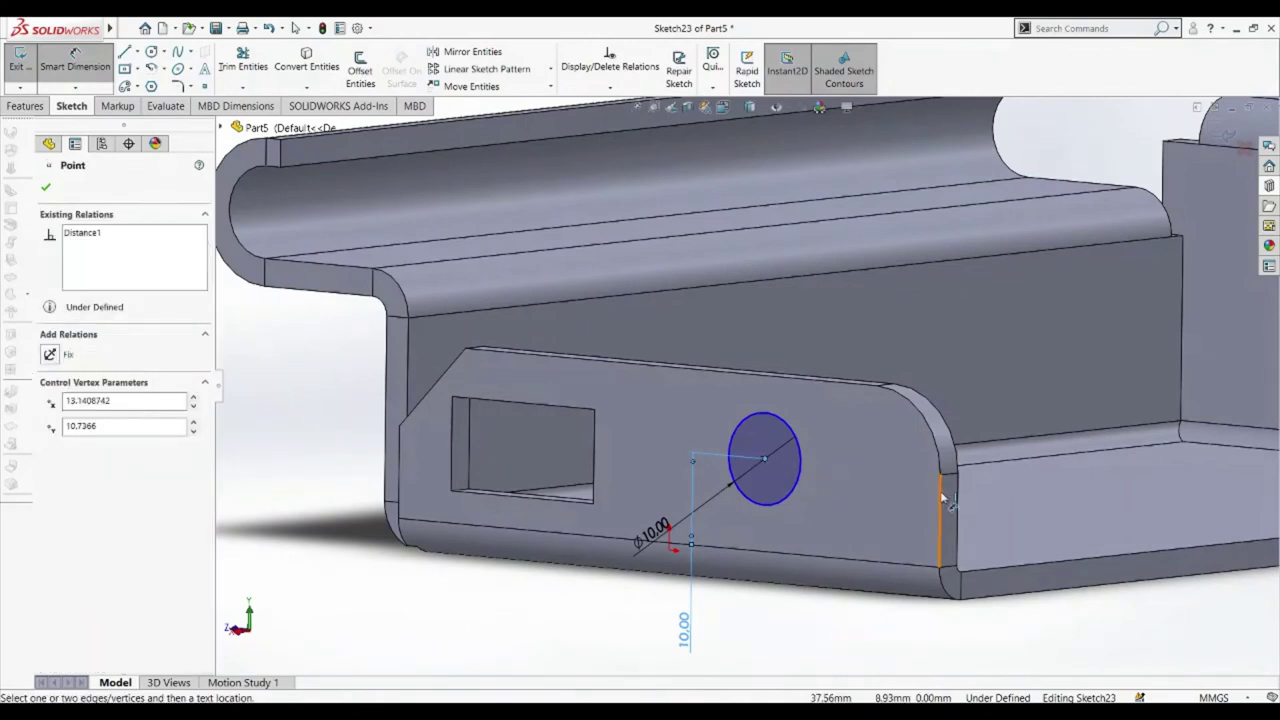
left_click(846, 638)
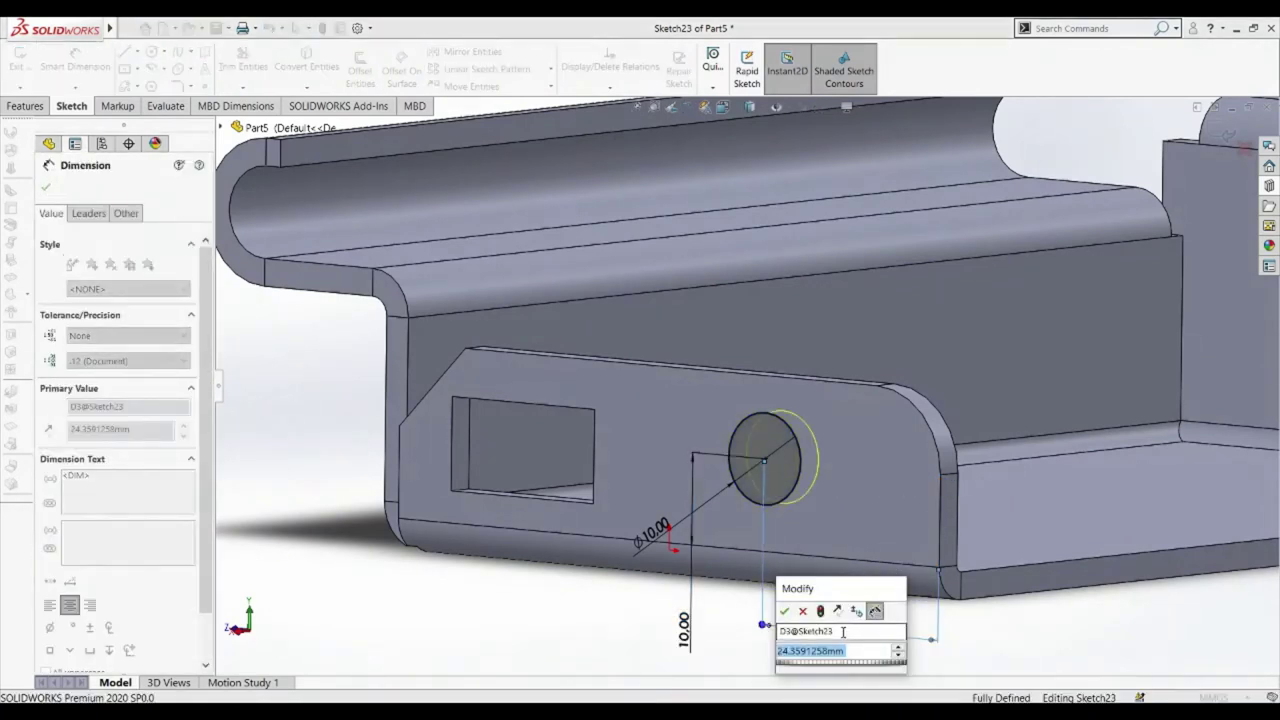
key("Return")
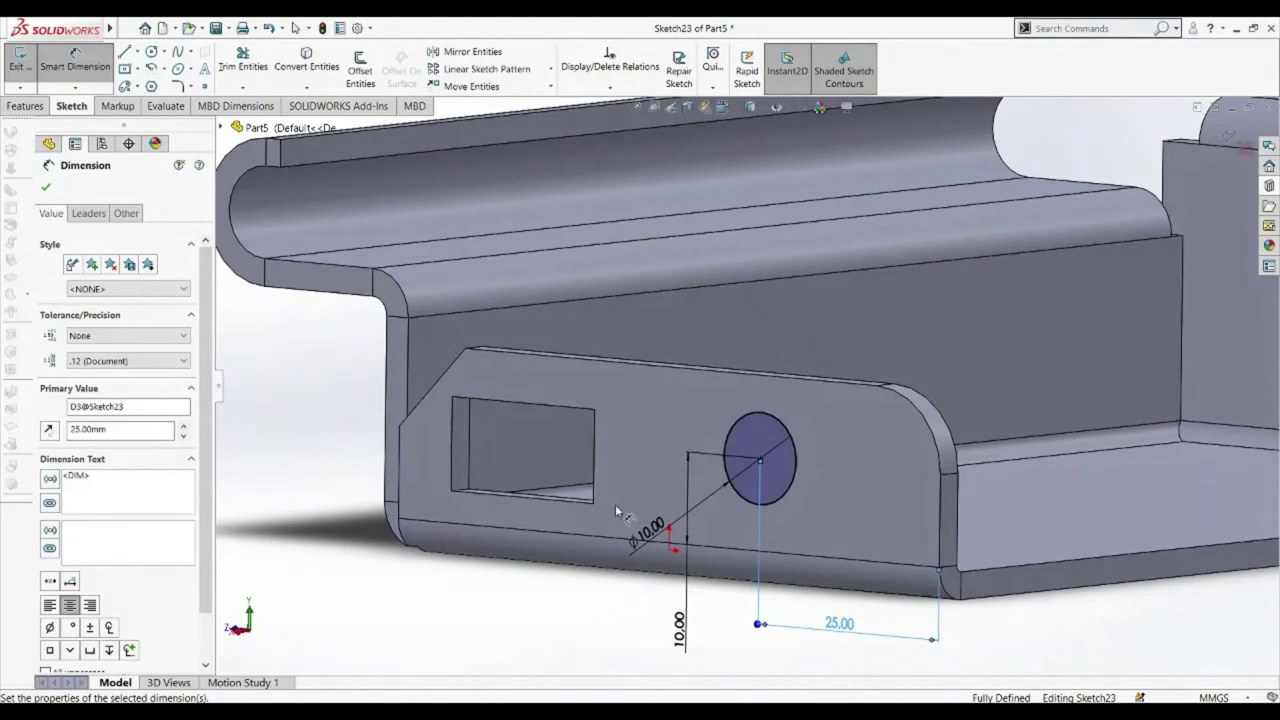
left_click(48, 189)
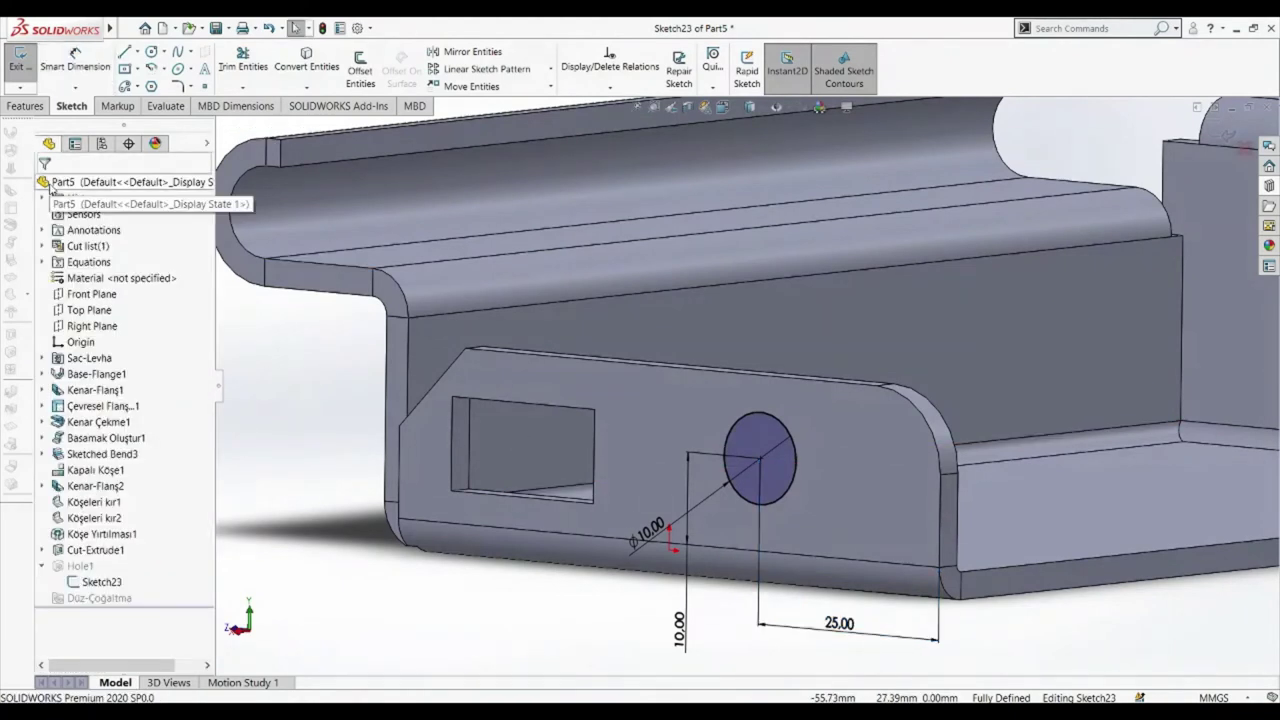
left_click(20, 64)
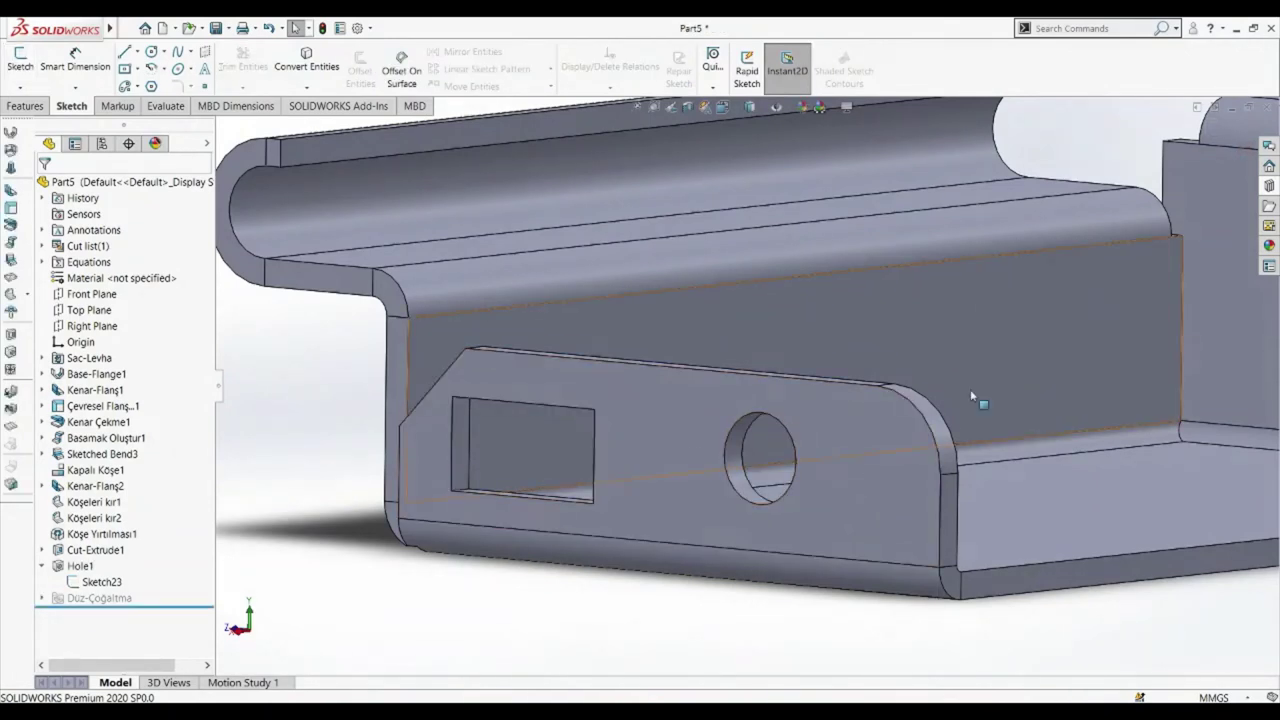
- Unfold the bend of the flange with the cutout and hole, keeping the base's upper face fixed
scroll(1075, 356, "up", 5)
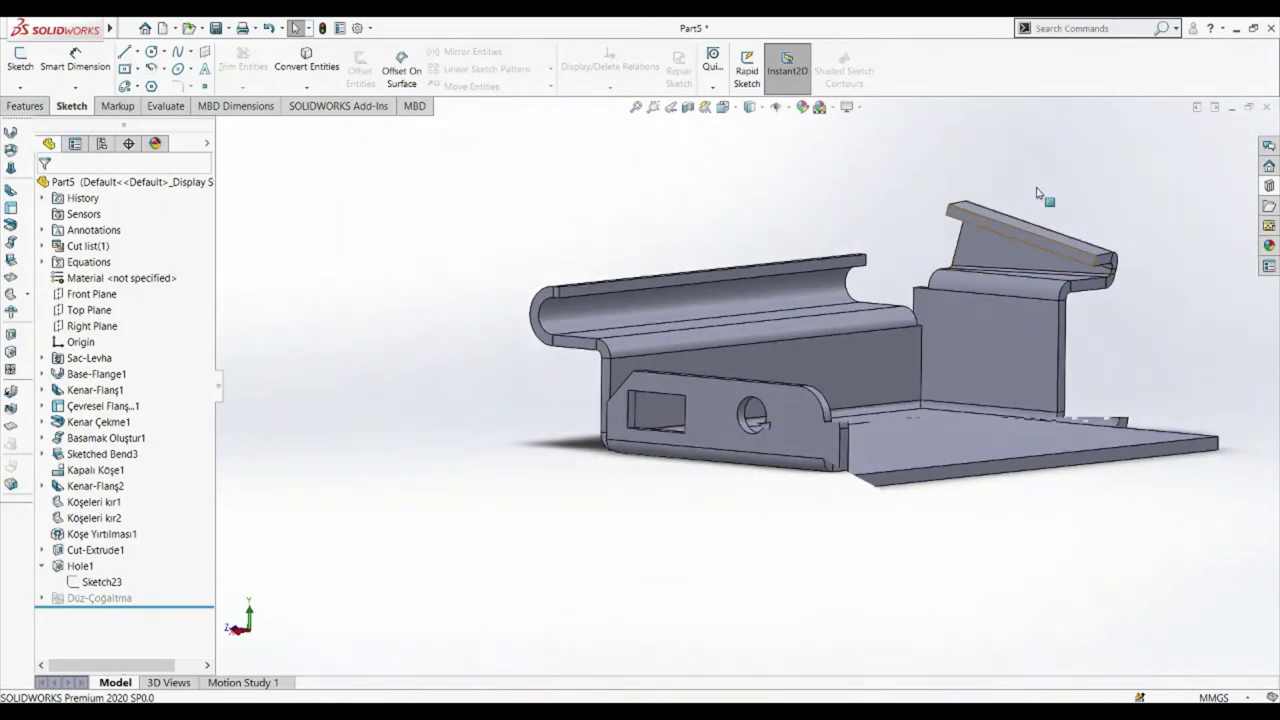
scroll(1002, 222, "down", 3)
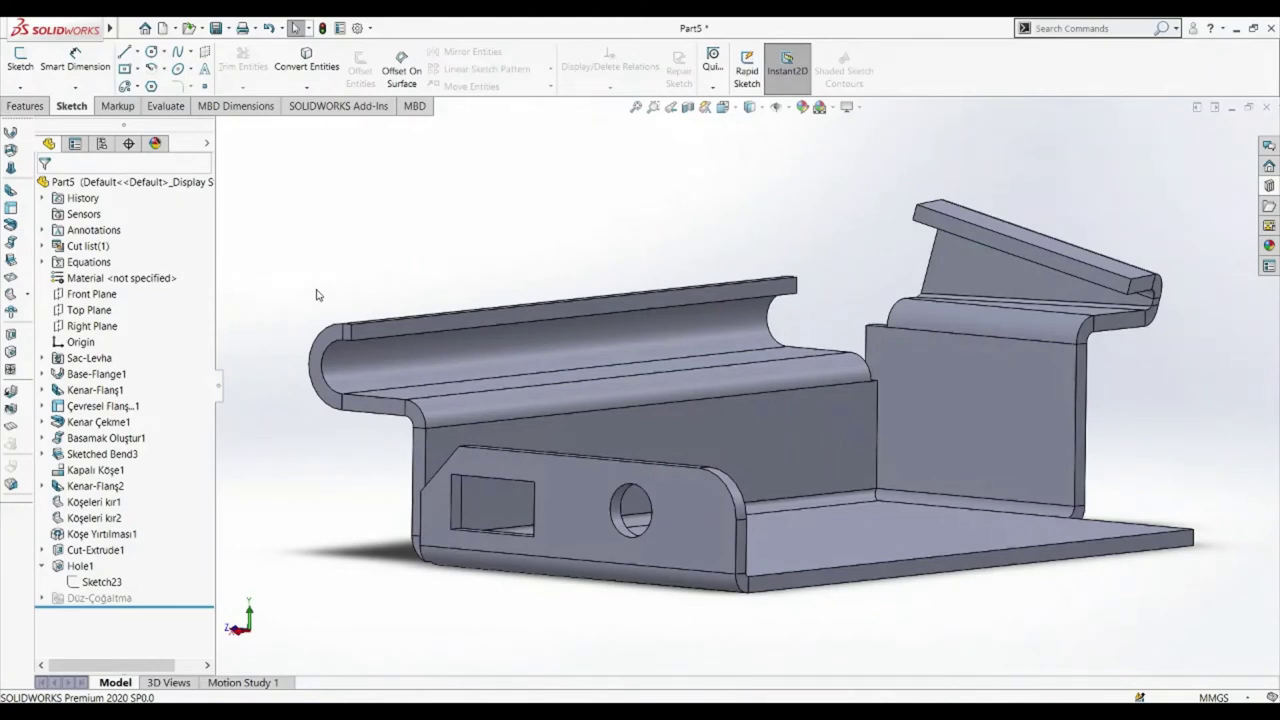
left_click(10, 396)
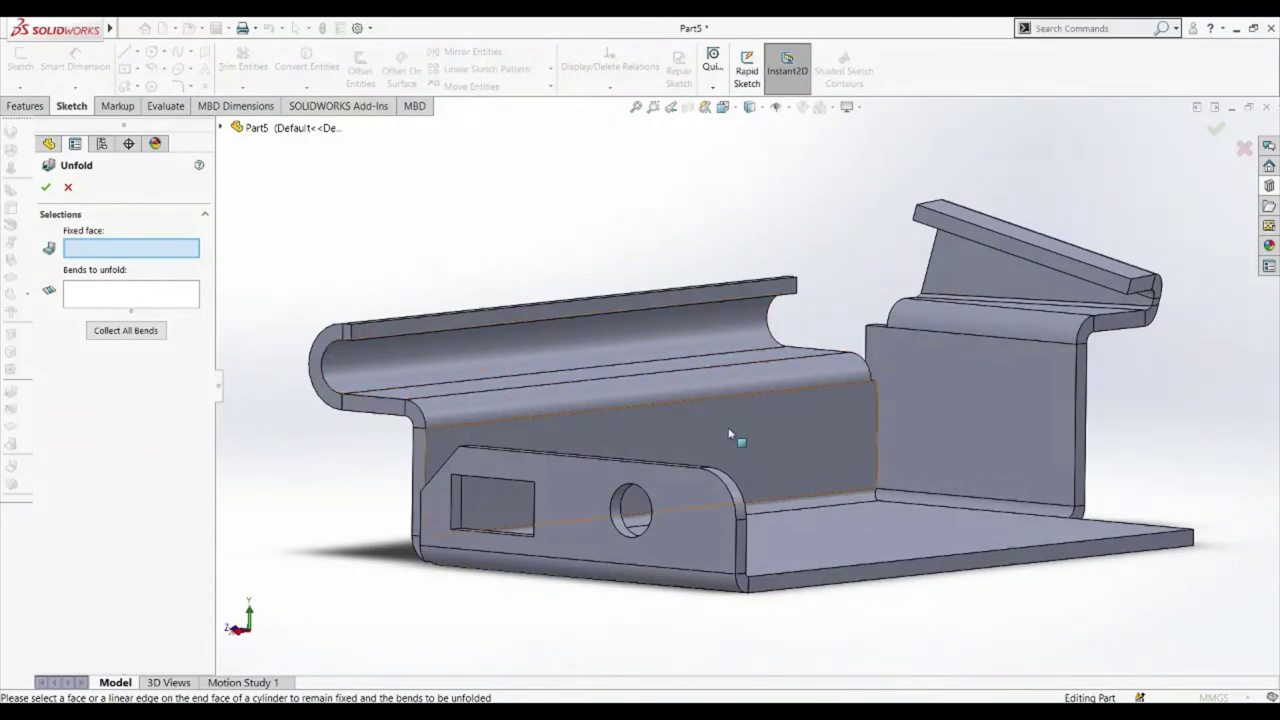
left_click(857, 522)
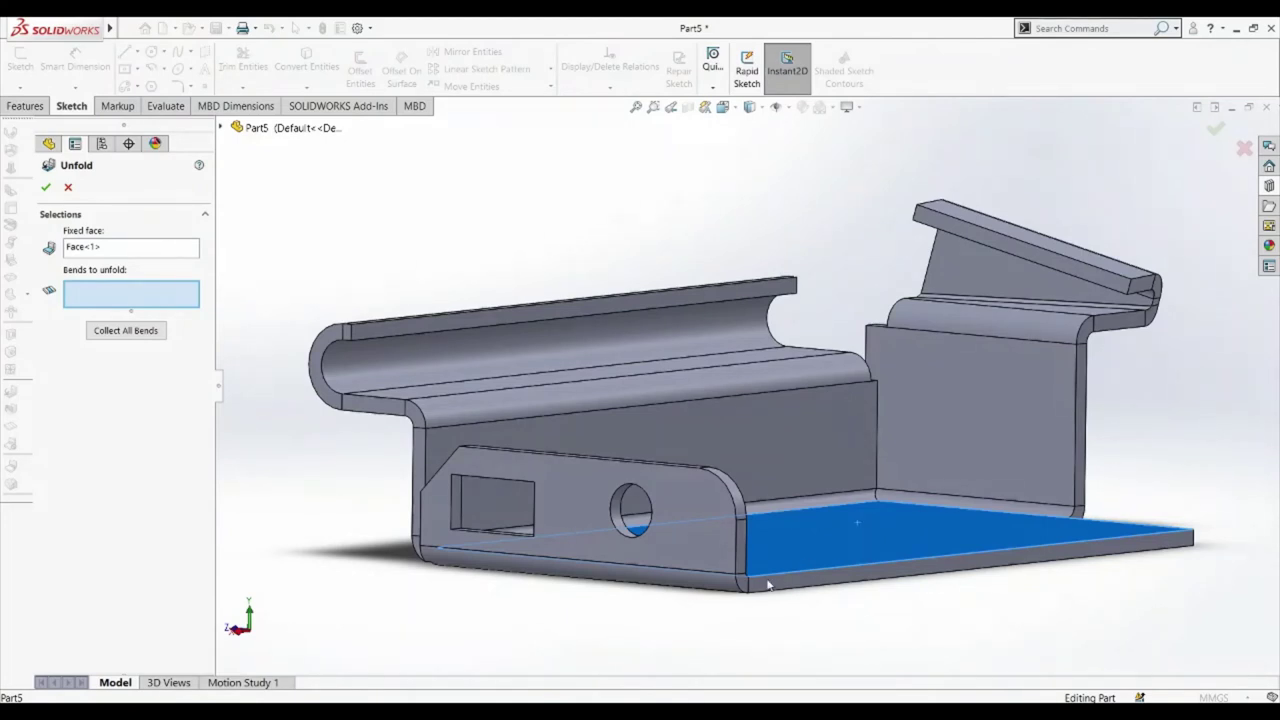
left_click(708, 587)
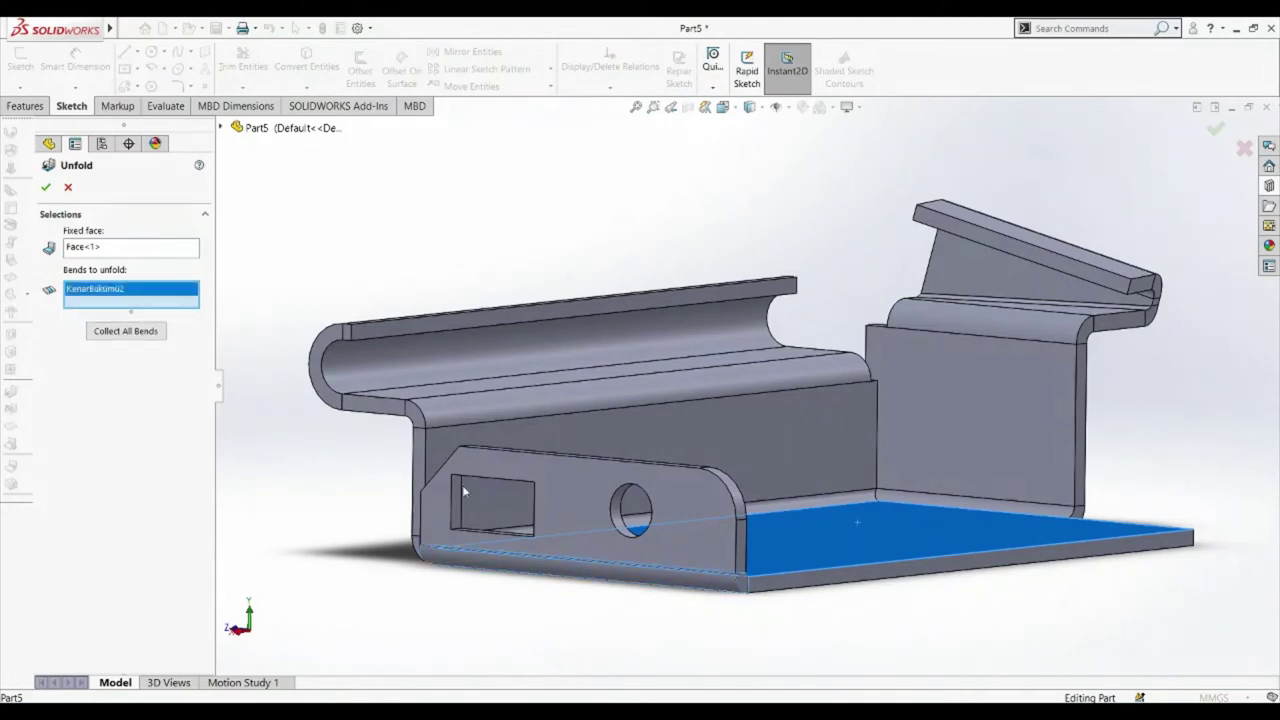
left_click(45, 187)
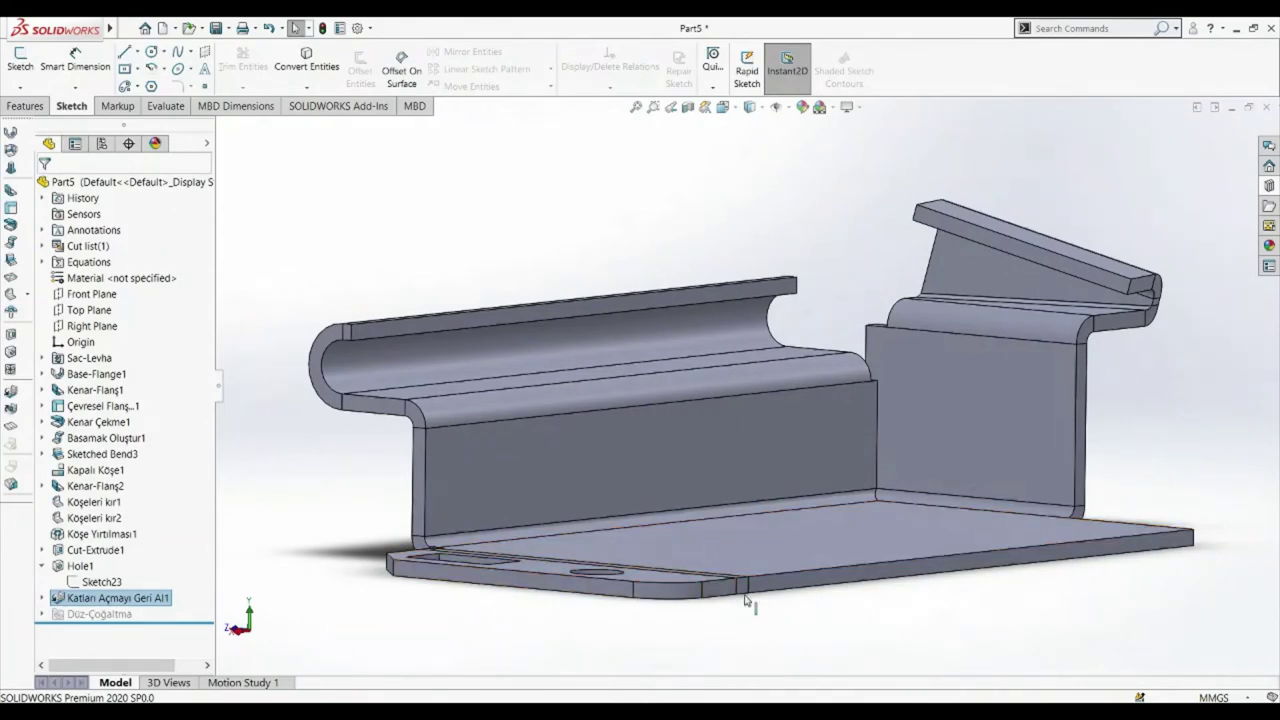
- Fold the flattened flange's bend back up, using the base's upper face as the fixed face
middle_click_drag(781, 546, 842, 428)
scroll(777, 517, "up", 3)
scroll(776, 465, "down", 3)
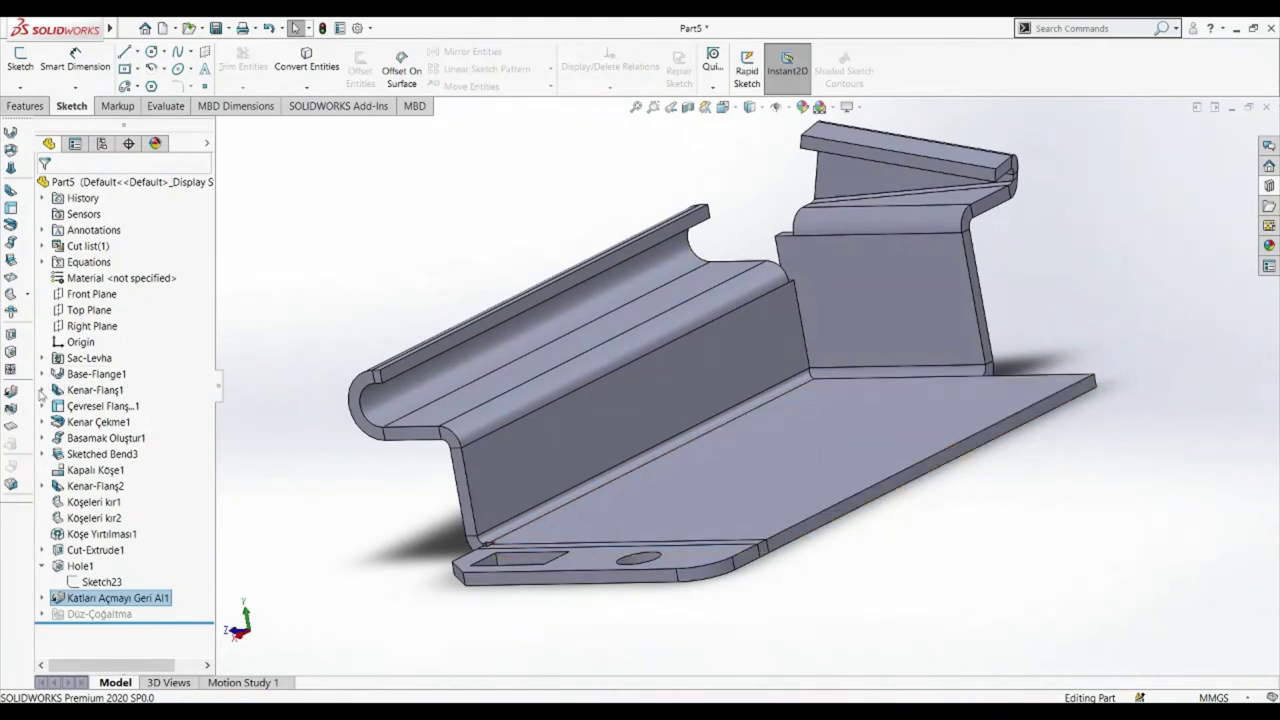
left_click(18, 412)
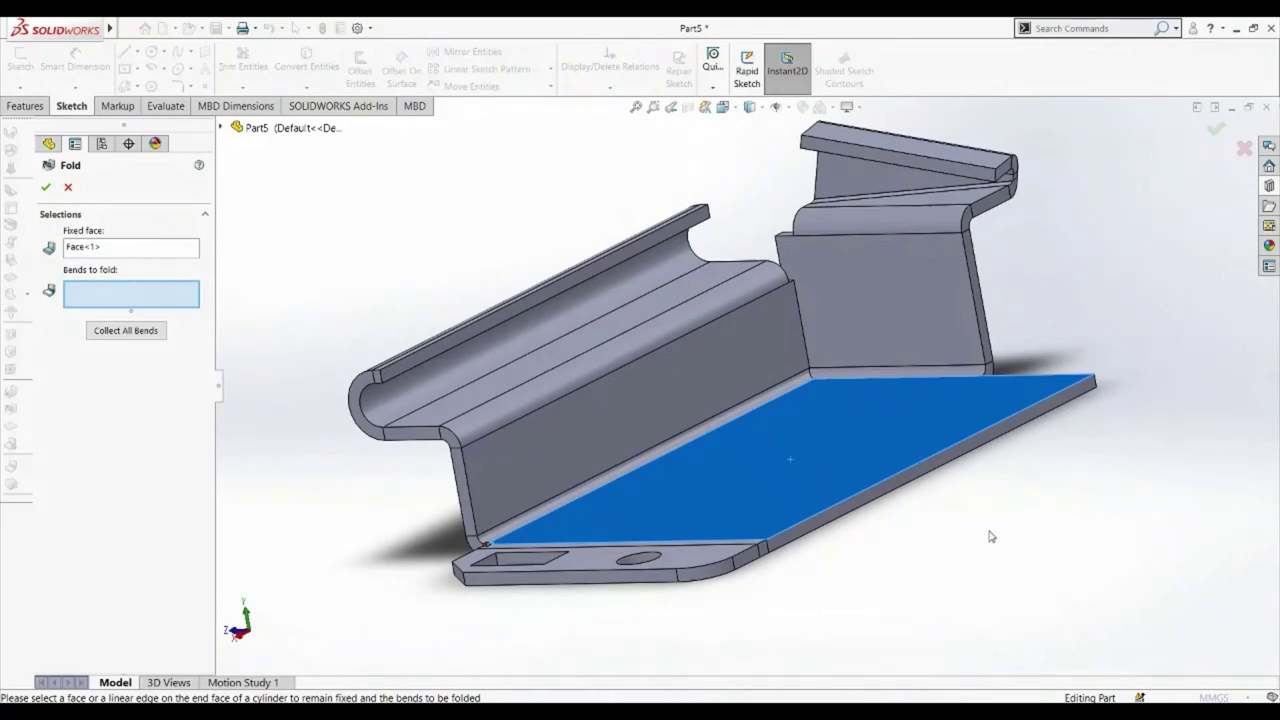
left_click(764, 556)
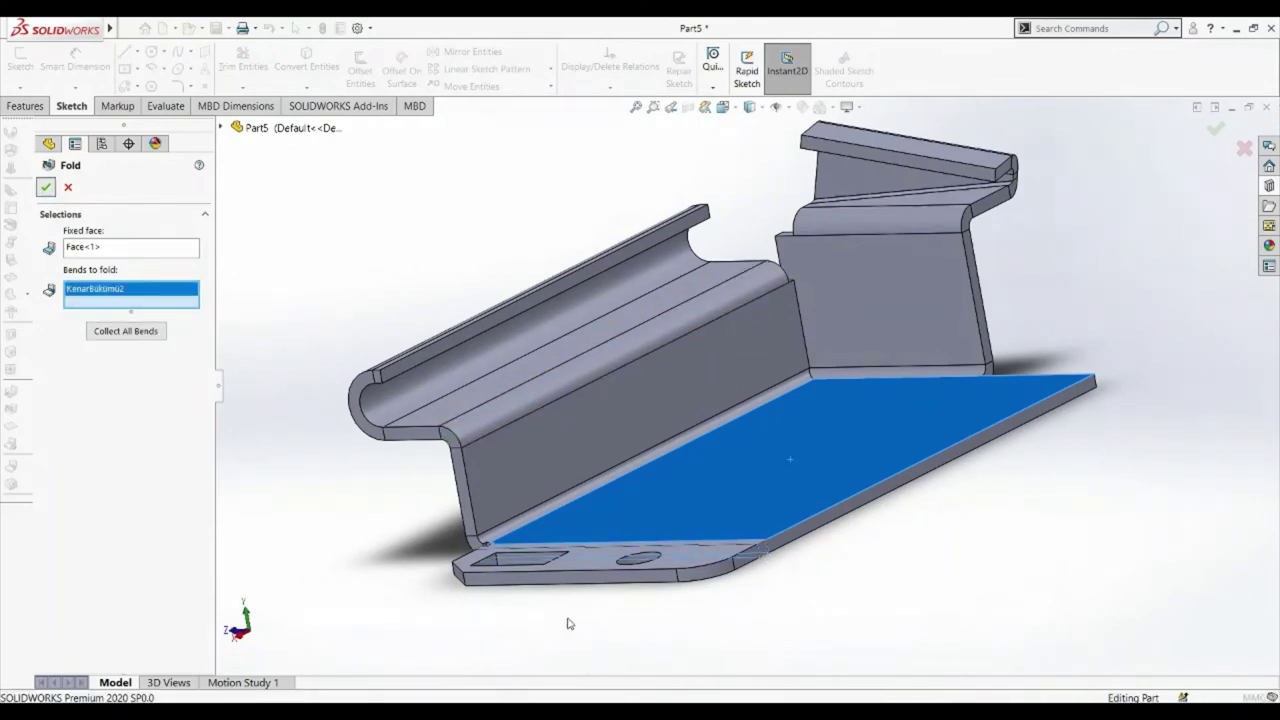
key("Return")
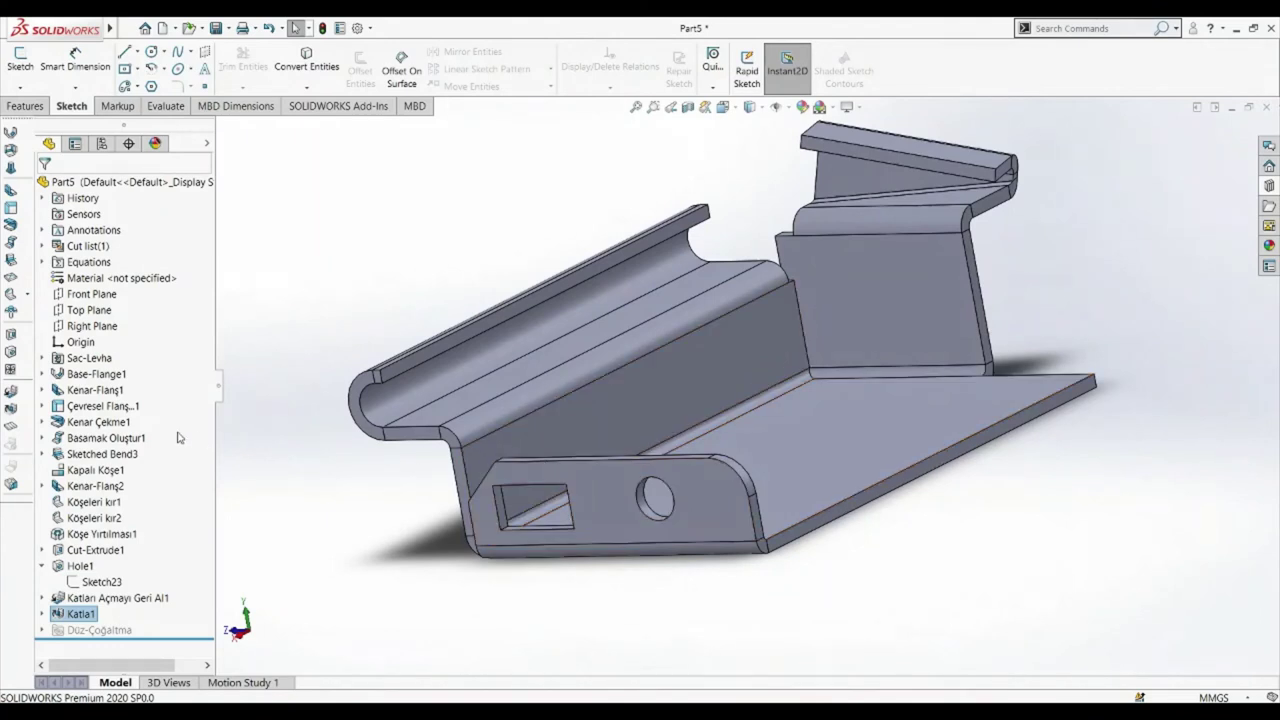
- Flatten the whole part to examine its flat pattern from above, and return it to the folded state
left_click(11, 428)
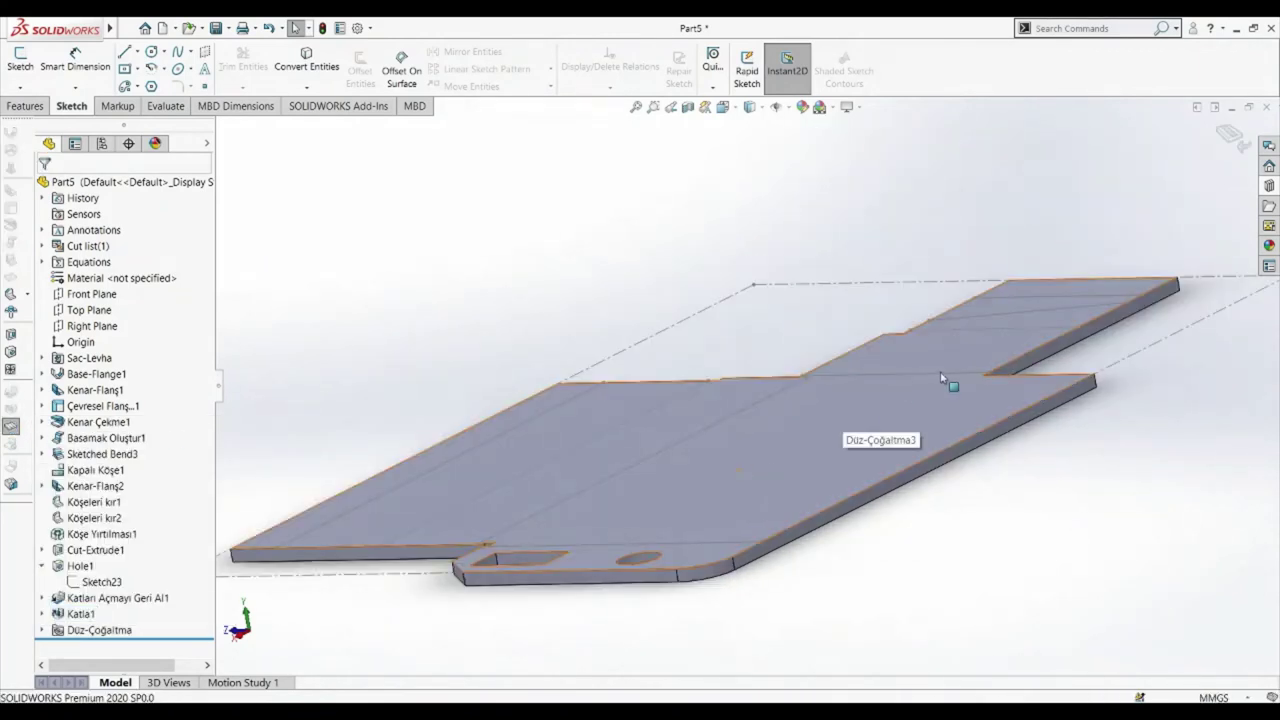
key("space")
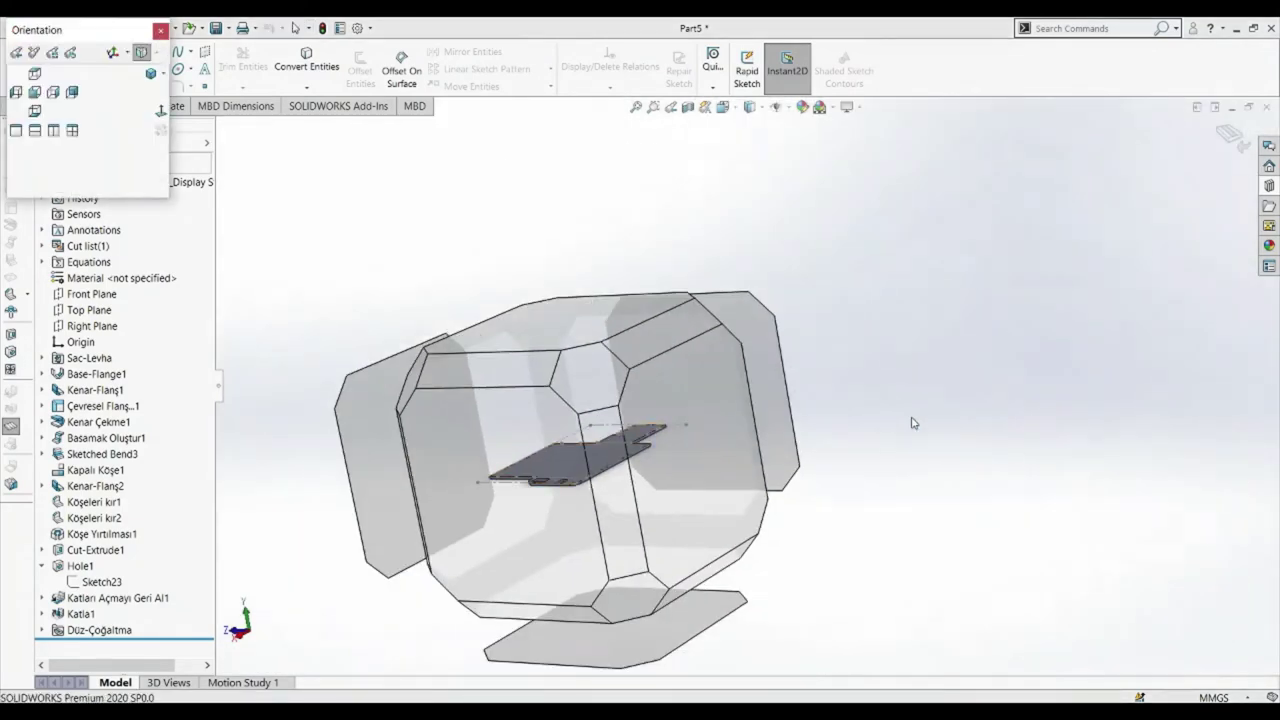
left_click(958, 538)
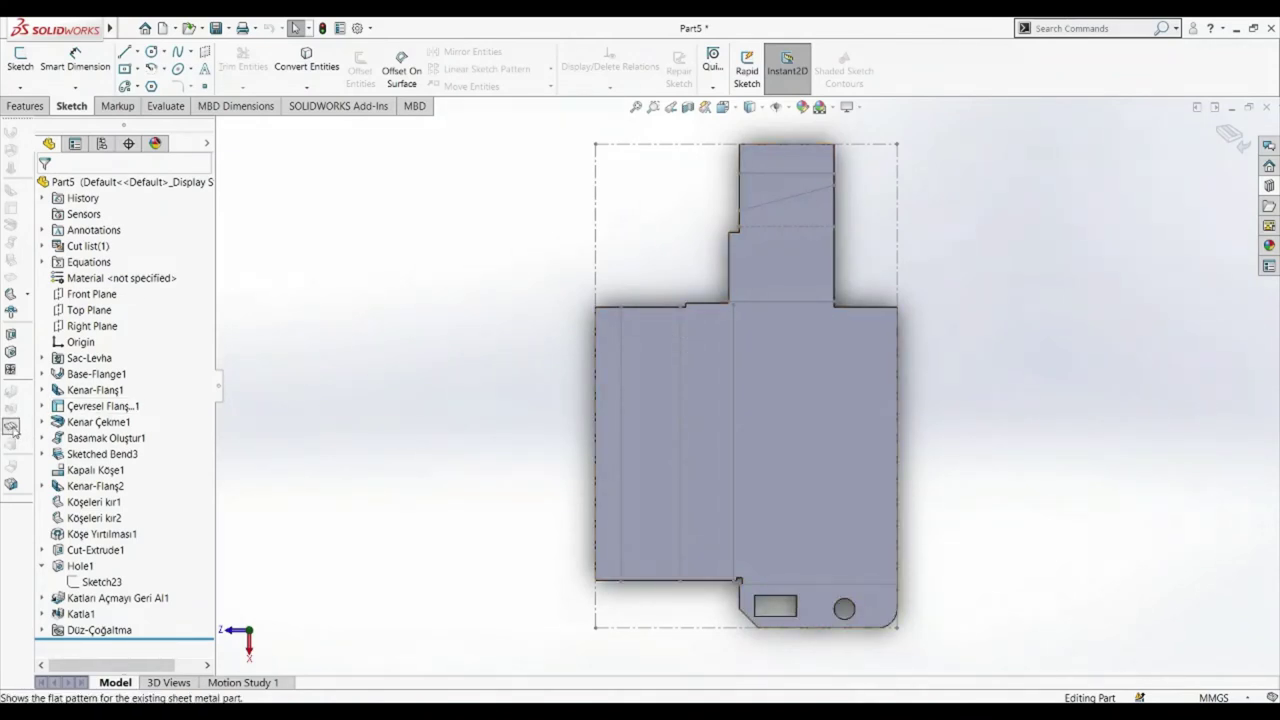
left_click(11, 428)
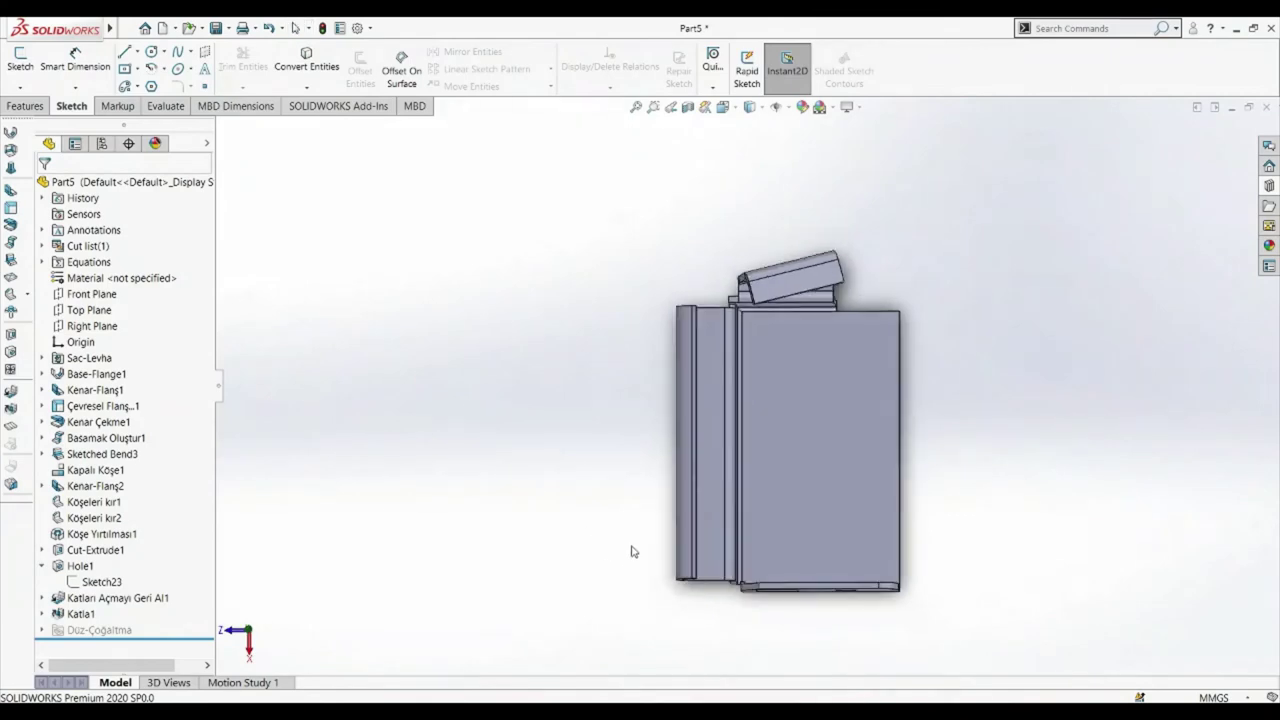
middle_click_drag(631, 551, 826, 424)
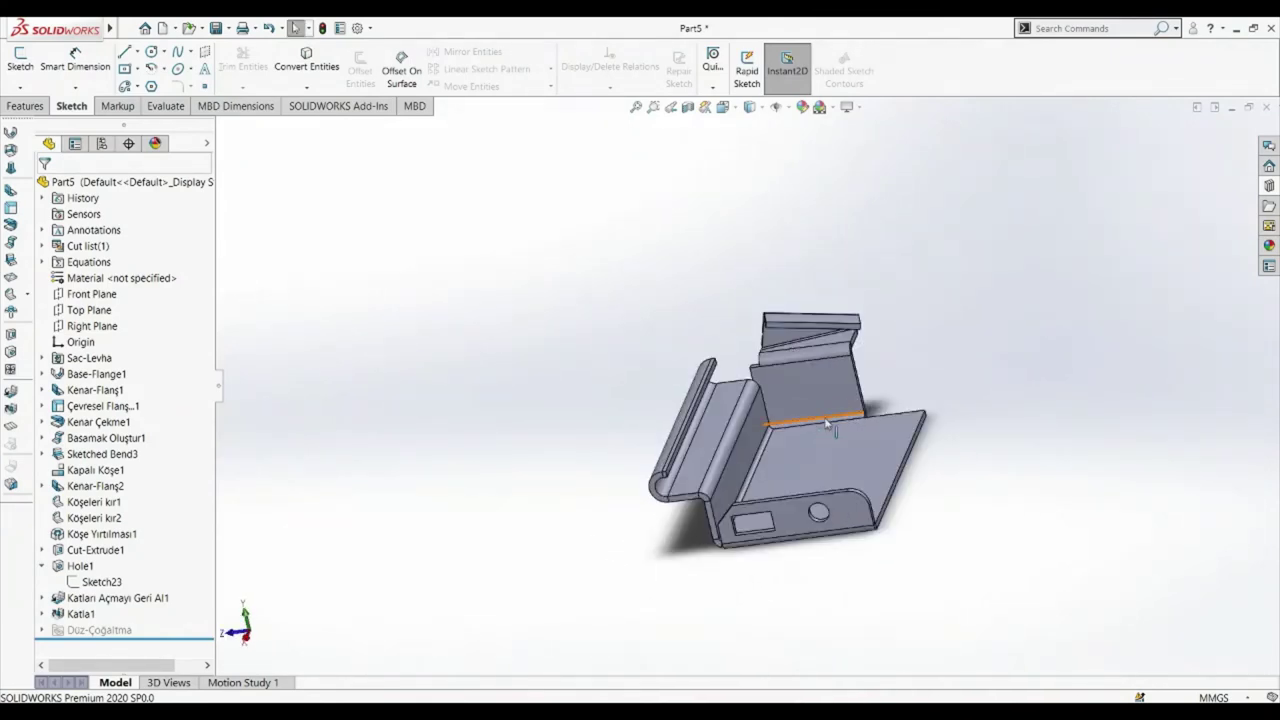
scroll(826, 424, "down", 3)
middle_click_drag(457, 389, 470, 360)
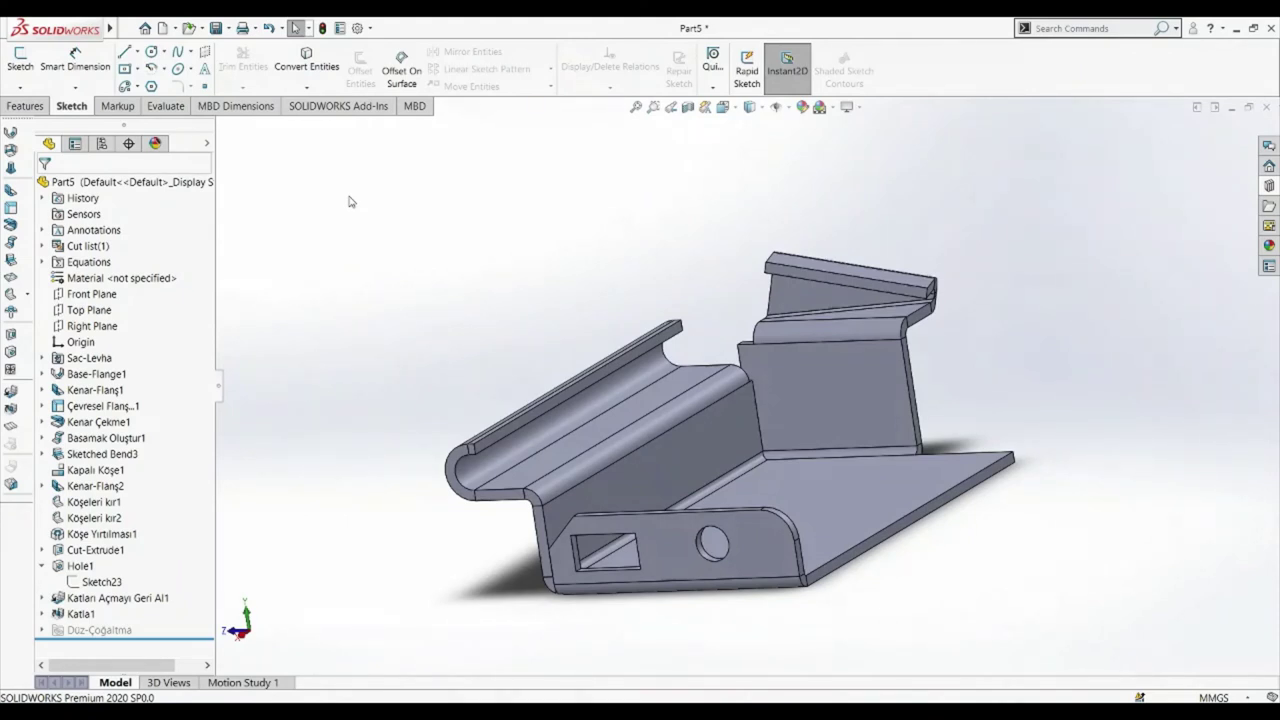
- Create a new part and sketch a center rectangle about 64 mm wide on the Top Plane, centered on the origin
left_click(181, 50)
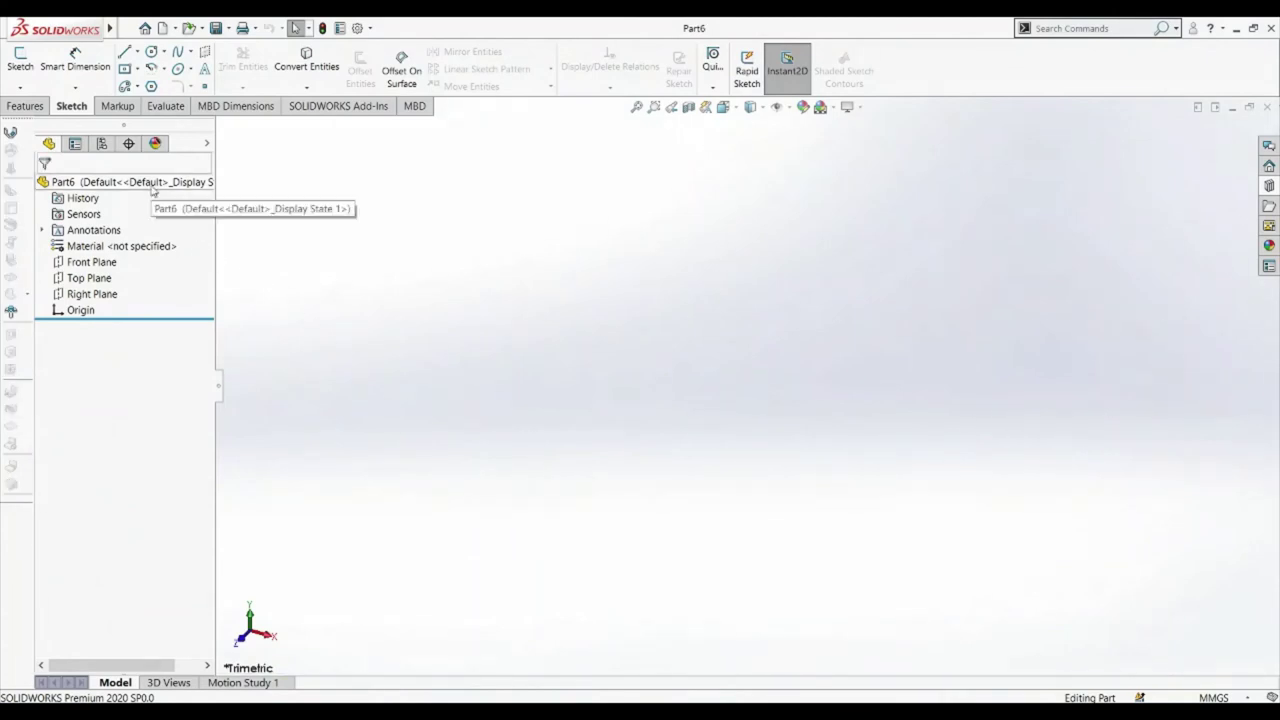
left_click(30, 106)
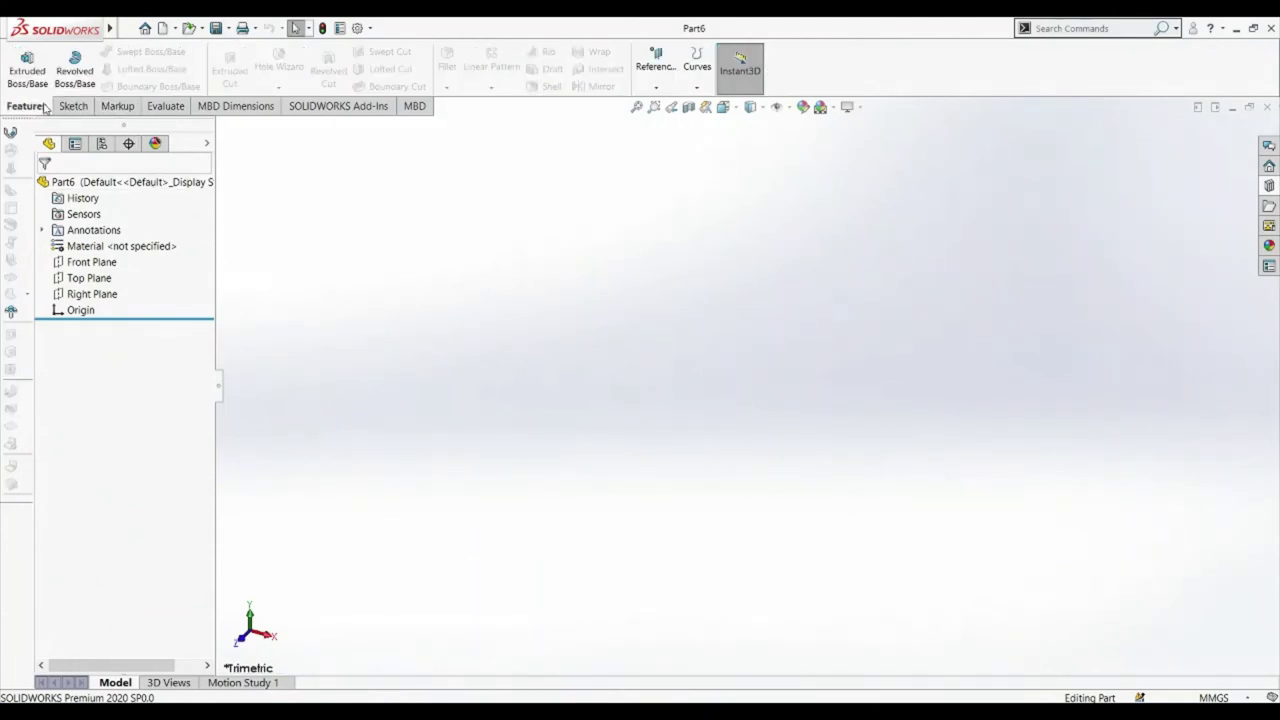
left_click(72, 106)
left_click(20, 62)
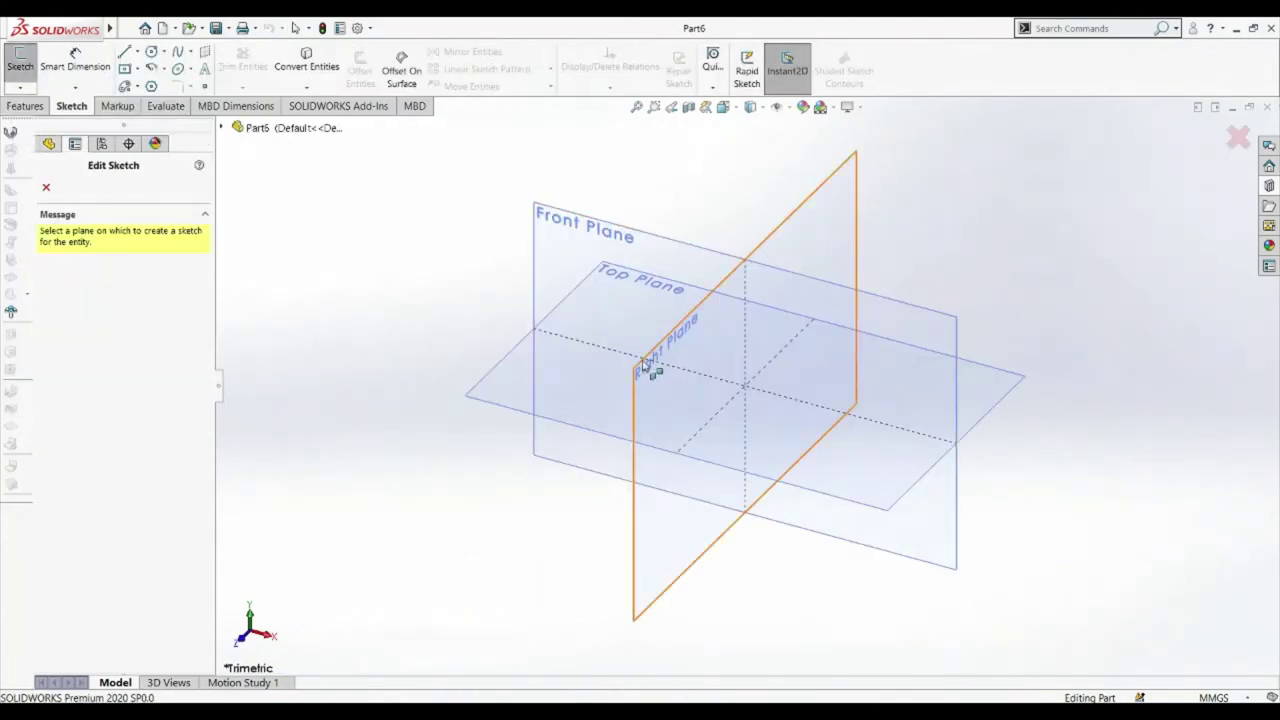
left_click(509, 371)
left_click(124, 69)
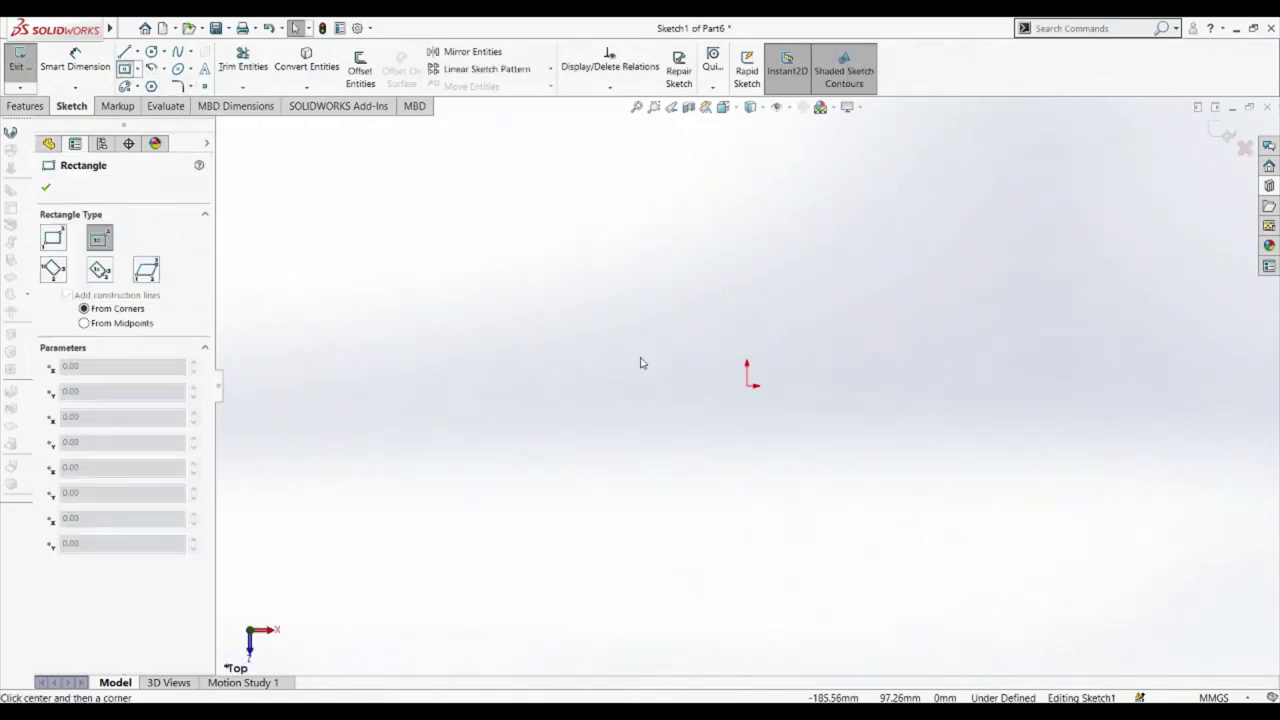
left_click(748, 382)
left_click(838, 484)
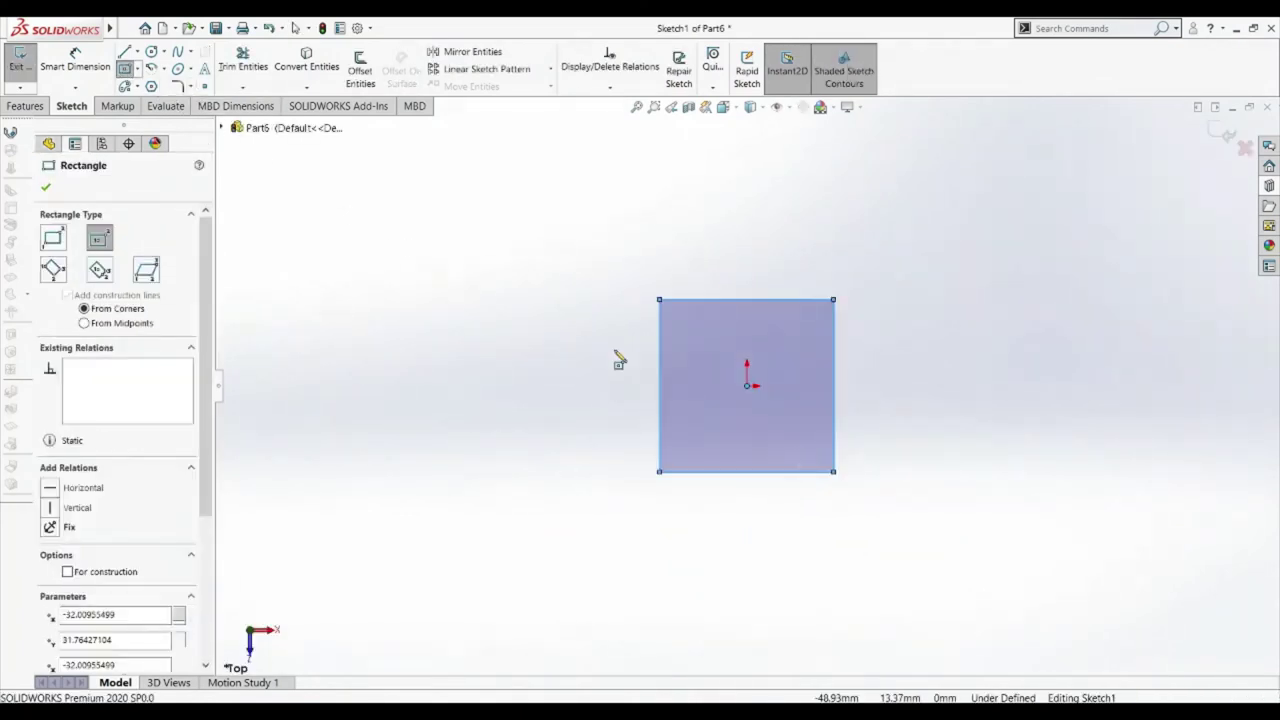
- Dimension the center rectangle's top edge and side edge to 70 mm each
left_click(75, 60)
left_click(730, 305)
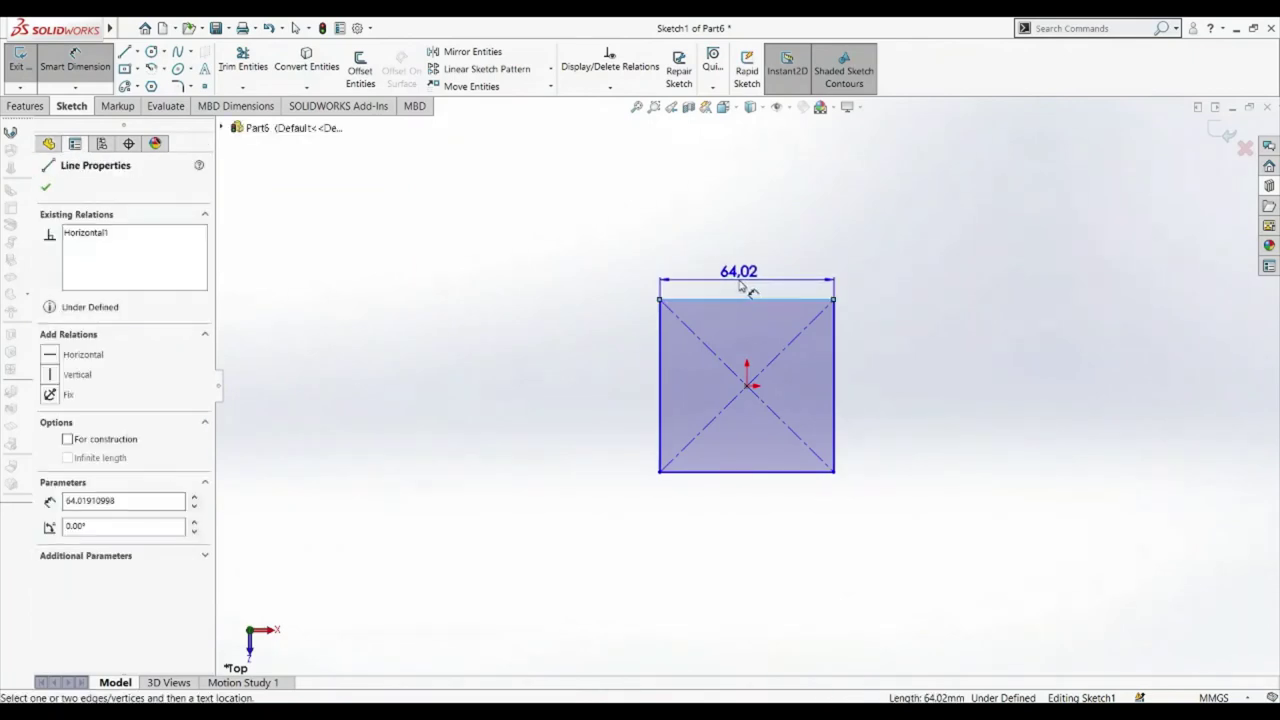
left_click(744, 283)
type("70")
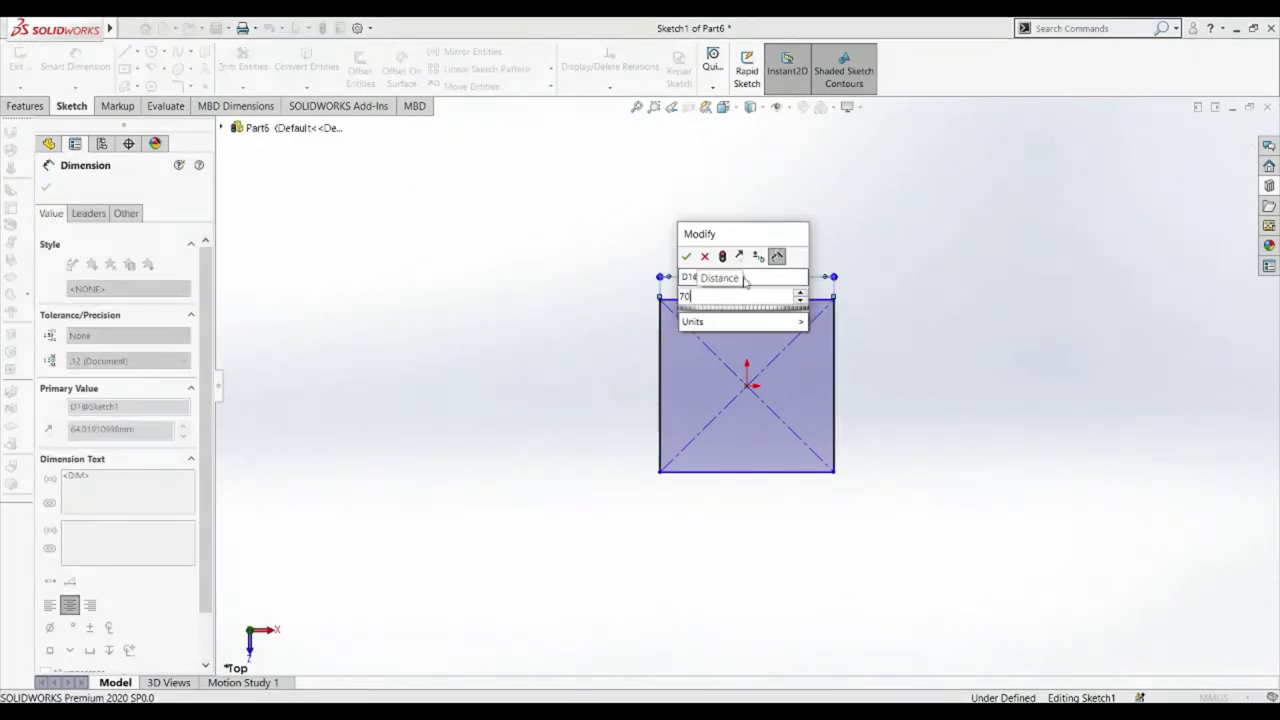
key("Return")
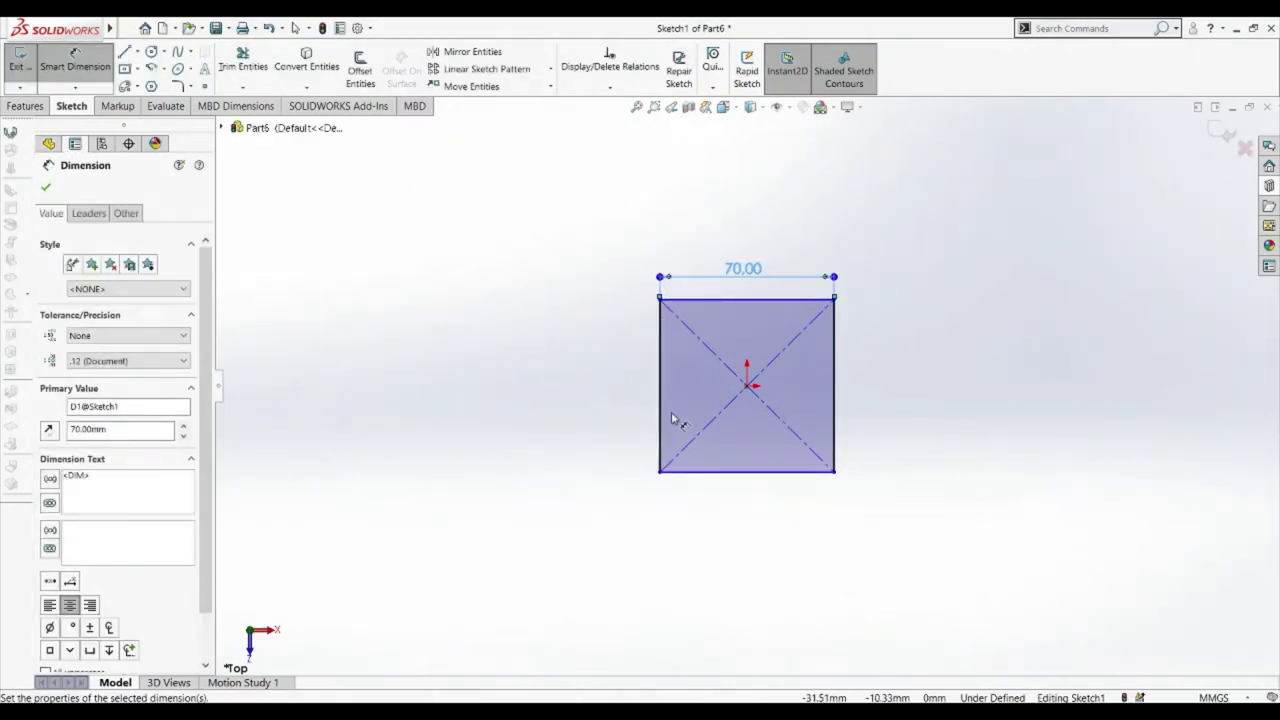
left_click(660, 408)
left_click(630, 406)
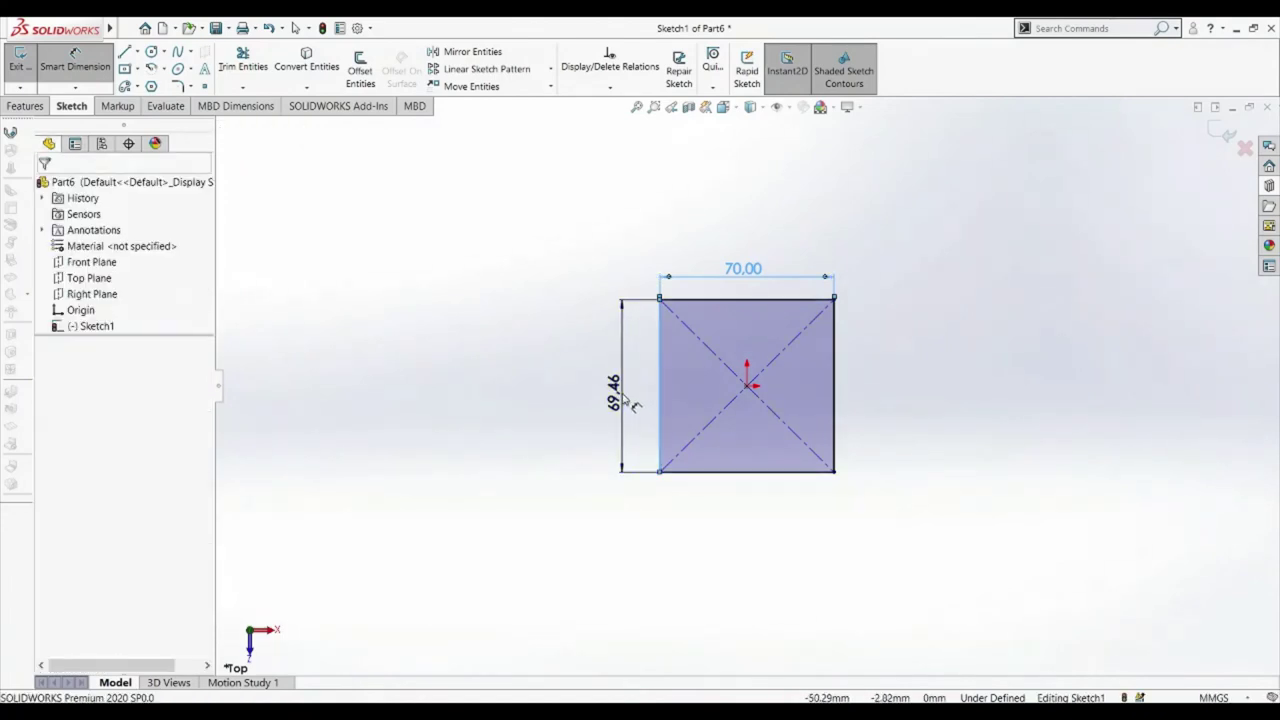
type("70")
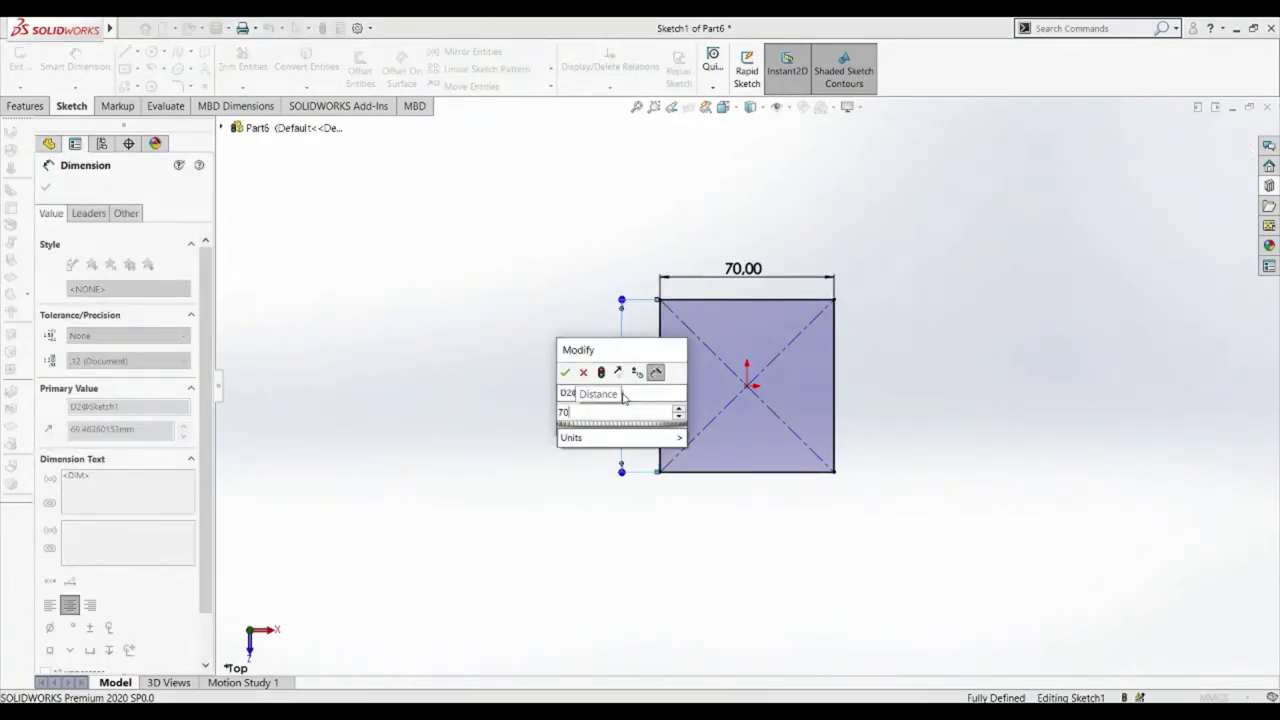
key("Return")
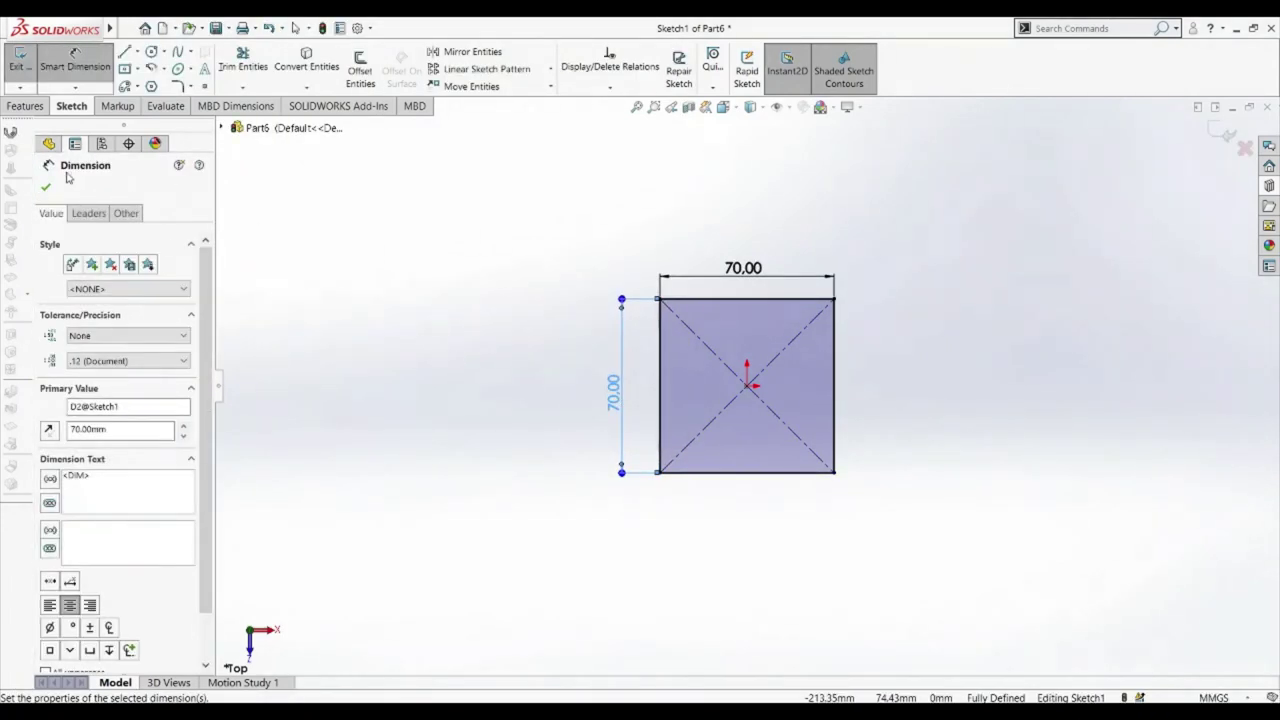
- Extrude the square sketch as a solid boss with a blind depth of 3 mm
left_click(25, 106)
left_click(27, 70)
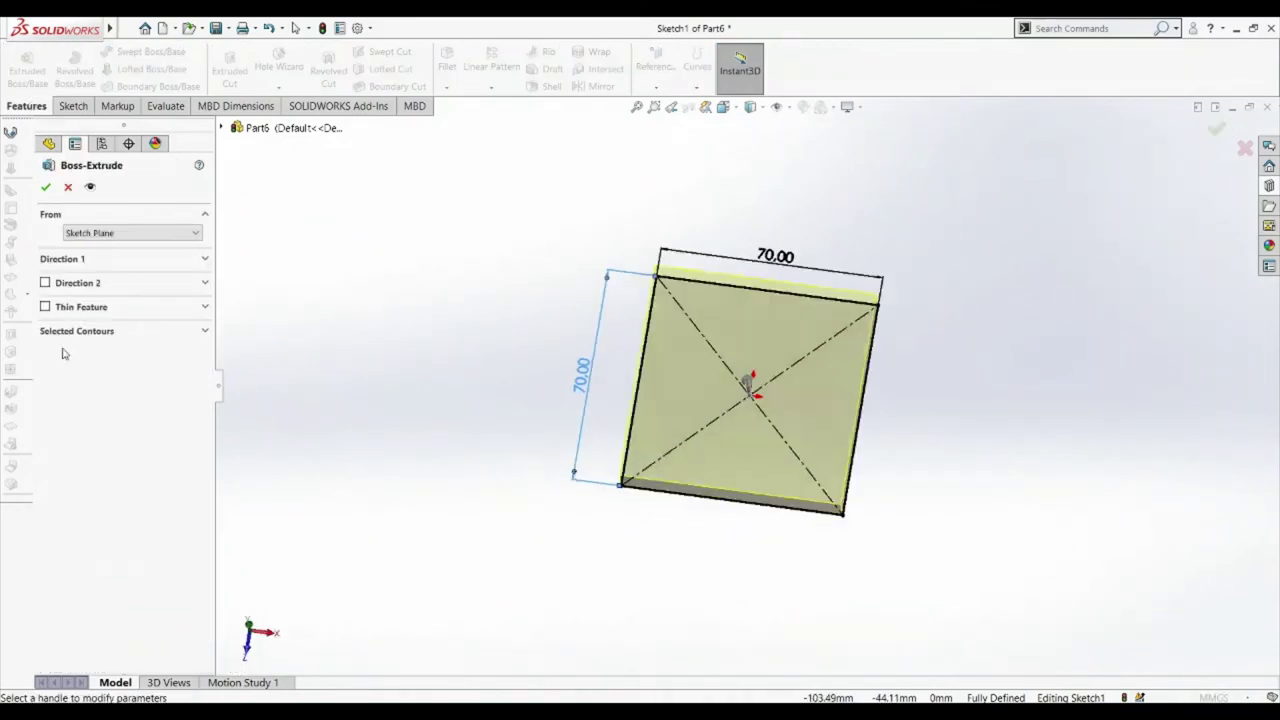
left_click(66, 341)
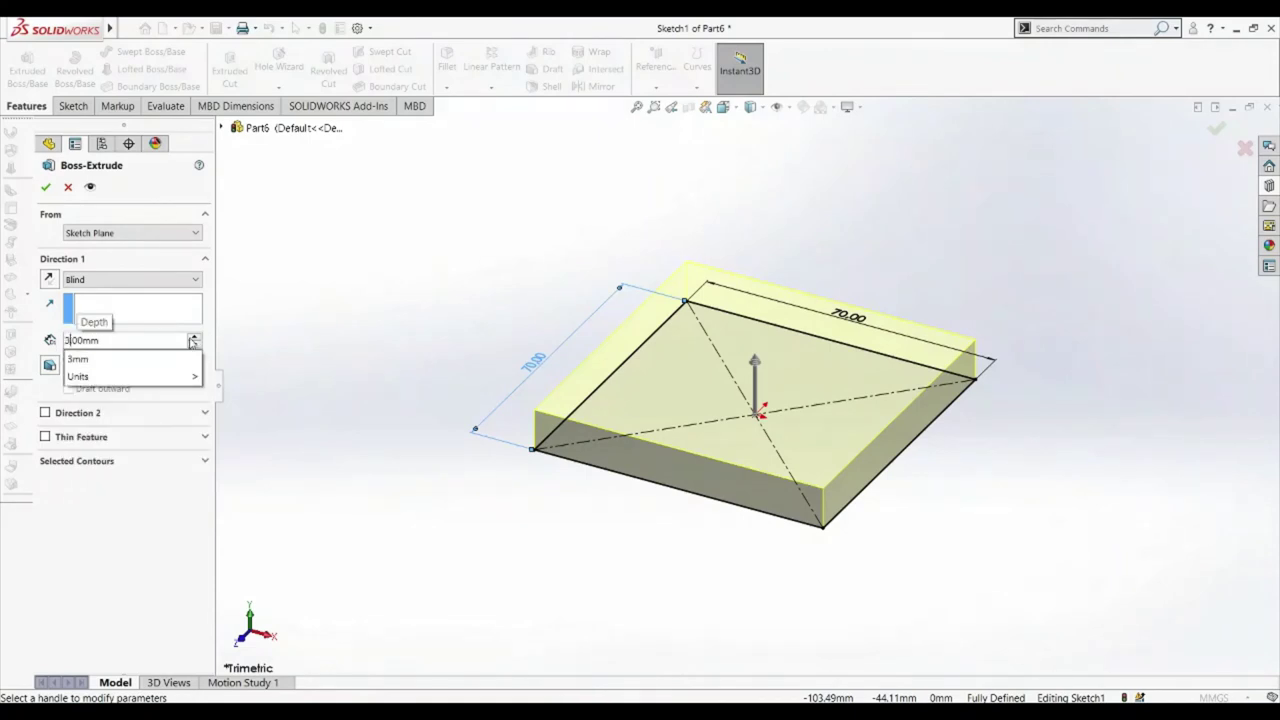
left_click(78, 358)
left_click(46, 189)
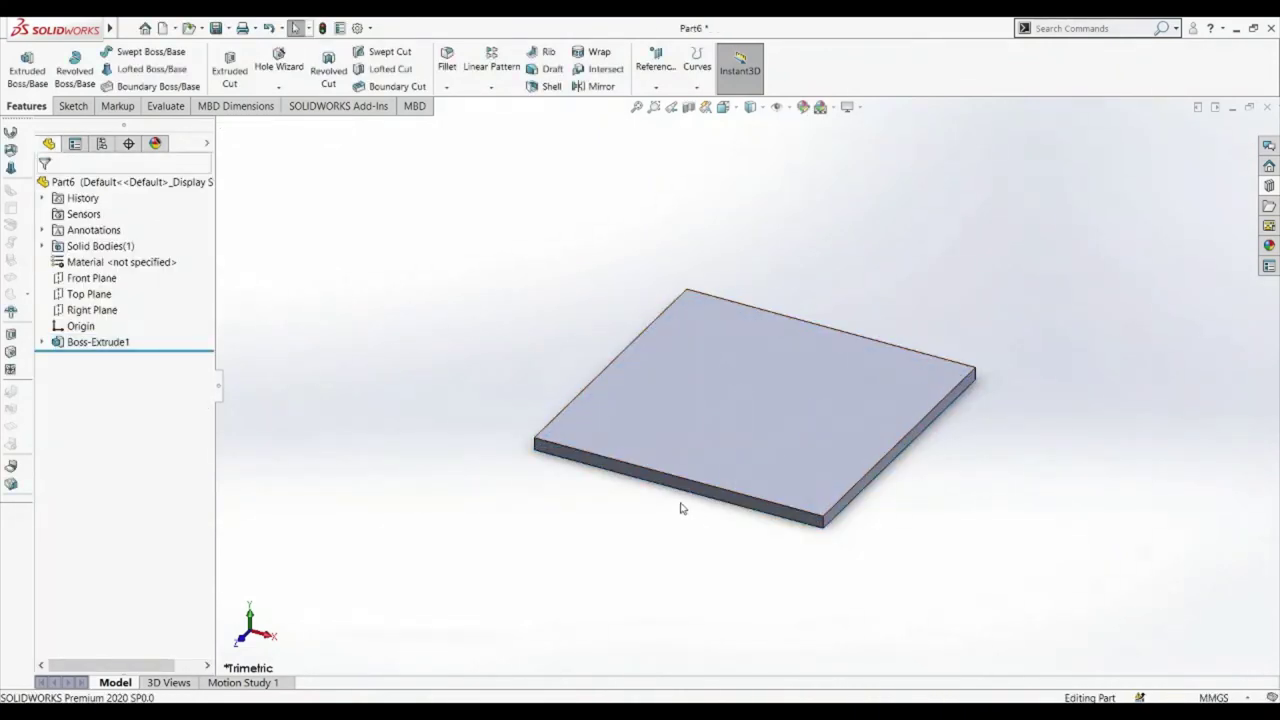
- On the Right Plane, sketch a 90° centerpoint arc of about 11.8 mm radius, centered above the origin on the plate's upper edge
key("space")
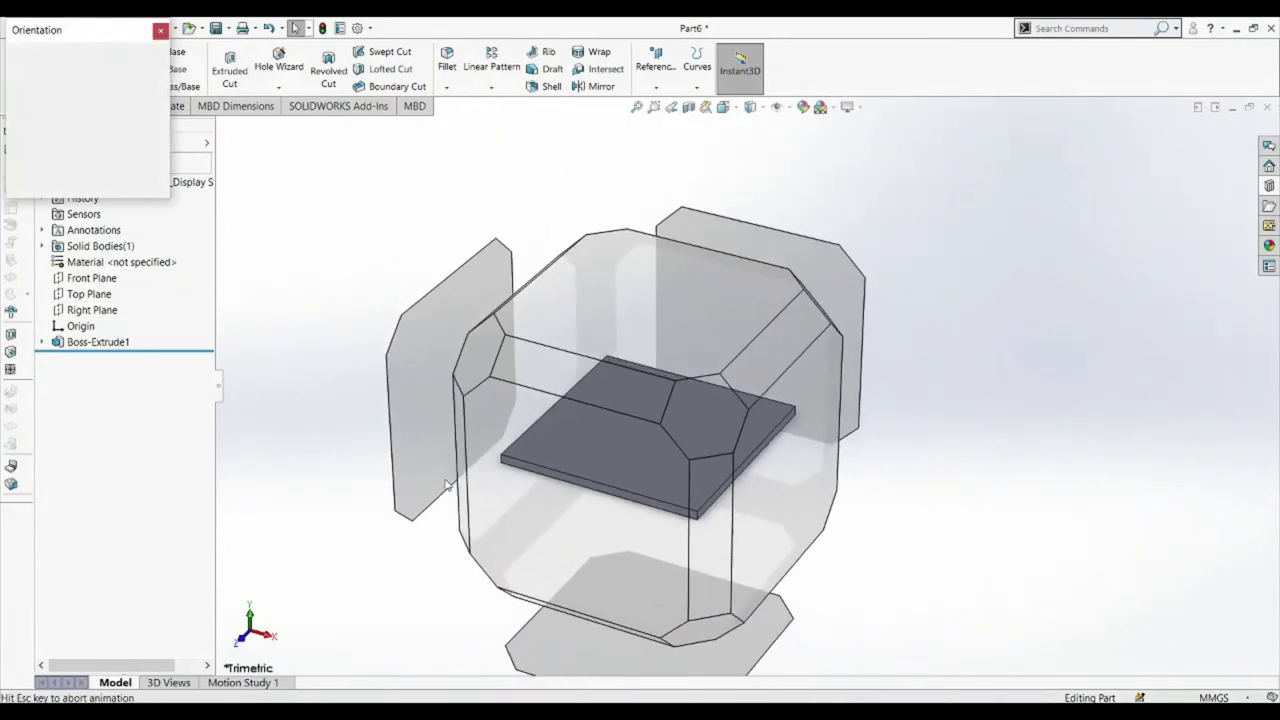
left_click(361, 366)
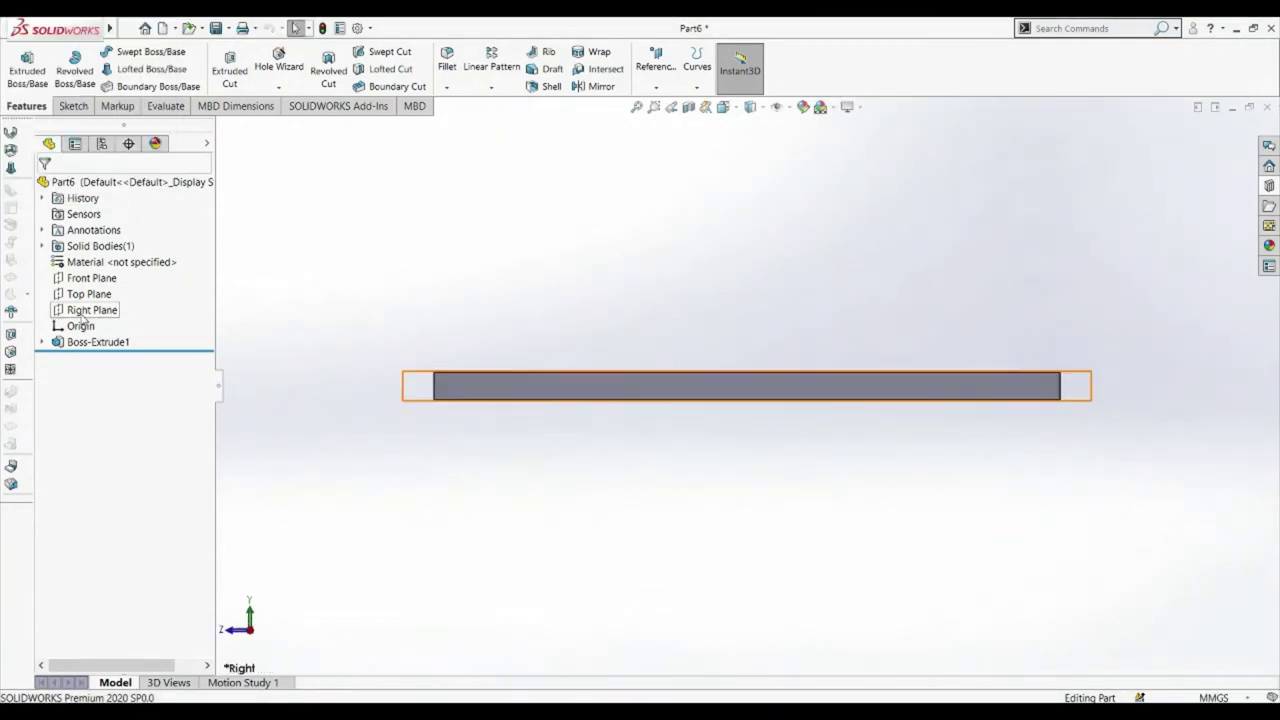
left_click(92, 310)
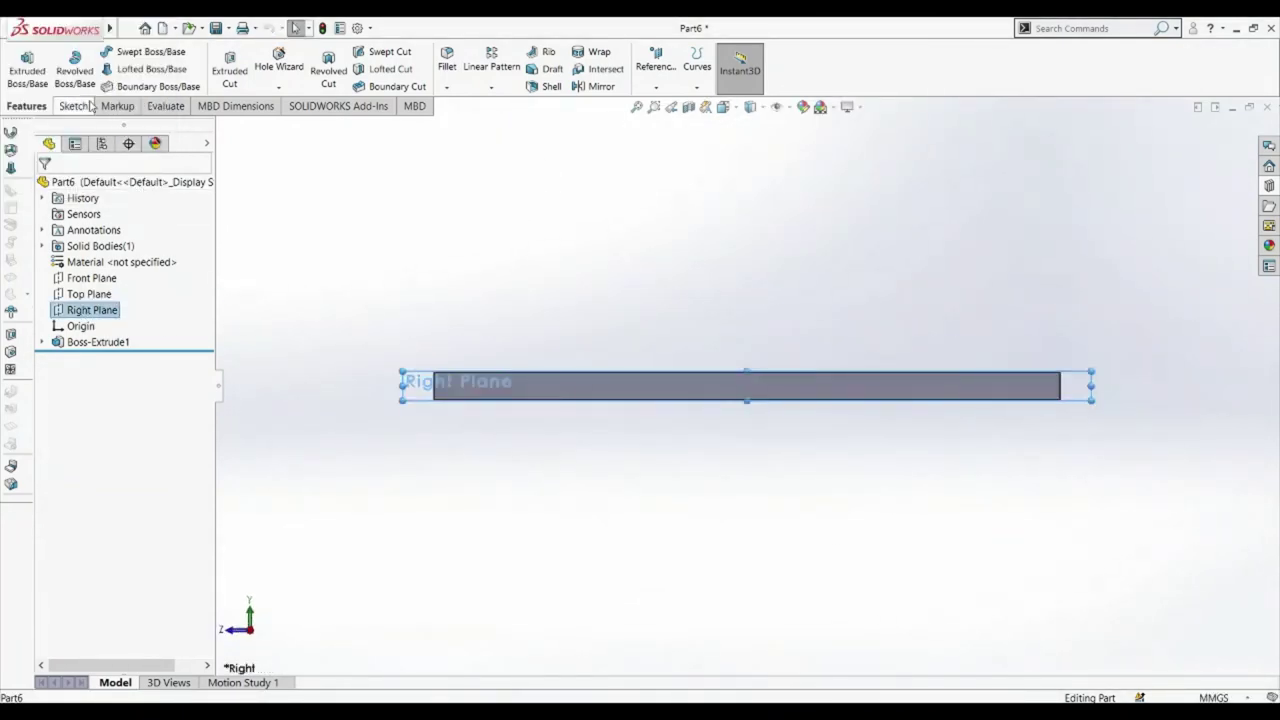
left_click(25, 68)
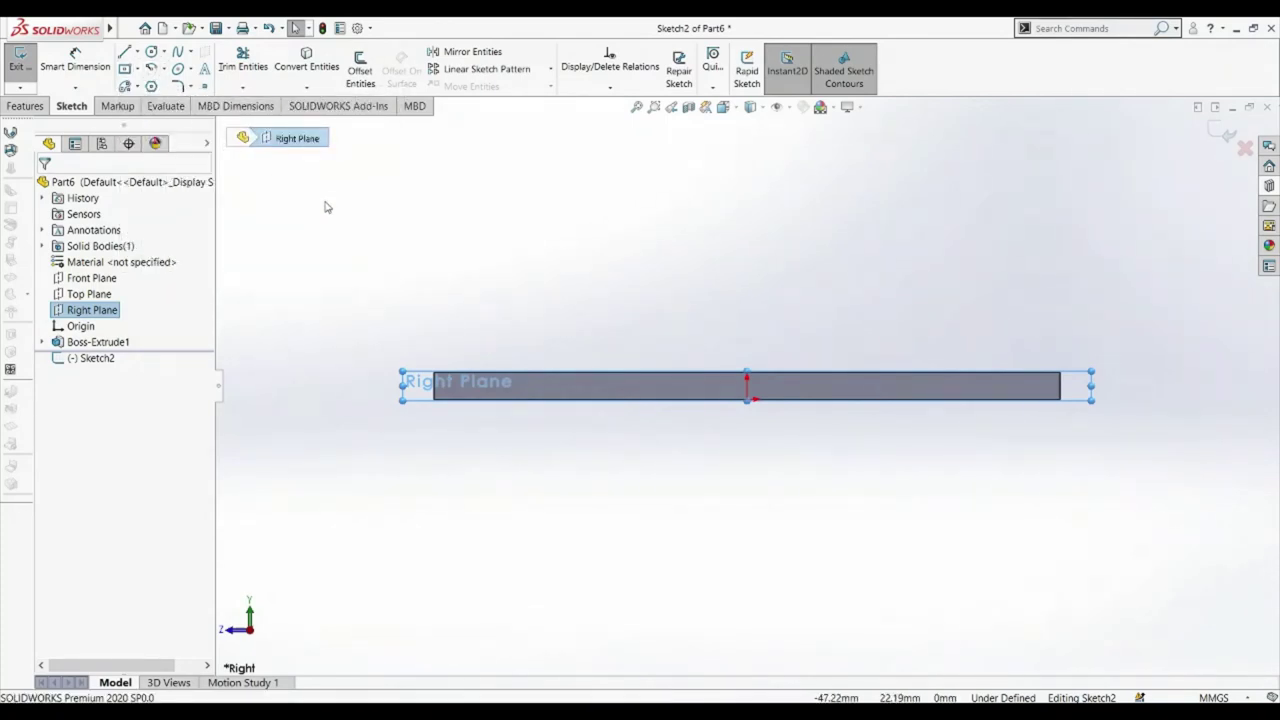
left_click(151, 68)
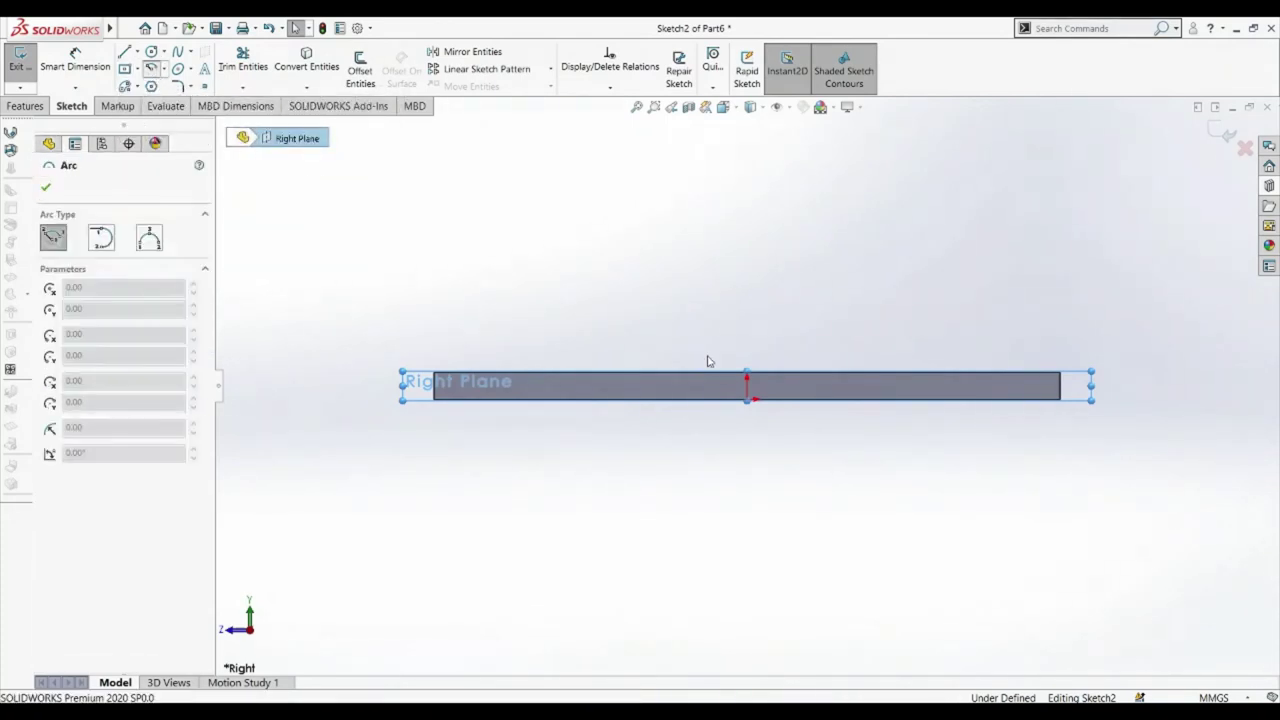
left_click(747, 375)
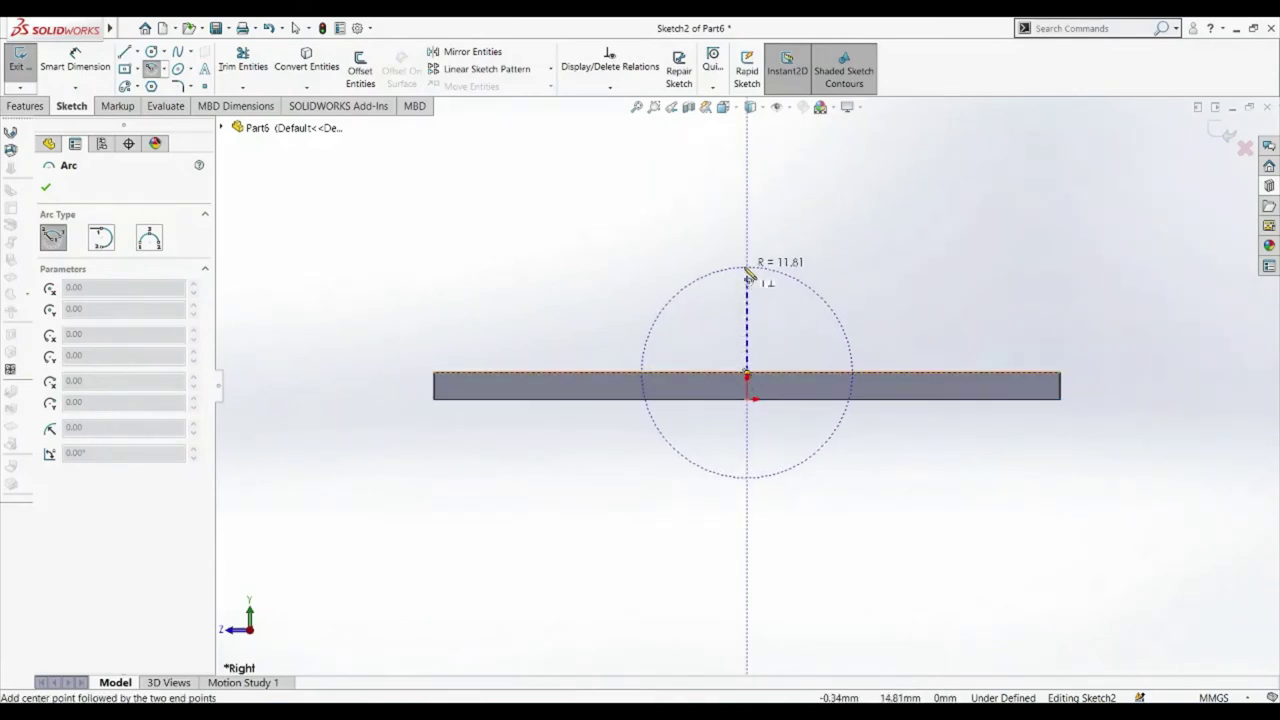
left_click(747, 267)
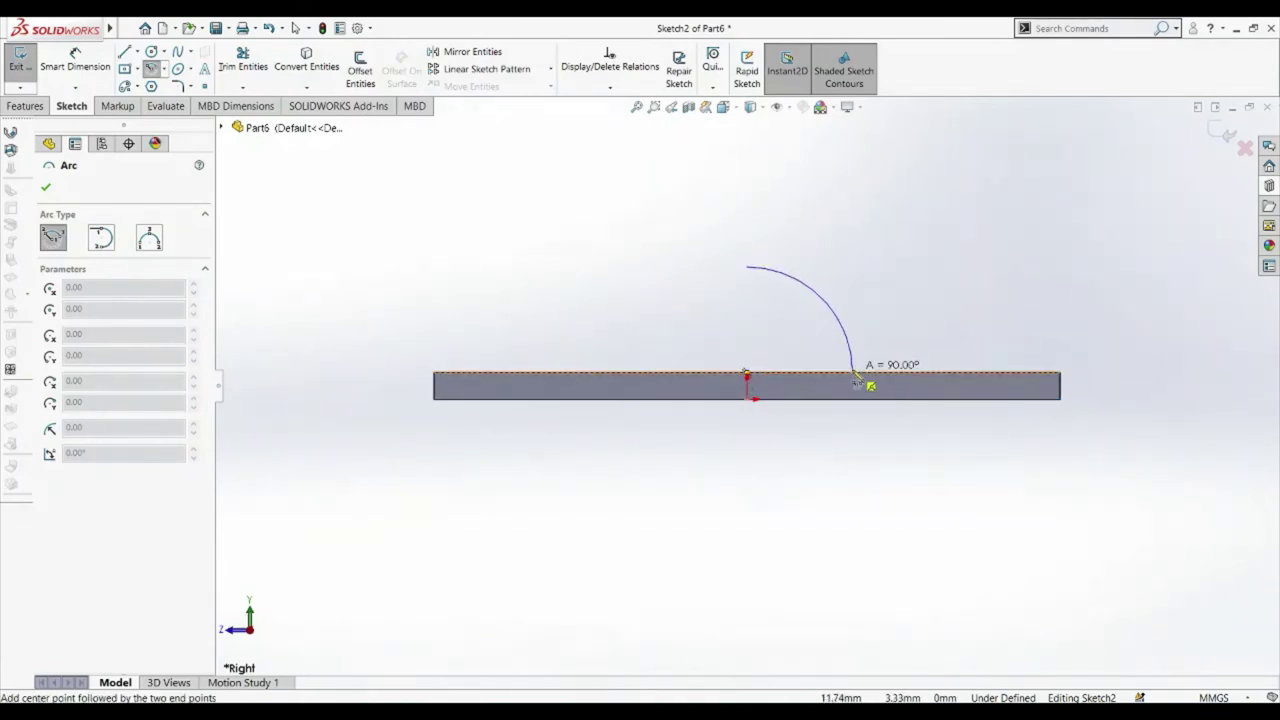
left_click(854, 374)
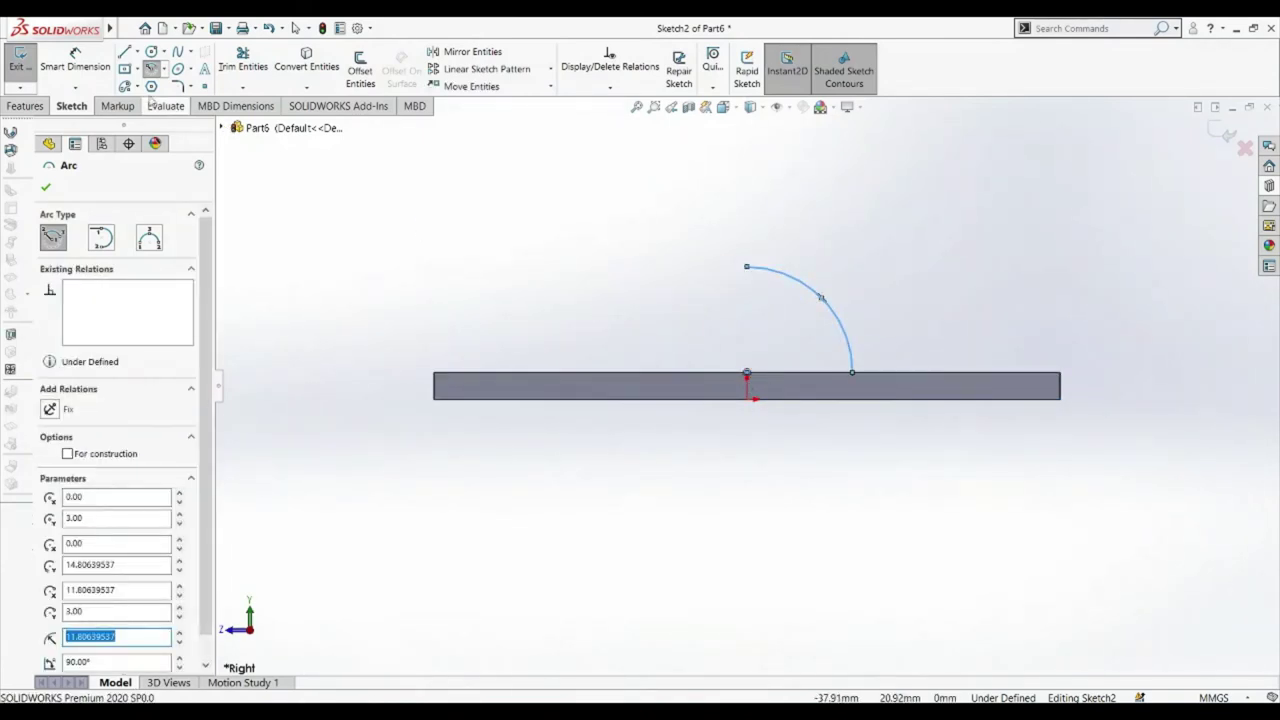
- Close the arc profile with a base line, a vertical line about 8.35 mm high and a horizontal top line, and trim the arc above it
left_click(125, 55)
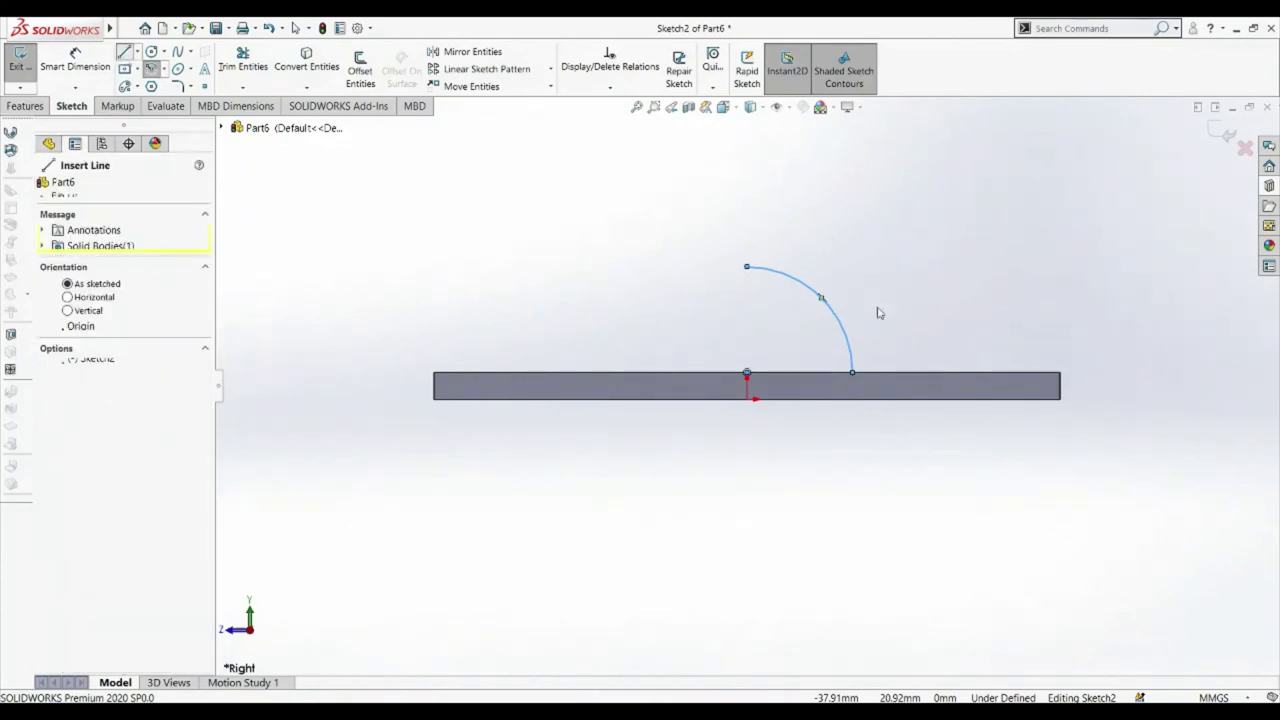
left_click(852, 373)
left_click(746, 373)
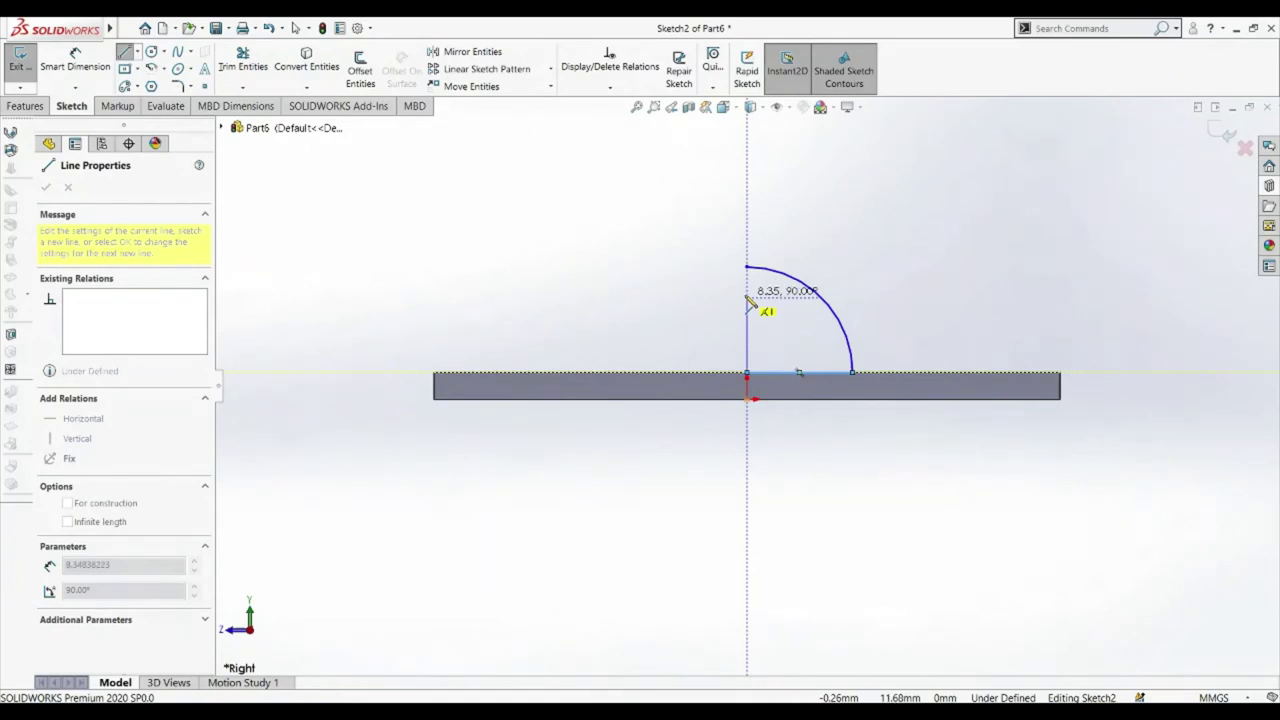
left_click(747, 298)
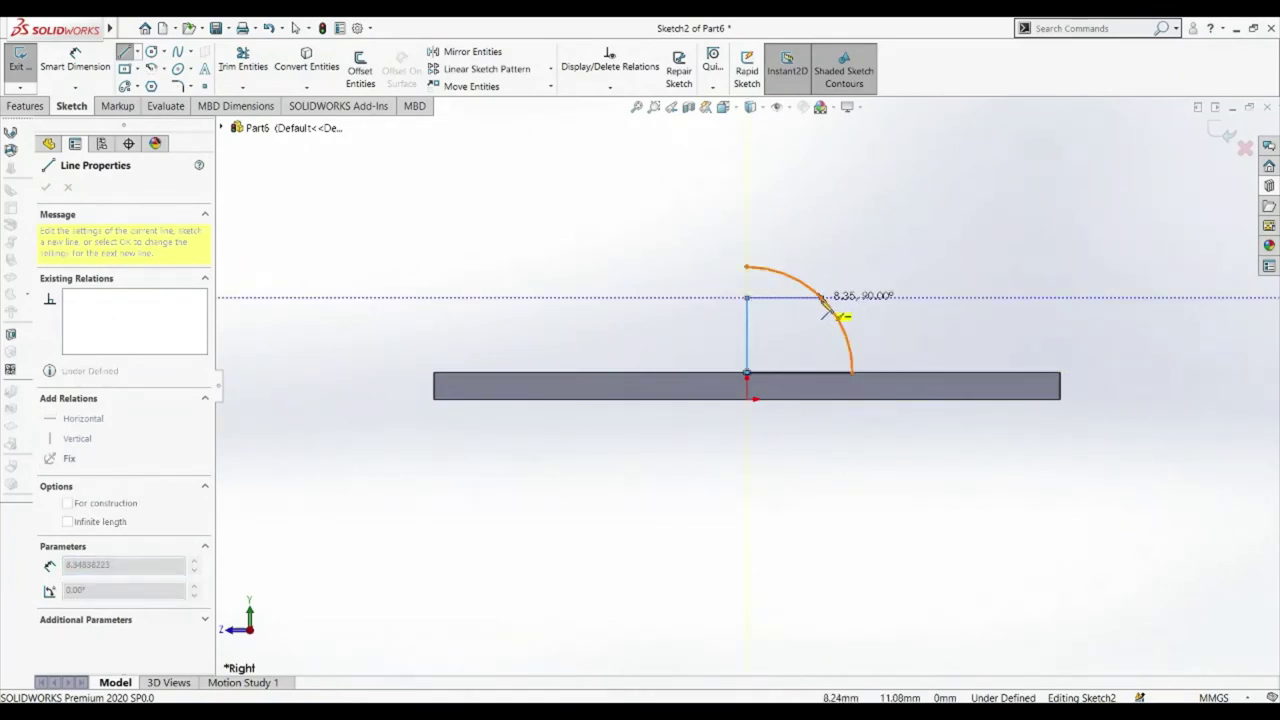
double_click(821, 298)
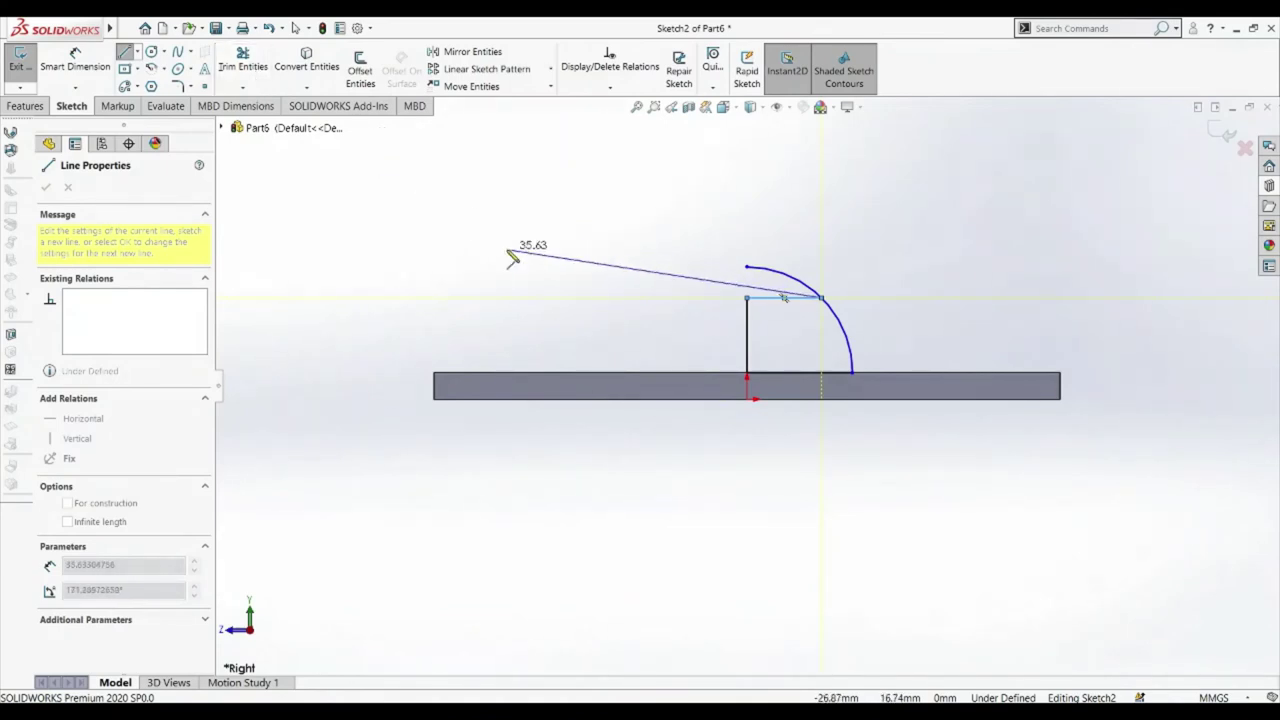
key("t")
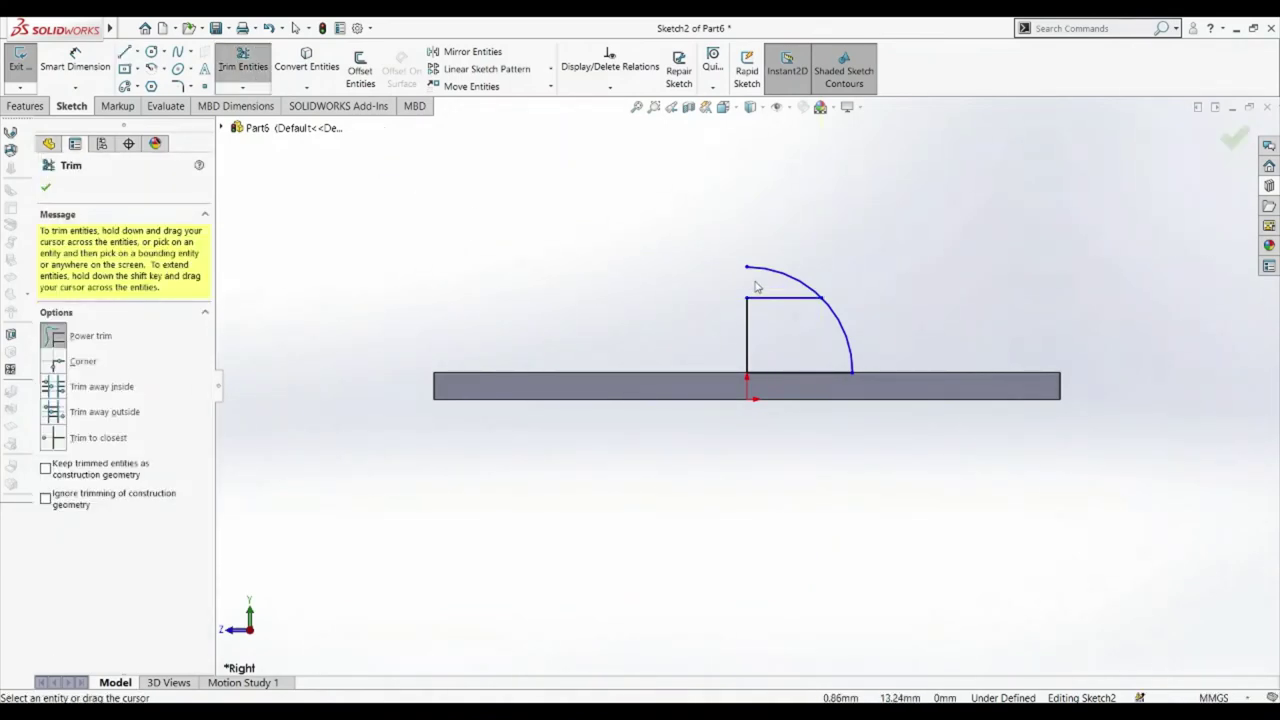
left_click(780, 275)
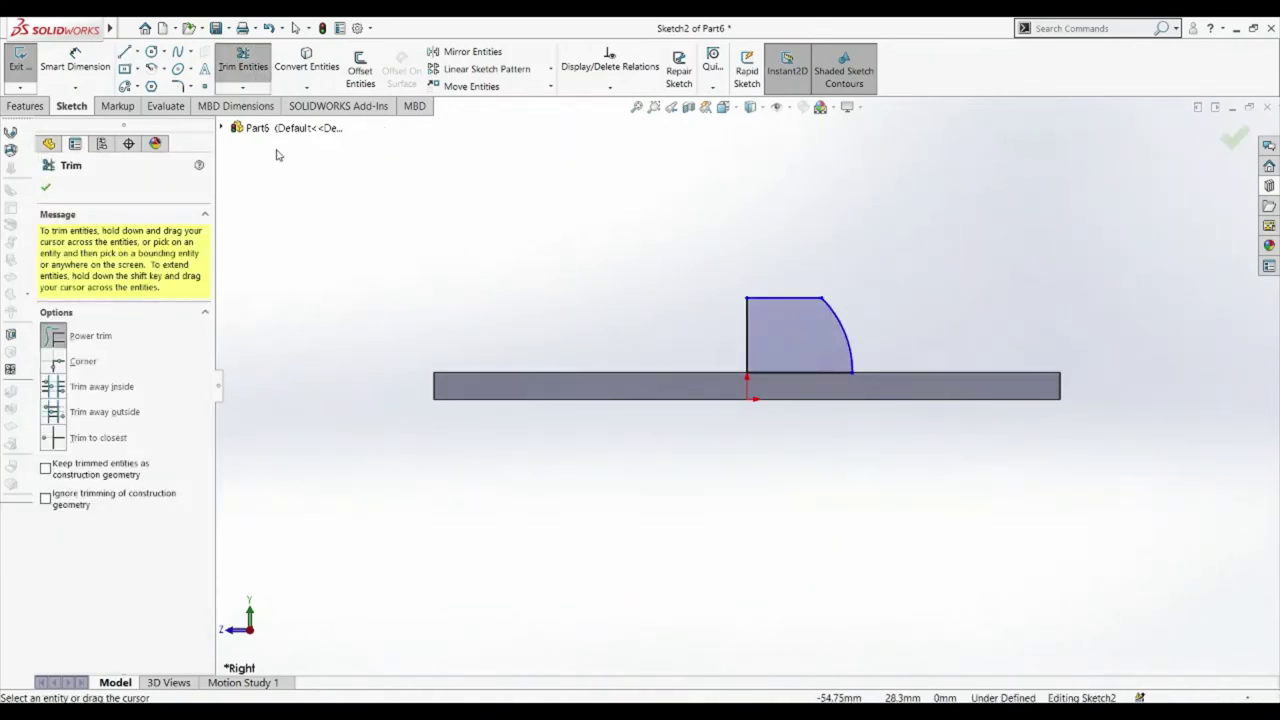
- Dimension the height between the profile's top and base lines as 8 mm
left_click(75, 62)
left_click(775, 298)
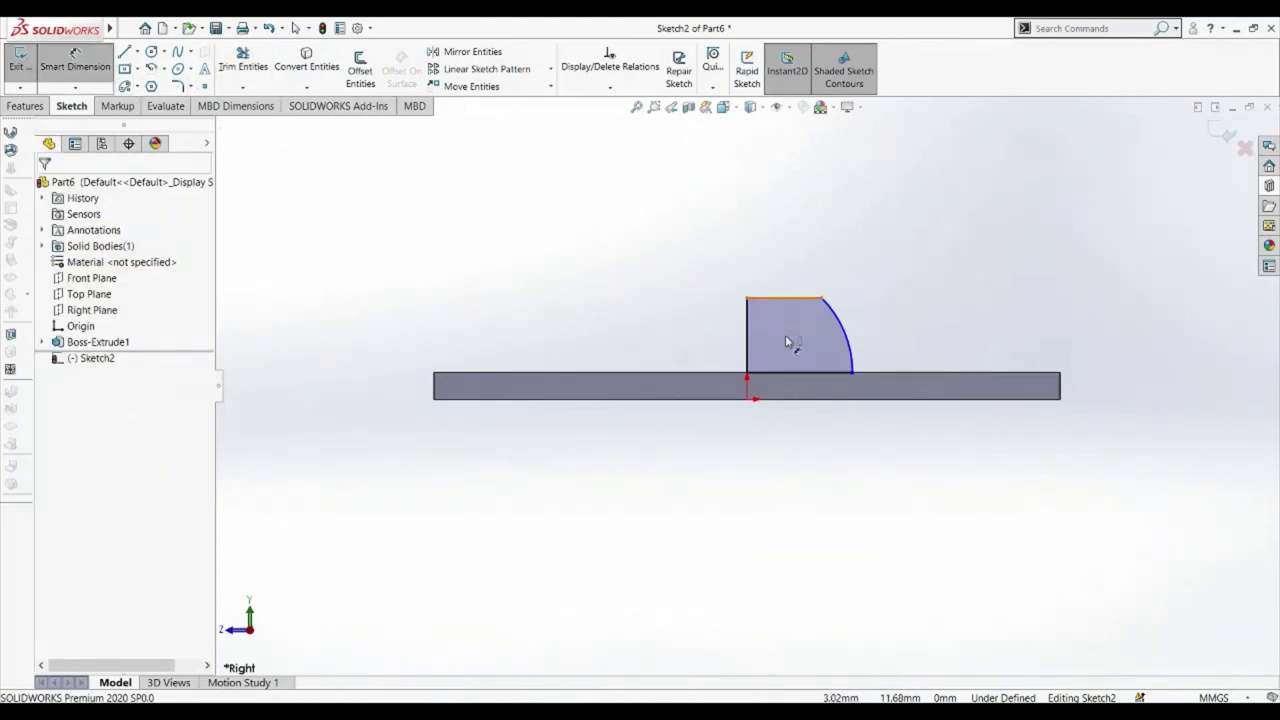
left_click(790, 373)
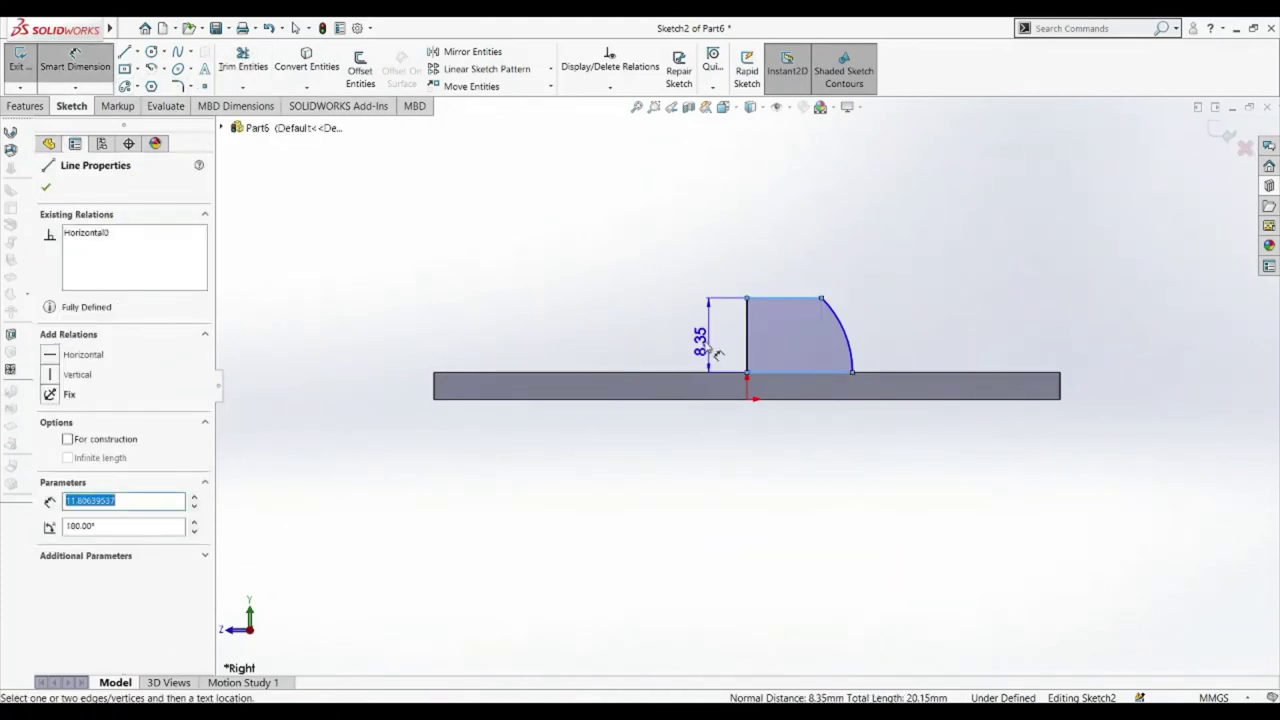
left_click(660, 345)
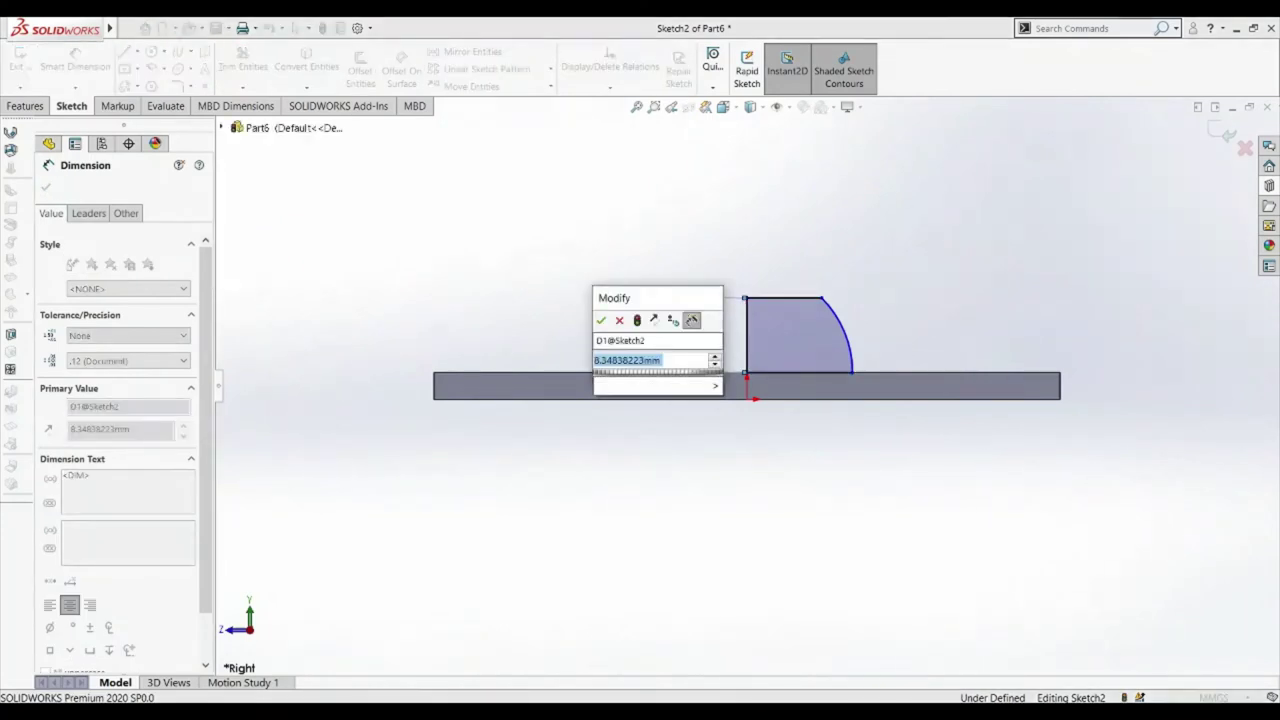
type("8")
key("Return")
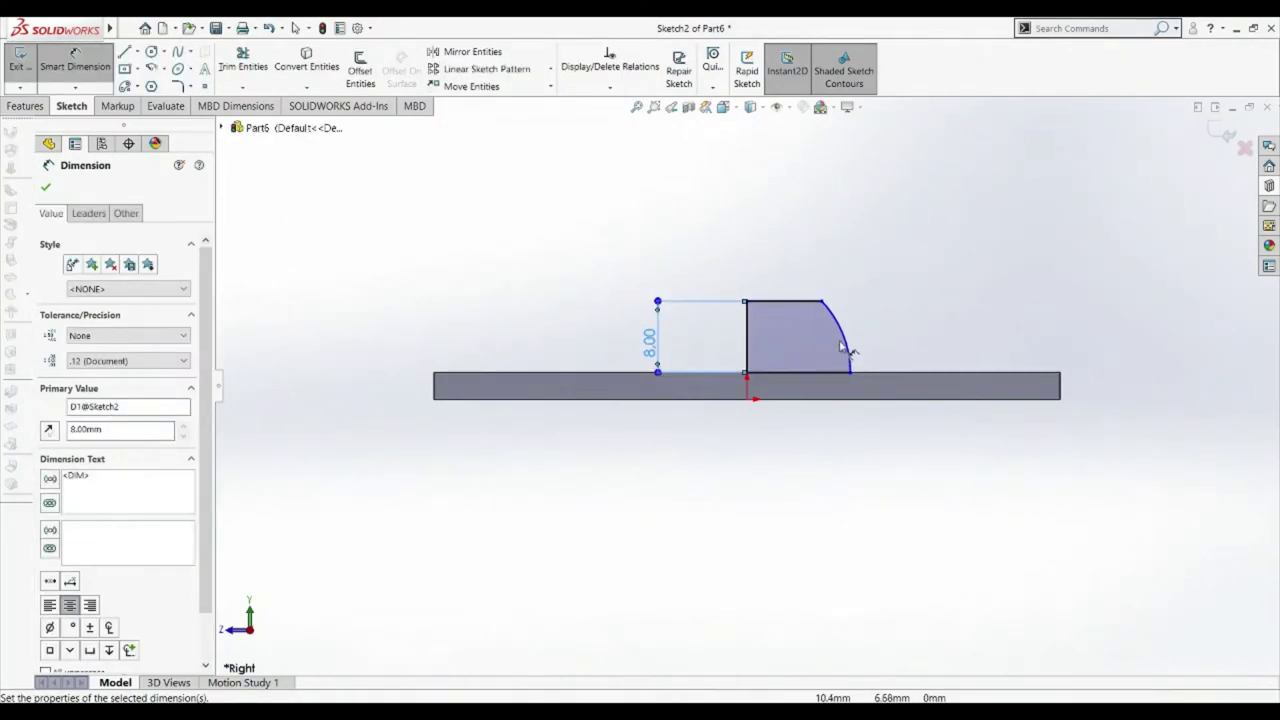
- Dimension the arc's radius as 13 mm and change the profile's height to 10 mm
left_click(843, 345)
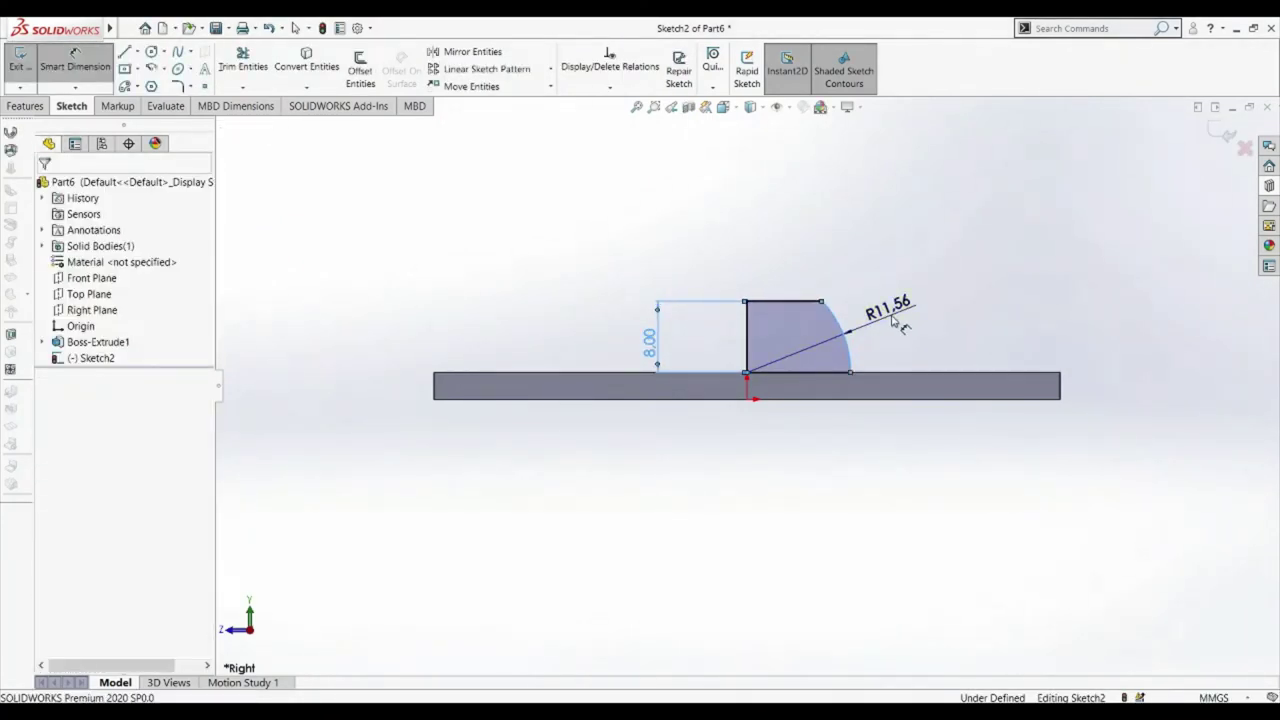
left_click(893, 318)
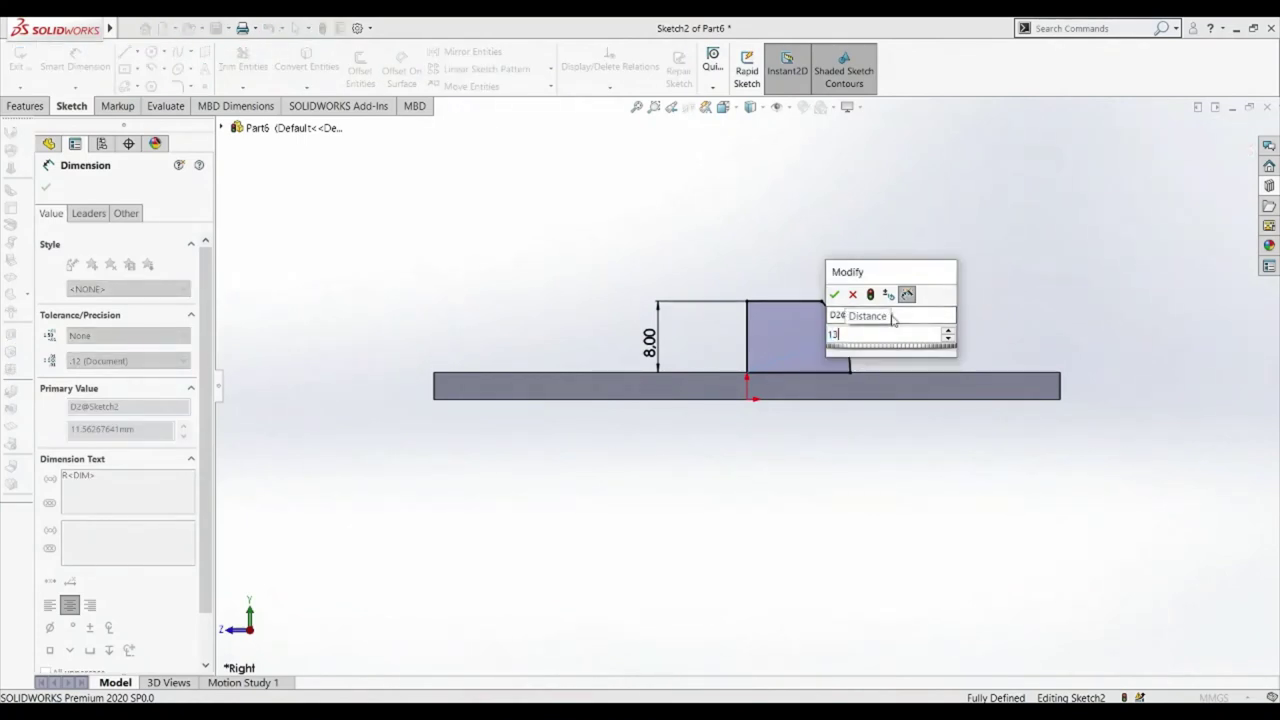
key("Return")
left_click(650, 340)
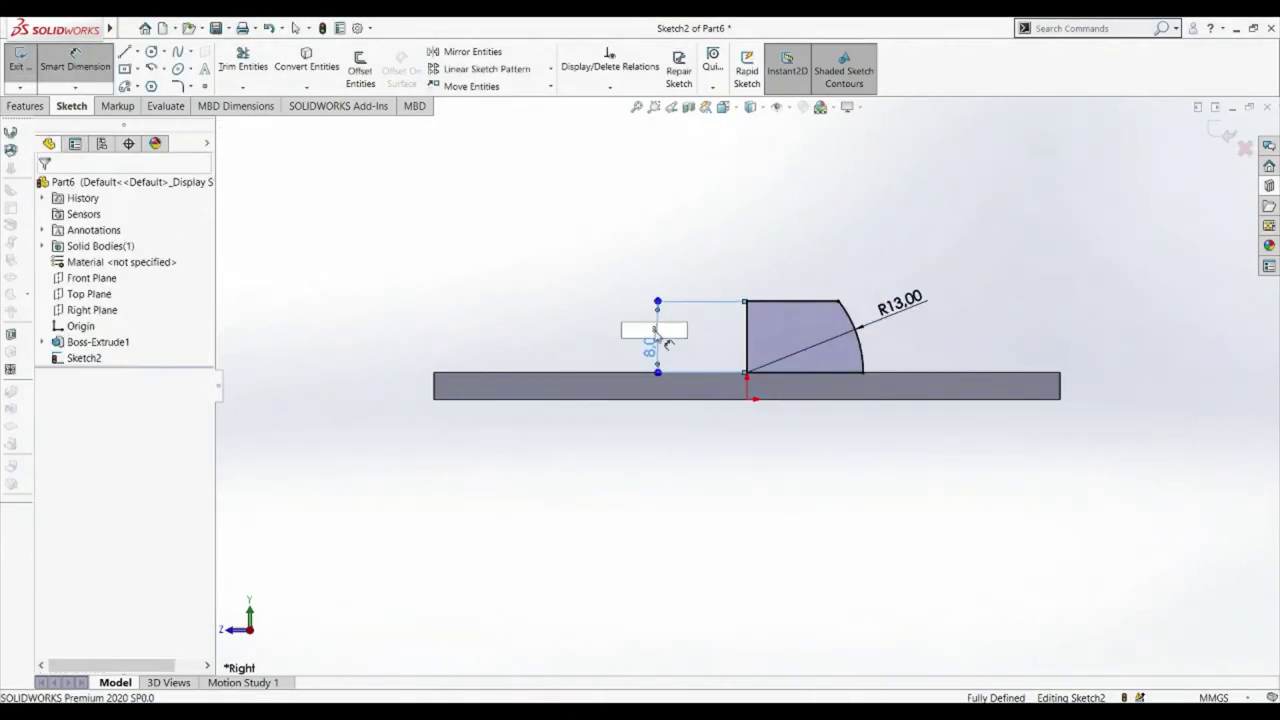
type("10")
key("Return")
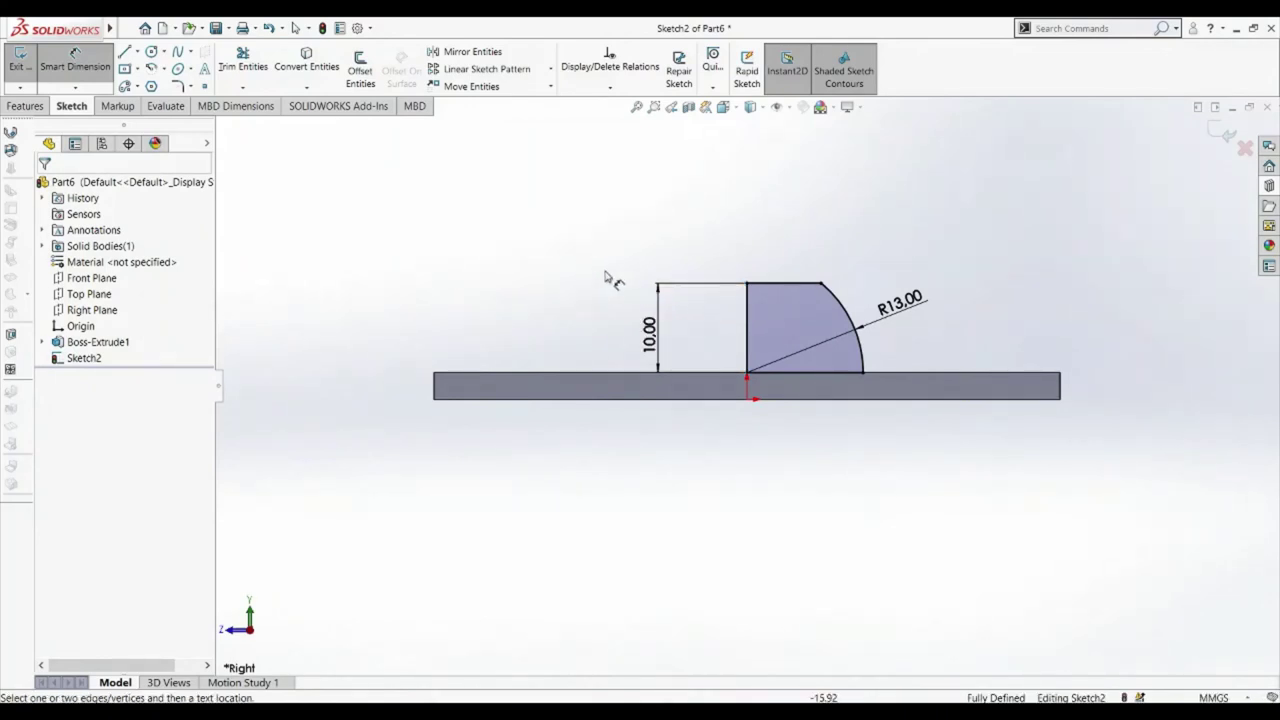
- Convert the profile's vertical line above the origin to construction geometry
right_click(747, 333)
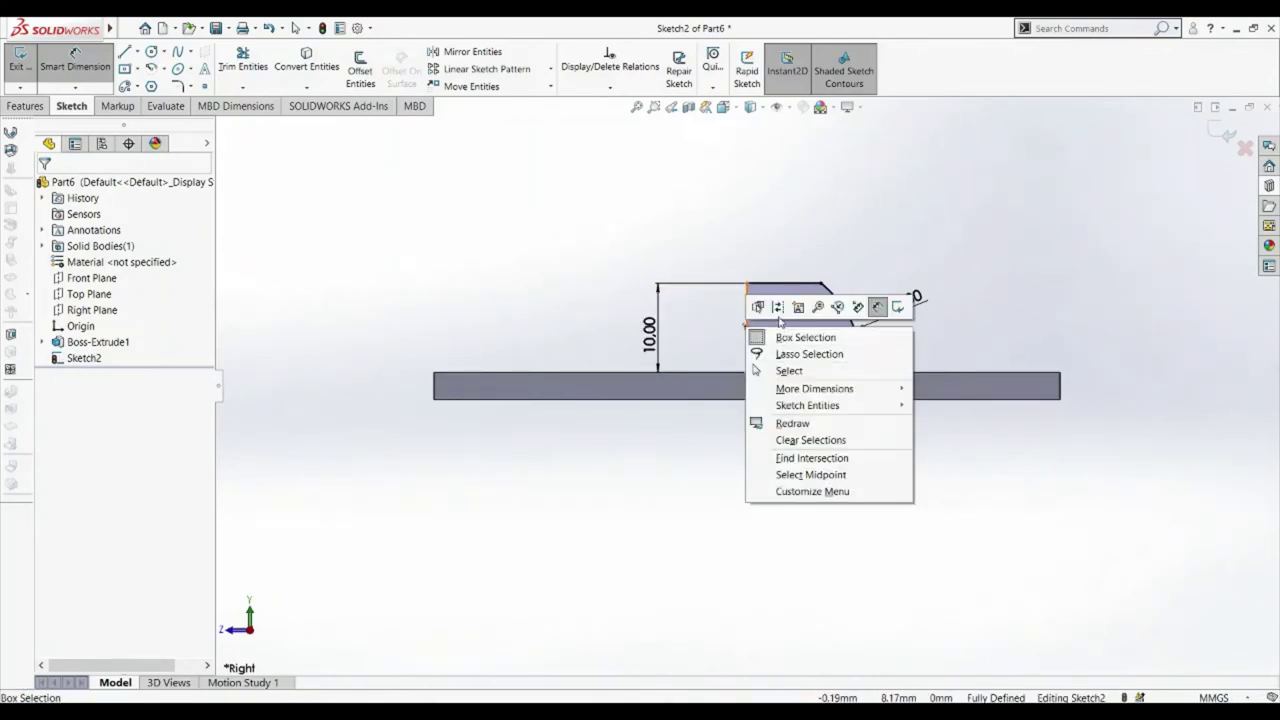
left_click(777, 307)
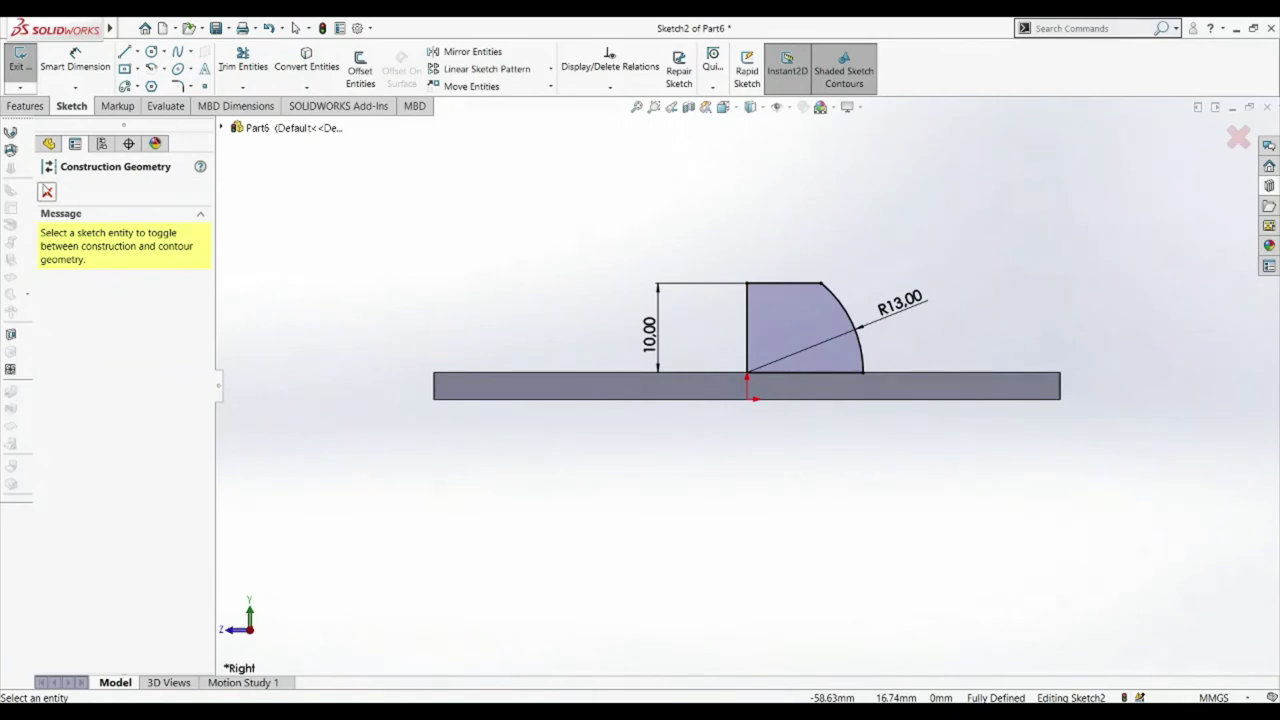
left_click(47, 192)
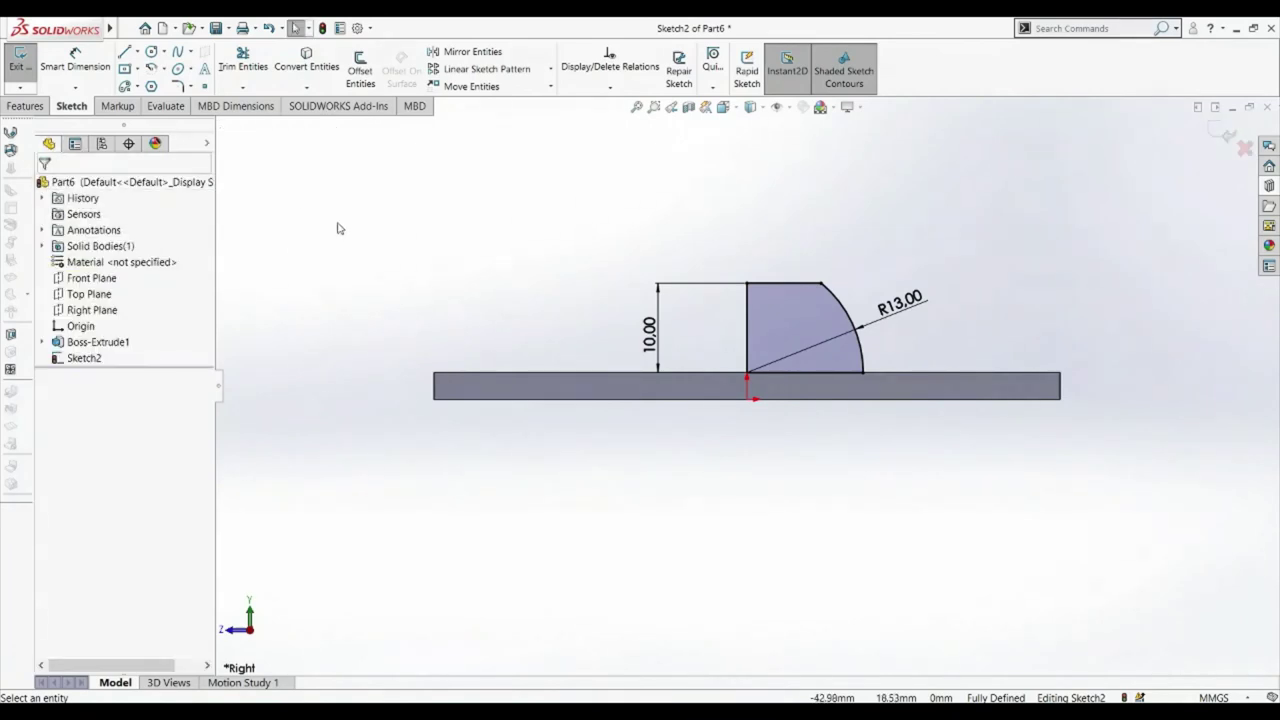
right_click(748, 322)
left_click(775, 299)
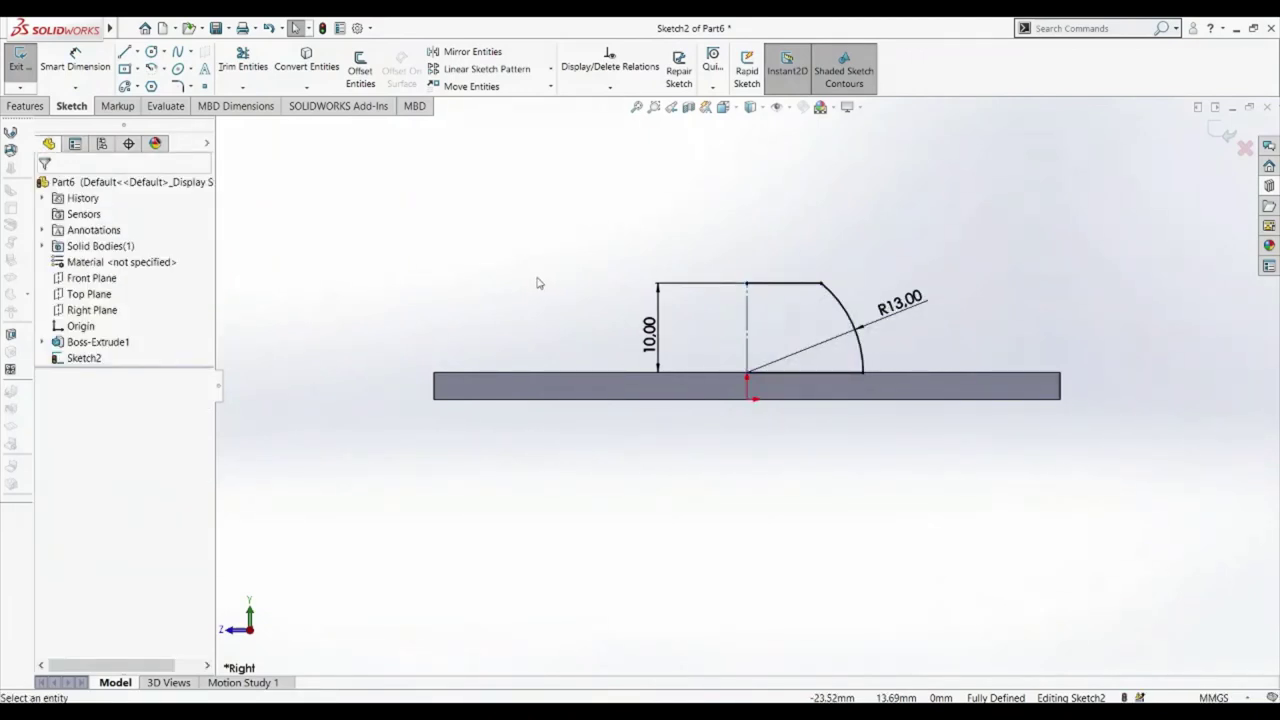
- Revolve the arc profile 360 degrees about its vertical construction line, automatically closing the sketch and merging the dome with the plate
left_click(26, 106)
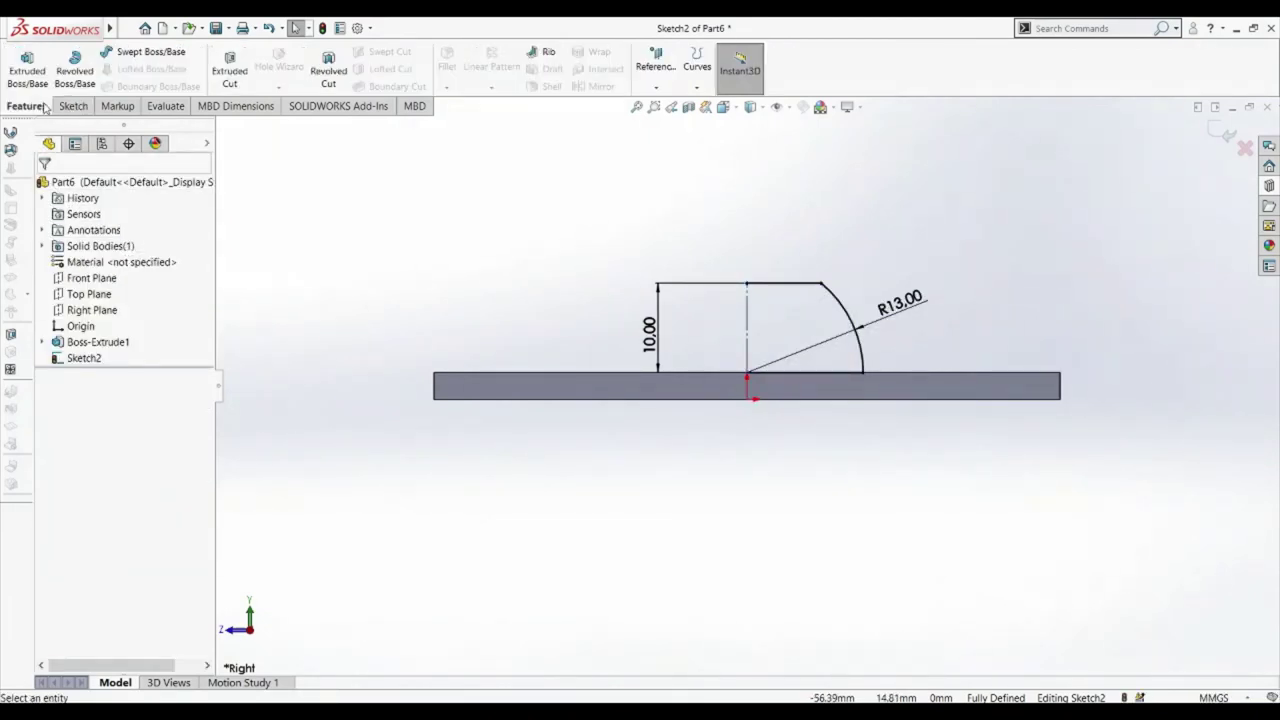
left_click(75, 66)
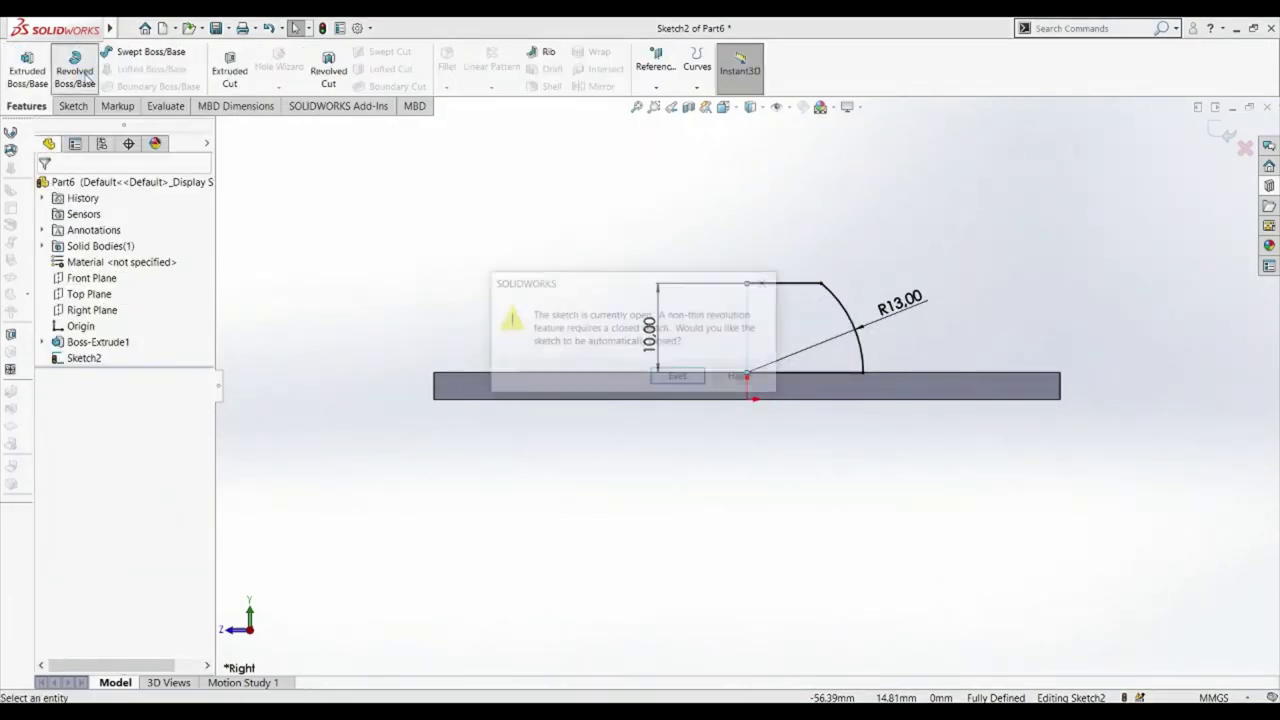
left_click(684, 377)
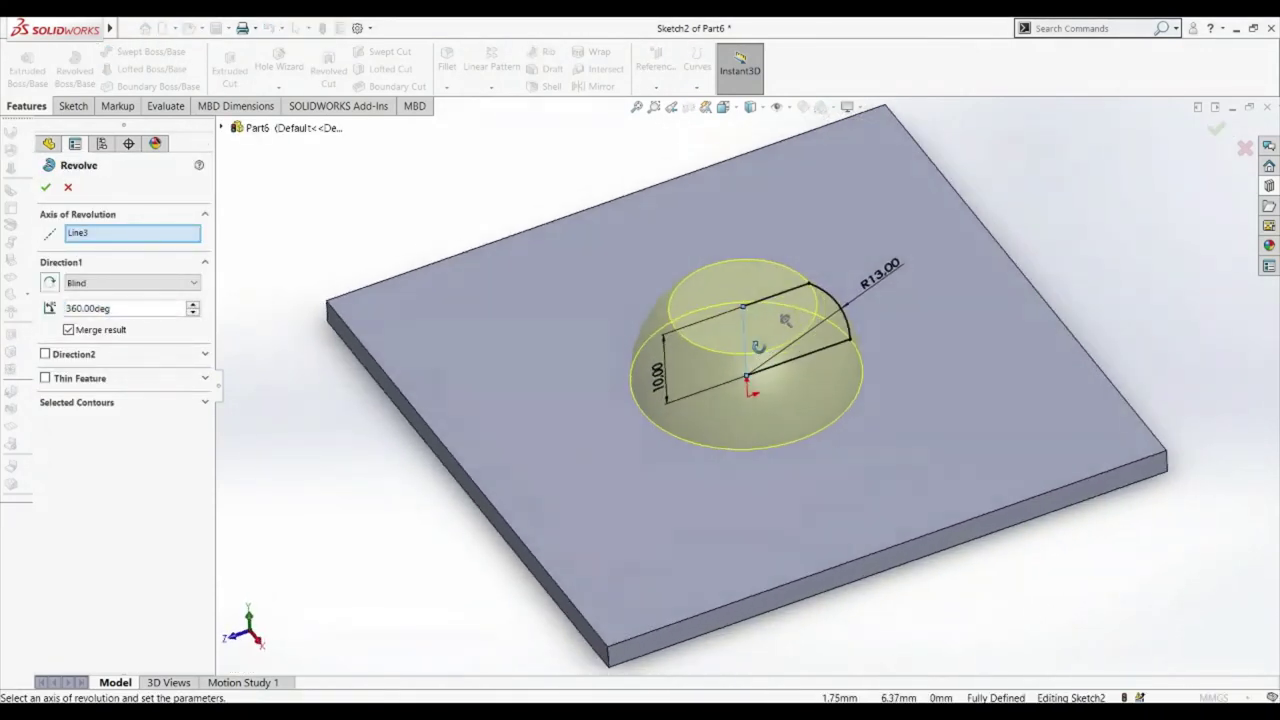
left_click(45, 187)
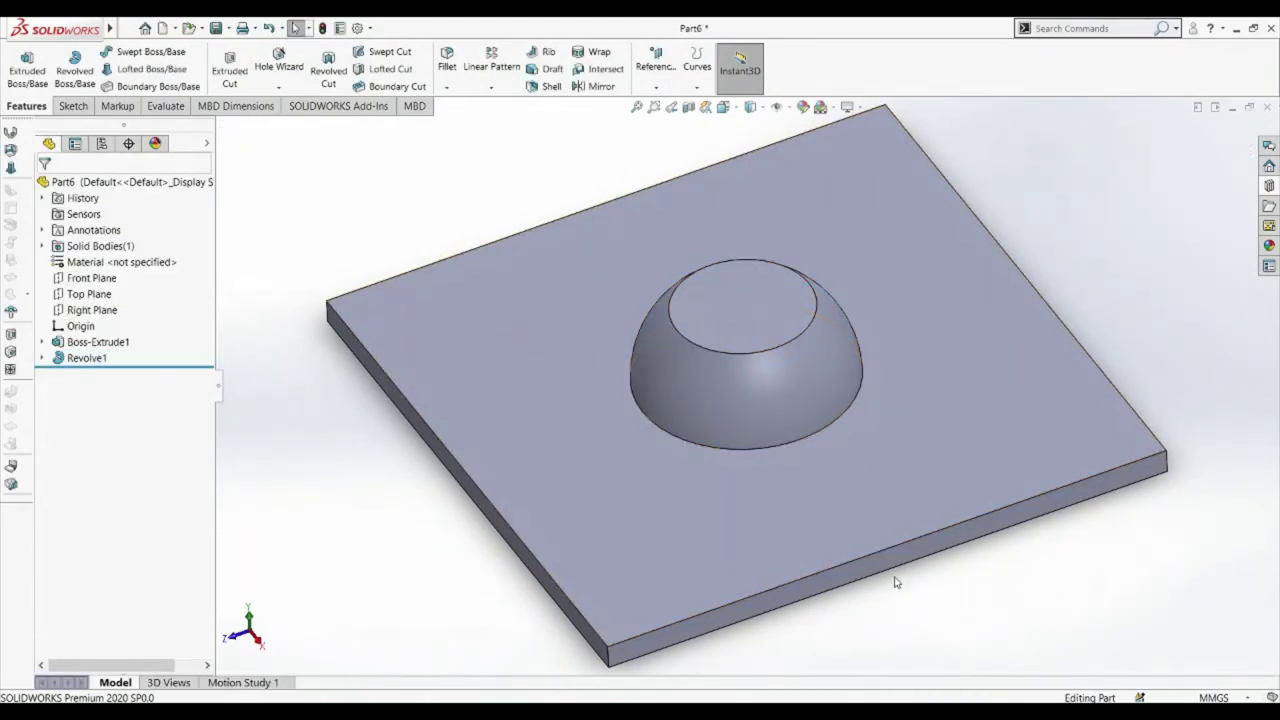
middle_click_drag(896, 582, 909, 538)
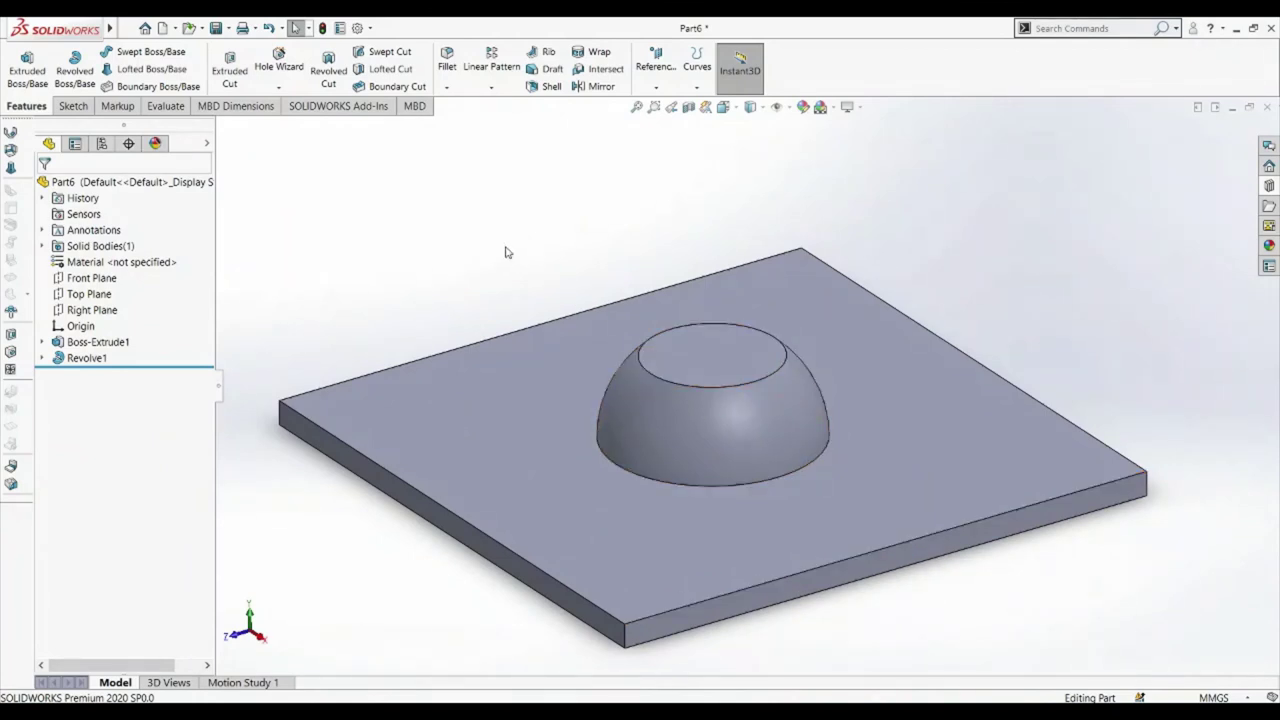
- Create a Form Tool with the plate's upper face as the stopping face and the dome's flat top as the face to remove
left_click(12, 312)
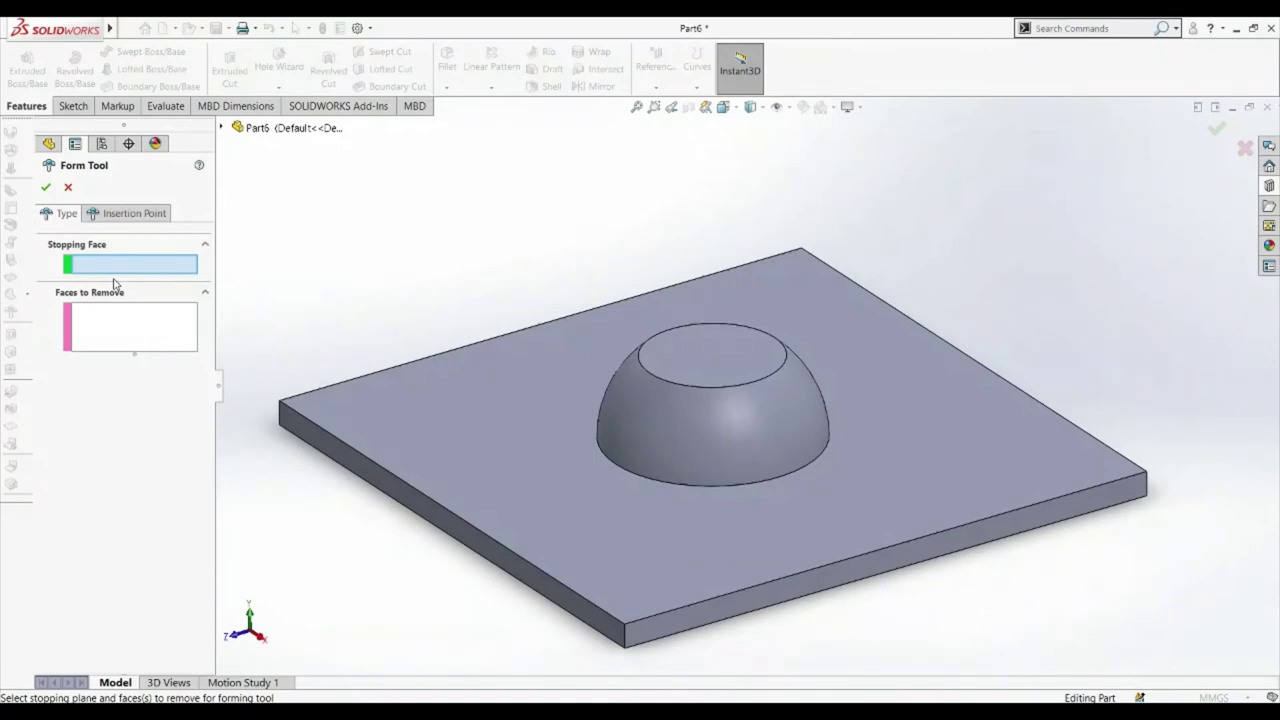
left_click(518, 445)
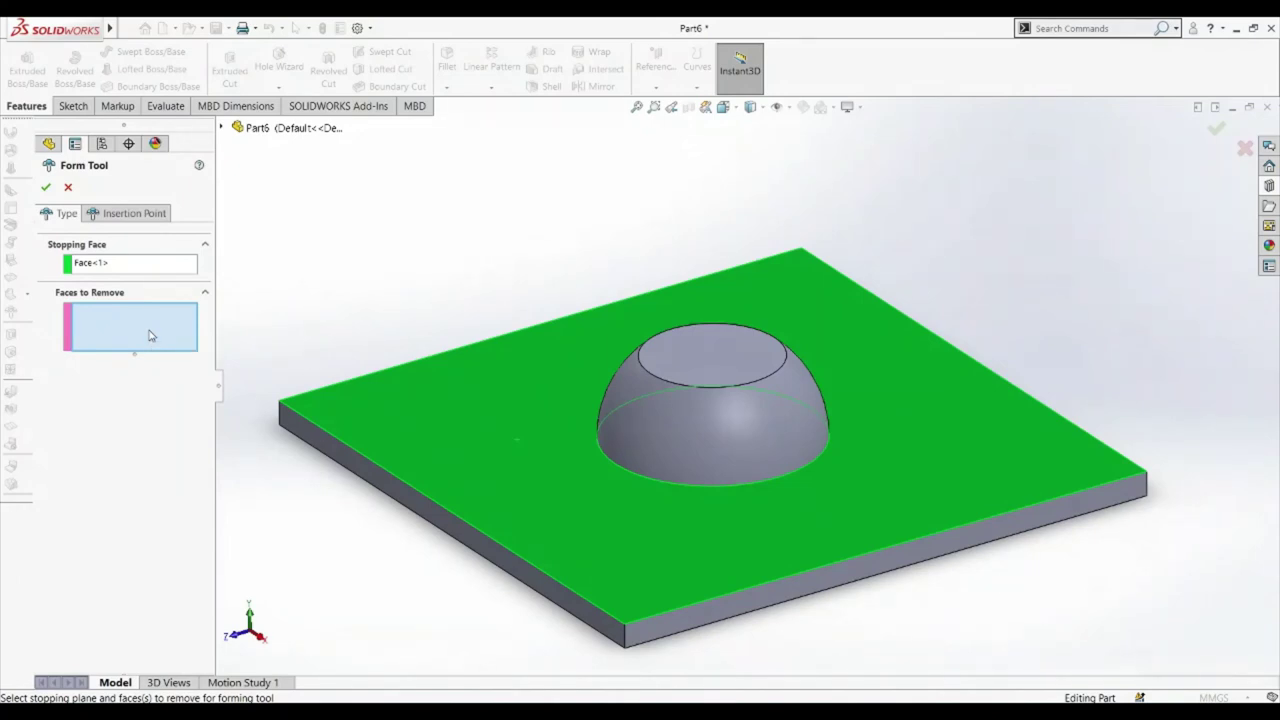
left_click(706, 362)
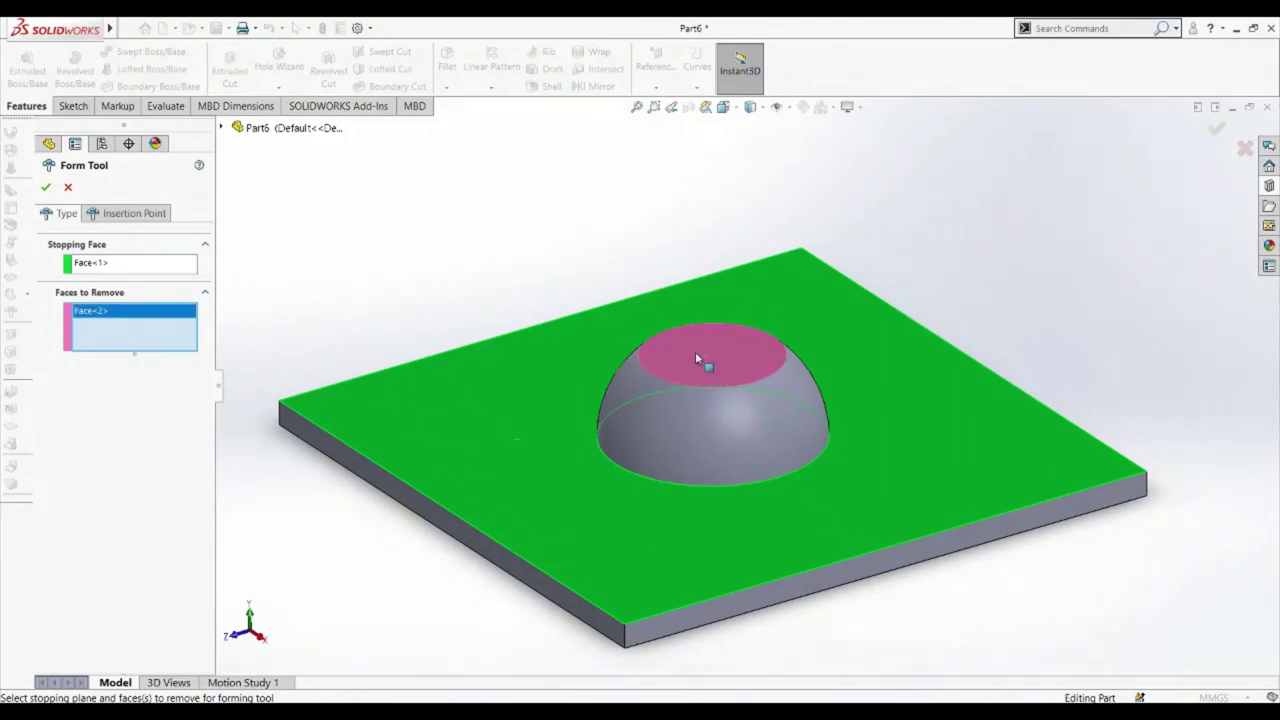
left_click(45, 187)
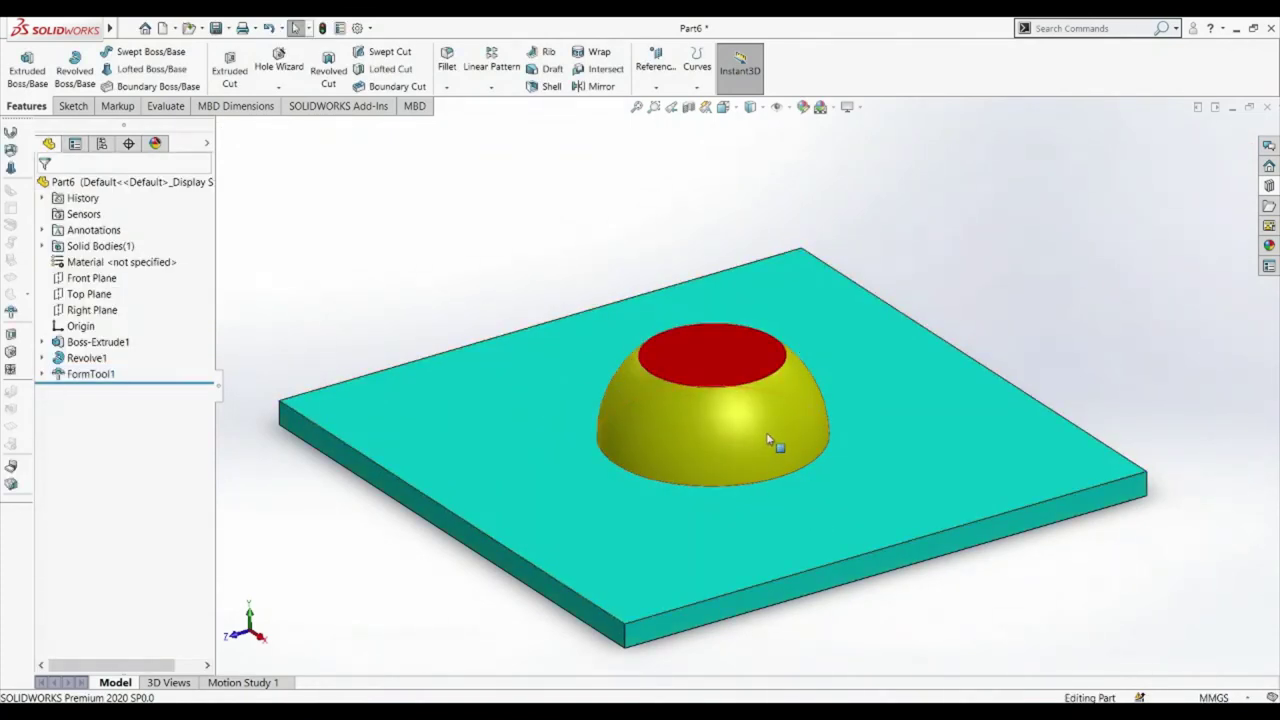
middle_click_drag(766, 432, 797, 442)
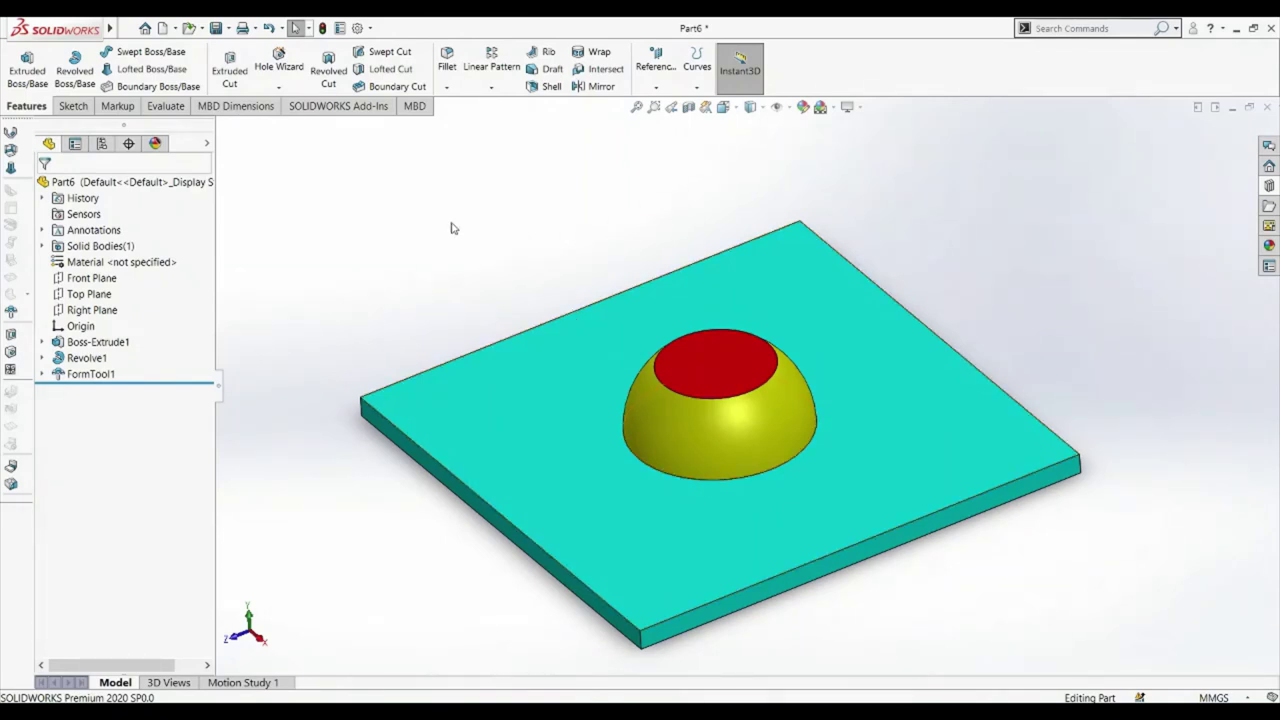
- Save the part in the design library folder as a Form Tool (*.sldftp) file named Ders7
left_click(228, 28)
left_click(244, 66)
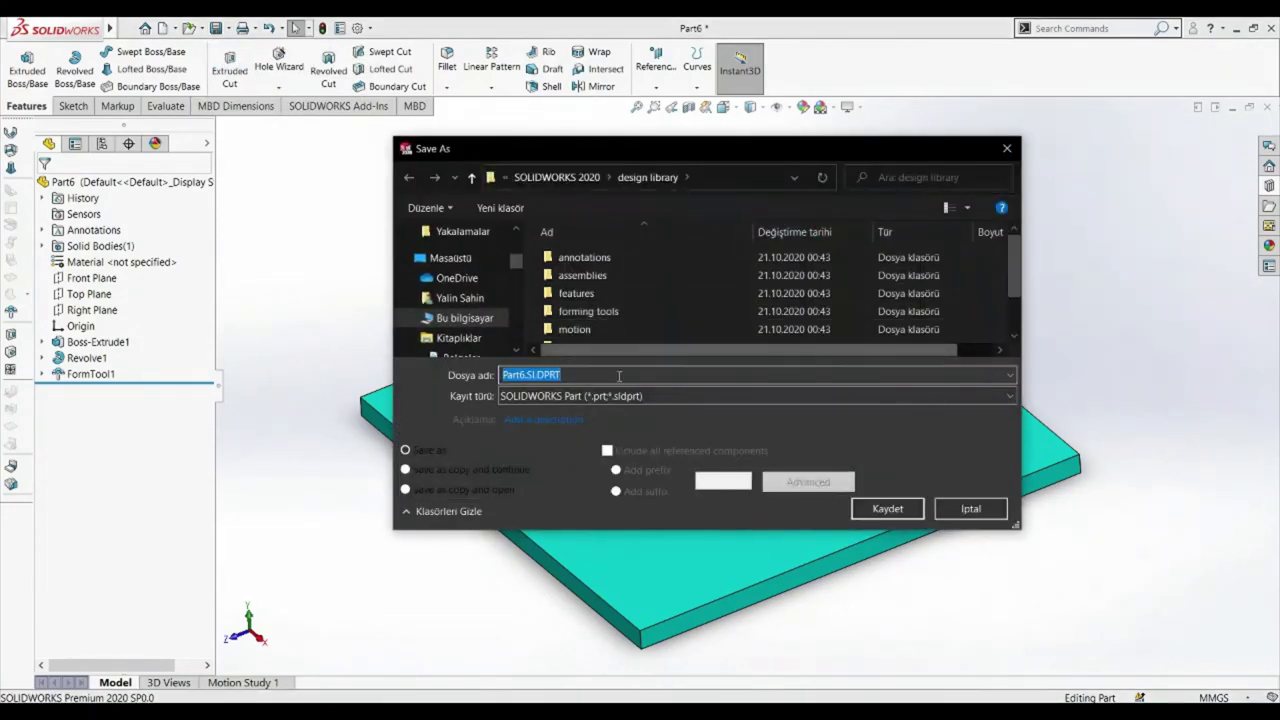
left_click(631, 396)
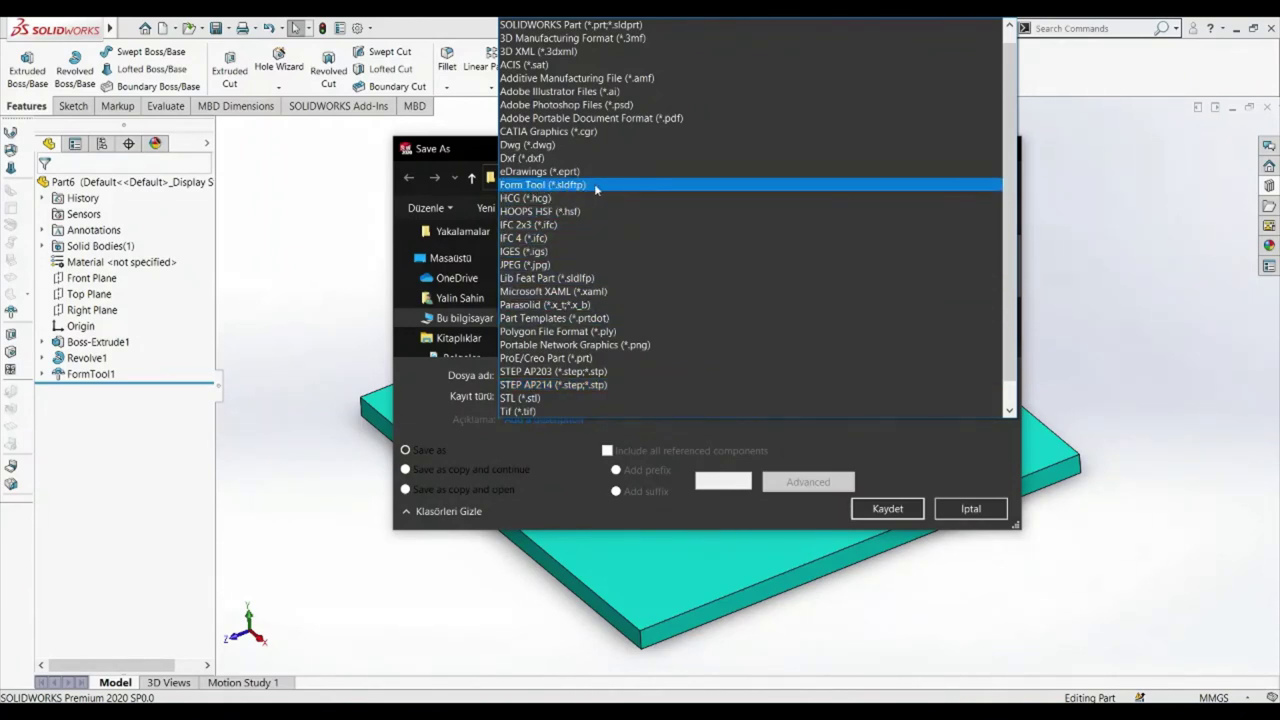
left_click(596, 188)
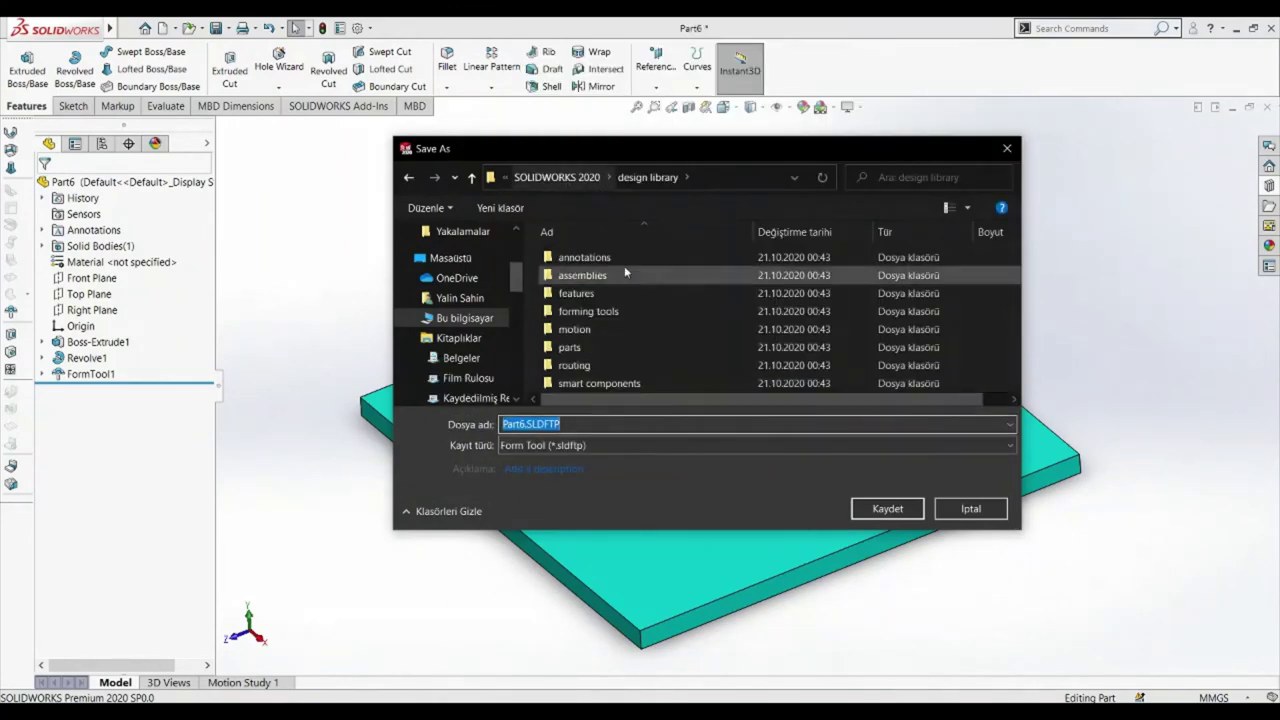
type("Ders7")
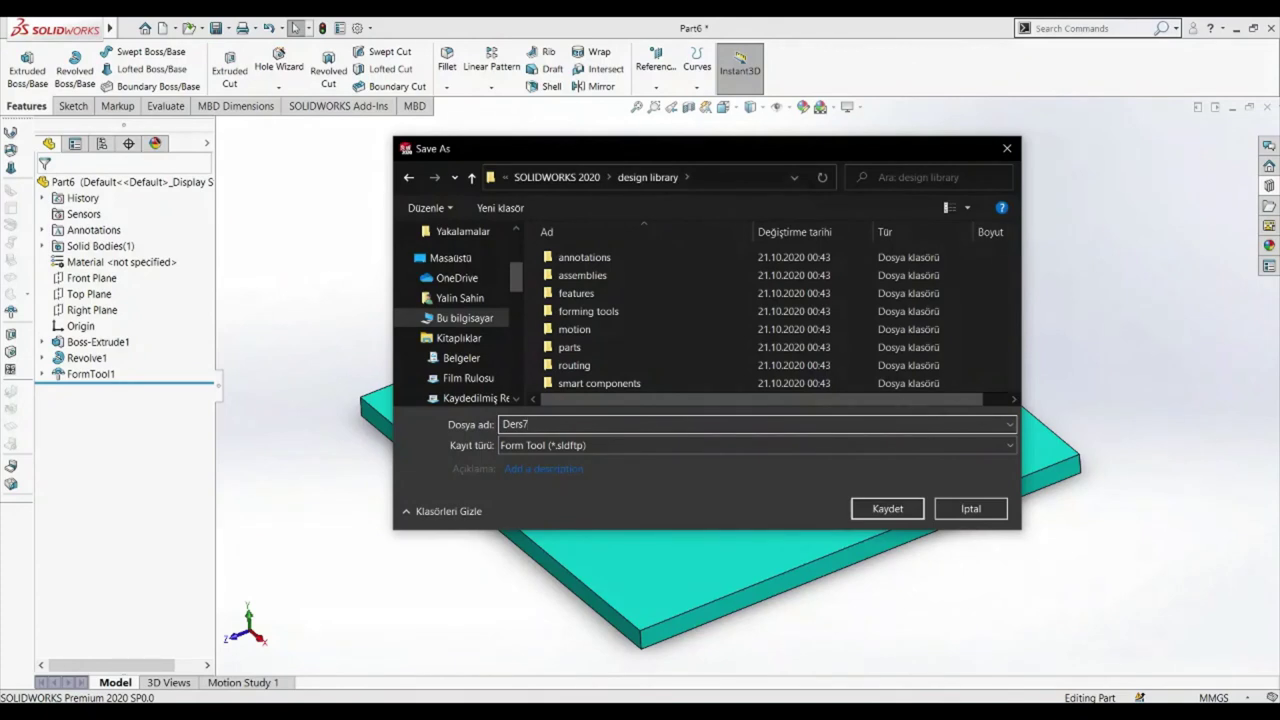
left_click(887, 509)
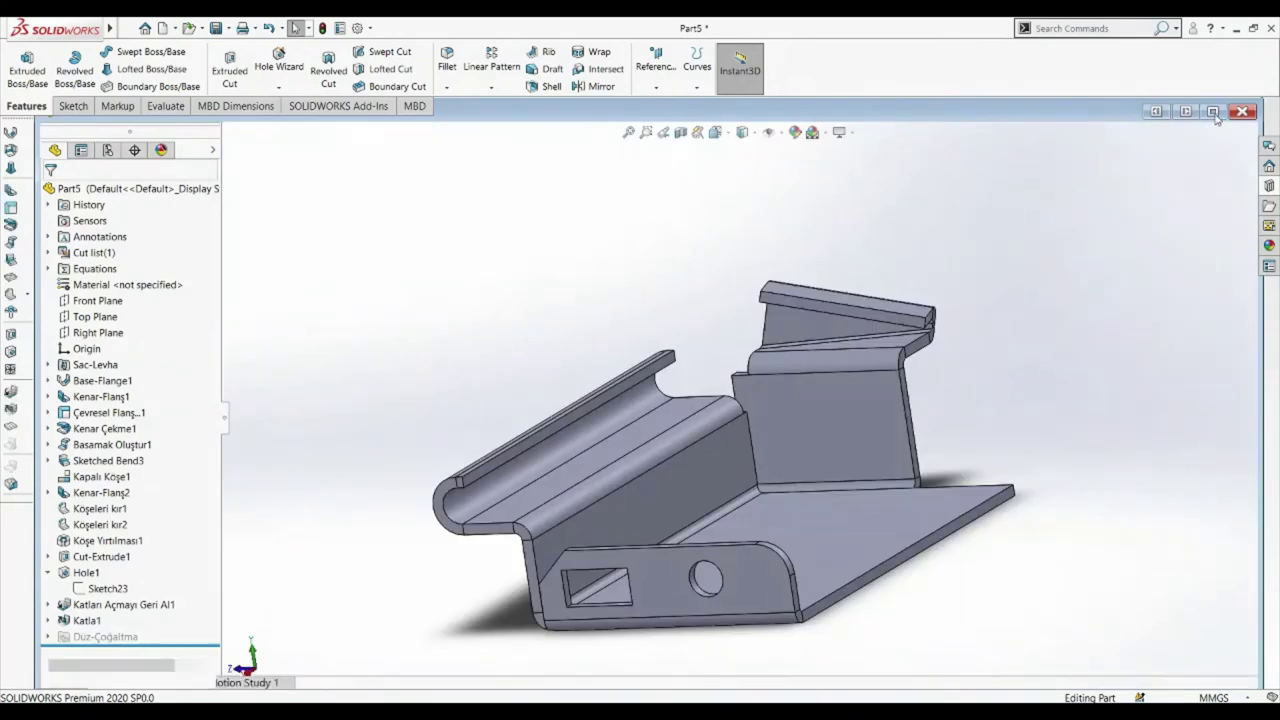
- Switch to the sheet metal part Part5 and place the Ders7 forming tool from the Design Library on the base flange's upper face
left_click(1213, 111)
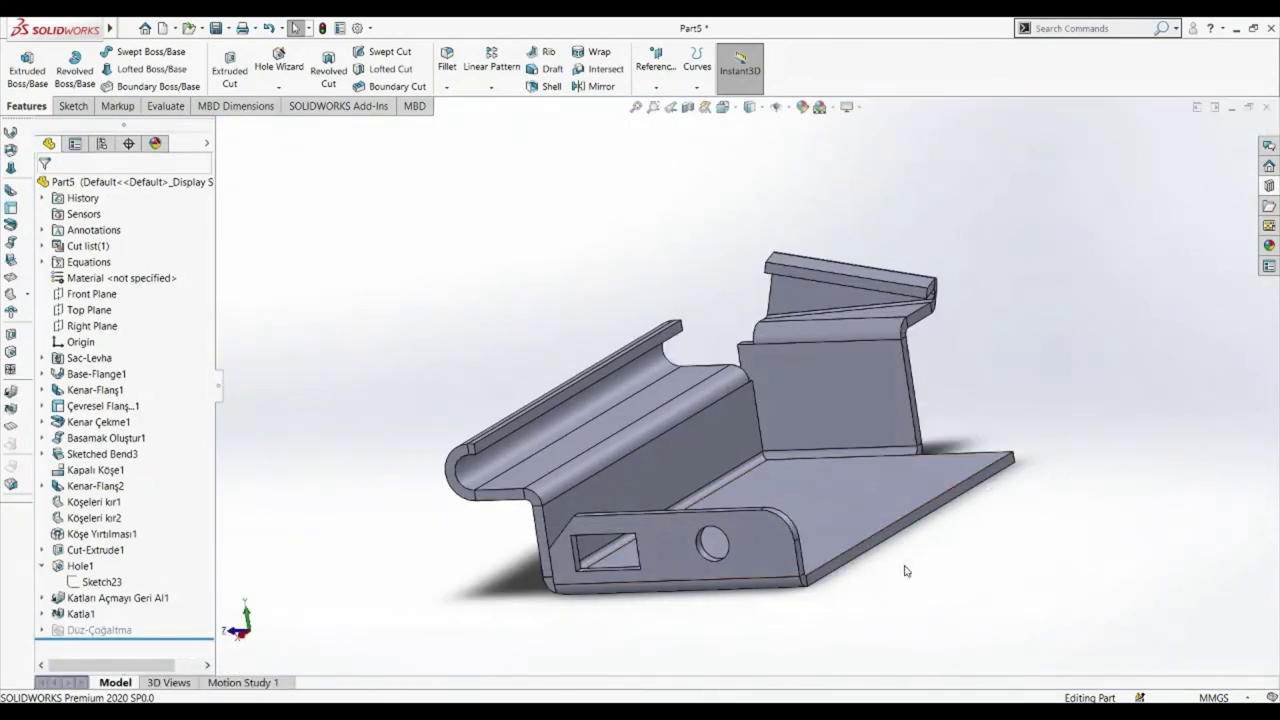
middle_click_drag(760, 592, 867, 602)
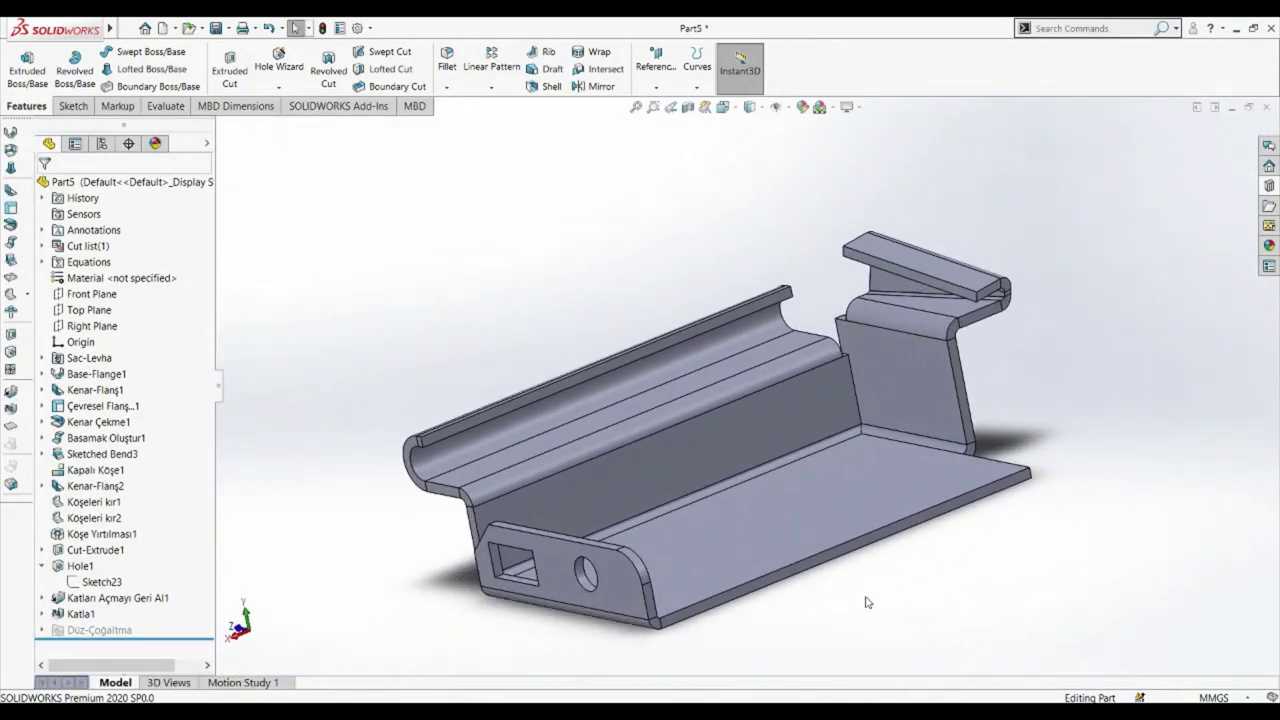
left_click(1268, 187)
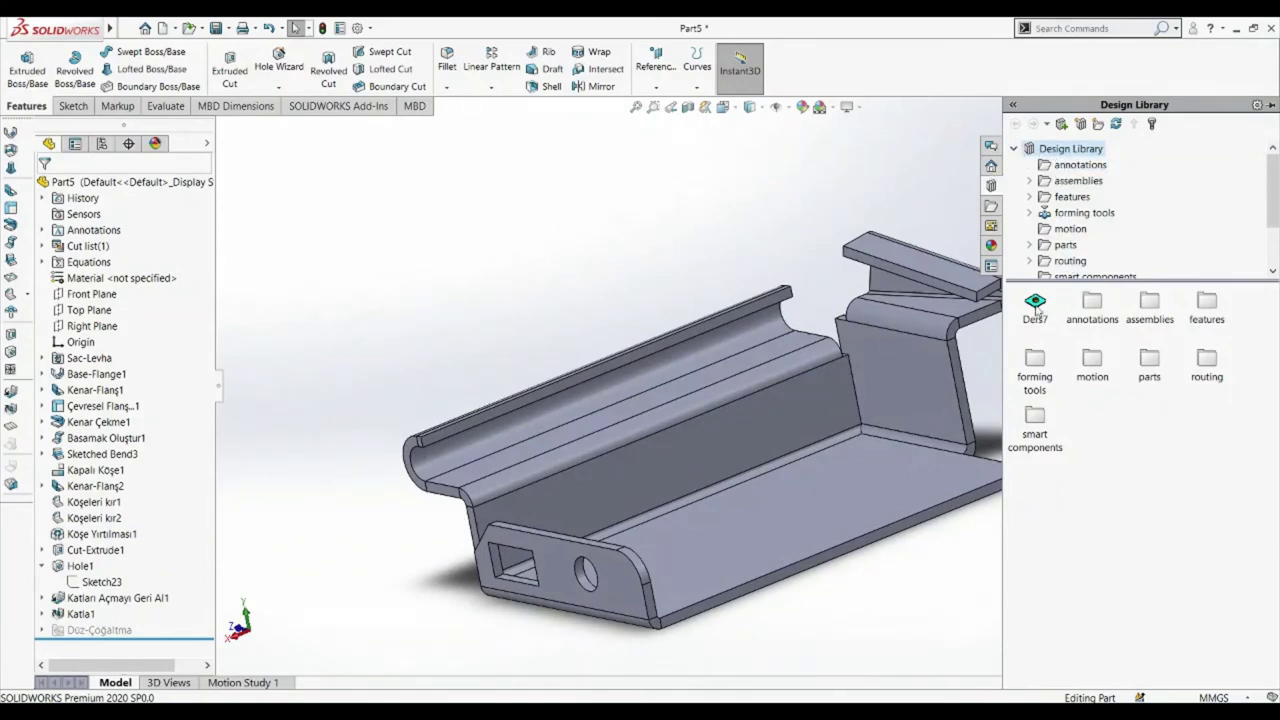
mouse_move(1045, 312)
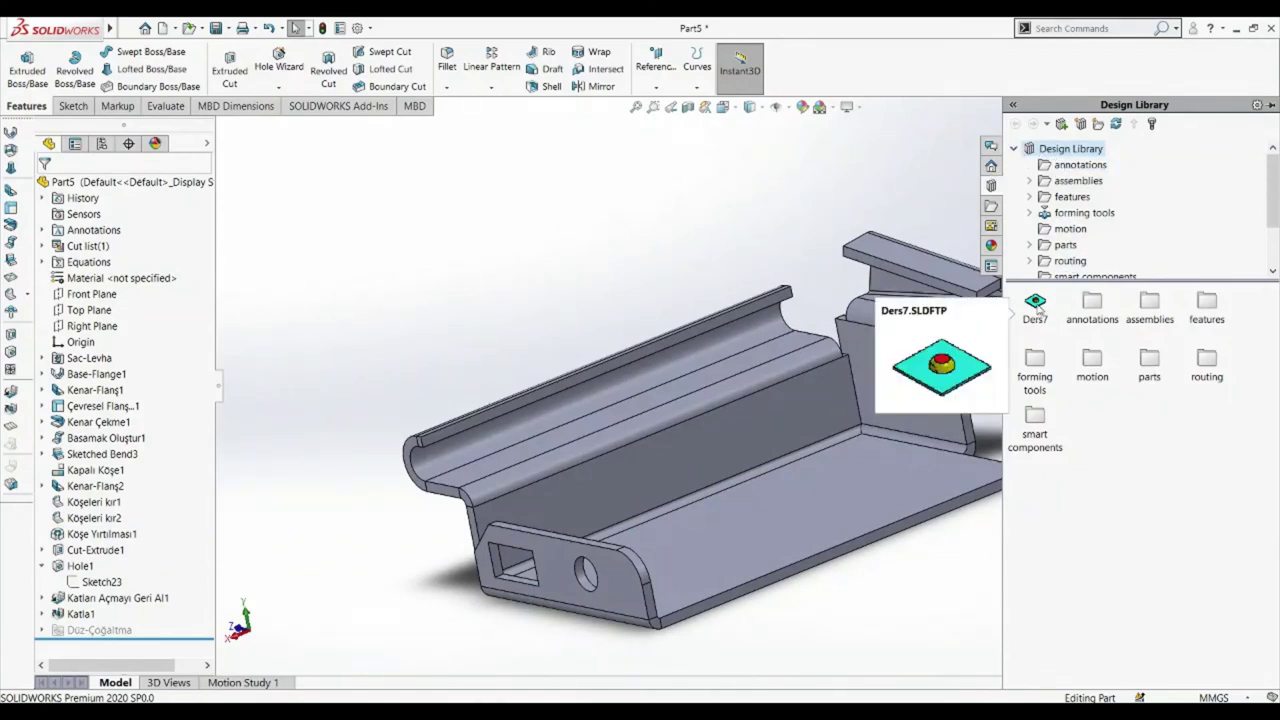
left_click_drag(1041, 313, 764, 503)
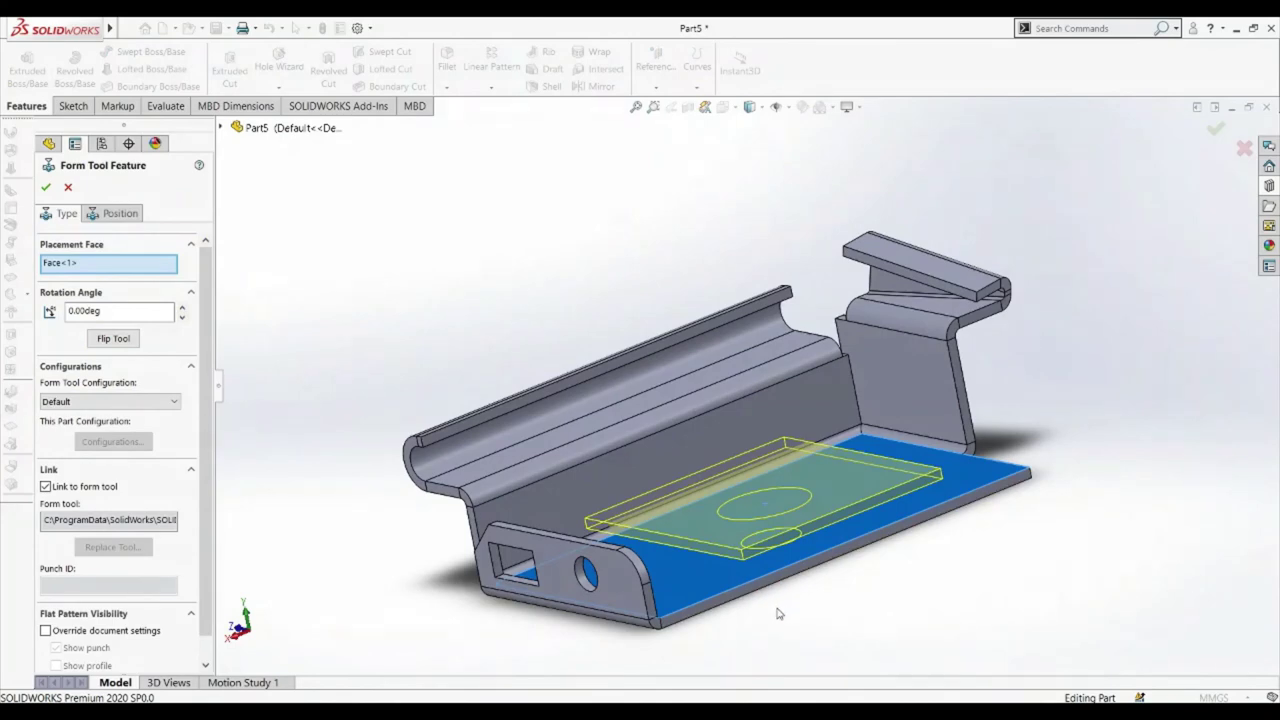
- Flip the forming tool so its dome points up through the base flange
middle_click_drag(771, 606, 757, 558)
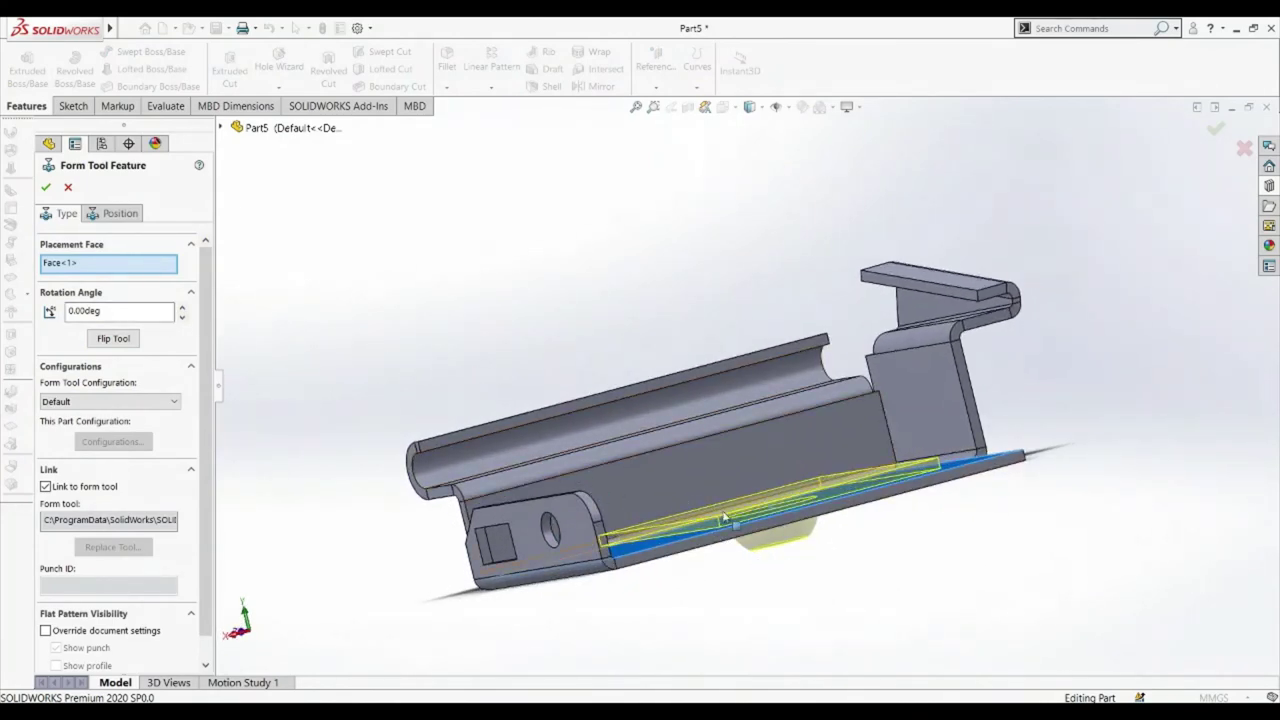
left_click(128, 340)
mouse_move(951, 597)
middle_mouse_down()
mouse_move(949, 650)
mouse_move(934, 606)
middle_mouse_up()
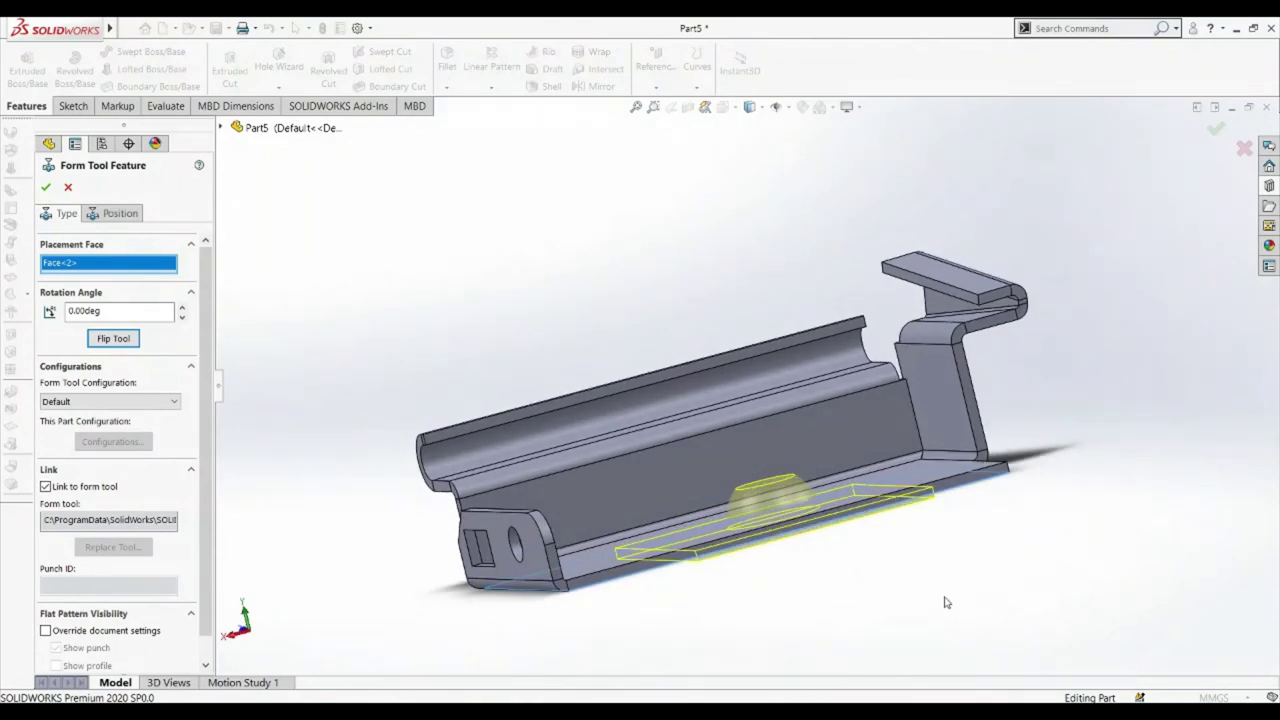
- Dimension the forming tool's centre point 50 mm from the base flange's long free edge
left_click(110, 214)
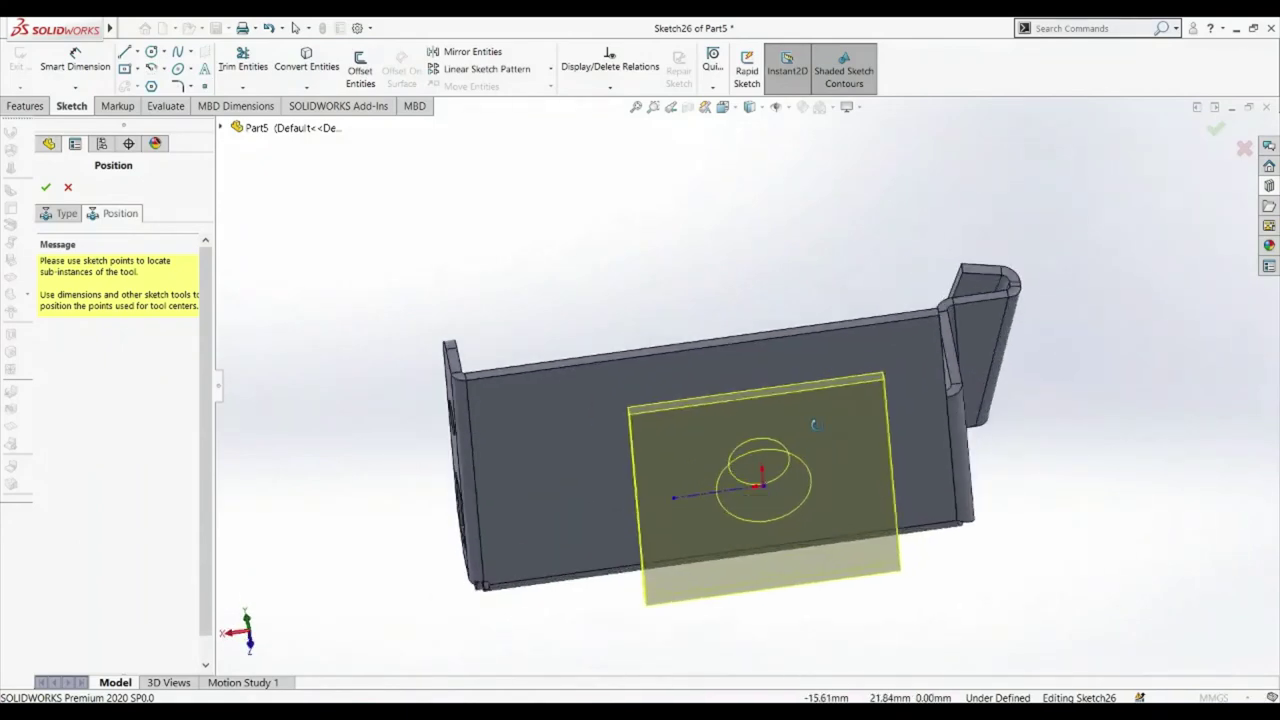
left_click(90, 76)
left_click(760, 433)
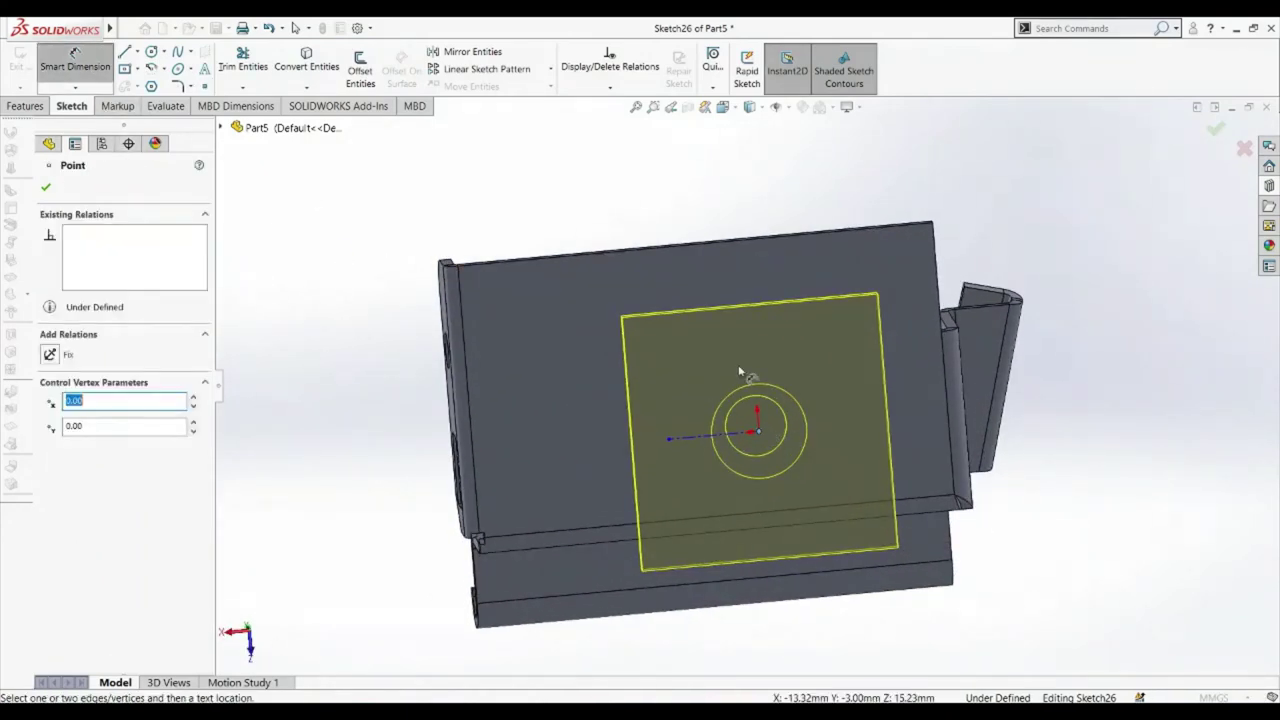
left_click(727, 245)
left_click(730, 200)
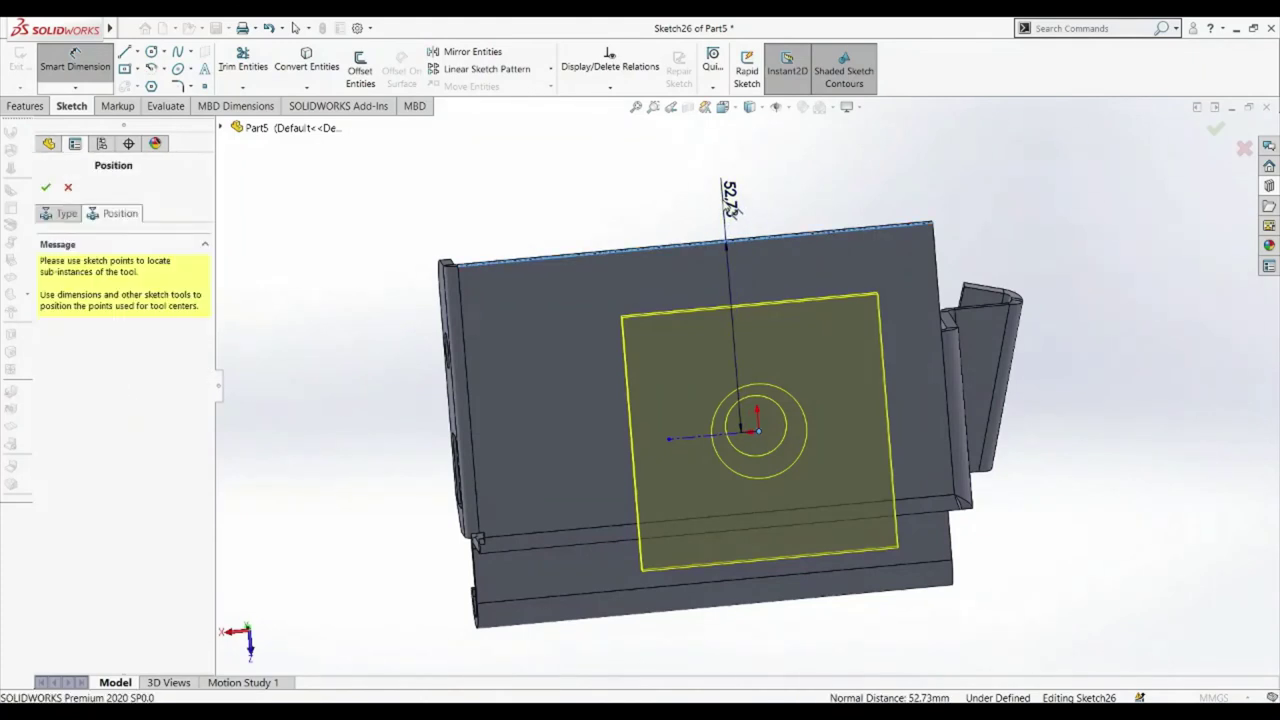
type("50")
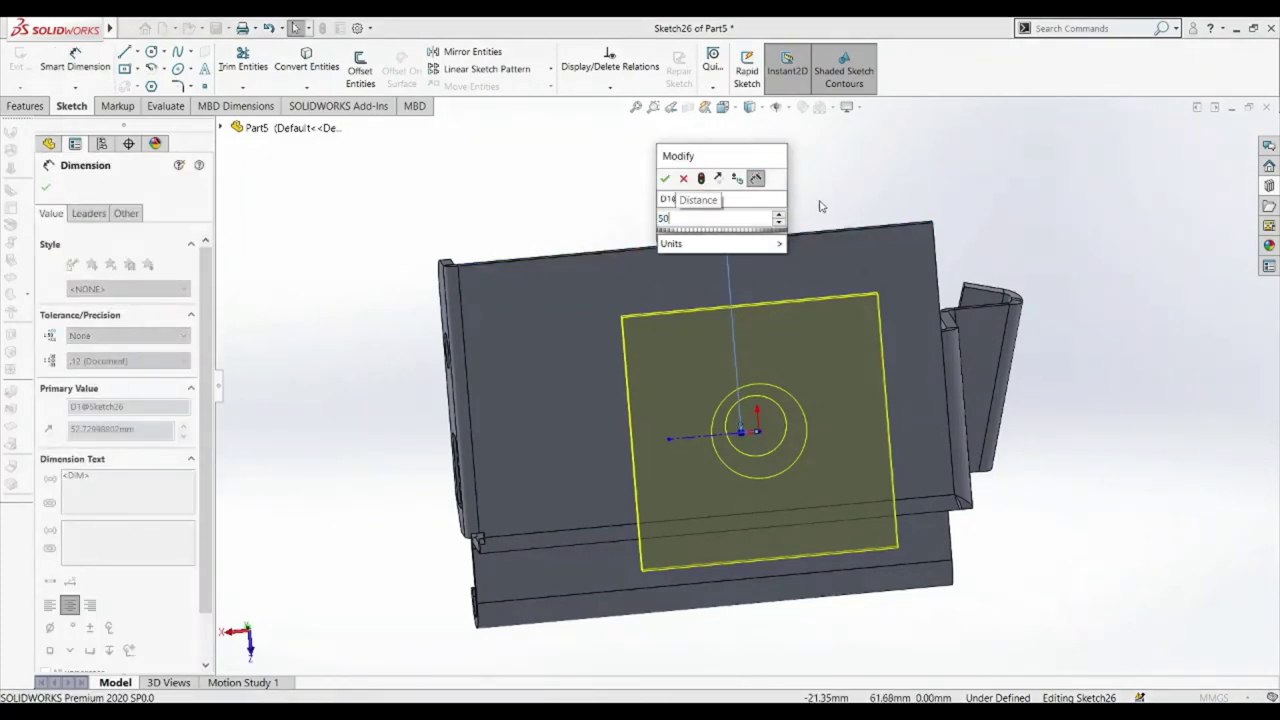
key("Return")
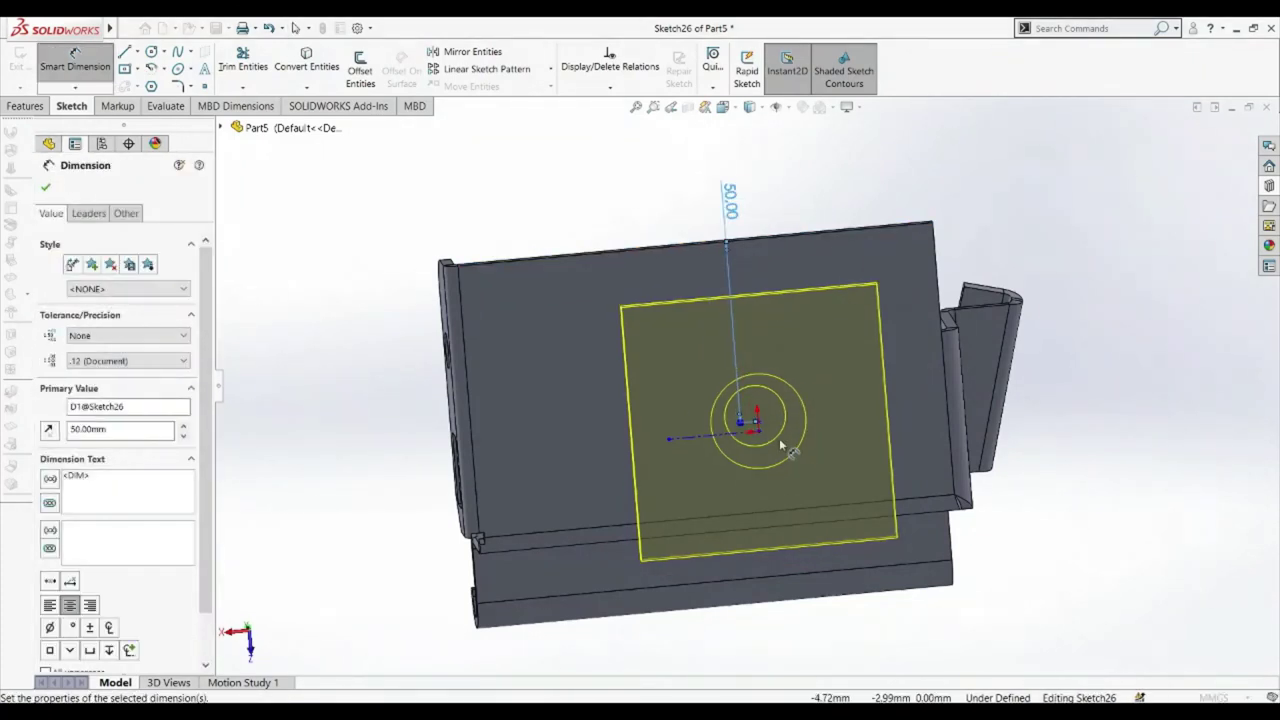
scroll(741, 428, "down", 4)
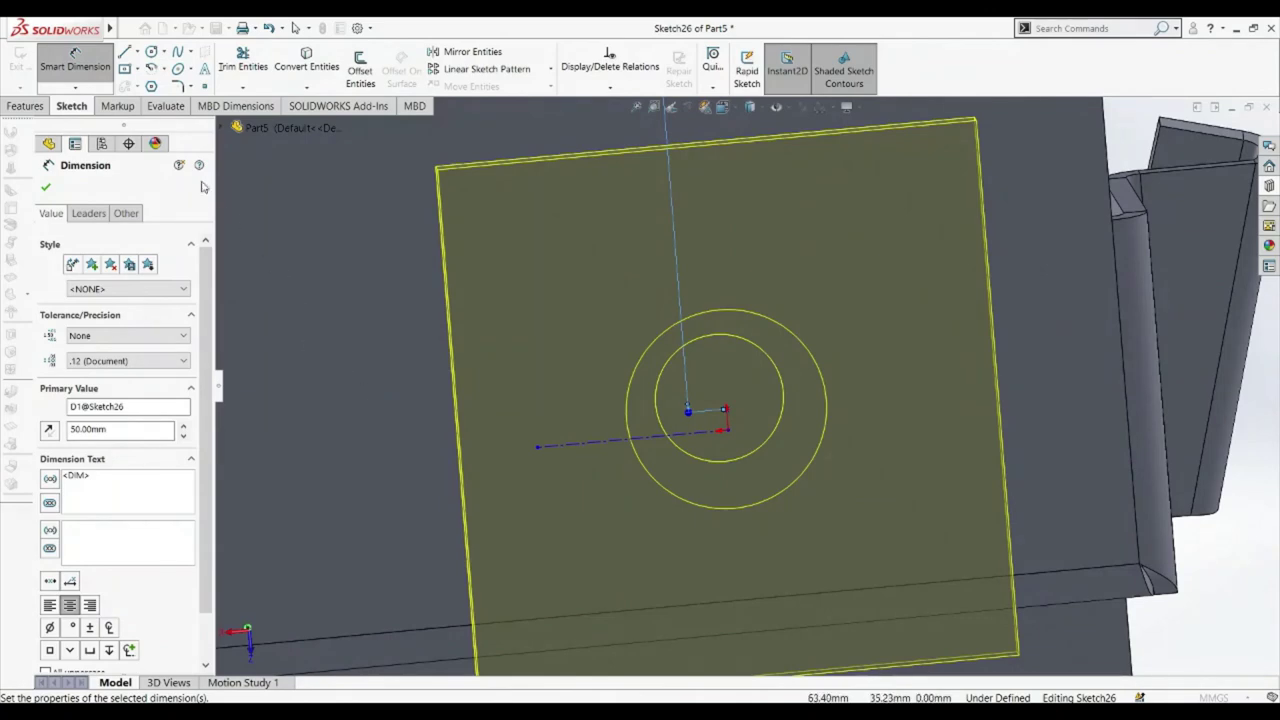
key("Escape")
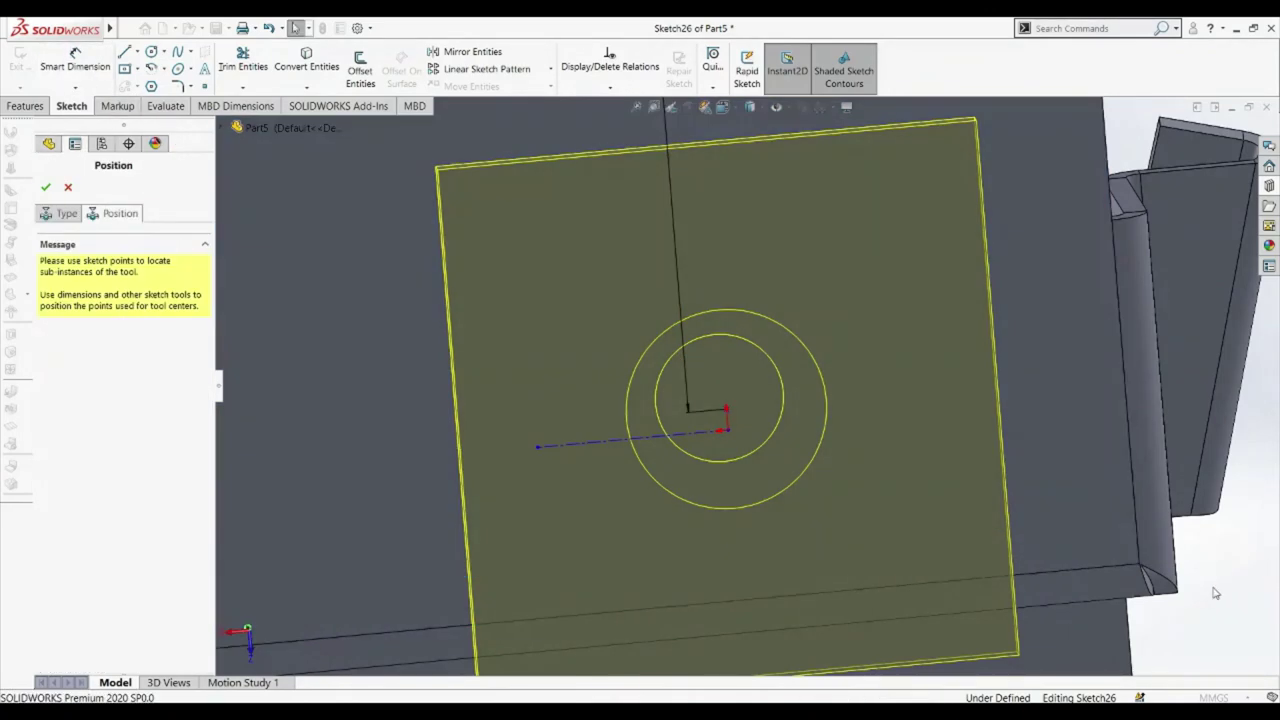
- Dimension the forming tool's centre point 50 mm from the bend edge at the tall end flange
left_click(75, 60)
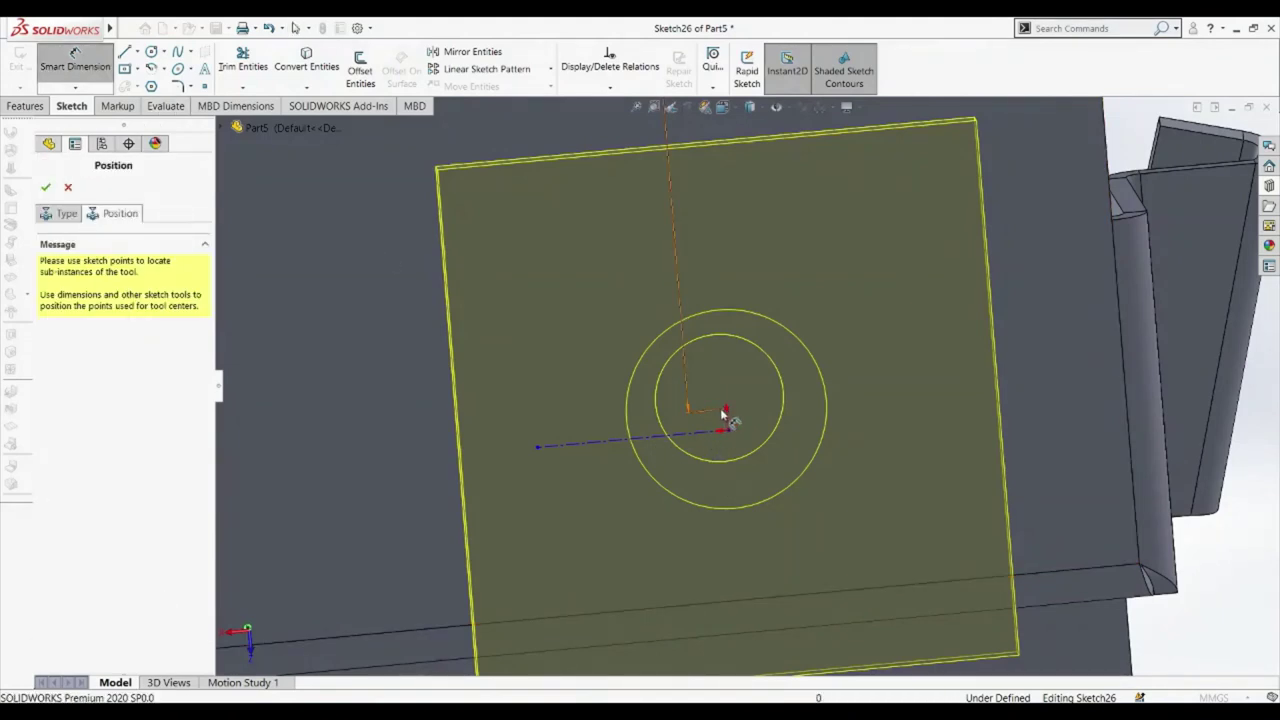
left_click(688, 411)
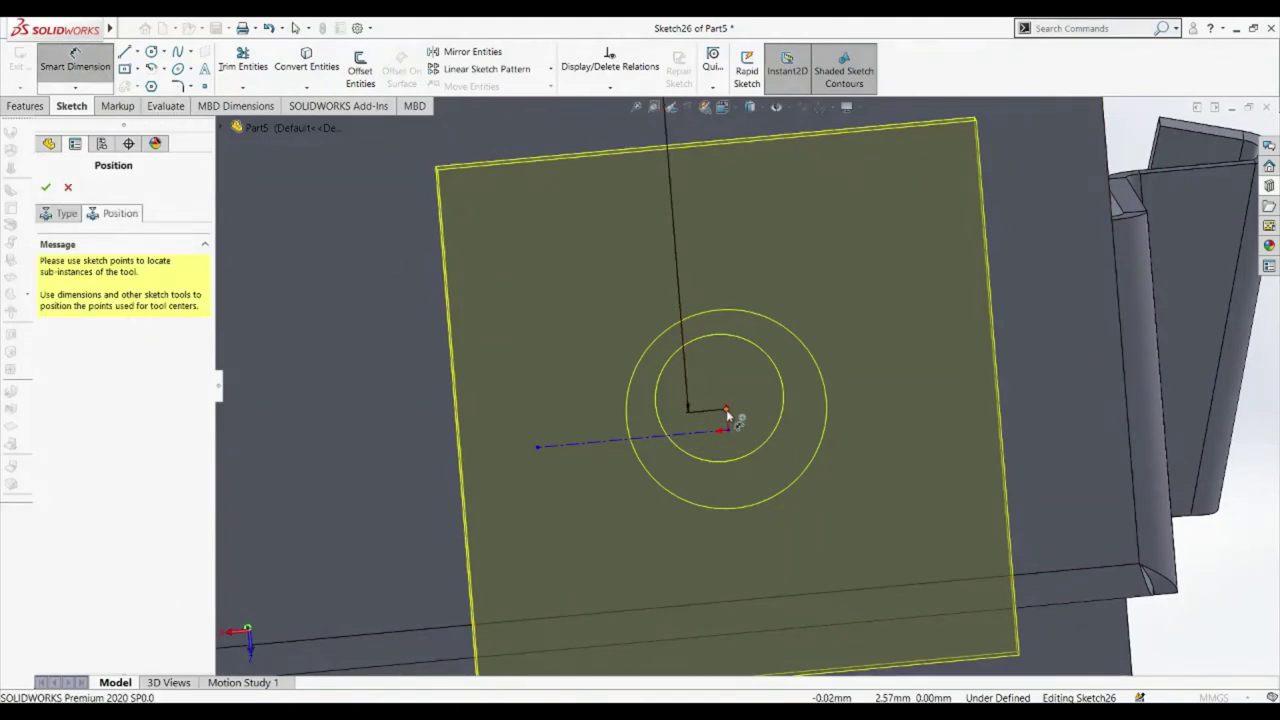
left_click(1127, 410)
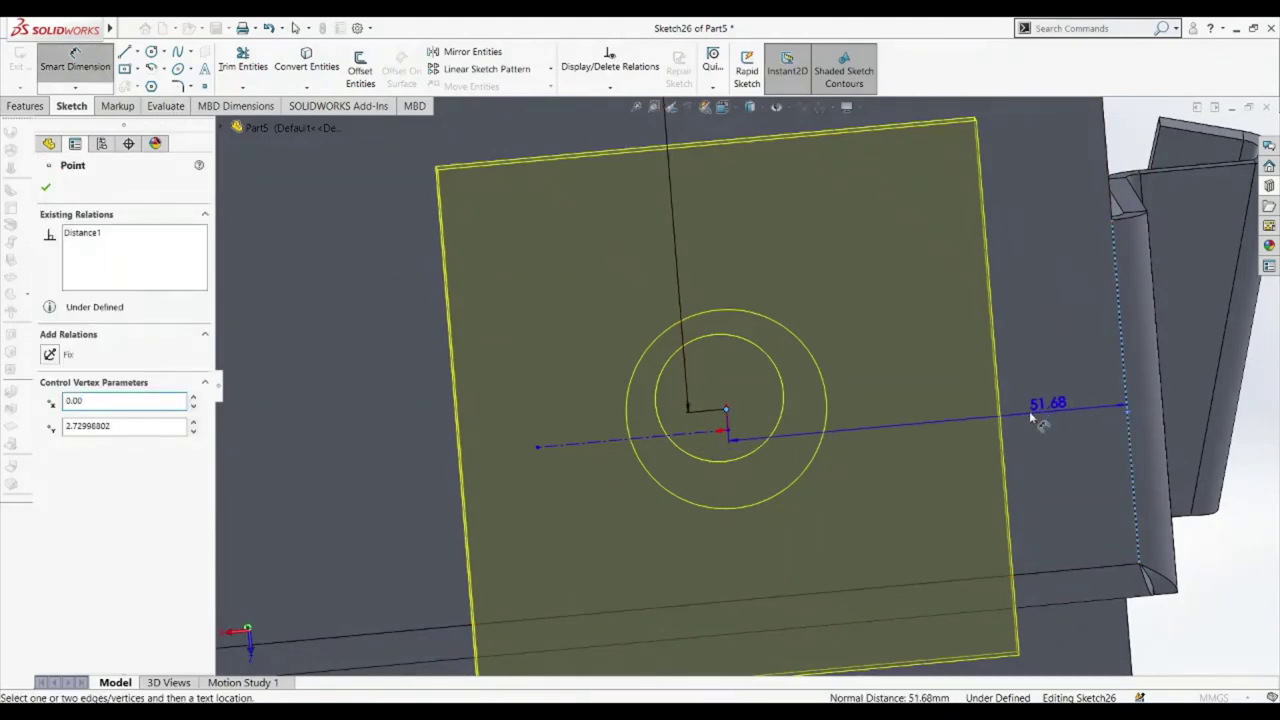
left_click(944, 392)
type("50")
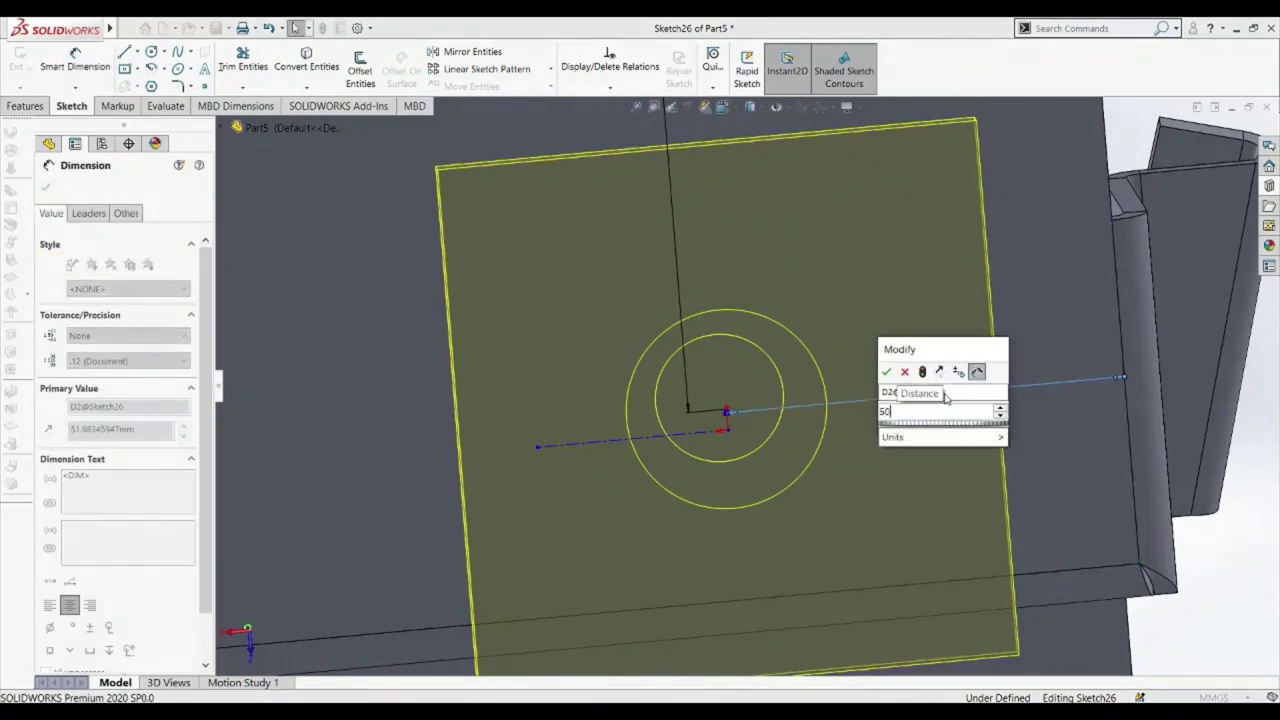
key("Return")
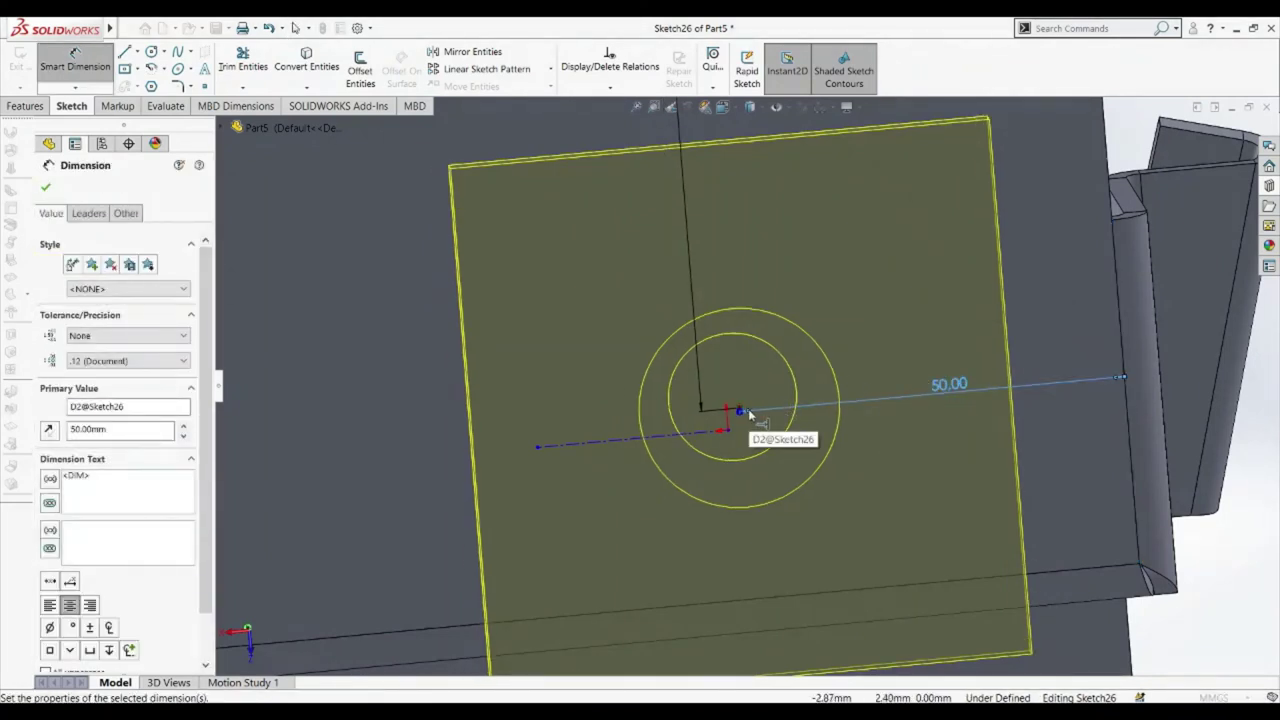
left_click(46, 188)
- Apply the positioned forming tool to the base flange and inspect the formed dome opening from both sides
middle_click_drag(875, 305, 908, 663)
middle_click_drag(889, 583, 929, 432)
scroll(588, 278, "down", 3)
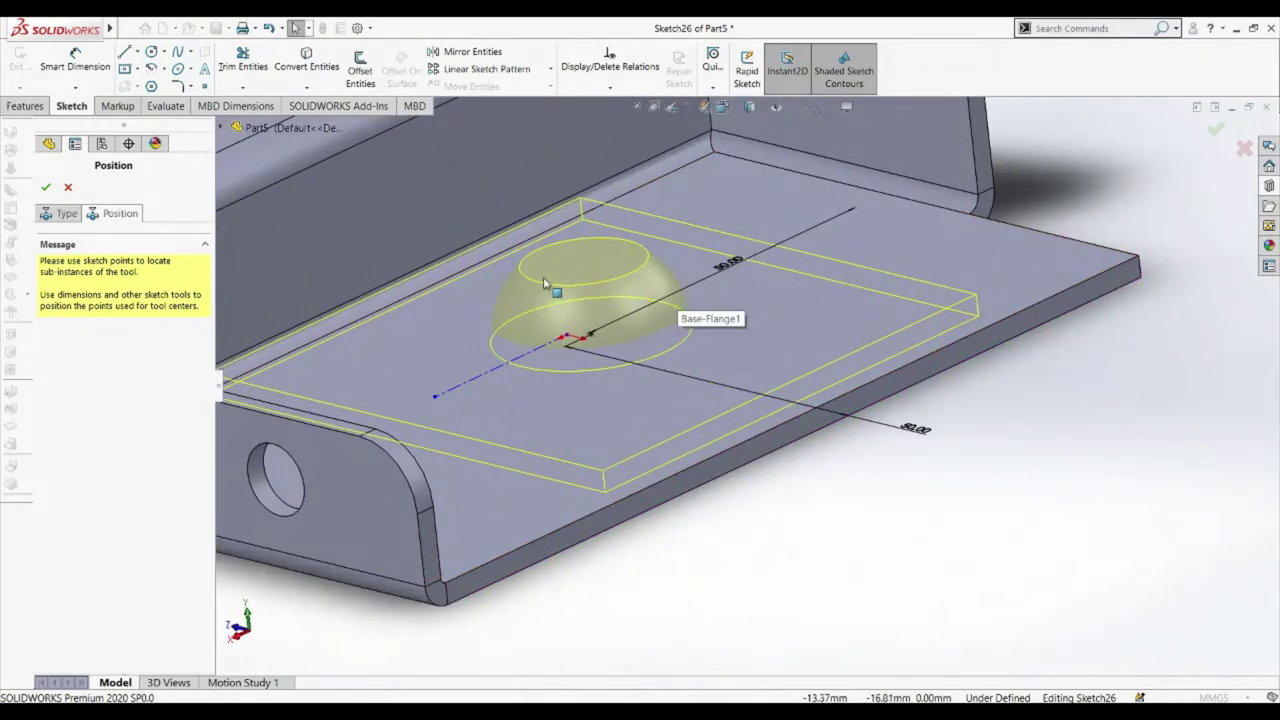
left_click(72, 214)
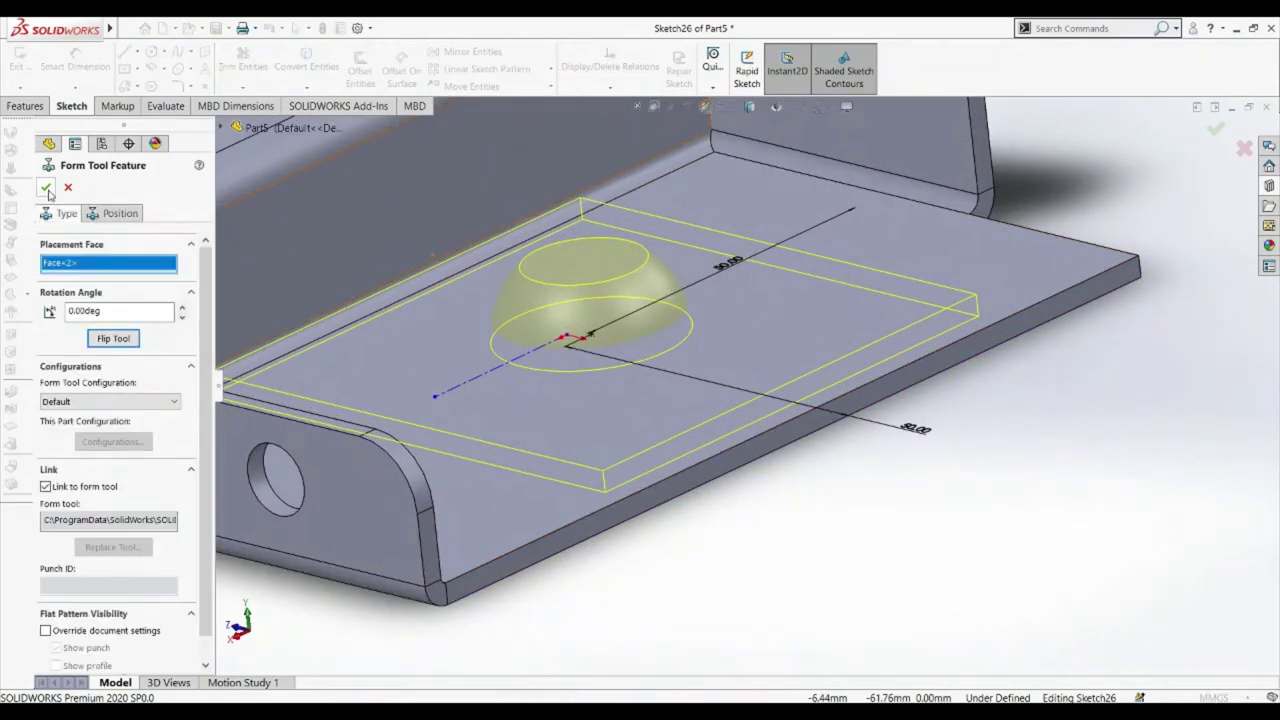
left_click(46, 189)
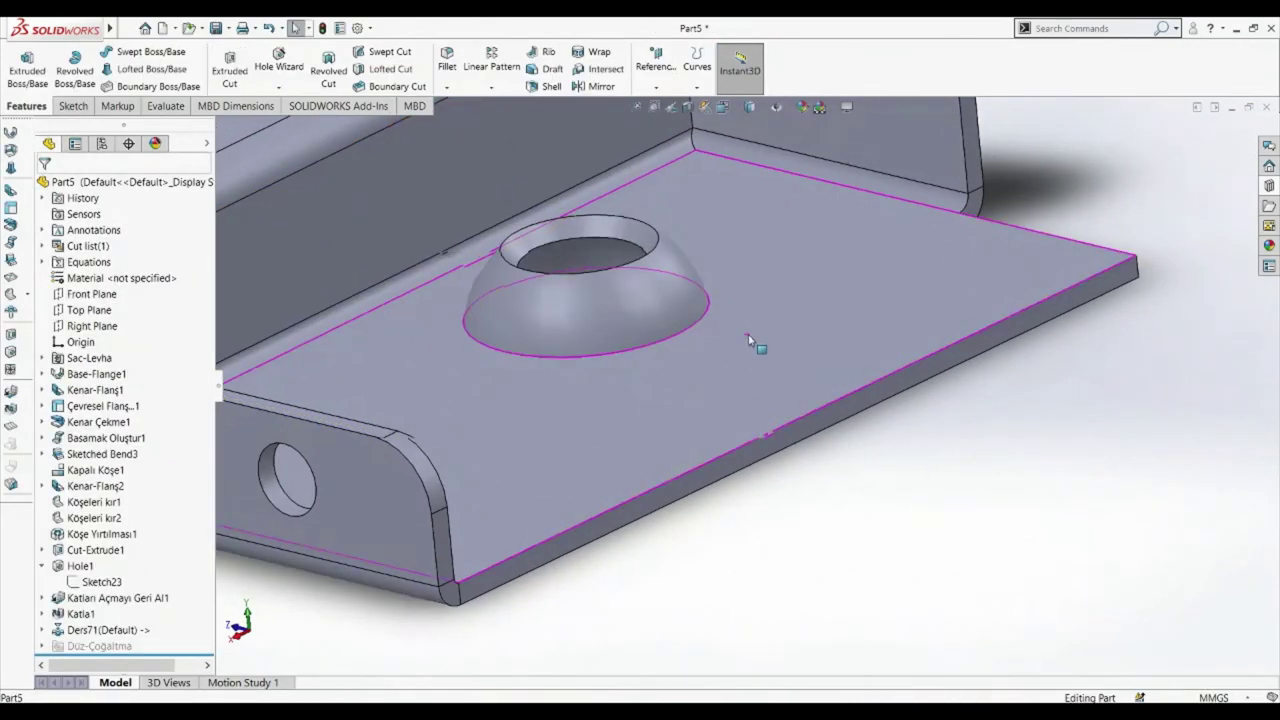
middle_click_drag(834, 343, 690, 190)
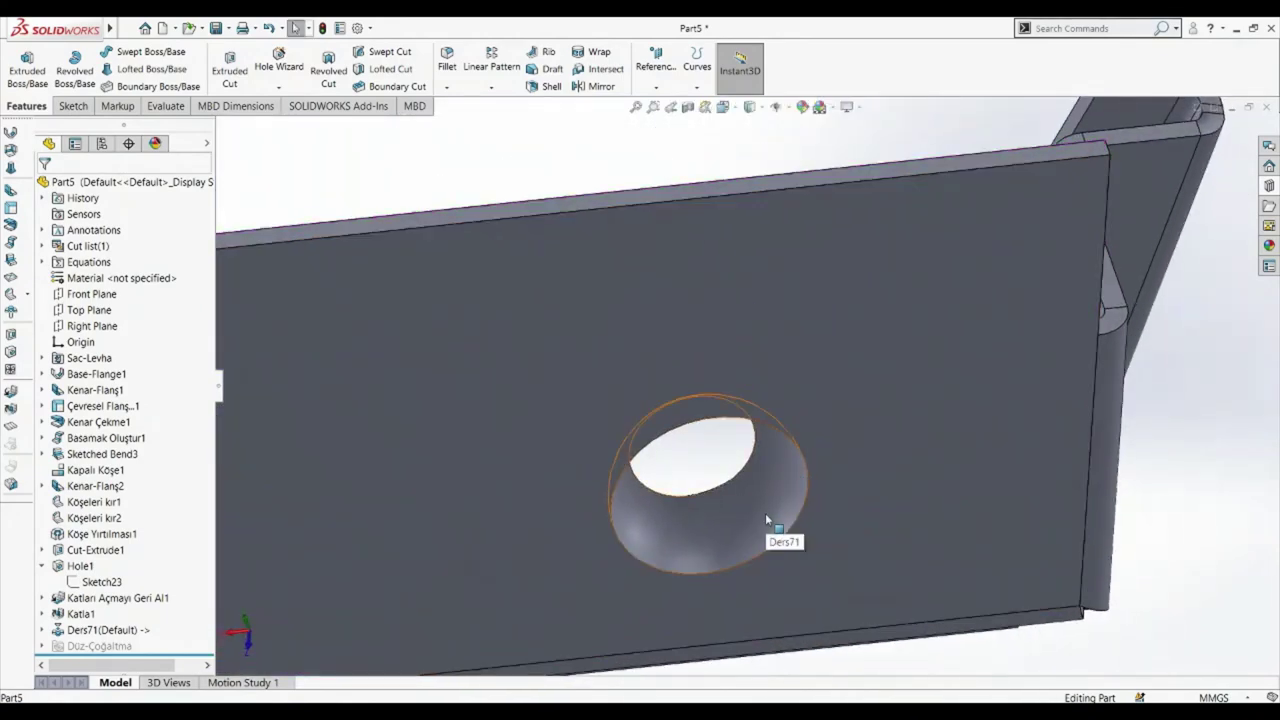